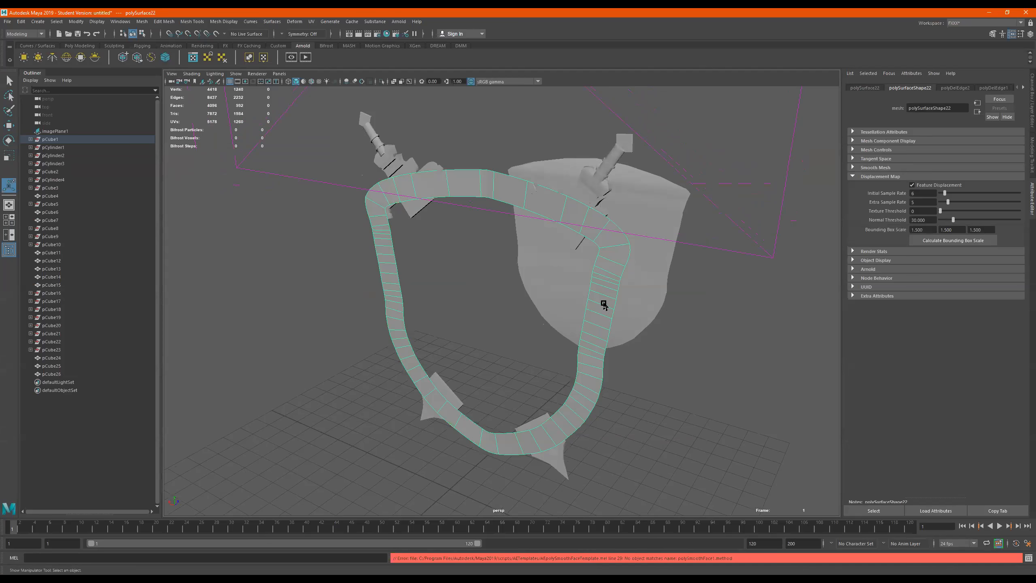
Bring the selected shield outline strip forward of the sword frame and move its top-centre face.
key("e")
key("r")
left_click_drag(524, 319, 446, 272)
key("w")
right_click_drag(446, 271, 439, 288)
left_click(439, 266)
left_click_drag(450, 231, 426, 285)
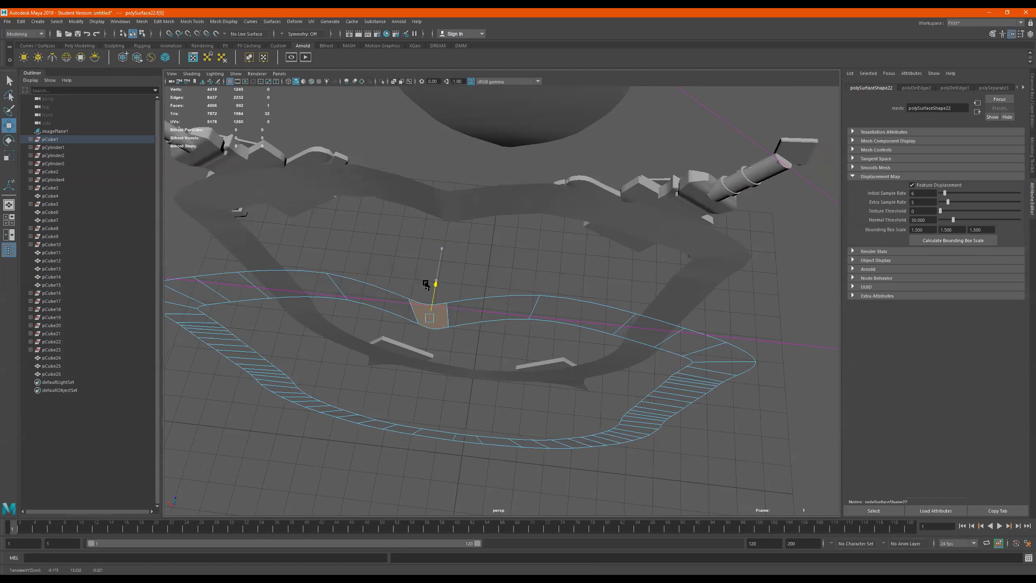
Return the outline strip to object mode and place a duplicate of it well in front of the original.
mouse_move(524, 295)
left_mouse_down("alt")
mouse_move(514, 277)
mouse_move(498, 287)
mouse_move(498, 278)
mouse_move(529, 282)
mouse_move(520, 281)
left_mouse_up("alt")
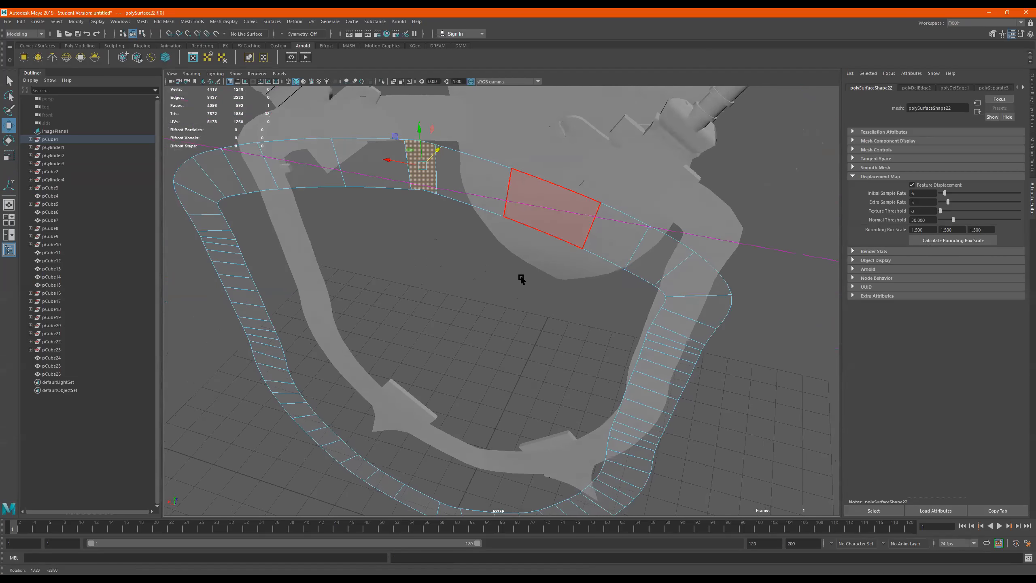
right_click_drag(520, 281, 358, 278, "alt")
left_click_drag(358, 277, 428, 261, "alt")
right_click_drag(428, 261, 250, 260, "alt")
left_click_drag(502, 242, 456, 324, "alt")
right_click_drag(461, 315, 570, 292)
left_click_drag(570, 292, 493, 314, "alt")
right_click_drag(478, 317, 545, 232)
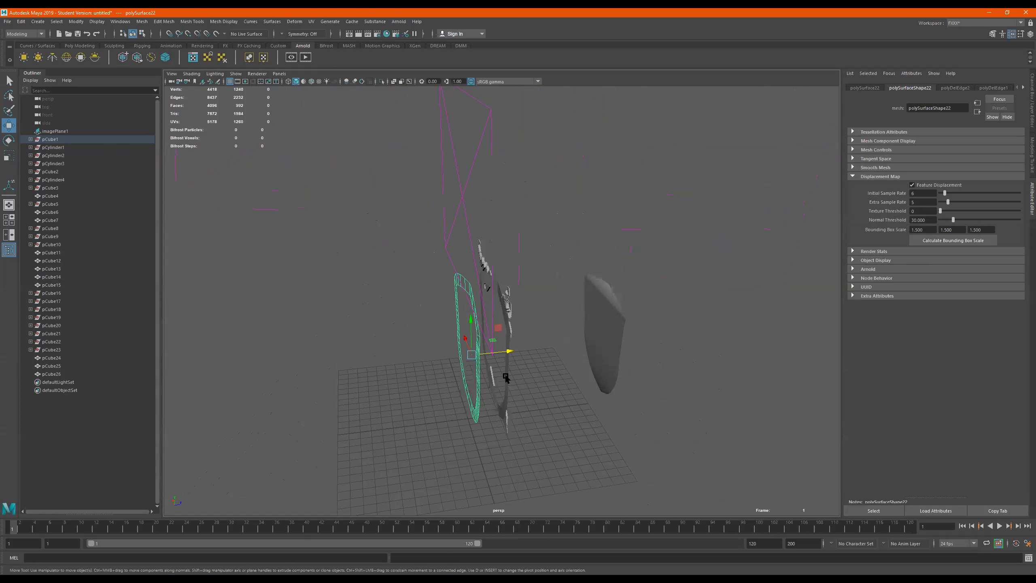
left_click_drag(509, 352, 419, 359, "shift")
Select all vertices of the duplicated outline strip and scale them along the depth axis to flatten it.
right_click(376, 315)
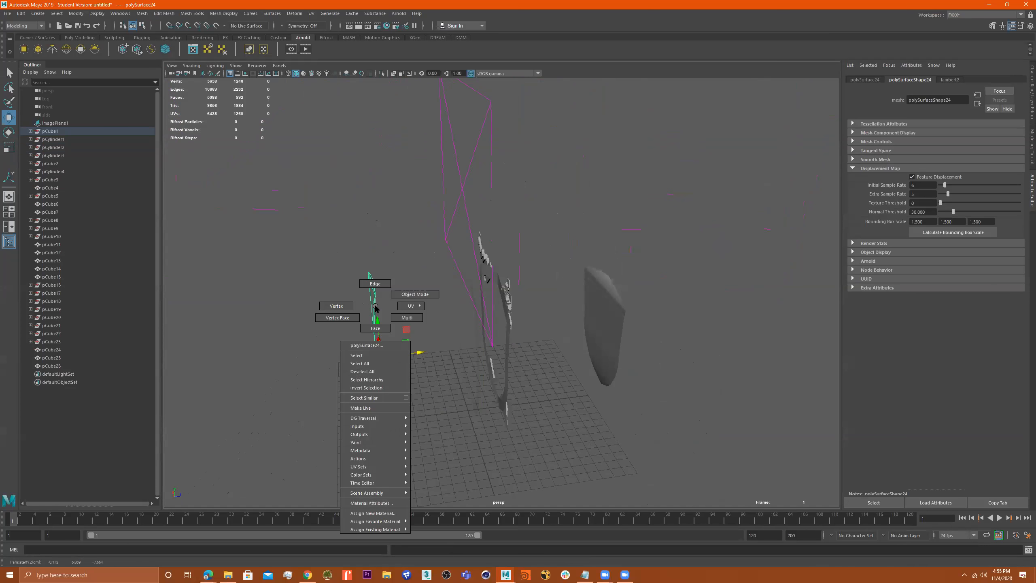
right_click_drag(297, 297, 297, 297)
left_click_drag(400, 224, 322, 490)
key("r")
mouse_move(413, 351)
left_mouse_down()
mouse_move(323, 364)
mouse_move(415, 346)
left_mouse_up()
right_click_drag(396, 334, 610, 199)
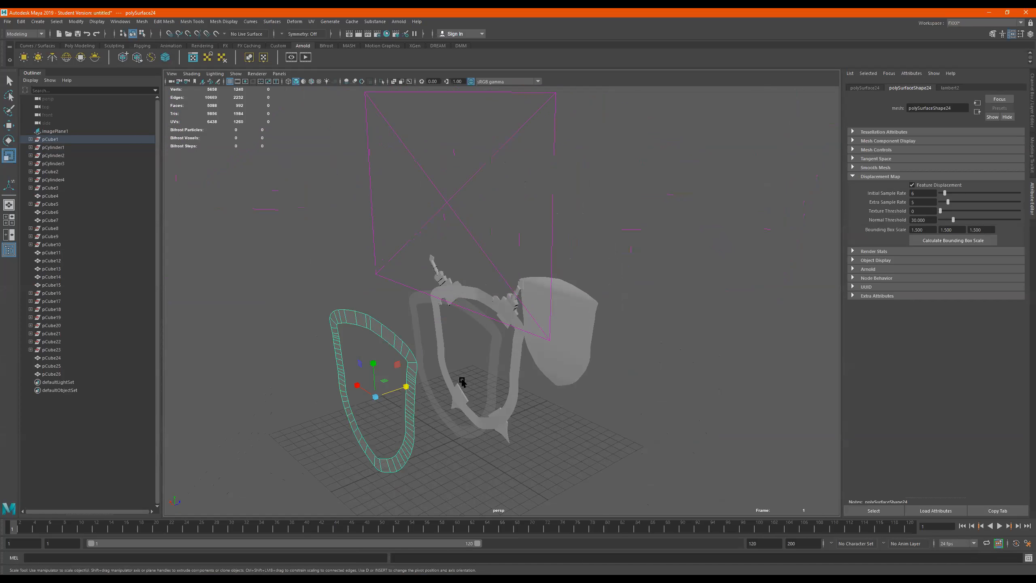
Apply a Smooth operation with 2 divisions to the flattened outline strip.
key("alt")
right_click_drag(396, 349, 388, 394, "shift")
left_click_drag(369, 357, 555, 271, "alt")
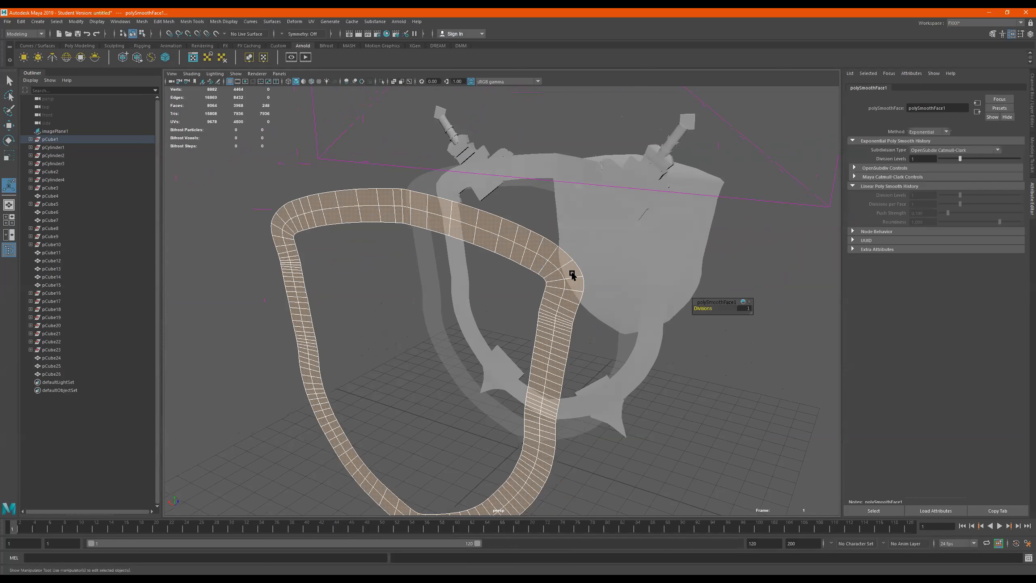
key("3")
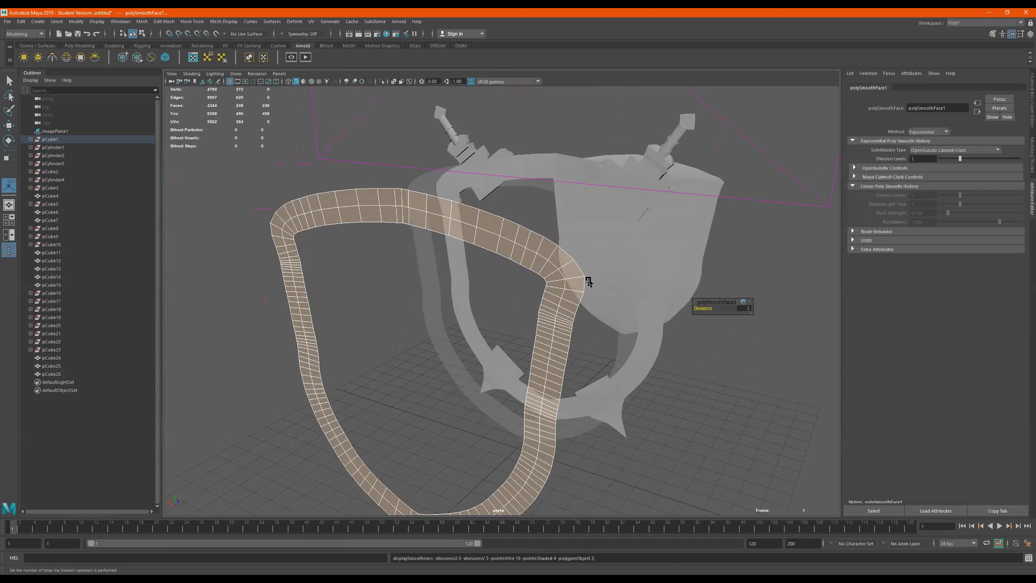
left_click_drag(628, 306, 558, 265, "alt")
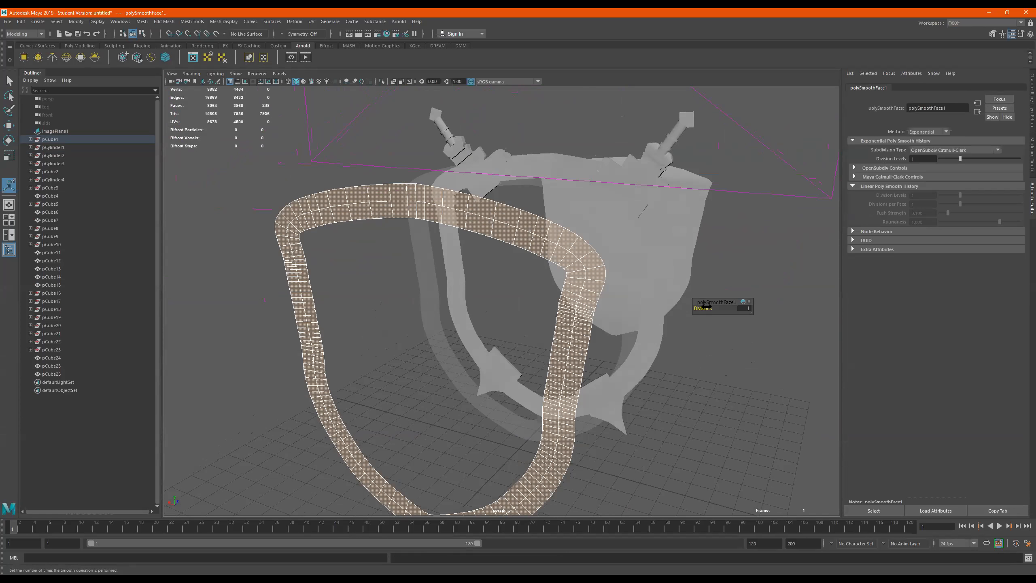
left_click(744, 310)
type("2")
key("Return")
Reselect the smoothed outline strip as an object and turn off its smooth preview.
right_click_drag(494, 227, 694, 175)
left_click(770, 245)
left_click(498, 225)
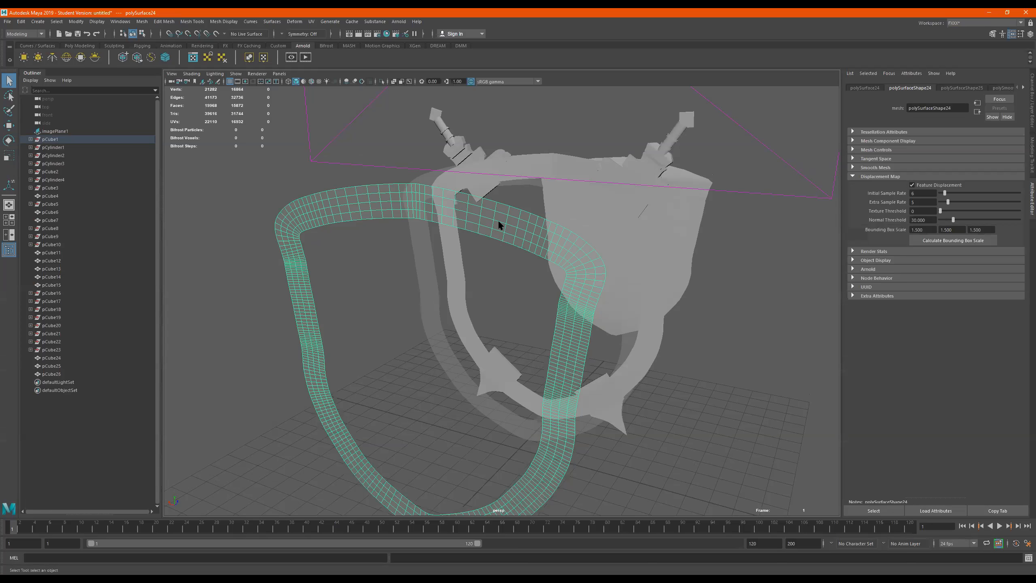
key("1")
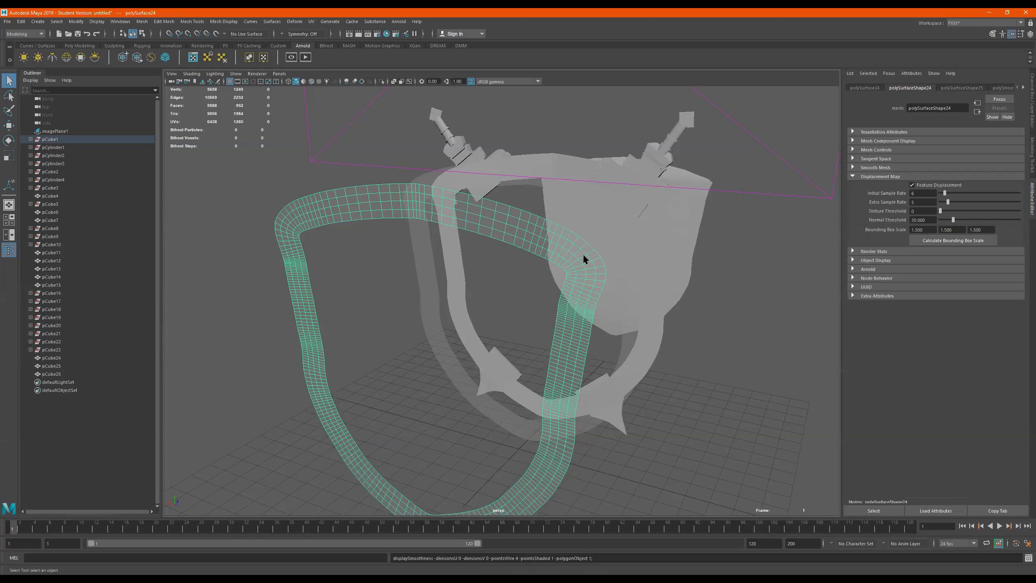
Assign a new Arnold aiStandardSurface material to the smoothed outline strip.
left_click_drag(581, 260, 561, 277, "alt")
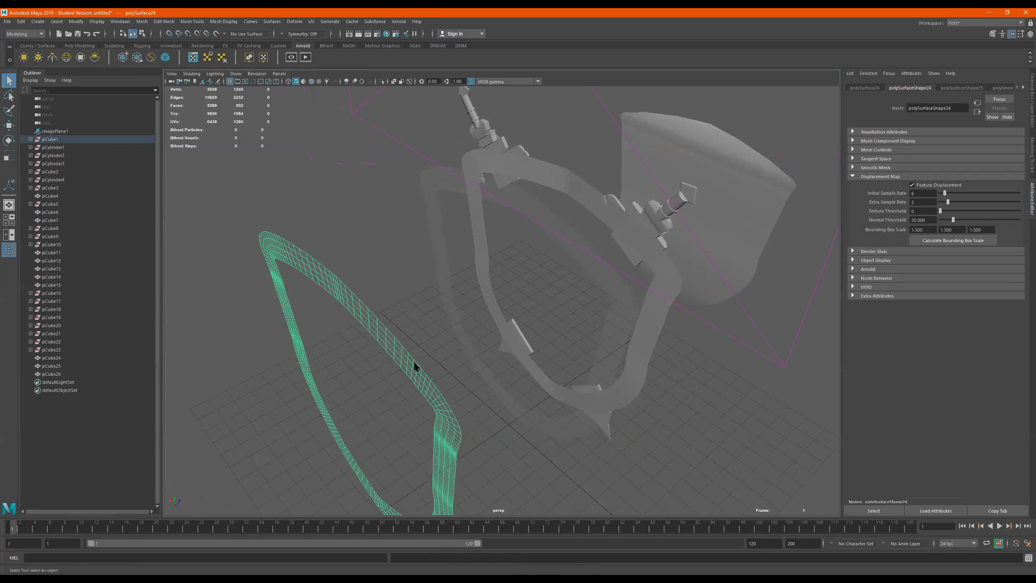
right_click_drag(414, 362, 422, 560)
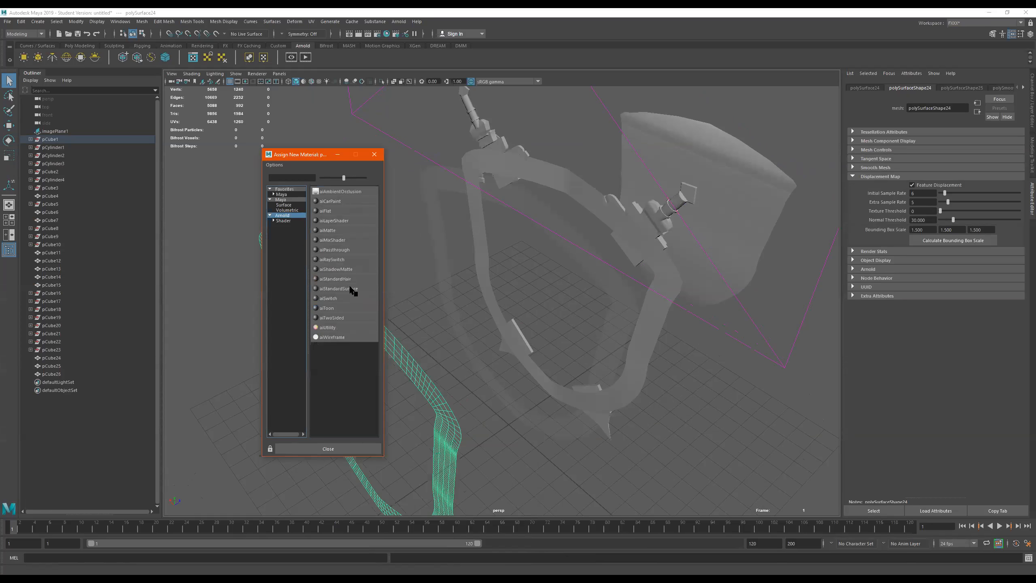
left_click(338, 288)
Extrude the outline strip with a Local Translate Z of 0.733 and preview it smoothed.
left_click_drag(392, 296, 413, 298, "alt")
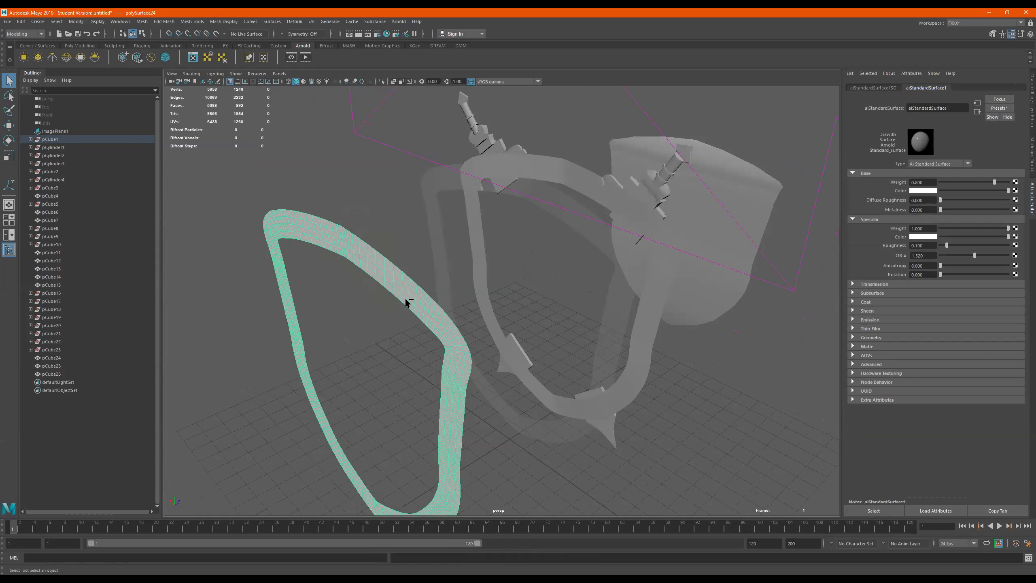
key("ctrl+e")
left_click_drag(322, 262, 306, 282)
left_click_drag(405, 284, 457, 277, "alt")
key("3")
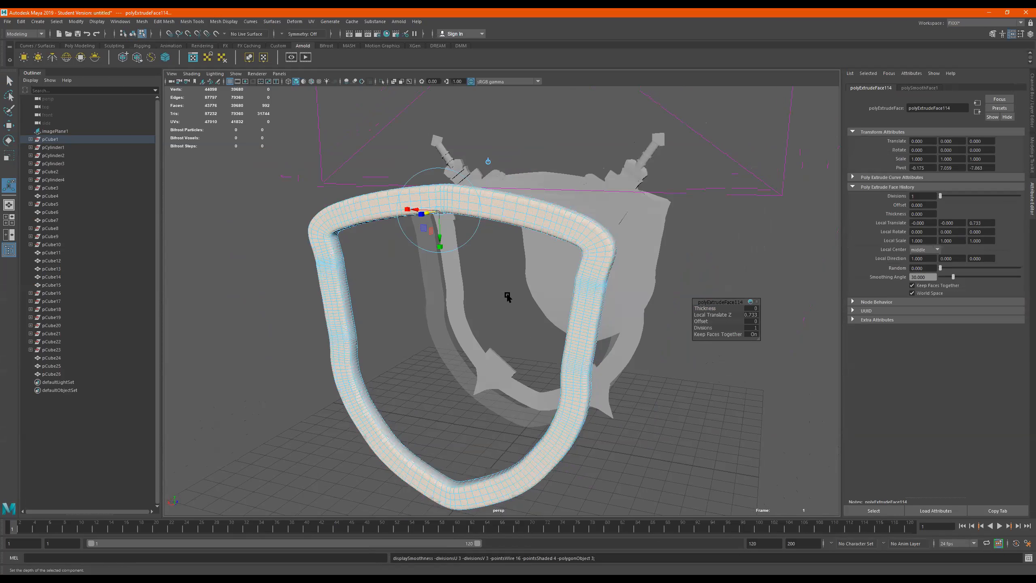
Put the extruded frame back in object mode and turn off its smooth preview.
left_click(687, 385)
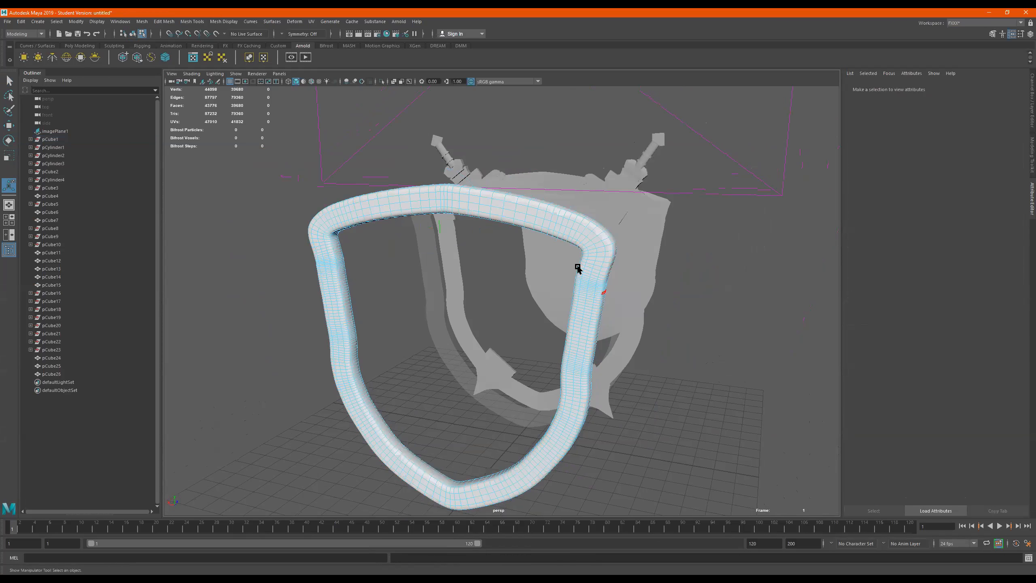
left_click(571, 235)
right_click_drag(578, 243, 661, 216)
key("1")
Bevel the extruded frame's two outer edge loops with a fraction of 0.15 and 2 segments, and return to object mode.
left_click_drag(681, 290, 453, 323, "alt")
right_click_drag(453, 322, 668, 302, "alt")
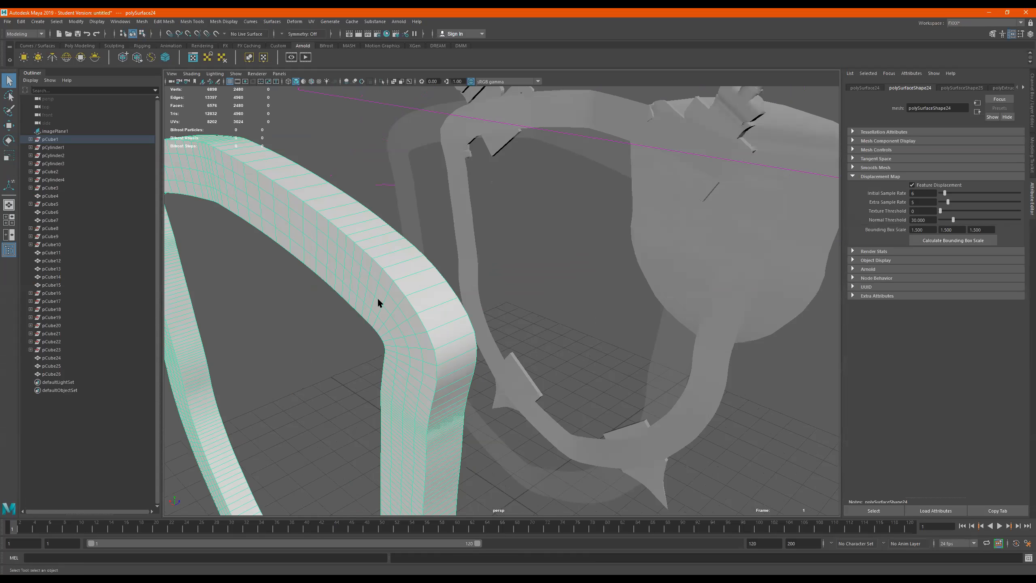
right_click_drag(381, 292, 397, 284)
double_click(396, 284)
left_click(433, 272, "shift")
double_click(434, 272, "shift")
right_click_drag(411, 309, 451, 307, "shift")
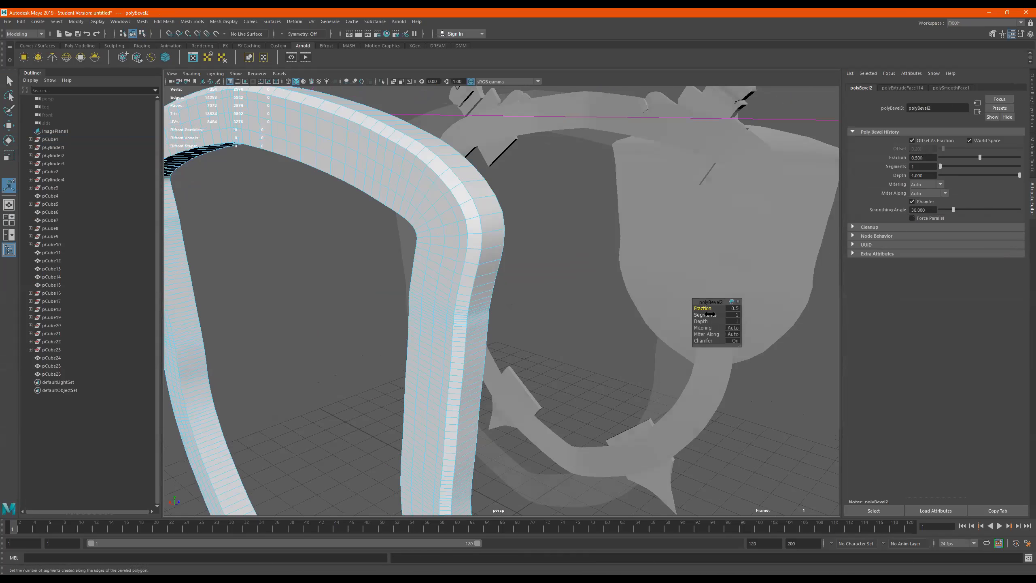
left_click_drag(711, 313, 686, 312)
right_click(476, 246)
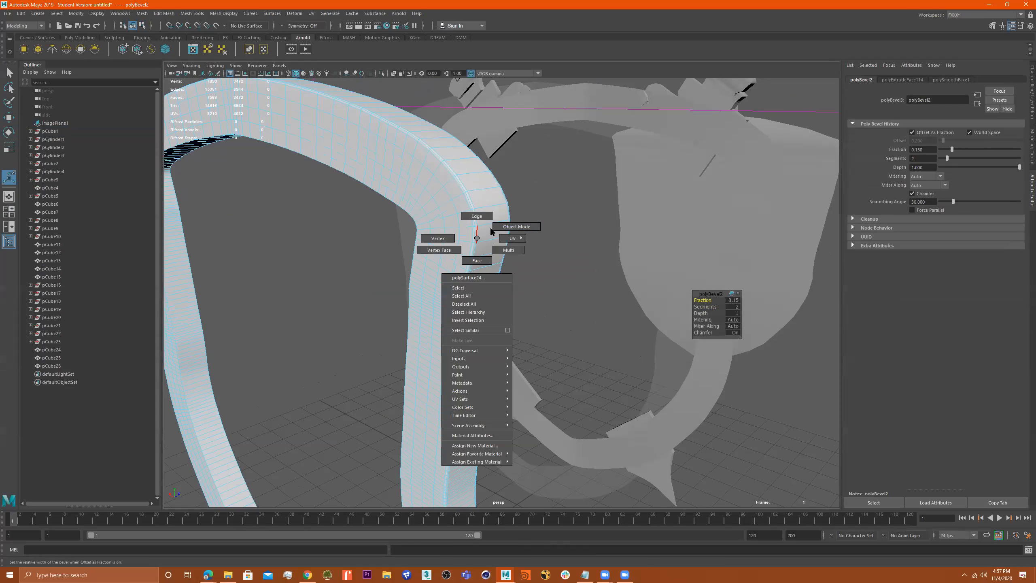
right_click_drag(490, 228, 572, 185)
Inspect the bevelled frame's edges and overall shape from the front and from an angle.
right_click_drag(460, 234, 444, 235, "alt")
left_click_drag(445, 234, 494, 235, "alt")
left_click(501, 291)
right_click_drag(459, 307, 432, 308, "alt")
left_click_drag(461, 289, 498, 289, "alt")
left_click(392, 306)
scroll(381, 307, "up", 4)
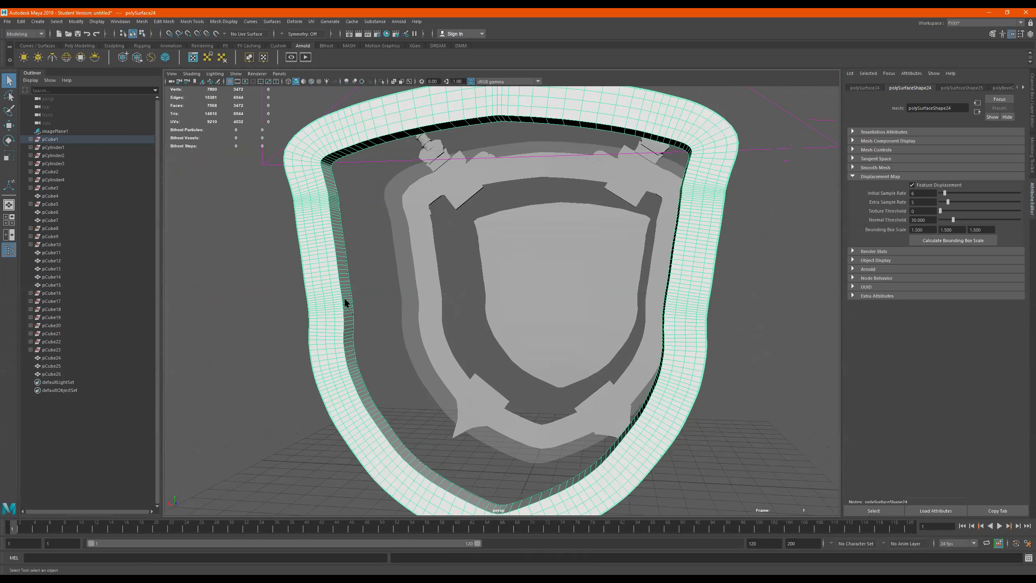
scroll(417, 294, "down", 3)
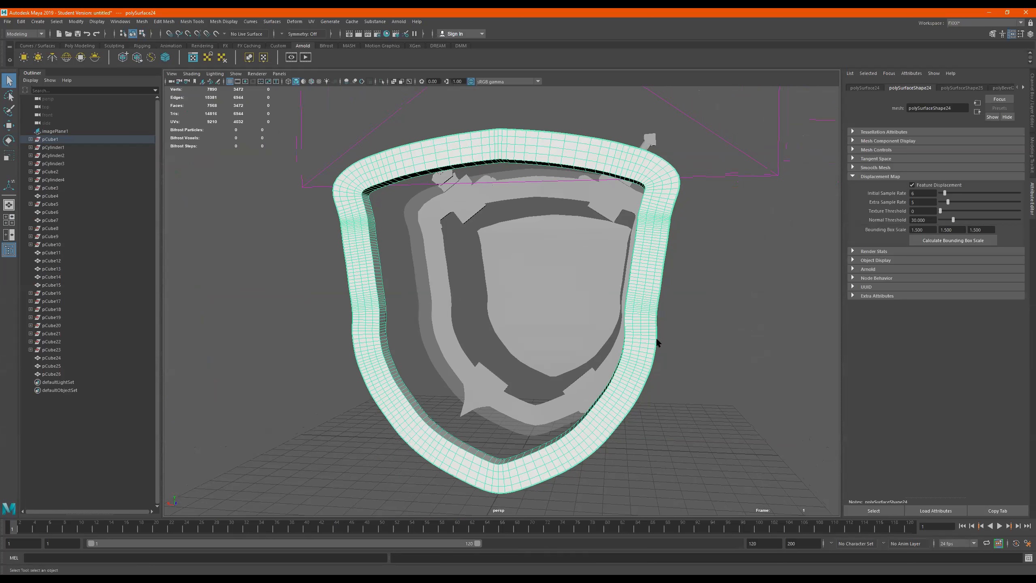
left_click_drag(657, 343, 613, 343, "alt")
Try to delete alternate cross edges along one side of the outline strip behind the bevelled frame.
left_click(652, 272)
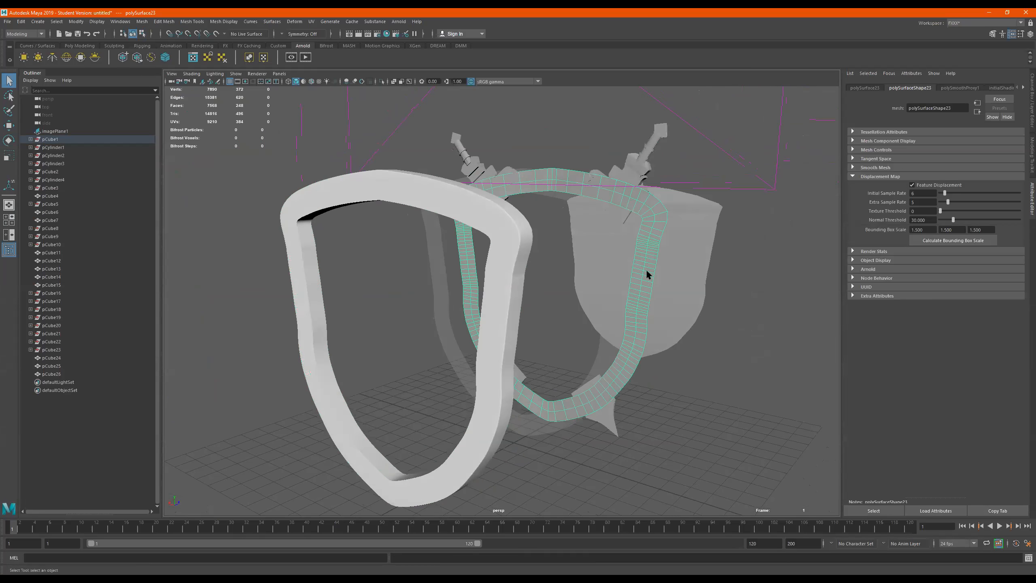
scroll(646, 271, "up", 6)
left_click_drag(689, 186, 576, 251, "alt")
right_click_drag(576, 252, 734, 247, "alt")
right_click_drag(597, 237, 595, 237)
left_click(594, 244)
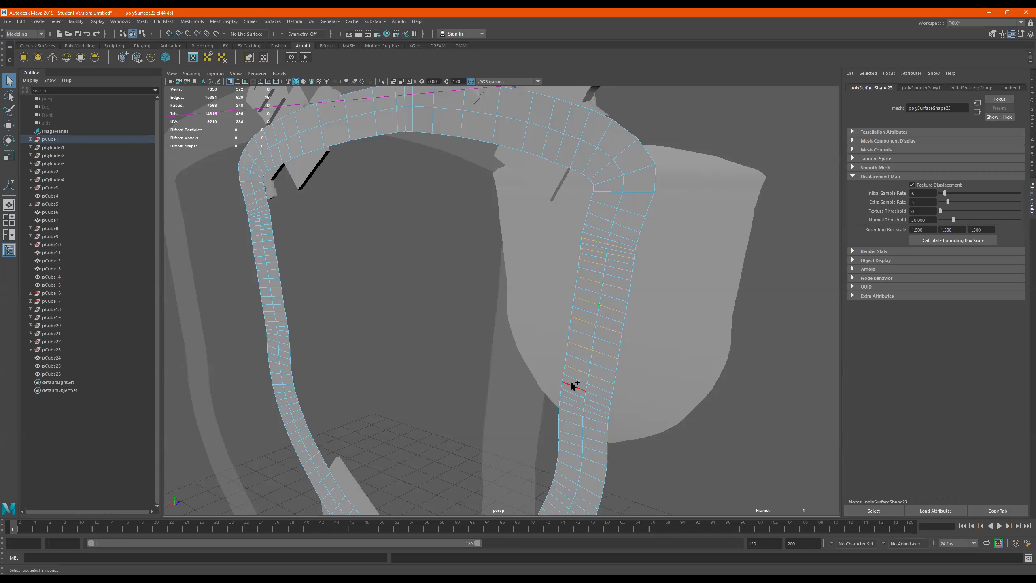
right_click_drag(576, 332, 522, 355, "shift")
right_click_drag(605, 306, 530, 328, "shift")
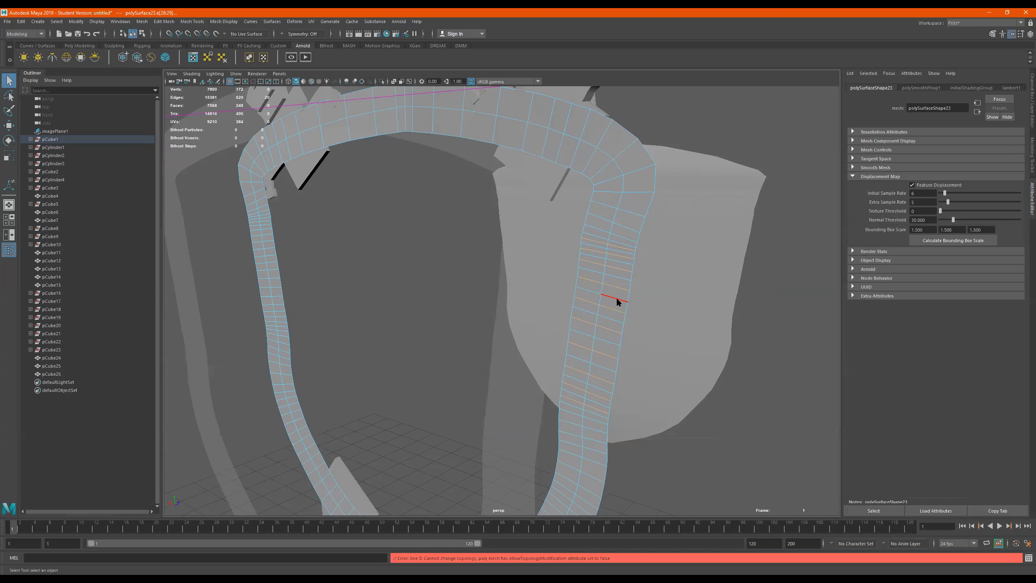
right_click_drag(616, 299, 555, 337, "shift")
right_click_drag(466, 385, 466, 385, "shift")
Return the rear outline strip to object mode and select the bevelled front frame.
left_click_drag(628, 284, 648, 287, "alt")
right_click_drag(648, 288, 797, 223)
left_click(783, 250)
left_click(654, 265)
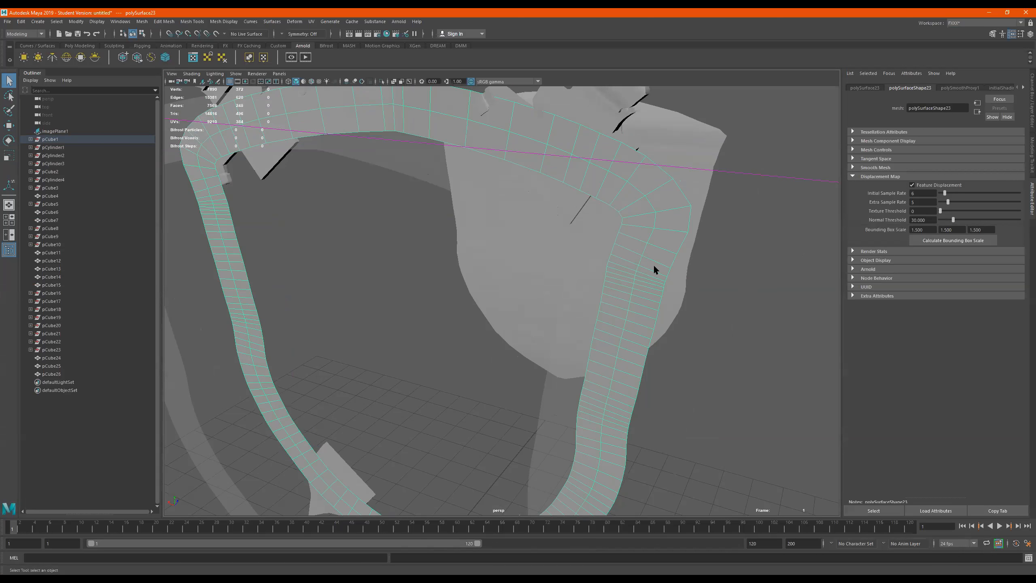
scroll(653, 265, "down", 3)
scroll(534, 285, "down", 3)
left_click_drag(534, 285, 610, 246, "alt")
left_click(640, 234)
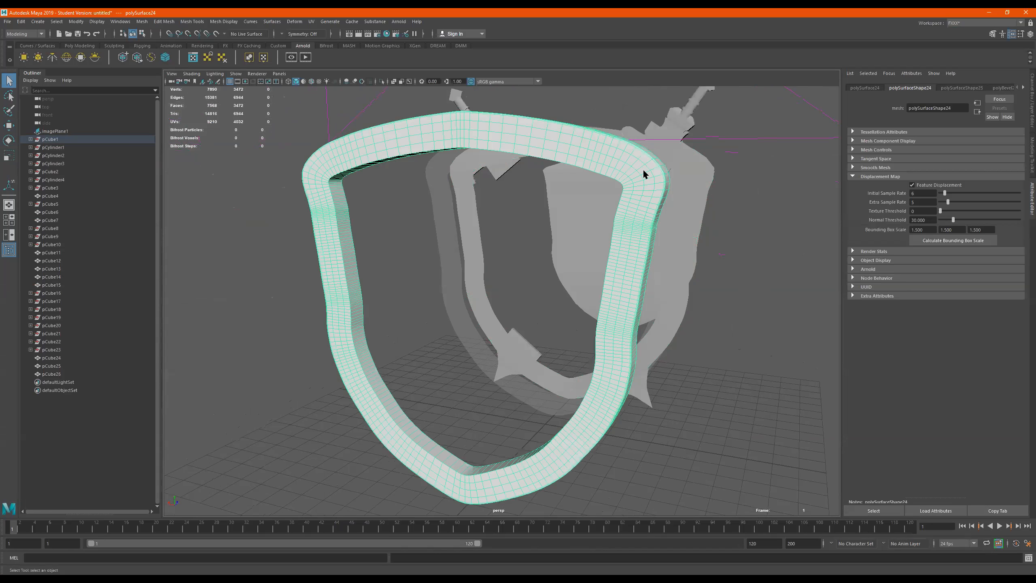
Create a polygon cube and move it to the bevelled front frame.
left_click_drag(634, 224, 528, 216, "alt")
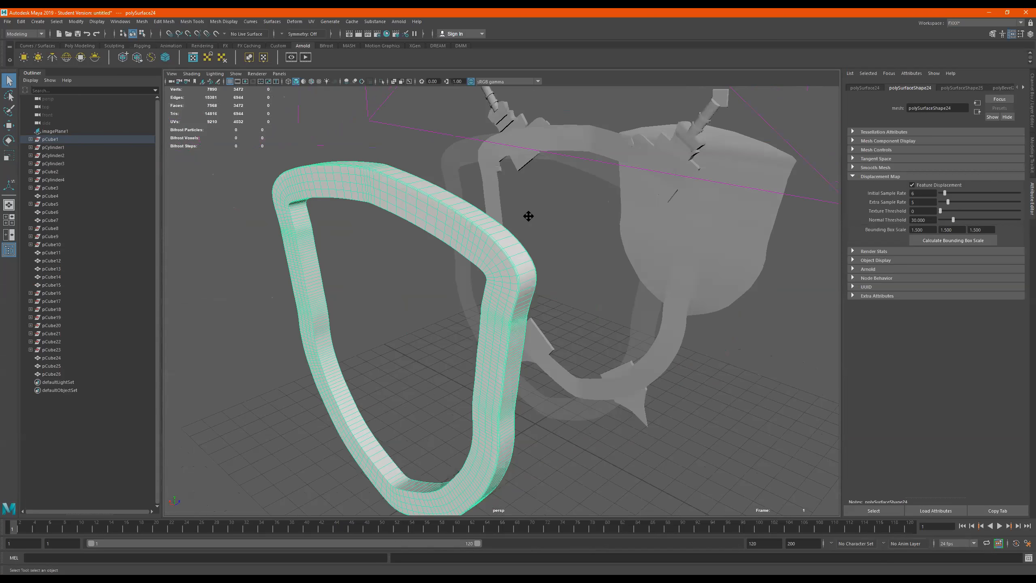
middle_click_drag(528, 216, 581, 193, "alt")
left_click(80, 45)
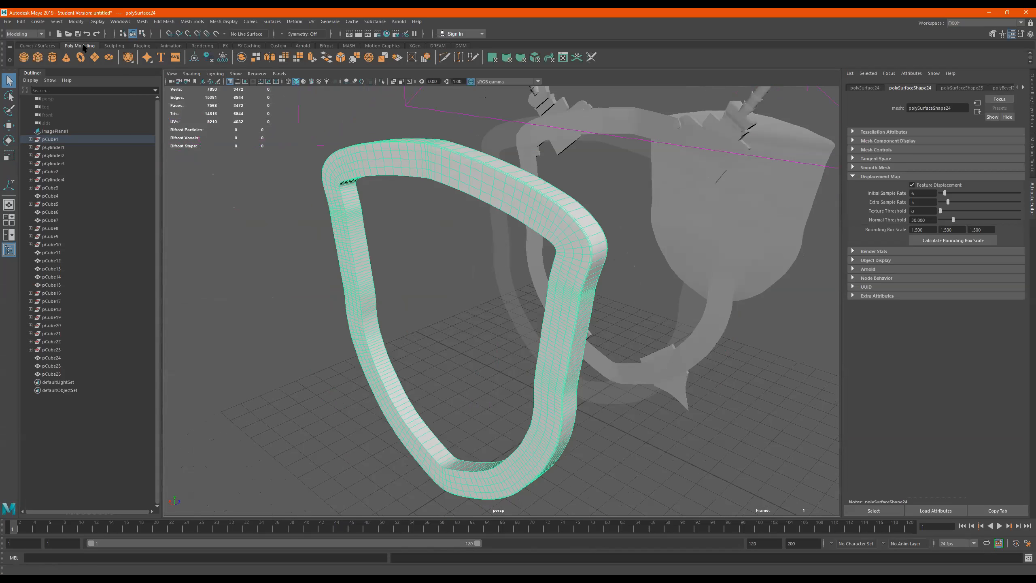
left_click(777, 211)
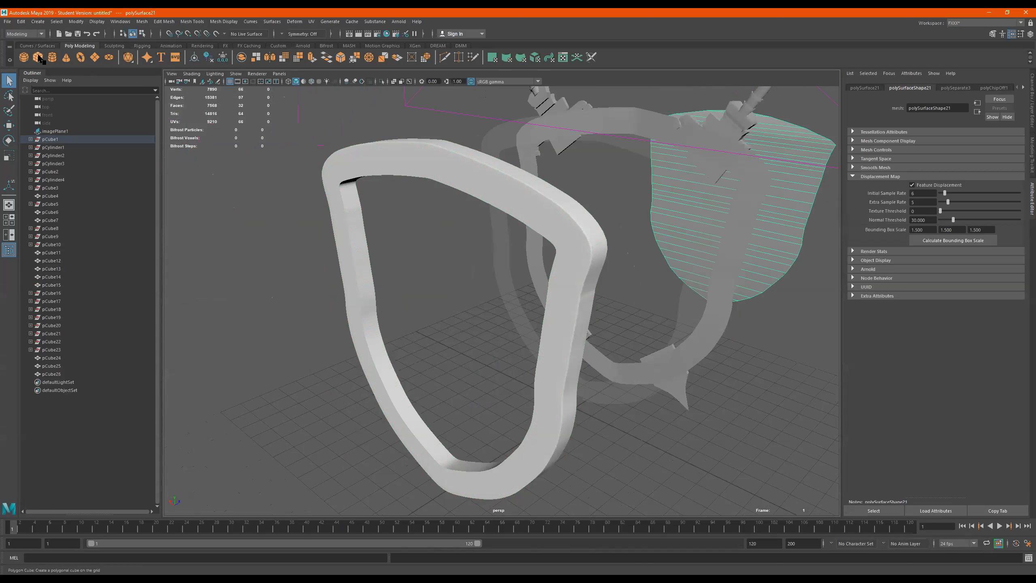
scroll(494, 346, "down", 2)
key("e")
key("w")
left_click_drag(590, 384, 401, 146)
Scale the cube into a tall, narrow plank and position it upright inside the frame's opening.
key("r")
key("w")
left_click_drag(447, 375, 440, 332)
key("ctrl+z")
left_click_drag(461, 389, 487, 290)
key("r")
key("w")
Move the plank's bottom vertices down to the frame's lower point.
right_click_drag(498, 352, 428, 338)
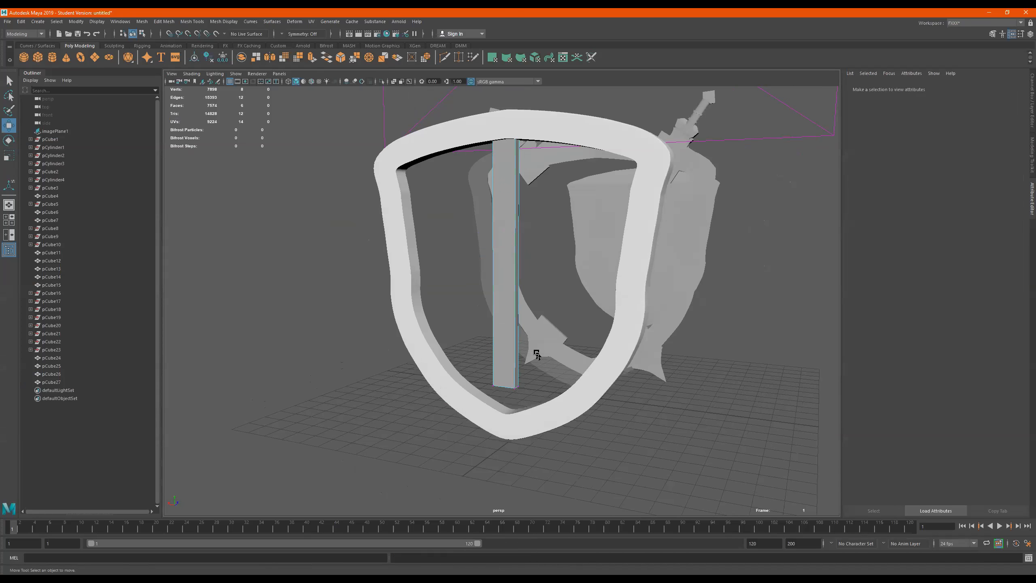
left_click_drag(539, 359, 451, 425)
left_click_drag(507, 348, 508, 376)
left_click_drag(508, 352, 531, 346, "alt")
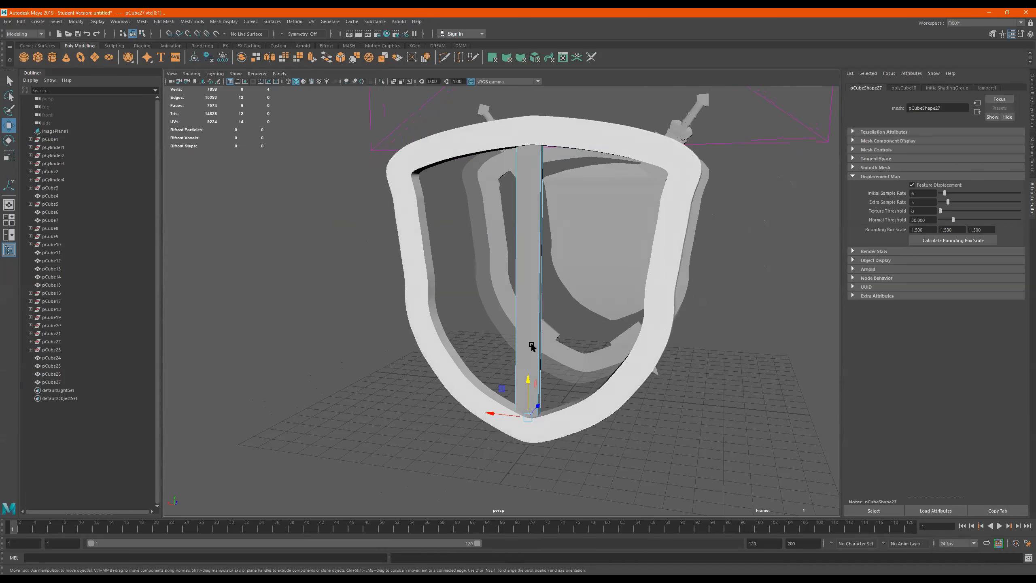
Bevel all the plank's edges with a fraction of 0.23 and 2 segments, and return to object mode.
right_click_drag(522, 265, 591, 187)
right_click_drag(587, 190, 530, 175, "alt")
right_click(529, 207)
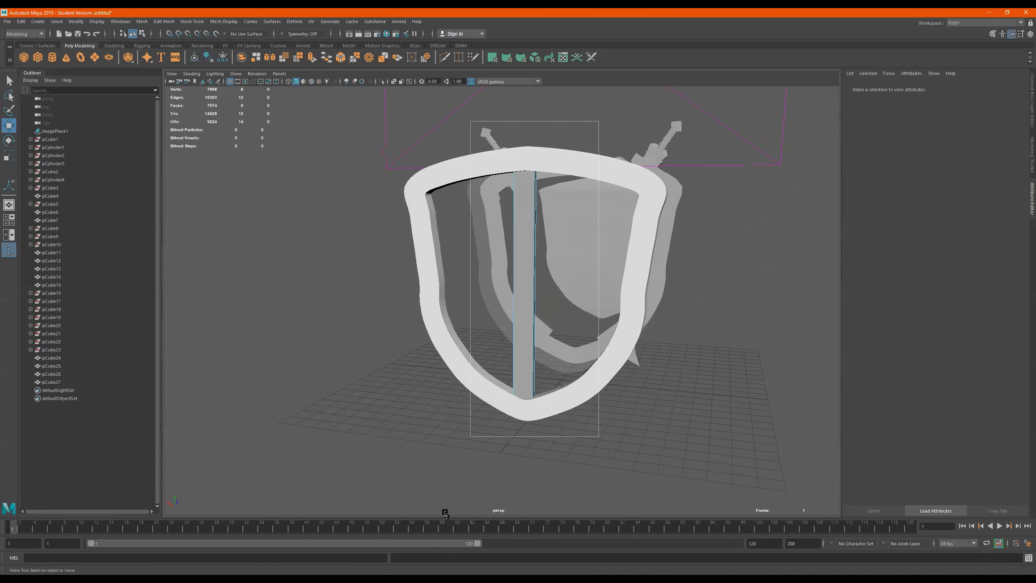
double_click(532, 277)
right_click_drag(531, 280, 576, 289, "shift")
scroll(623, 248, "up", 5)
left_click_drag(585, 267, 558, 284, "alt")
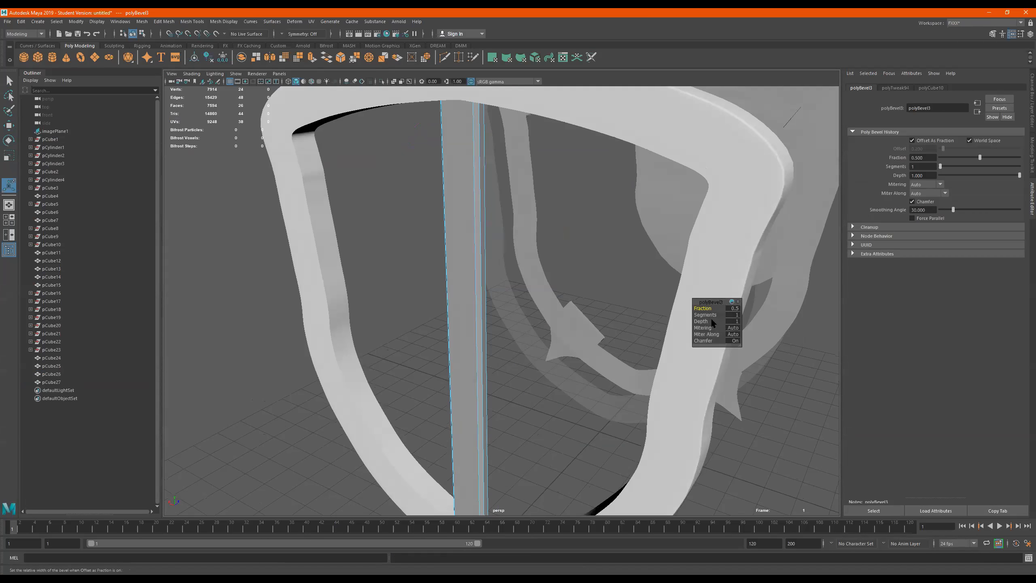
mouse_move(707, 309)
left_mouse_down()
mouse_move(695, 307)
mouse_move(713, 315)
left_mouse_up()
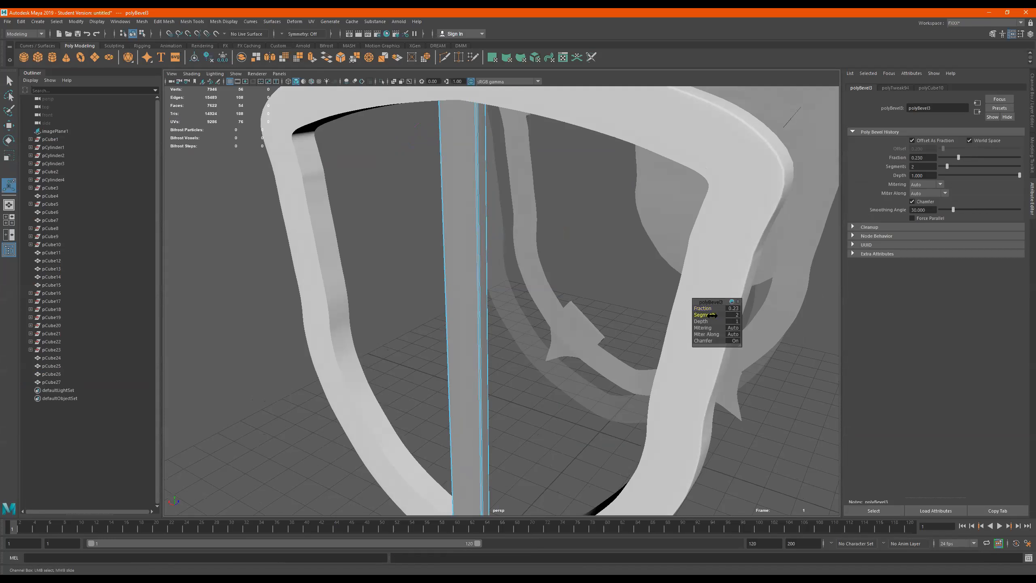
key("q")
right_click_drag(480, 276, 702, 184)
Move the bevelled plank sideways behind the left side of the frame.
scroll(531, 240, "down", 3)
left_click_drag(532, 239, 403, 244, "alt")
key("w")
middle_click_drag(405, 244, 393, 250)
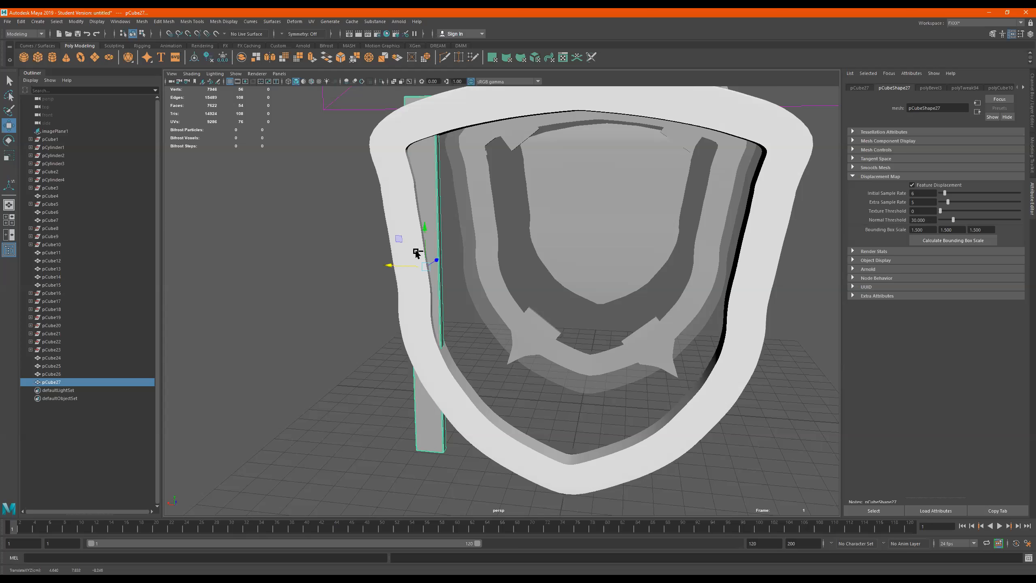
Duplicate the plank and space the copies edge to edge toward the frame's centre to make four adjacent planks.
key("ctrl+d")
left_click_drag(392, 266, 479, 284)
key("ctrl+d")
key("ctrl+d")
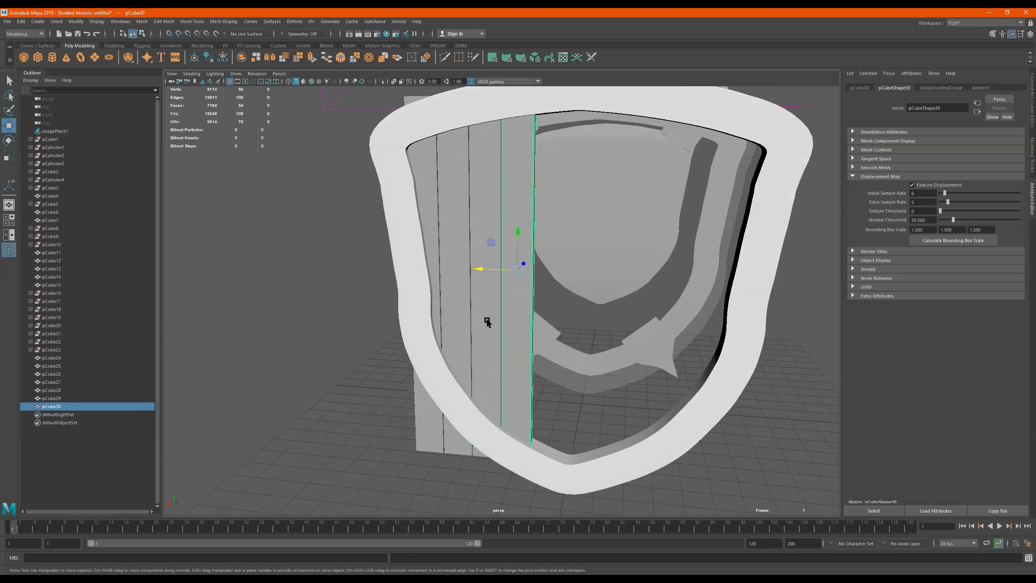
Select the four planks, duplicate them together and move the copies alongside to continue the row past the frame's centre.
left_click(469, 320, "shift")
left_click(459, 321, "shift")
left_click(436, 320, "shift")
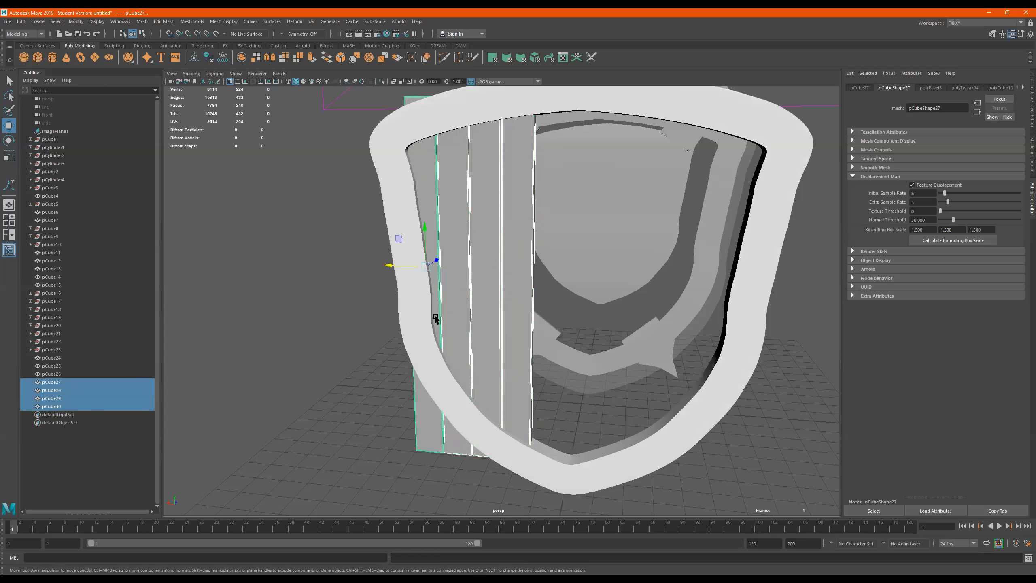
key("ctrl+d")
left_click_drag(397, 265, 519, 292)
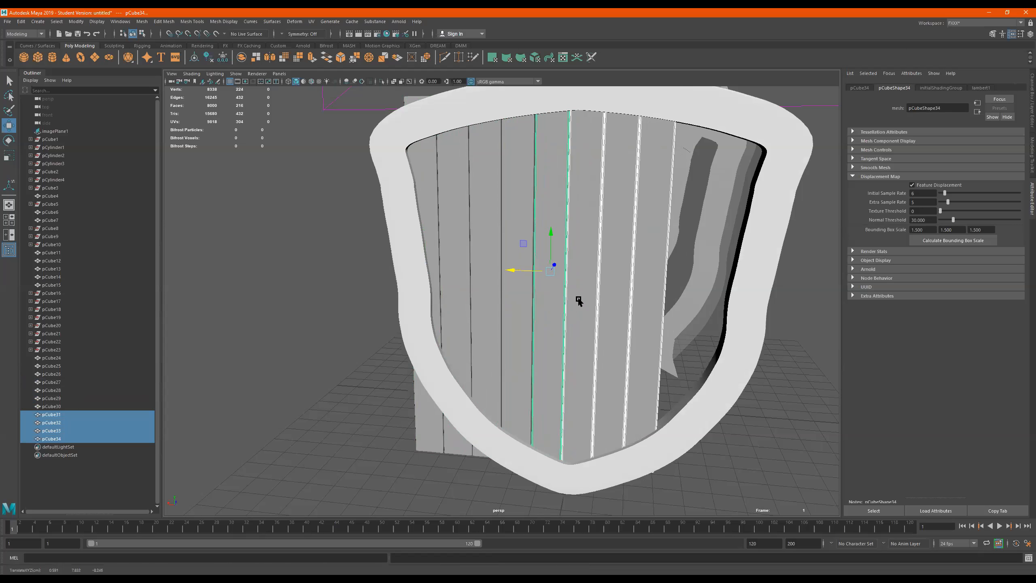
Duplicate three of the newest planks and move the copies sideways to fill the rest of the frame's opening.
left_click(642, 322)
left_click(603, 325, "shift")
left_click(596, 325, "shift")
key("ctrl+d")
left_click_drag(576, 273, 680, 287)
right_click_drag(679, 287, 648, 284, "alt")
mouse_move(648, 284)
left_mouse_down("alt")
mouse_move(655, 274)
mouse_move(631, 289)
left_mouse_up("alt")
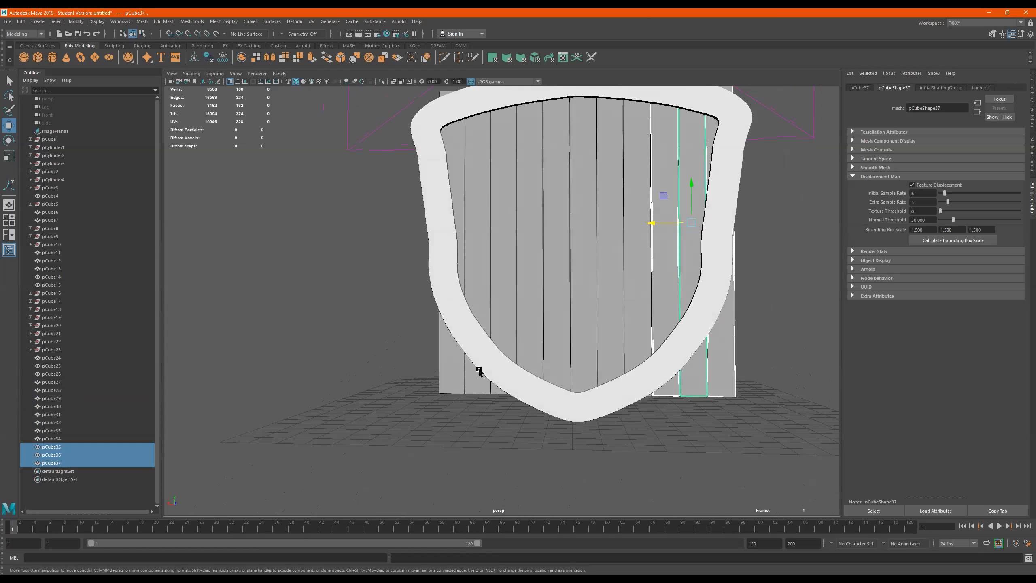
Raise the leftmost plank's bottom vertices behind the frame, lifting its outer side higher to follow the curve.
left_click(453, 382)
right_click_drag(453, 382, 397, 358)
left_click_drag(398, 365, 491, 425)
left_click_drag(453, 355, 473, 302)
left_click_drag(474, 366, 465, 282)
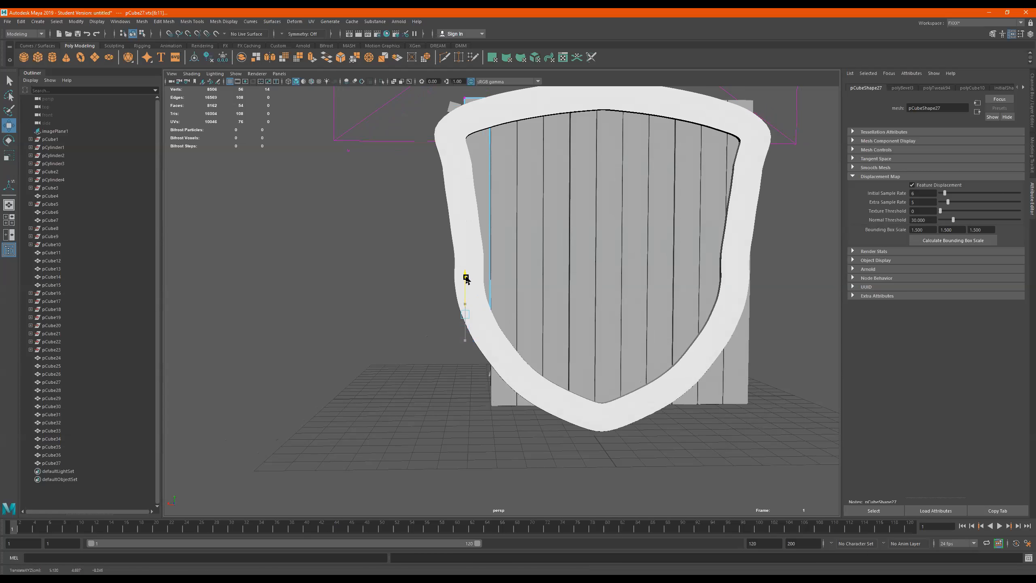
Lower the leftmost plank's protruding top vertices behind the frame's upper corner.
left_click_drag(507, 170, 485, 246, "alt")
left_click_drag(446, 203, 429, 227)
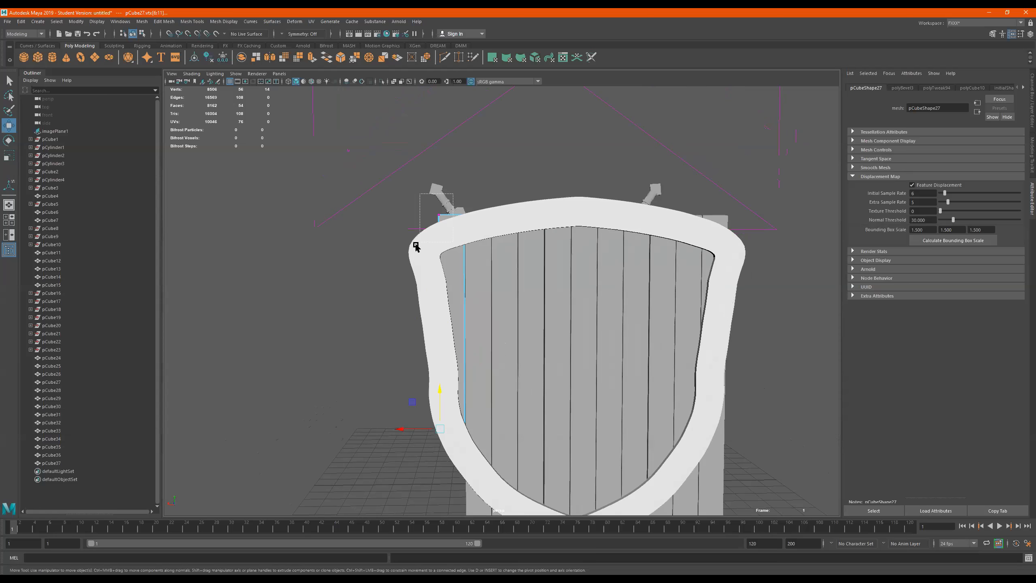
mouse_move(439, 180)
left_mouse_down()
mouse_move(442, 199)
mouse_move(458, 186)
mouse_move(450, 192)
left_mouse_up()
left_click_drag(484, 258, 490, 183, "alt")
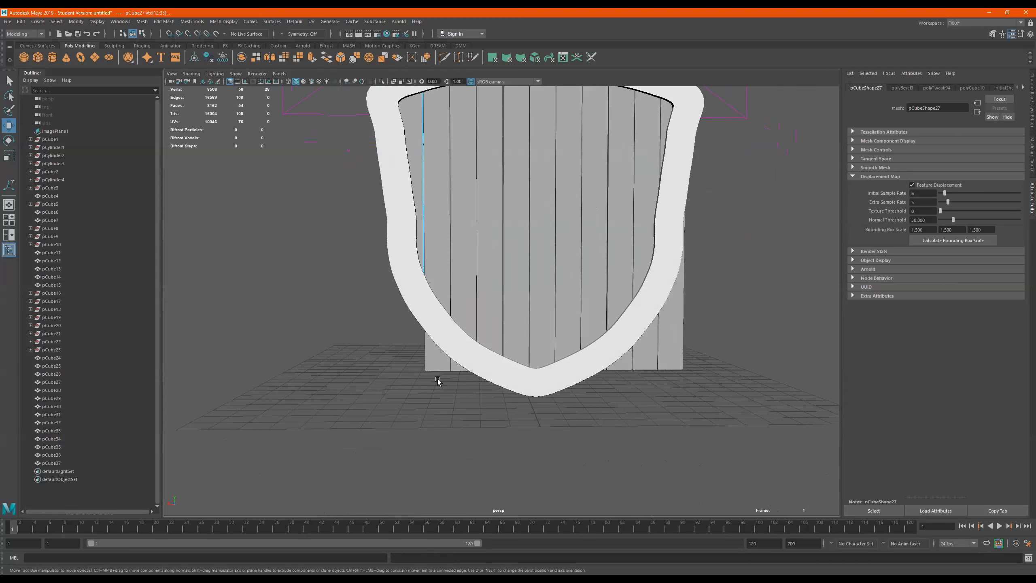
Try to shorten the second plank from the left by scaling the whole object vertically.
left_click(439, 363)
right_click_drag(438, 363, 402, 351)
left_click_drag(474, 411, 386, 329)
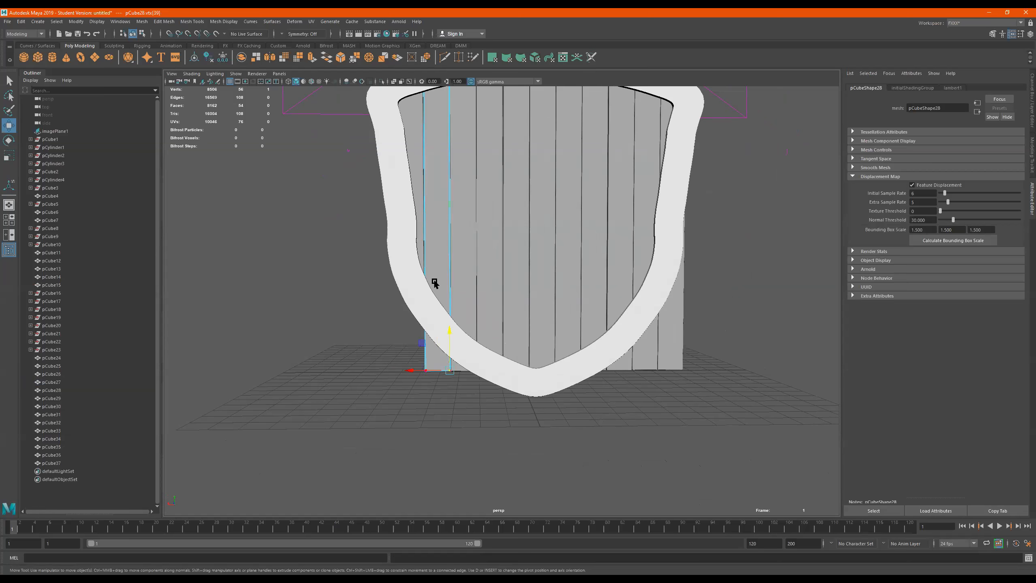
right_click_drag(445, 275, 442, 224)
right_click_drag(425, 279, 555, 208)
key("r")
left_click_drag(438, 165, 441, 191)
key("f")
left_click_drag(511, 216, 505, 278, "alt")
right_click_drag(483, 143, 552, 190, "alt")
middle_click_drag(464, 117, 489, 301, "alt")
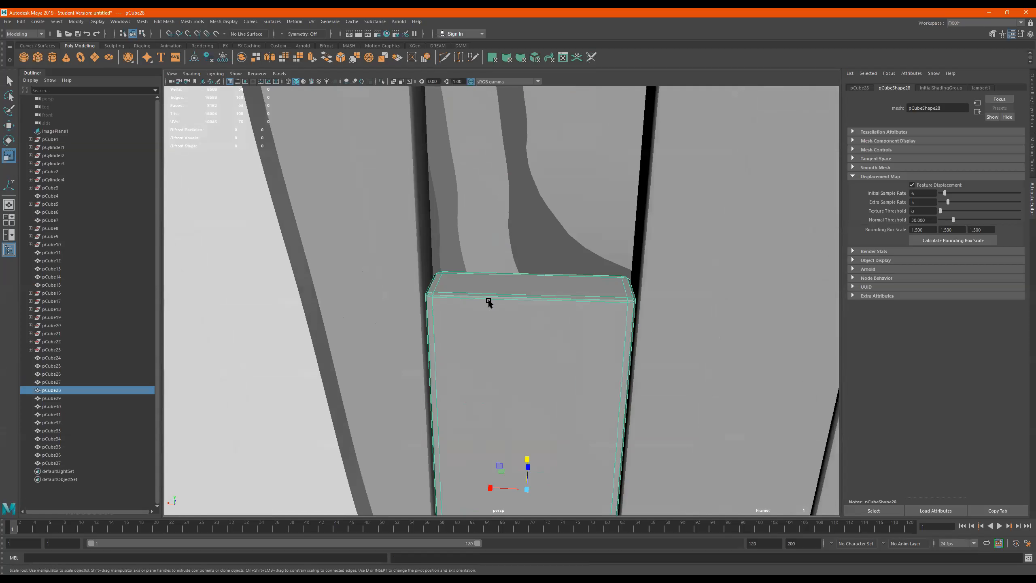
left_click_drag(529, 296, 571, 297, "alt")
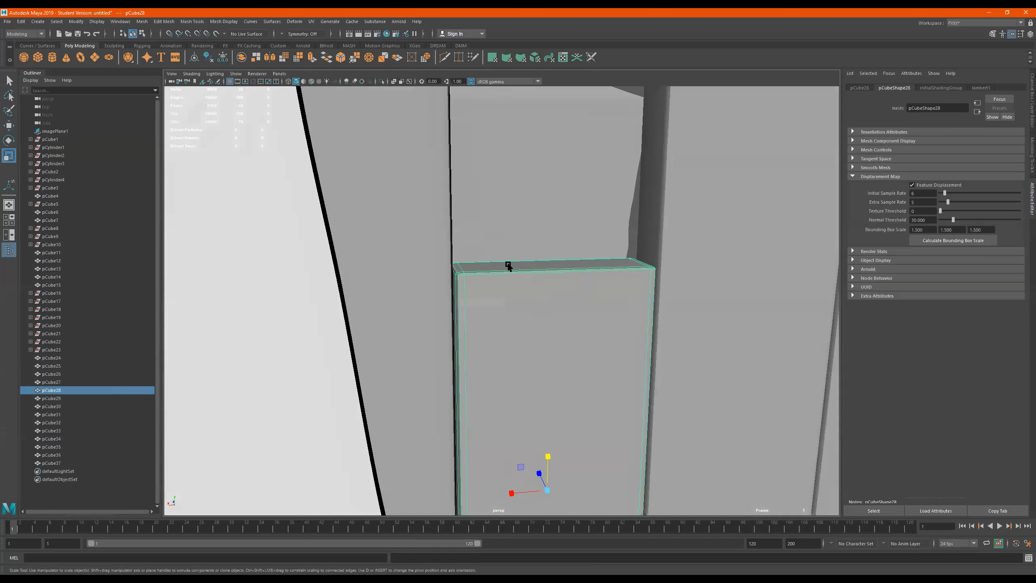
right_click_drag(513, 266, 490, 293, "alt")
middle_click_drag(593, 272, 555, 188, "alt")
right_click_drag(567, 302, 534, 320, "alt")
left_click_drag(591, 324, 574, 315, "alt")
key("ctrl+z")
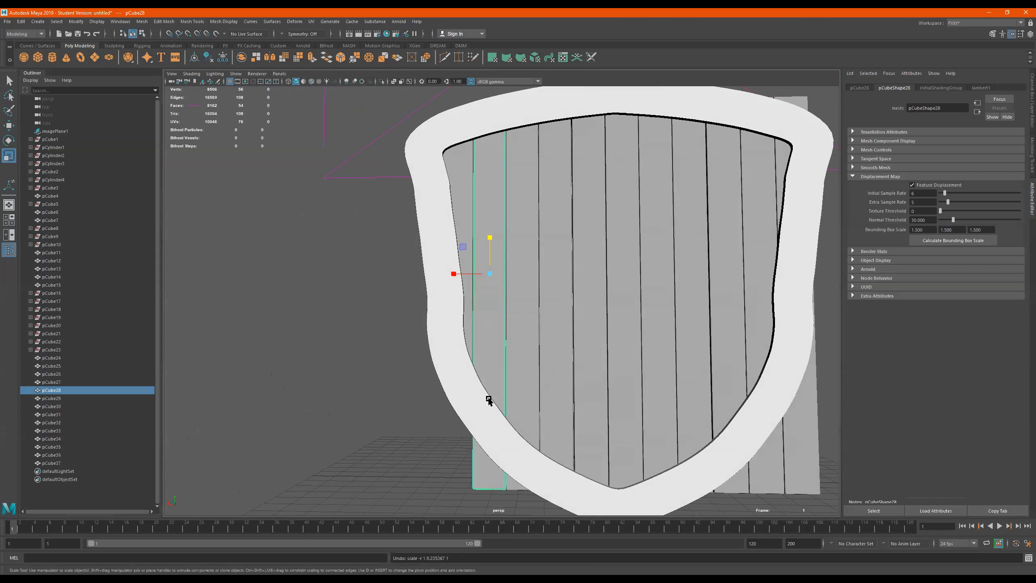
Raise the second plank's bottom vertices behind the frame, lifting its outer side further to match the frame's slope.
right_click_drag(490, 359, 421, 358)
left_click_drag(608, 420, 461, 503)
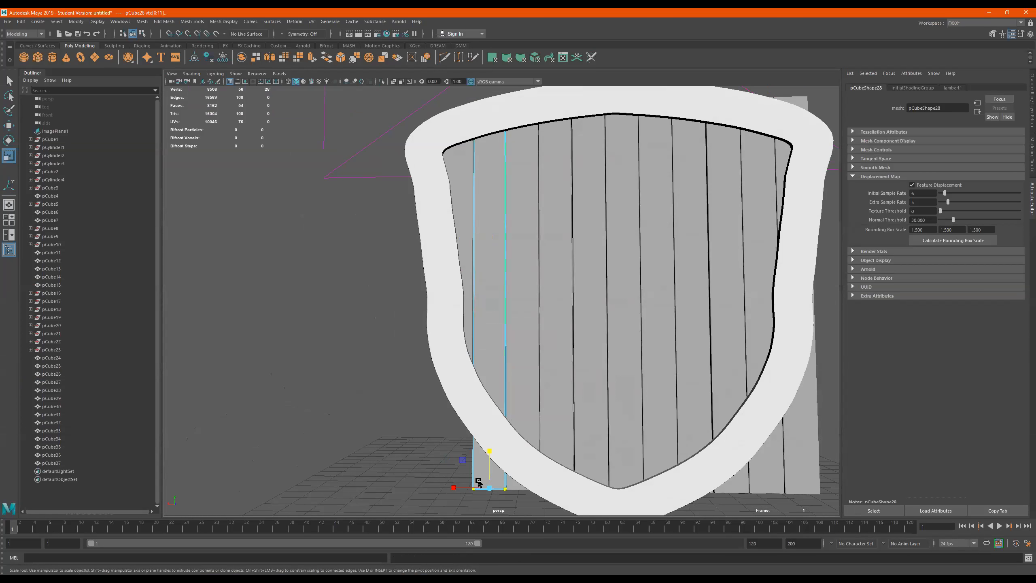
key("w")
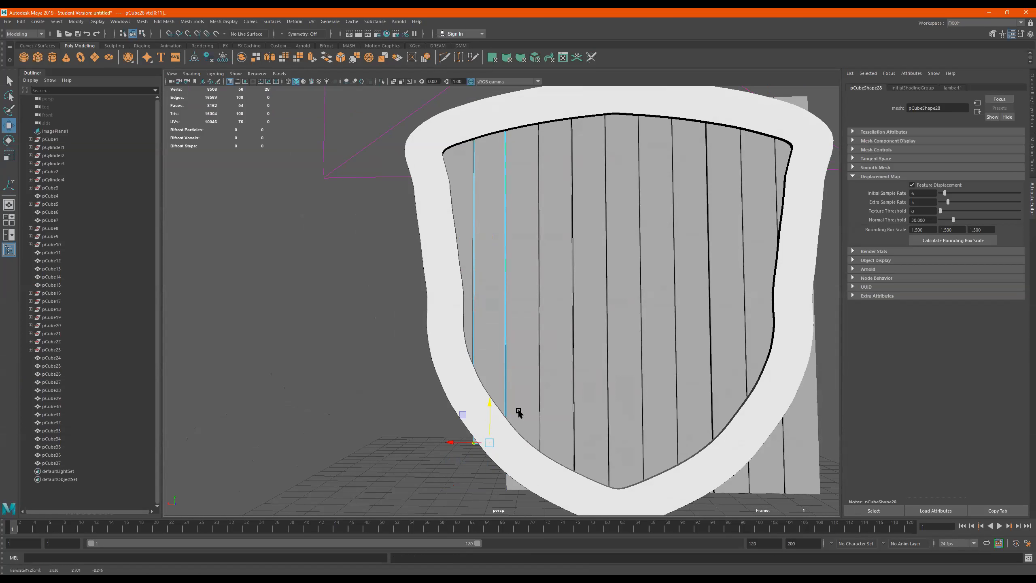
middle_click_drag(565, 388, 564, 367, "alt")
left_click_drag(488, 424, 477, 343)
middle_click_drag(519, 415, 517, 410, "alt")
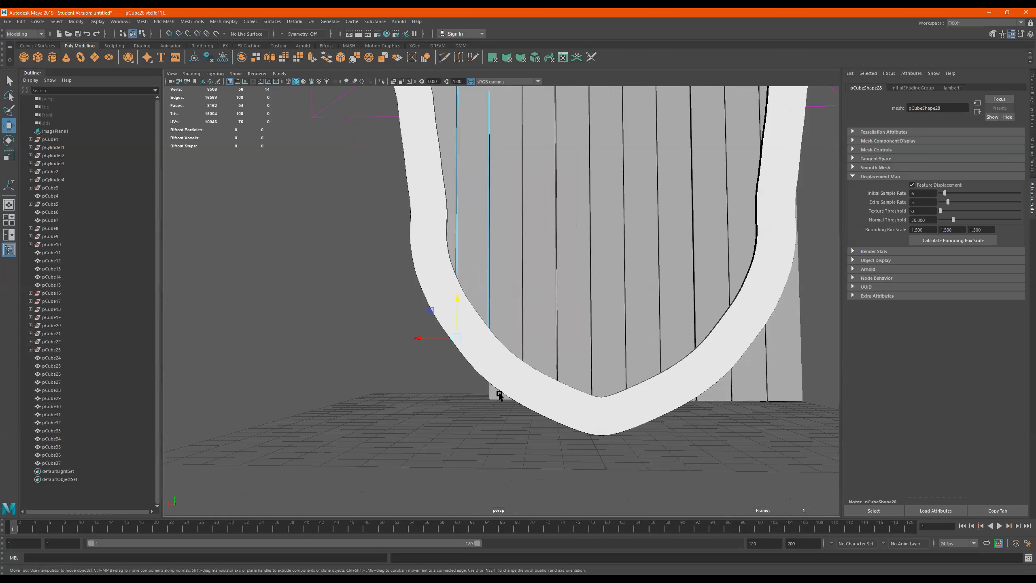
Raise the third plank's outer bottom vertices so its end slopes behind the frame, and return to object mode.
left_click(499, 395)
right_click_drag(499, 395, 449, 345)
left_click_drag(534, 443, 471, 366)
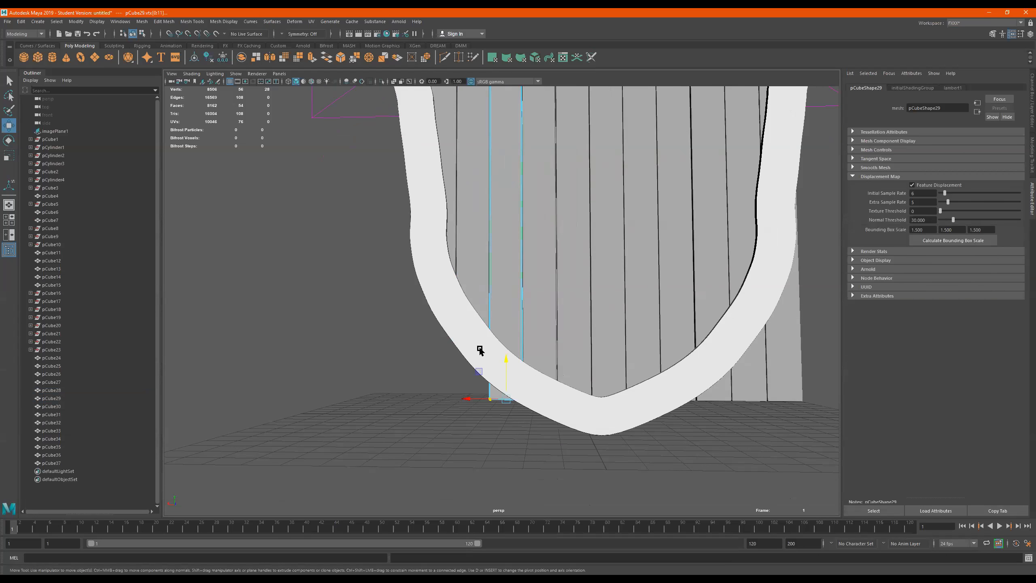
left_click_drag(564, 443, 505, 341)
left_click_drag(505, 416, 489, 337)
middle_click_drag(504, 319, 524, 426, "alt")
right_click_drag(613, 319, 561, 336, "alt")
middle_click_drag(561, 337, 535, 261, "alt")
right_click_drag(535, 260, 715, 180)
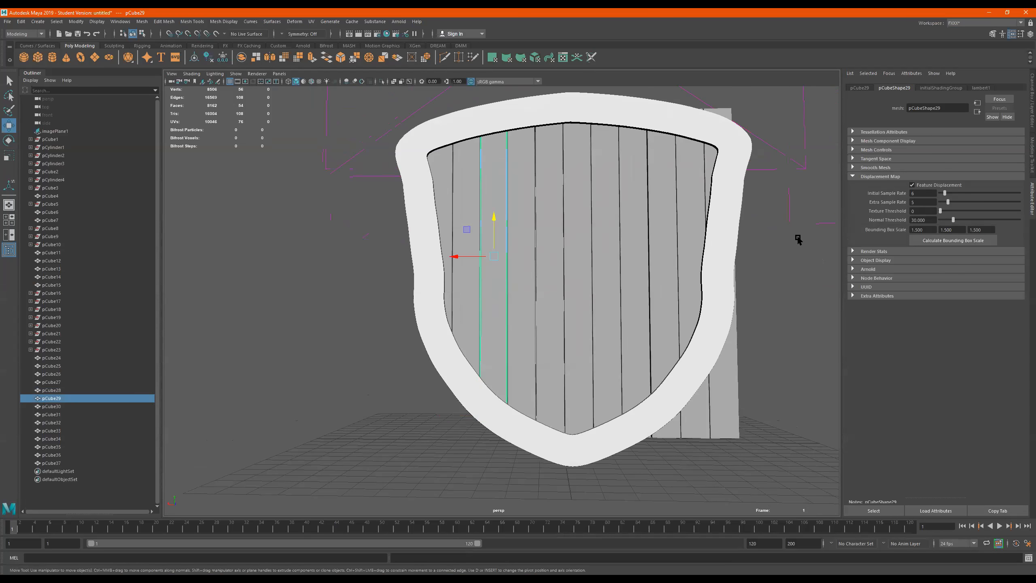
Insert three horizontal edge loops across the fifth plank from the left with the Multi-Cut tool.
left_click(796, 236)
left_click_drag(684, 302, 724, 296, "alt")
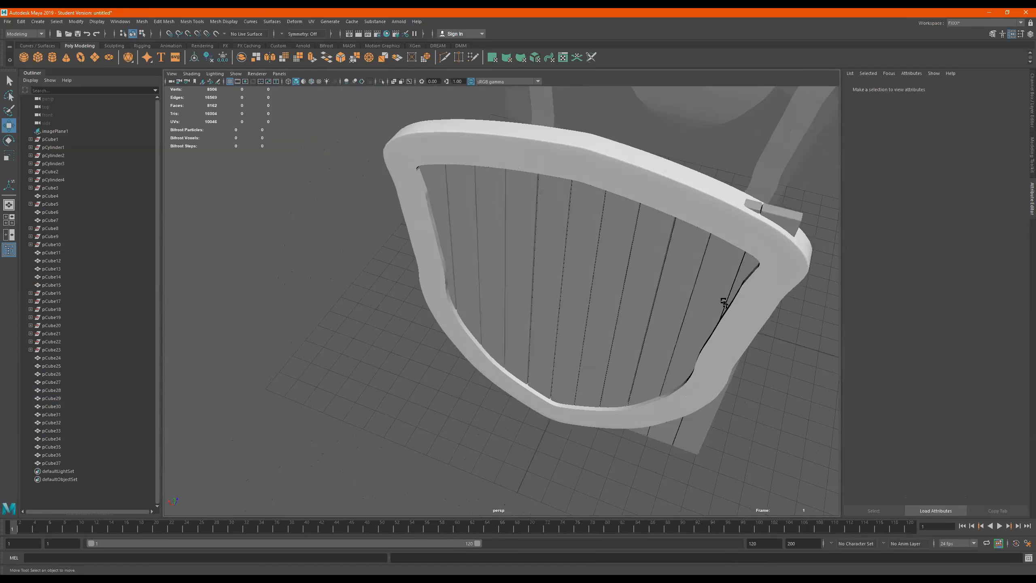
right_click_drag(724, 297, 599, 299, "alt")
left_click_drag(599, 299, 561, 288, "alt")
left_click(628, 223)
middle_click_drag(562, 288, 469, 338)
left_click_drag(443, 335, 440, 383, "alt")
left_click(390, 385)
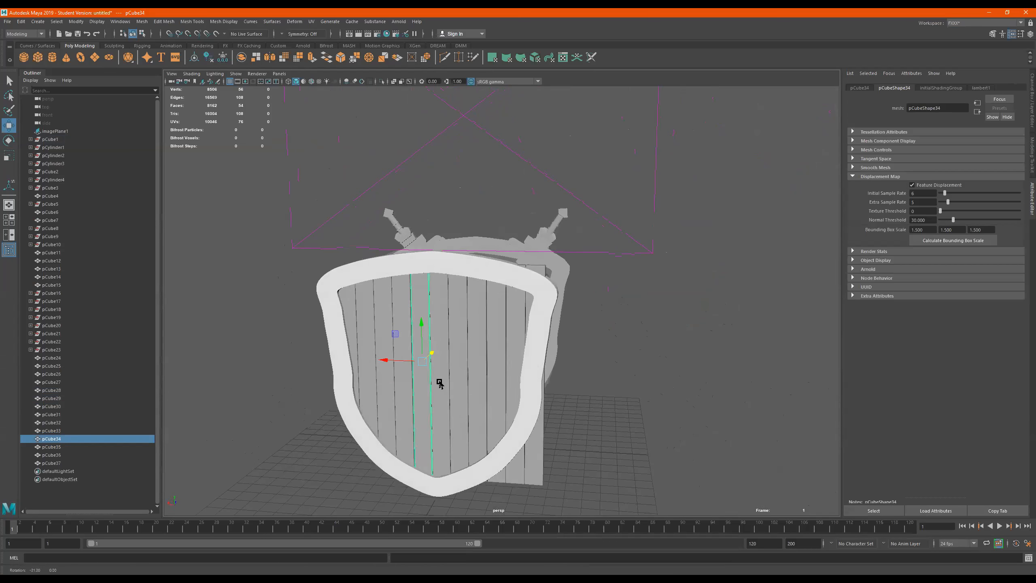
scroll(536, 340, "up", 3)
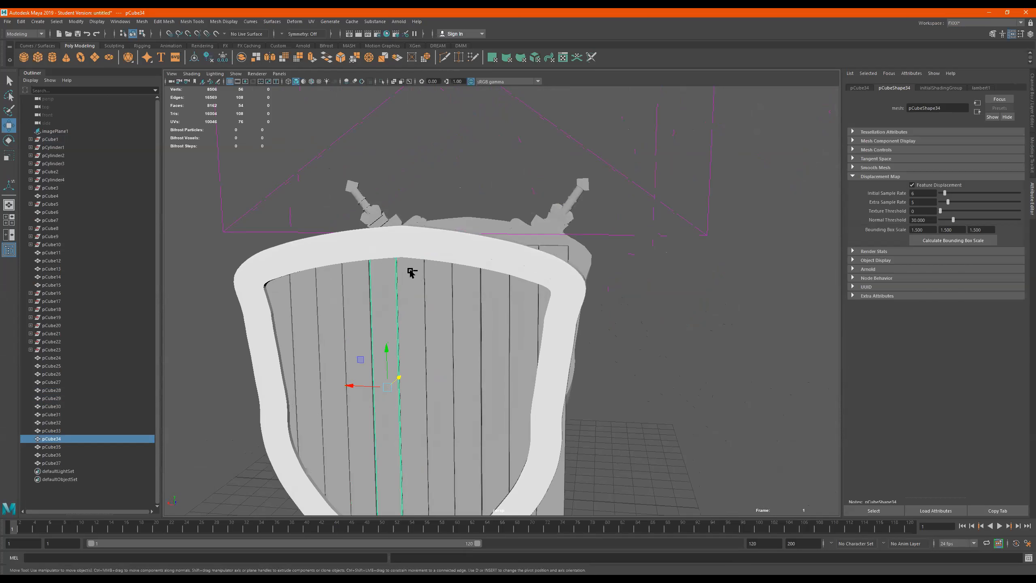
key("ctrl+shift+x")
left_click(384, 338, "ctrl")
left_click(397, 402, "ctrl")
left_click(396, 438, "ctrl")
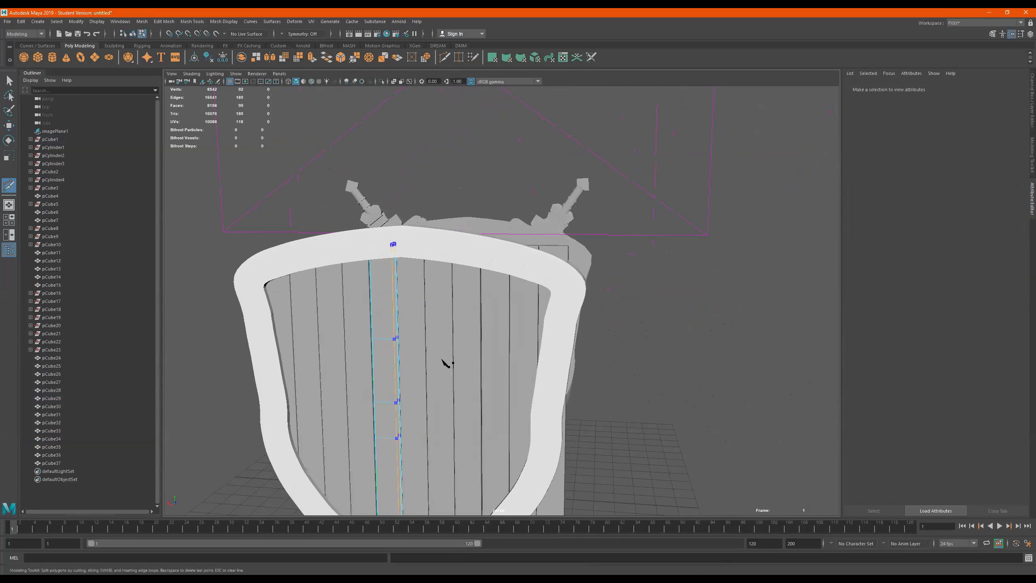
Shift the fifth plank's edge-loop vertices sideways to give its long edges an uneven outline, and return to object mode.
middle_click_drag(370, 343, 405, 274, "alt")
right_click_drag(406, 274, 494, 262, "alt")
key("q")
left_click_drag(442, 232, 434, 257)
left_click_drag(472, 228, 404, 243)
key("w")
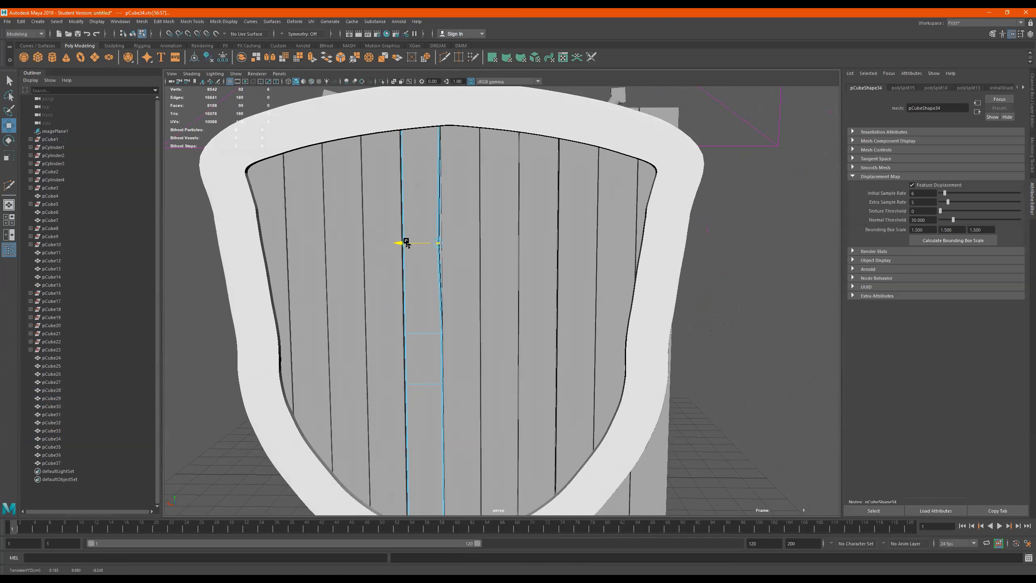
left_click_drag(418, 311, 387, 409)
left_click_drag(407, 352, 405, 356)
left_click_drag(373, 387, 384, 388)
scroll(480, 301, "down", 3)
left_click_drag(480, 301, 483, 373, "alt")
left_click(463, 279)
left_click_drag(465, 282, 478, 342, "alt")
left_click(496, 346)
right_click_drag(515, 345, 777, 217)
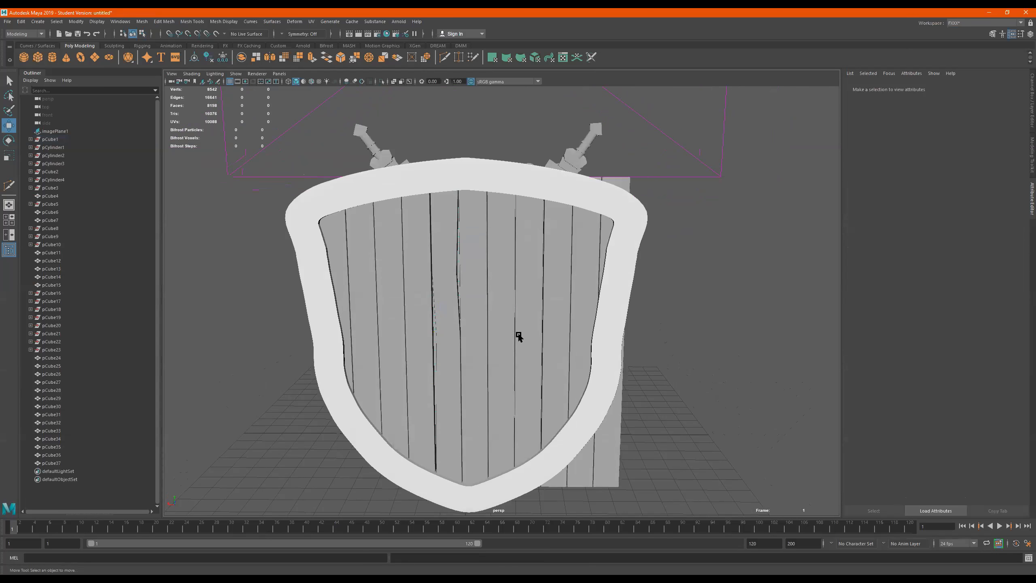
Replace the seventh plank from the left with a duplicate of the reshaped plank moved into its gap.
left_click(499, 342)
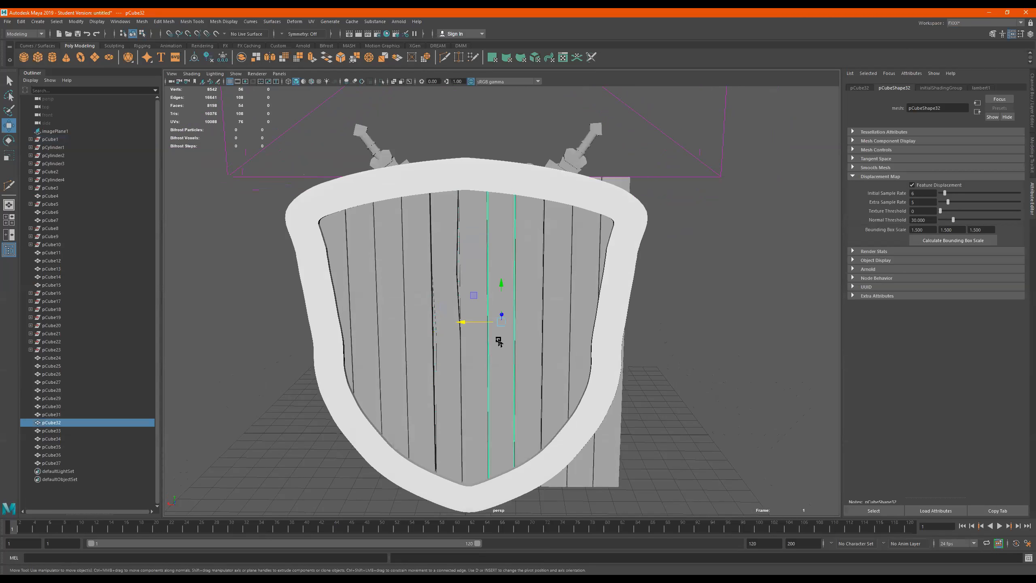
key("Delete")
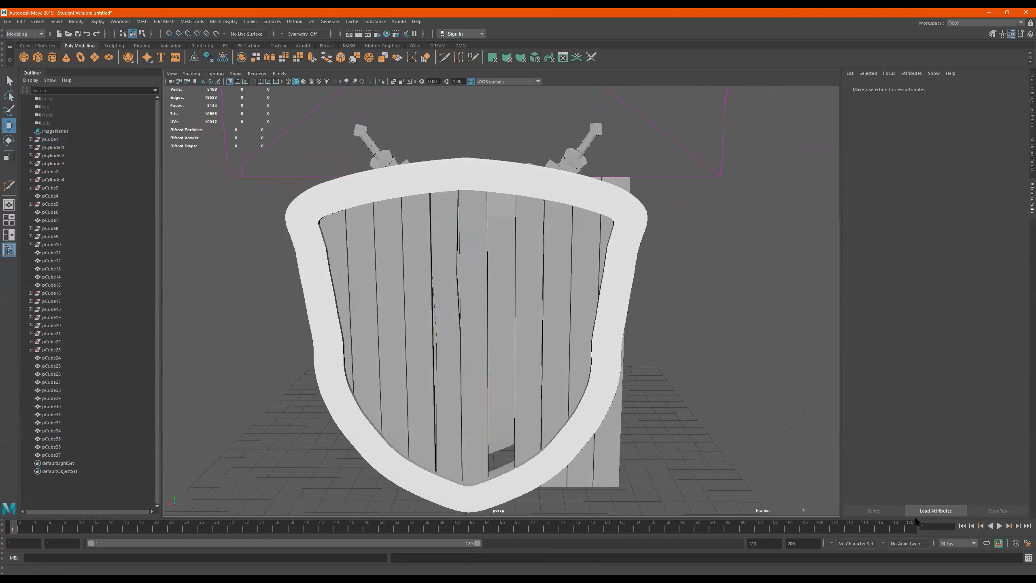
left_click(450, 391)
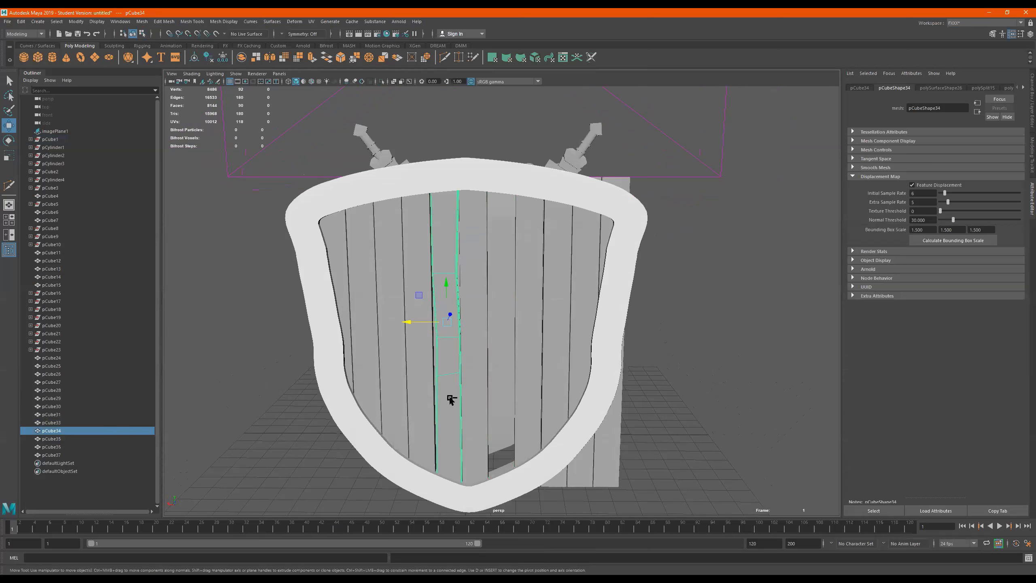
key("ctrl+d")
left_click_drag(406, 322, 462, 332)
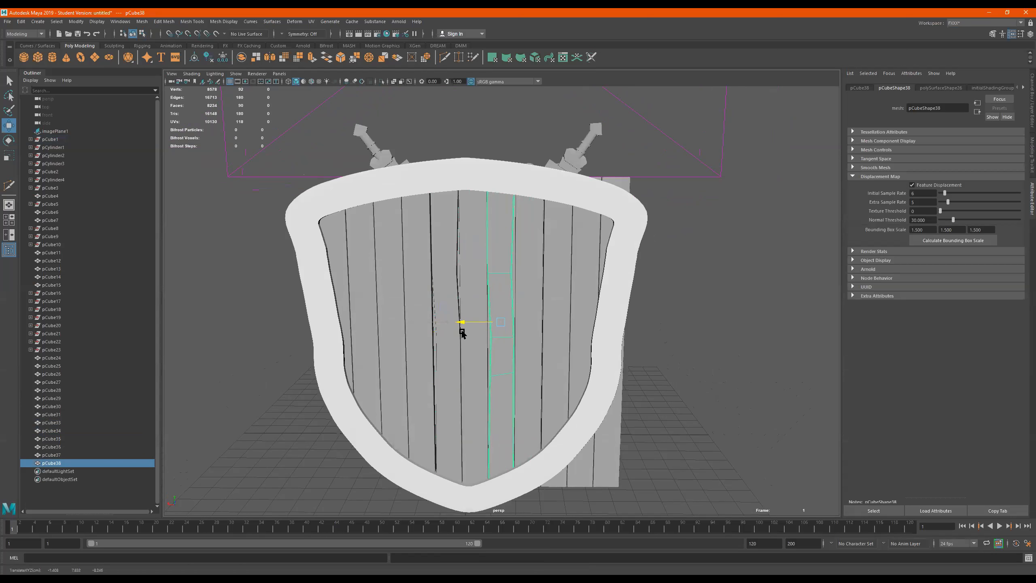
Turn the duplicated plank upside down and lower it slightly within the frame.
key("e")
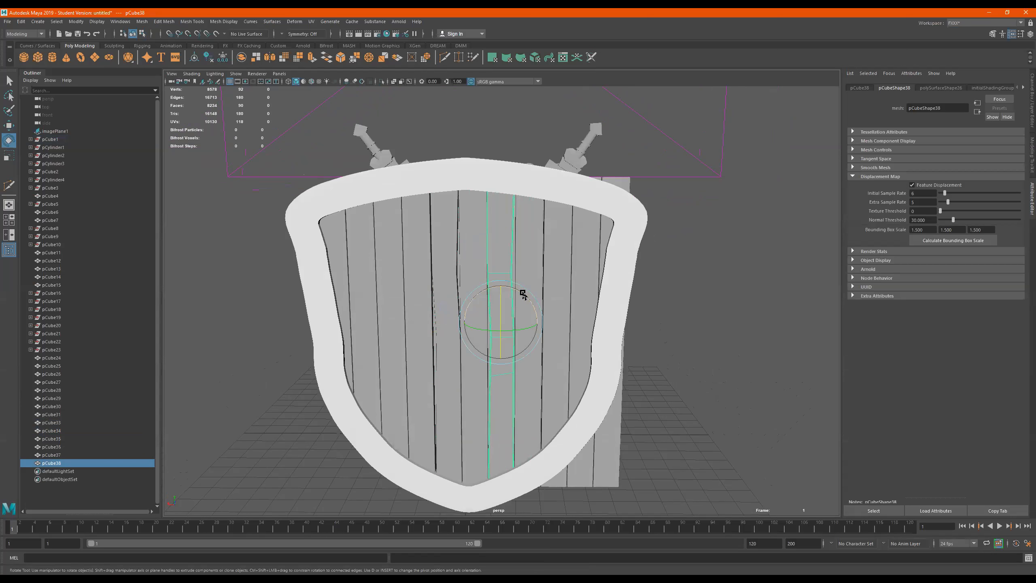
left_click_drag(522, 293, 603, 353)
key("ctrl+z")
key("w")
left_click_drag(503, 287, 509, 319)
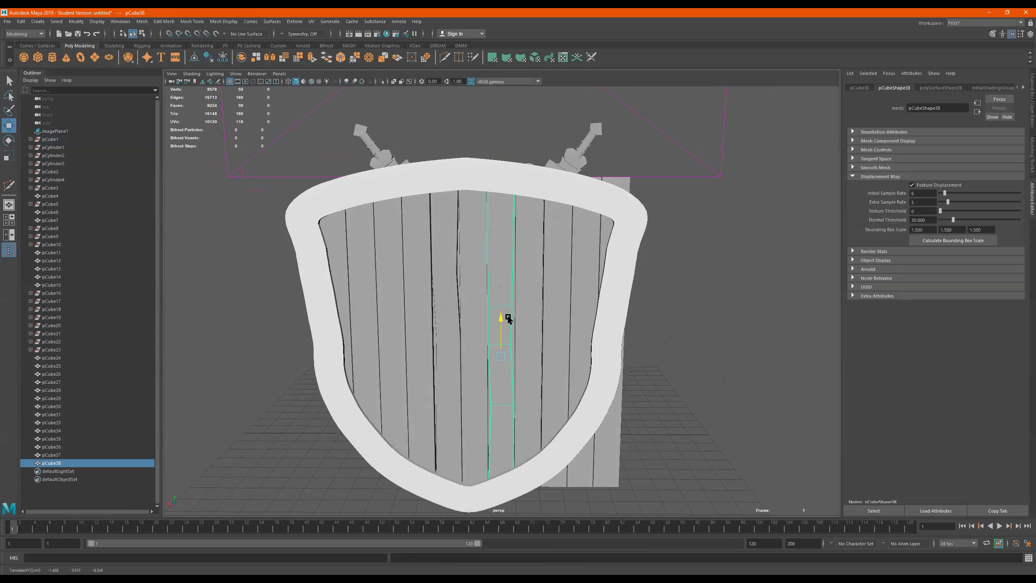
Select all the planks without the frame and combine them into a single mesh.
left_click(797, 368)
left_click_drag(689, 354, 470, 369, "alt")
right_click_drag(470, 369, 574, 354, "alt")
middle_click_drag(544, 318, 605, 292, "alt")
left_click_drag(543, 321, 547, 314, "alt")
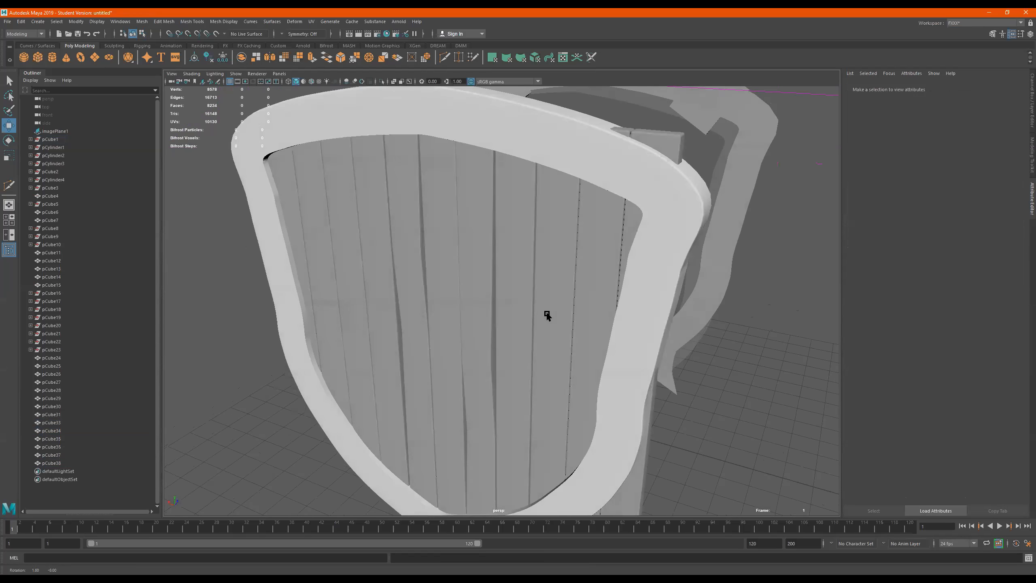
left_click(450, 255)
right_click_drag(483, 243, 405, 248, "alt")
left_click_drag(508, 262, 434, 265, "alt")
left_click_drag(491, 330, 436, 270, "alt")
right_click_drag(386, 192, 501, 134)
left_click_drag(339, 115, 423, 505)
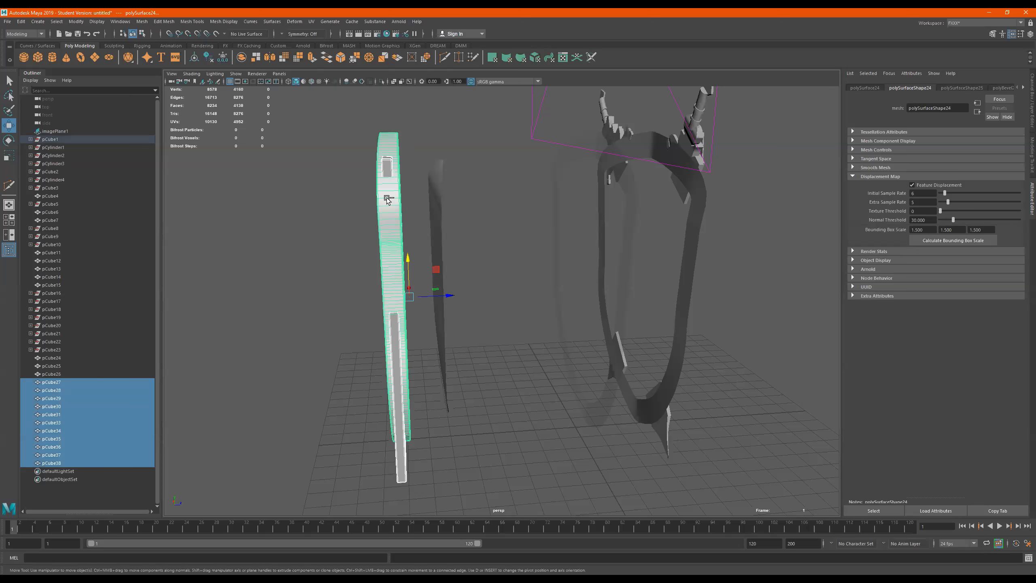
left_click_drag(383, 204, 478, 269, "alt")
right_click_drag(476, 267, 476, 405, "shift")
Switch to the UV Editing workspace and display the checker map on the combined planks.
left_click_drag(561, 317, 628, 190, "alt")
left_click(952, 25)
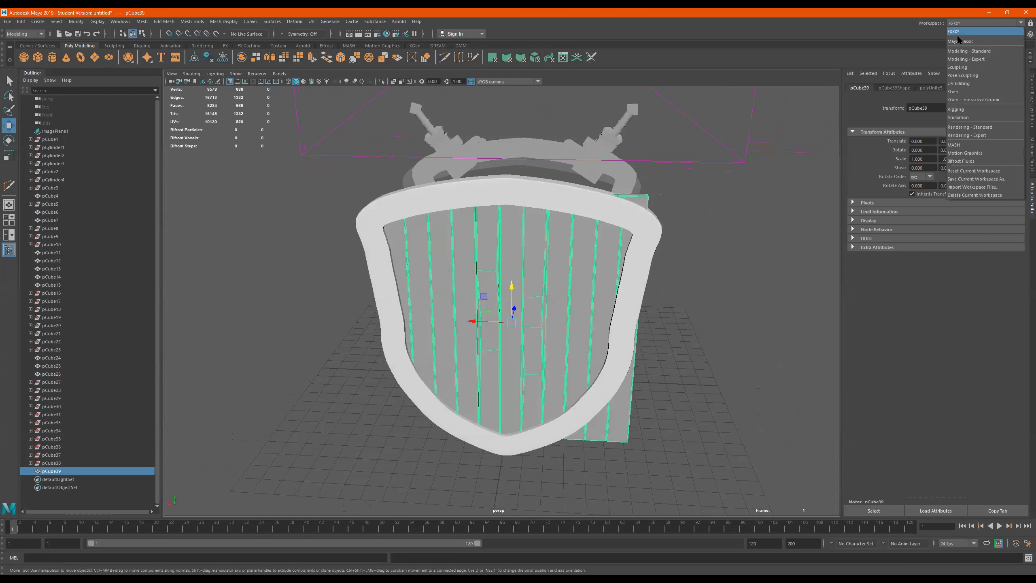
left_click(968, 82)
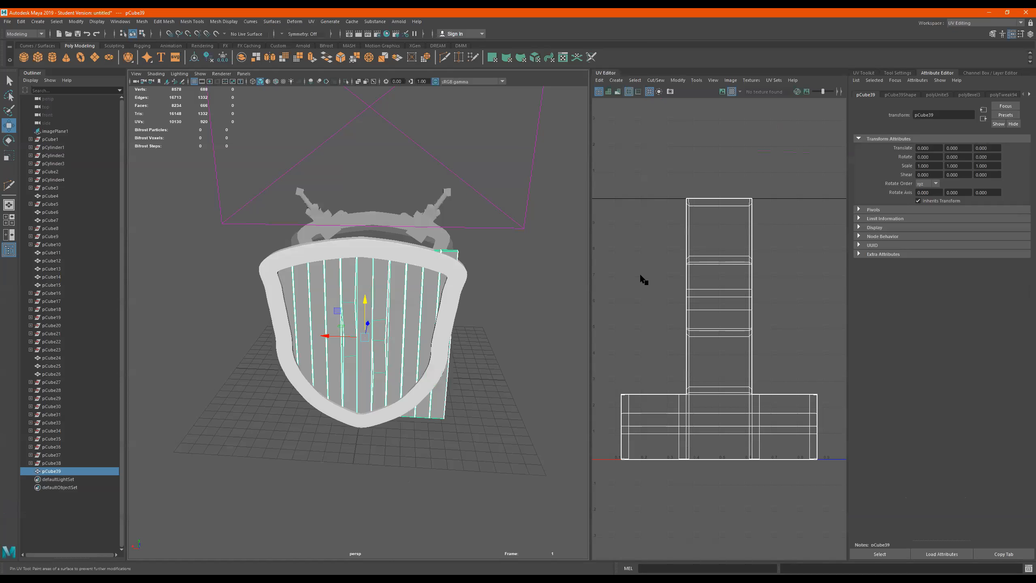
left_click_drag(464, 300, 434, 279, "alt")
scroll(434, 280, "up", 3)
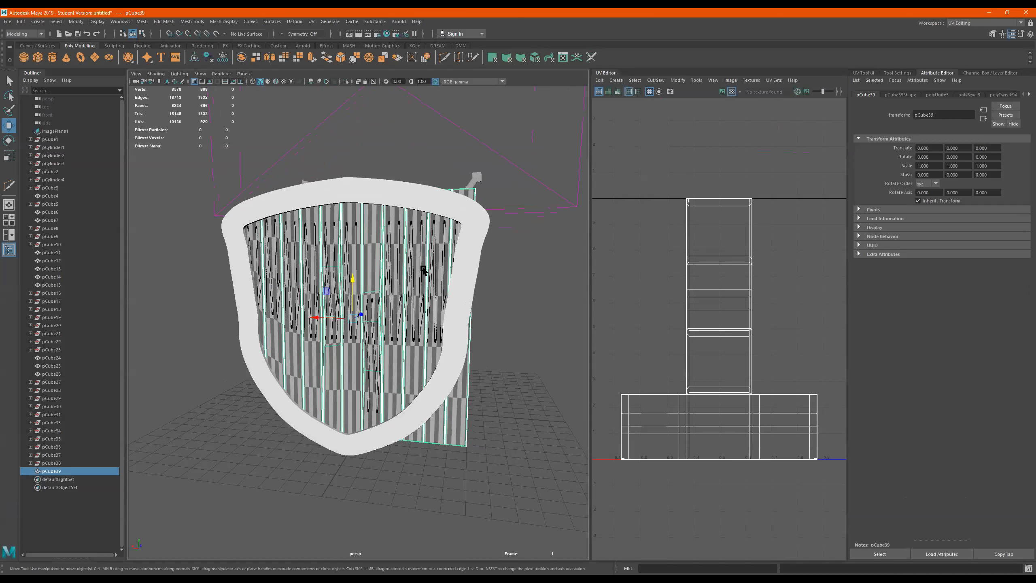
scroll(394, 286, "down", 3)
left_click_drag(394, 286, 516, 455, "alt")
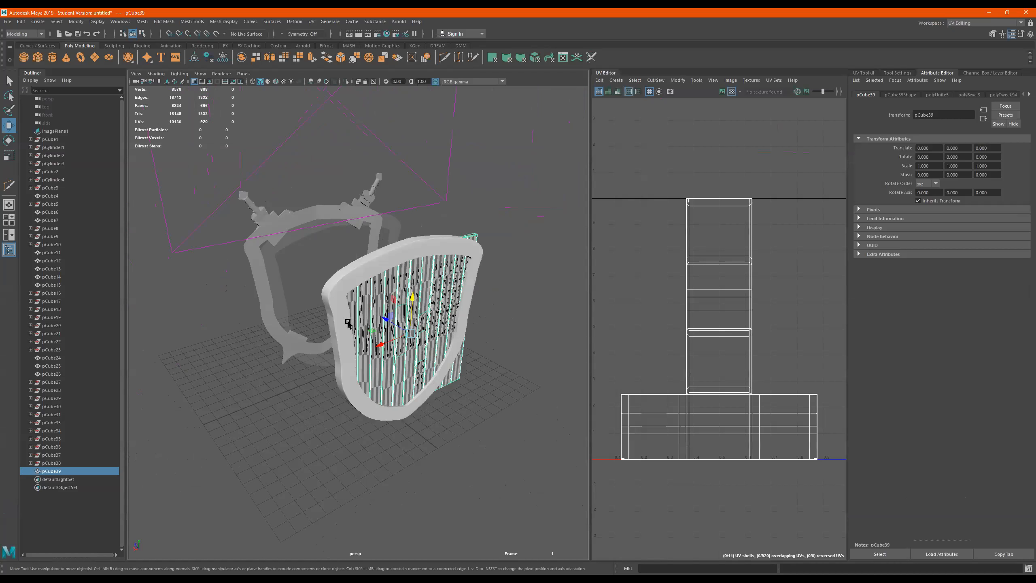
left_click_drag(270, 523, 145, 532, "alt")
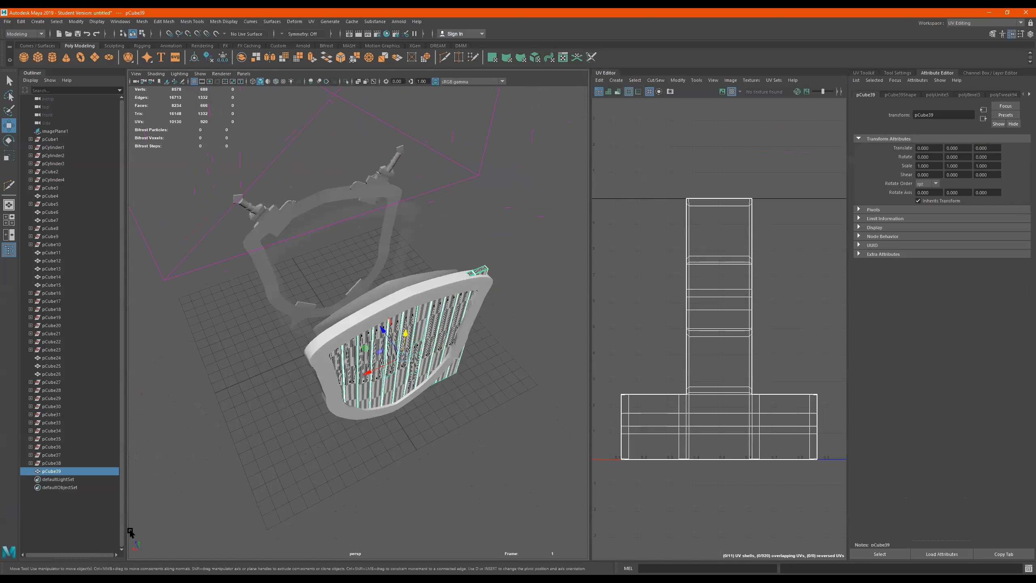
Apply a planar UV projection from the Z axis, fitted to the bounding box, to the combined planks.
left_click_drag(365, 371, 342, 146, "alt")
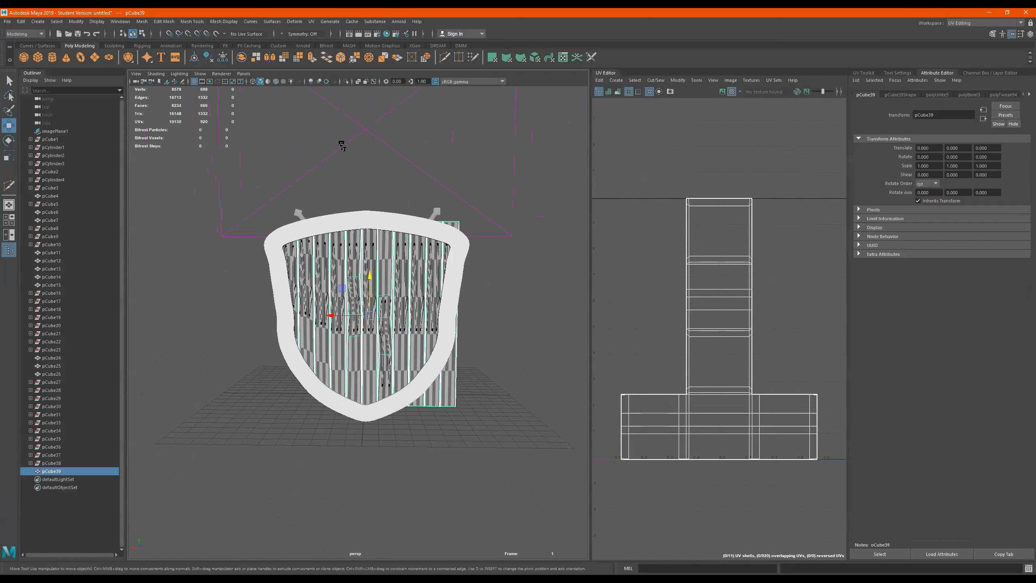
left_click(312, 22)
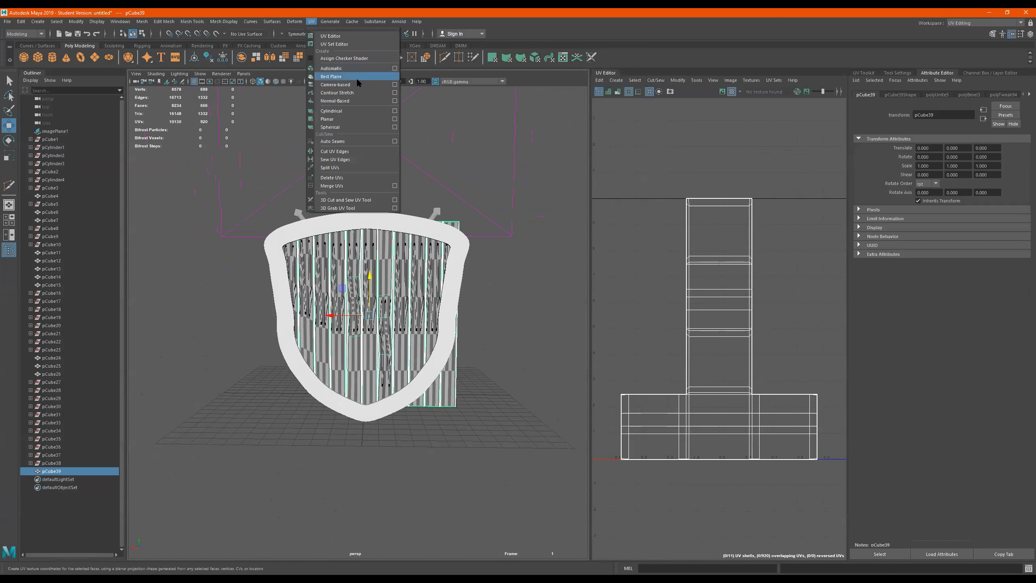
left_click(396, 118)
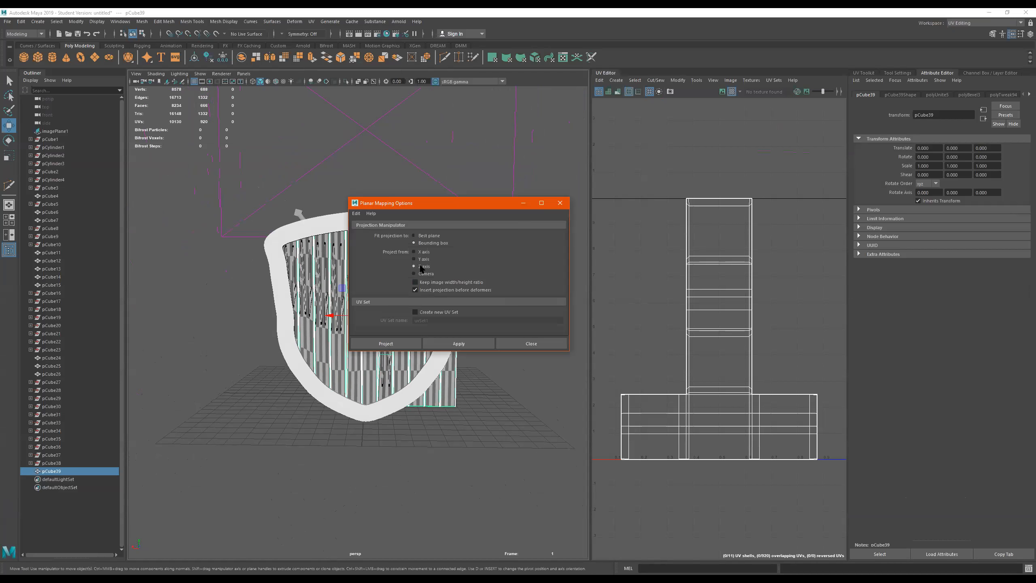
left_click(411, 343)
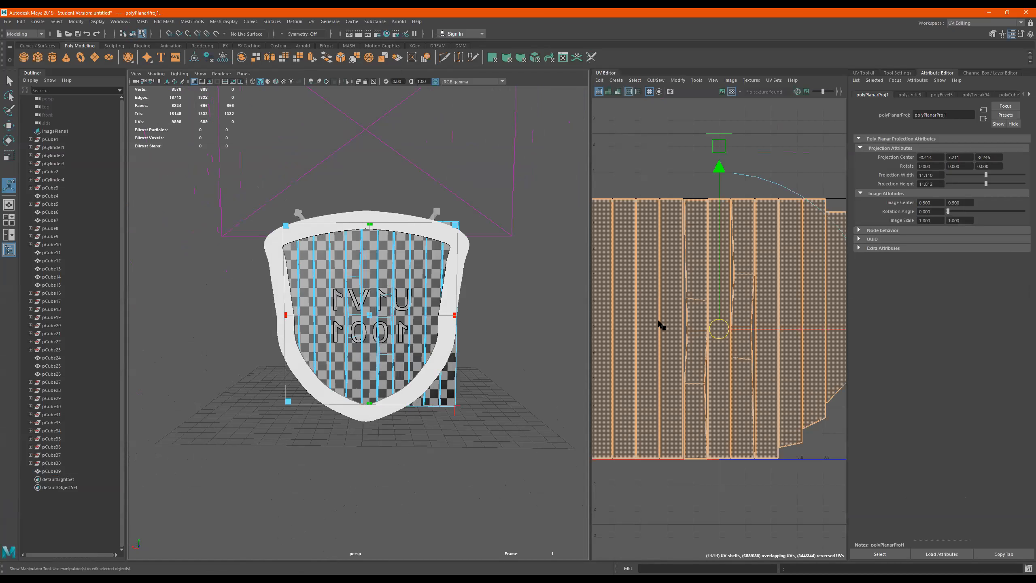
scroll(755, 305, "down", 3)
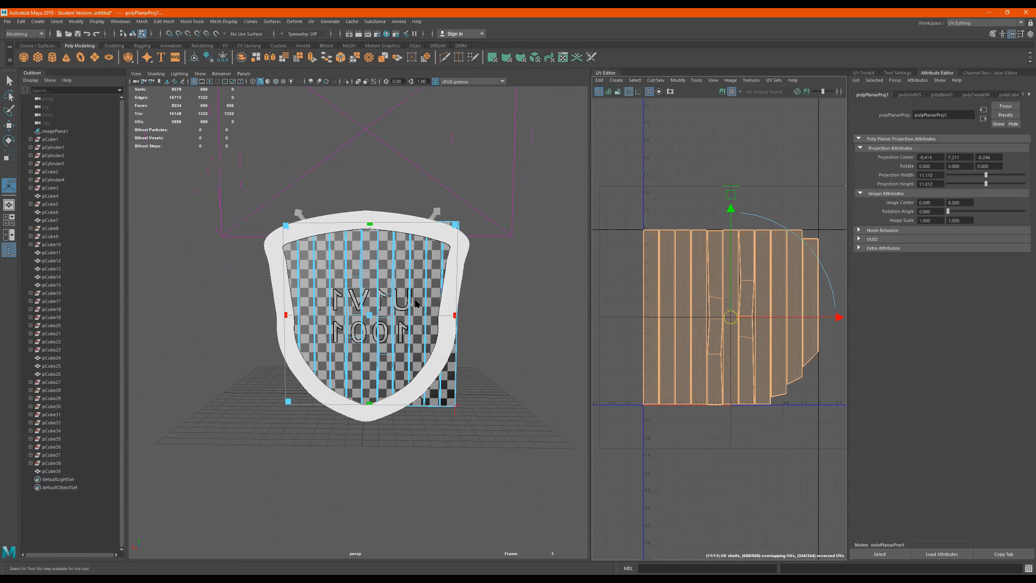
Isolate the combined planks in the view and select only the faces on their front side.
key("q")
left_click(347, 82)
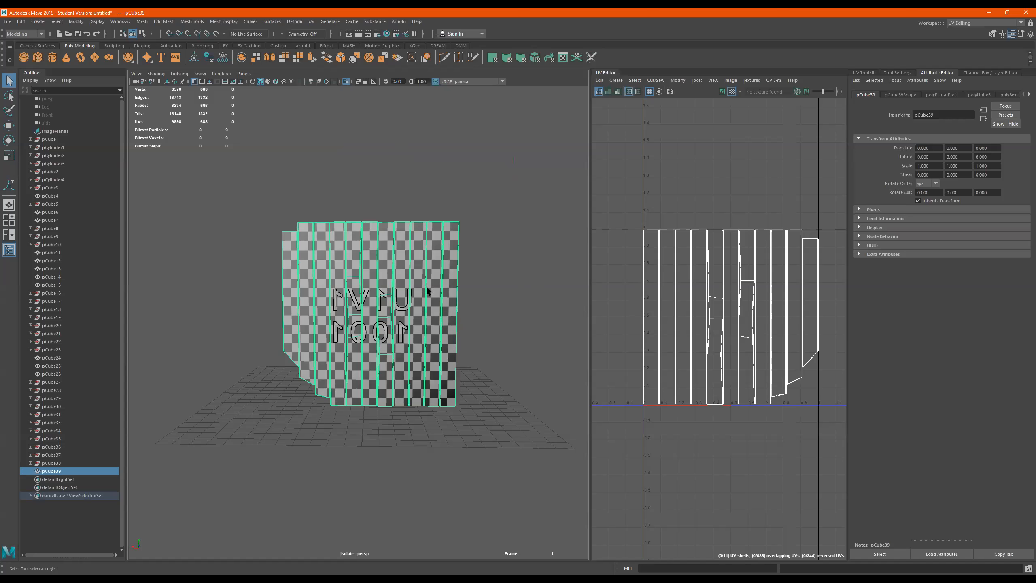
left_click_drag(427, 292, 512, 296, "alt")
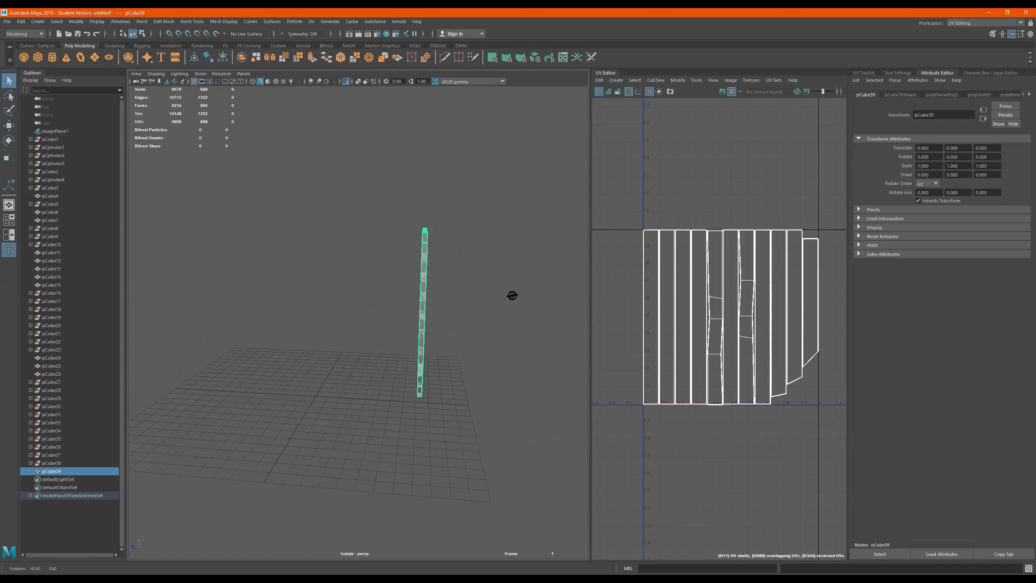
right_click_drag(425, 249, 426, 266)
left_click_drag(512, 191, 493, 347)
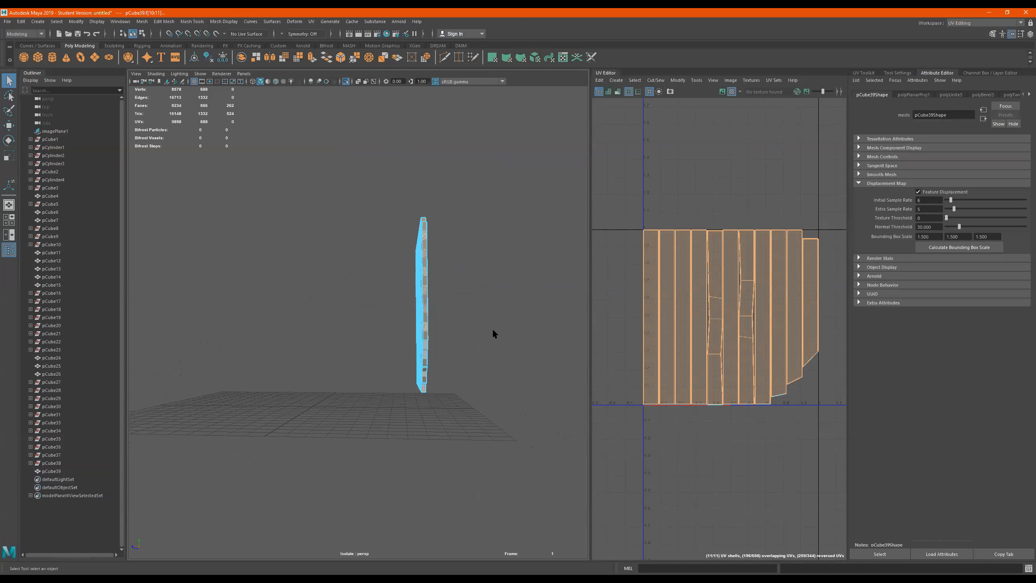
key("f")
left_click_drag(476, 346, 483, 345, "alt")
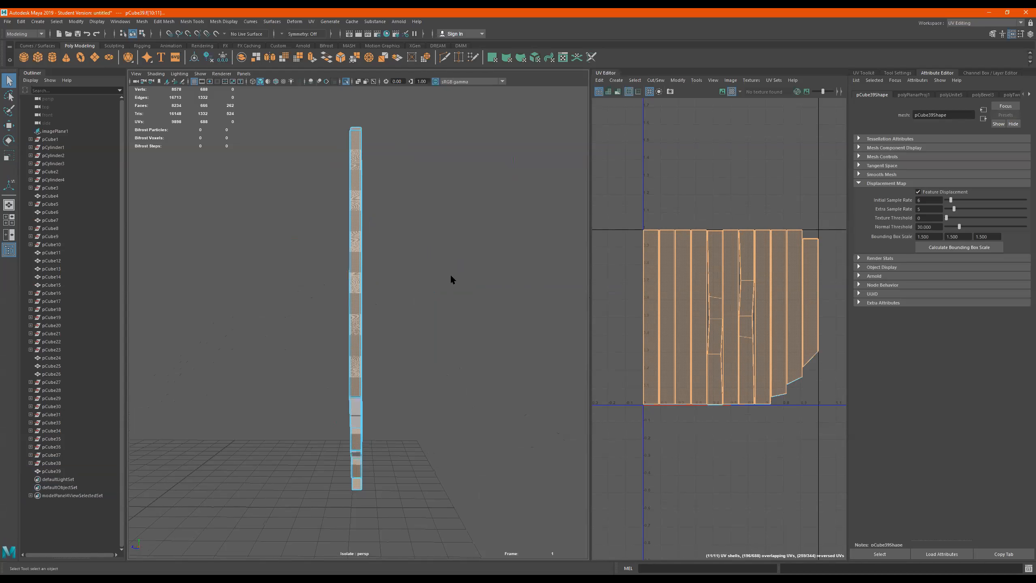
key("space")
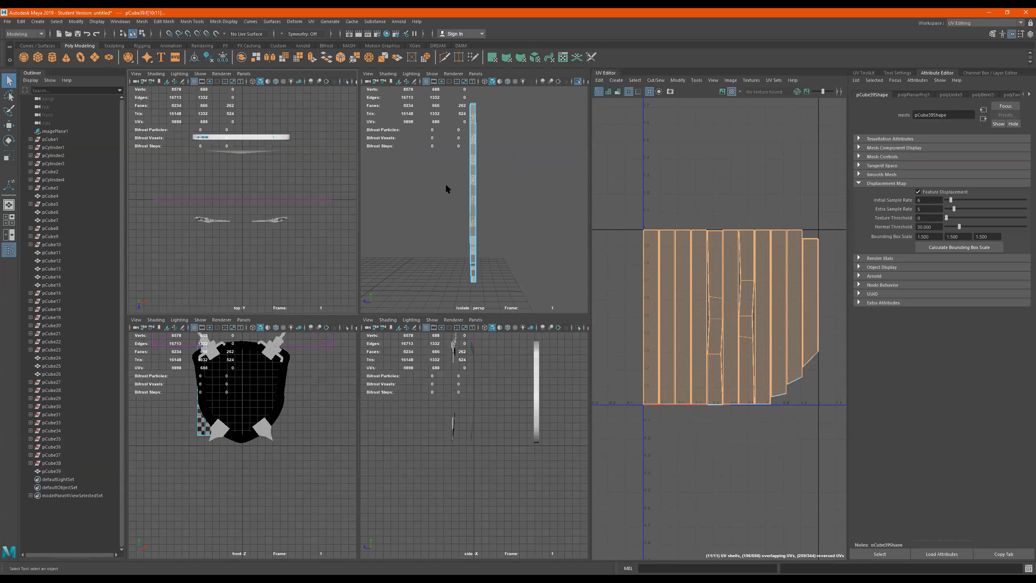
key("space")
left_click_drag(449, 102, 358, 524)
left_click_drag(259, 104, 354, 507)
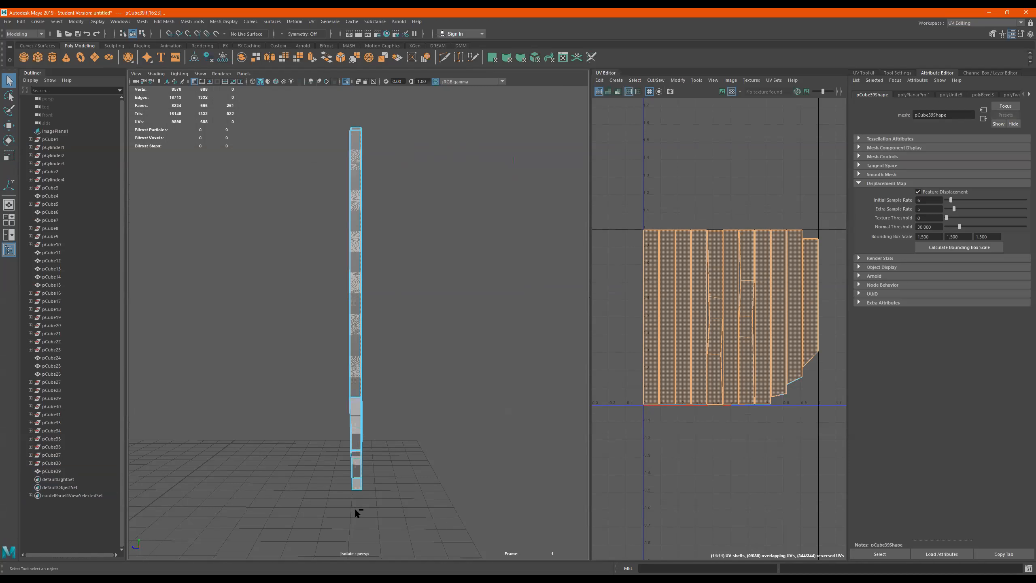
Give the selected front faces of the planks their own planar UV projection from the Z axis.
left_click_drag(439, 310, 361, 324, "alt")
left_click(311, 21)
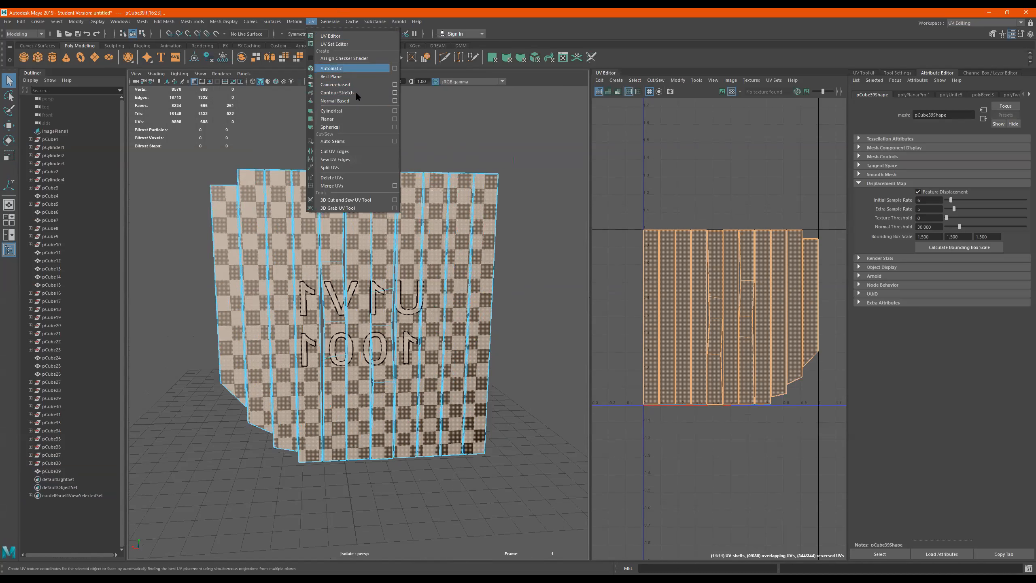
left_click(392, 118)
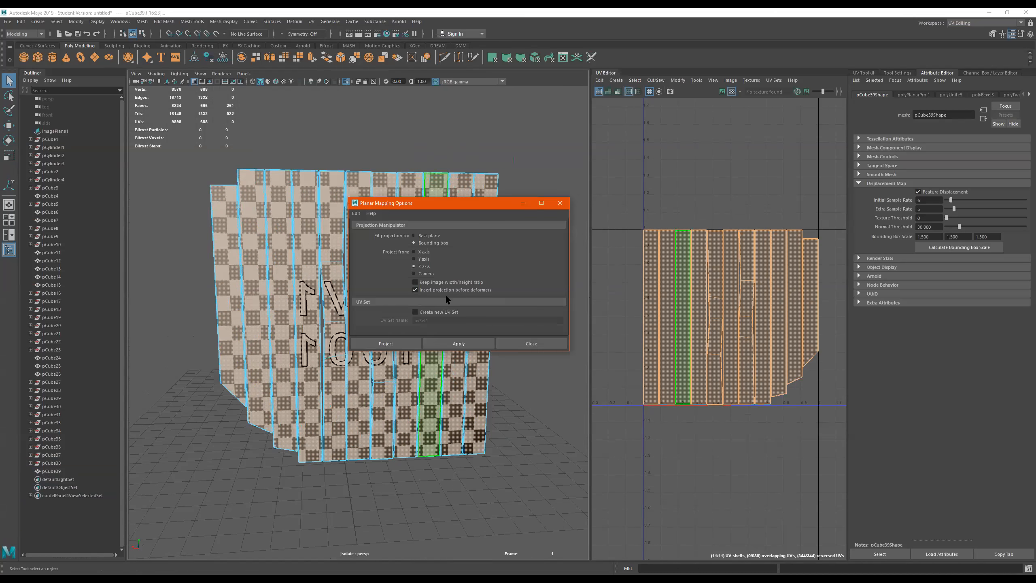
left_click(404, 343)
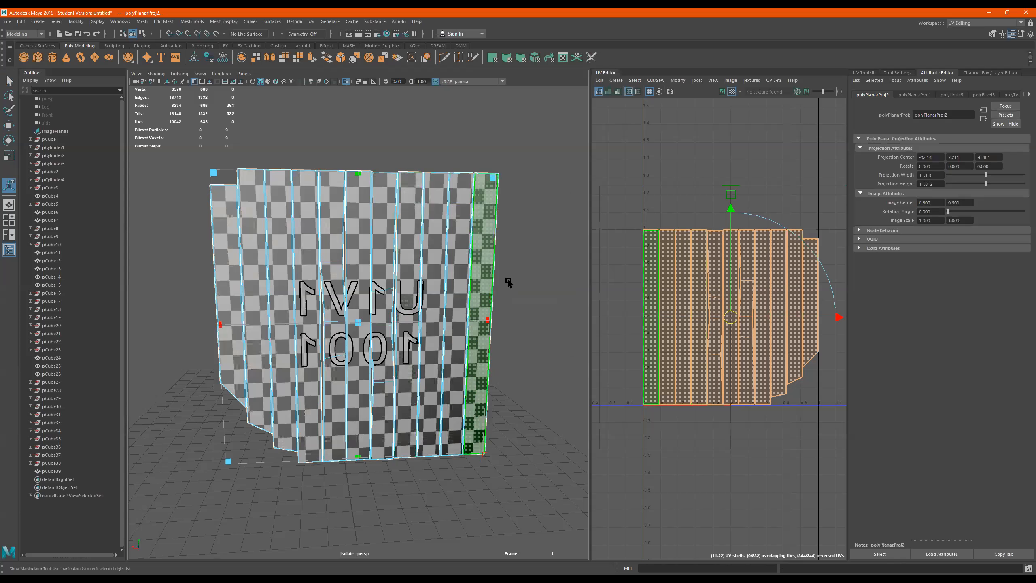
Move the front faces' UV shells straight up until they are clear of the remaining plank shells.
left_click_drag(393, 271, 504, 273, "alt")
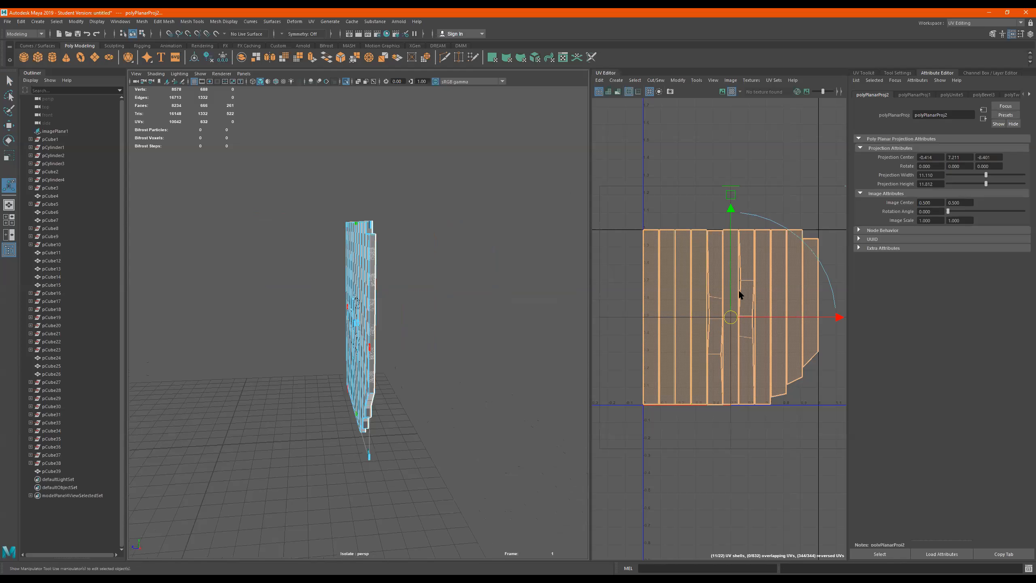
scroll(736, 293, "down", 4)
left_click_drag(736, 261, 735, 122)
left_click_drag(458, 229, 385, 227, "alt")
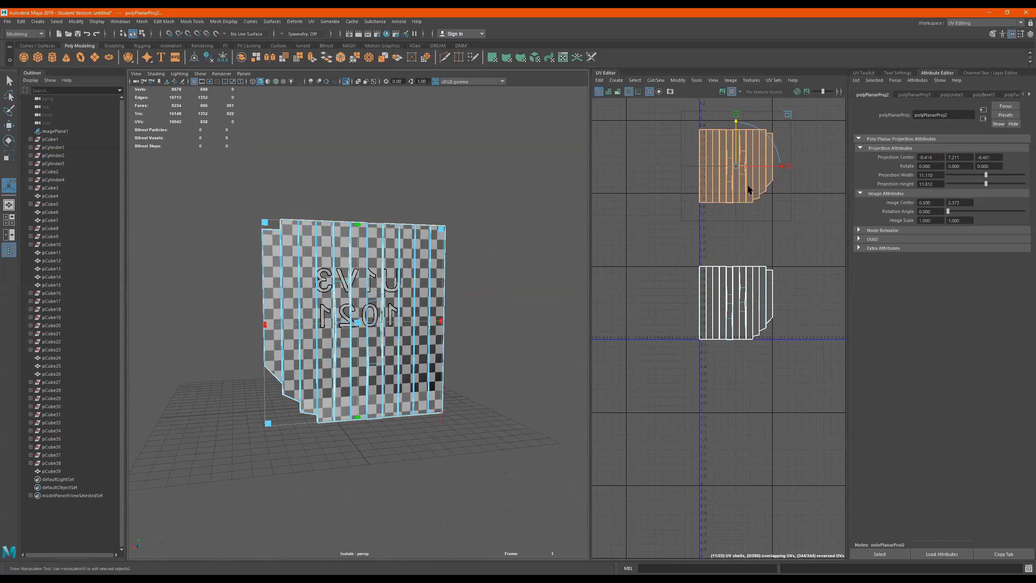
Move the remaining back and side UV shells below the 0–1 tile and scale them to about half size.
left_click_drag(795, 253, 674, 389)
key("w")
left_click_drag(737, 255, 735, 358)
key("r")
left_click_drag(736, 408, 719, 395)
Select the front faces' UV shells and flip them in the U direction so the checker text is no longer mirrored.
key("w")
left_click_drag(800, 119, 674, 208)
middle_click_drag(780, 215, 729, 264, "alt")
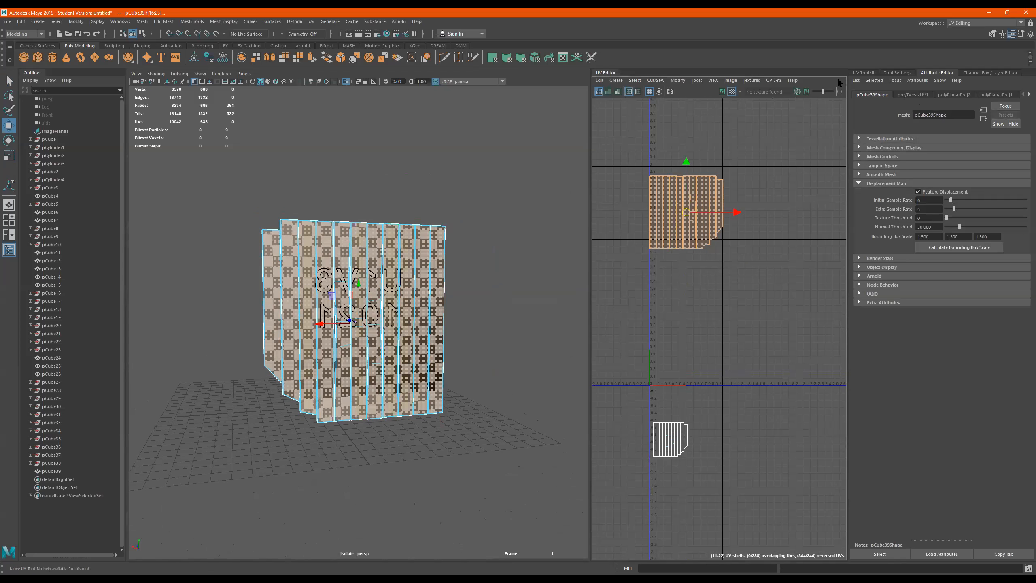
left_click(866, 72)
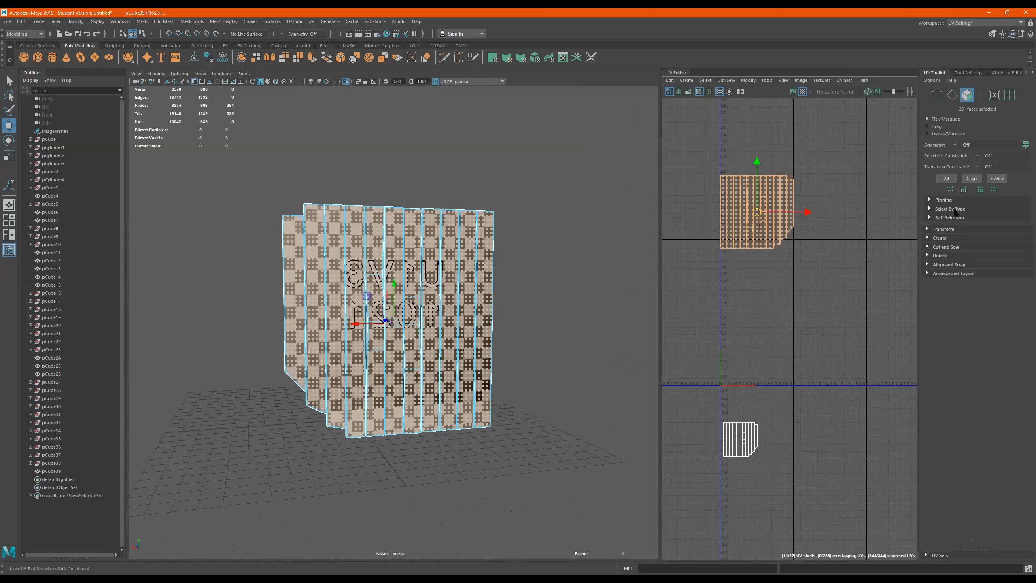
left_click(944, 229)
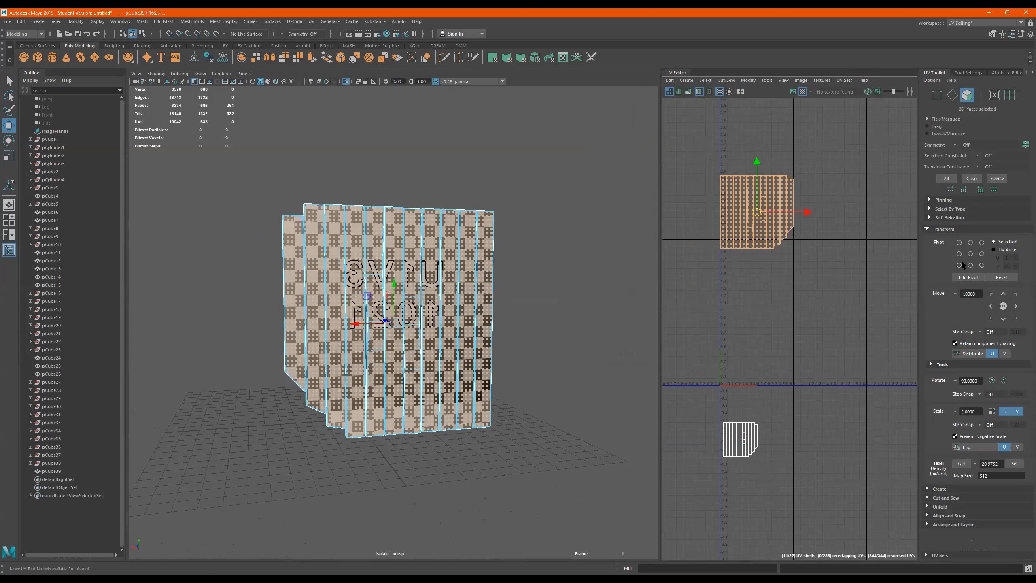
left_click(975, 449)
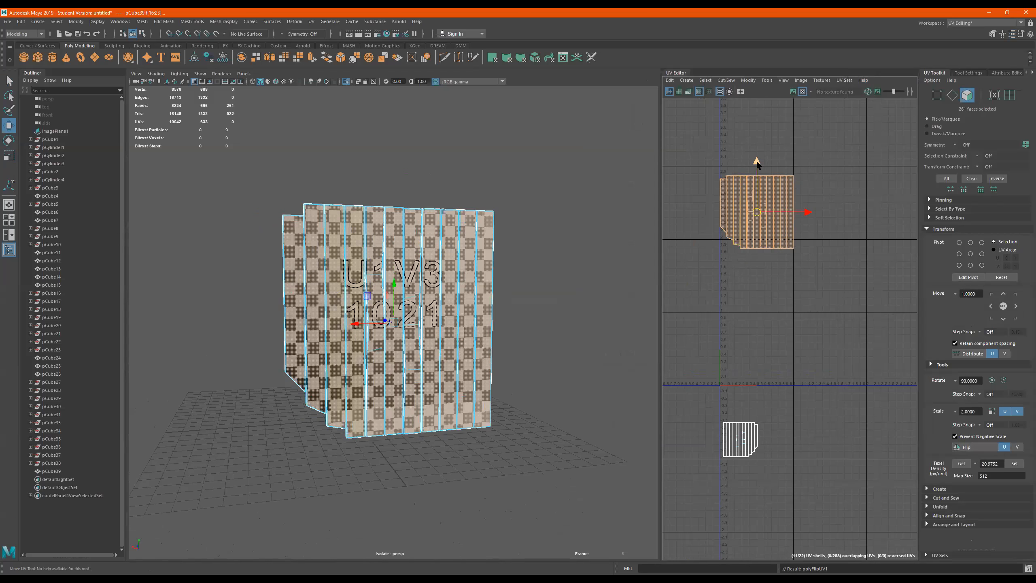
Move the flipped front shells back into the 0–1 tile and shrink them slightly to fit inside its borders.
left_click_drag(757, 164, 757, 298)
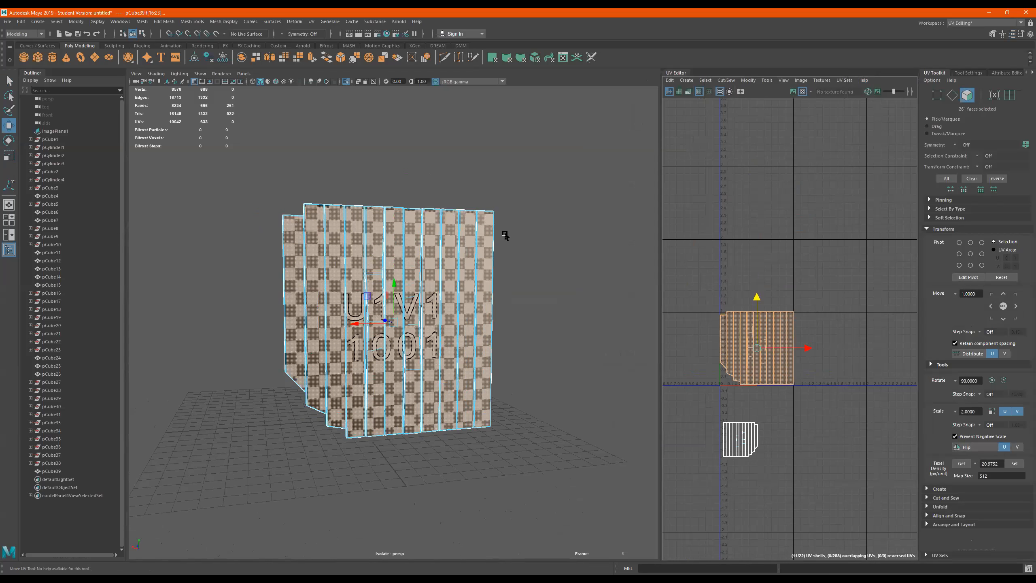
right_click_drag(462, 238, 589, 229, "alt")
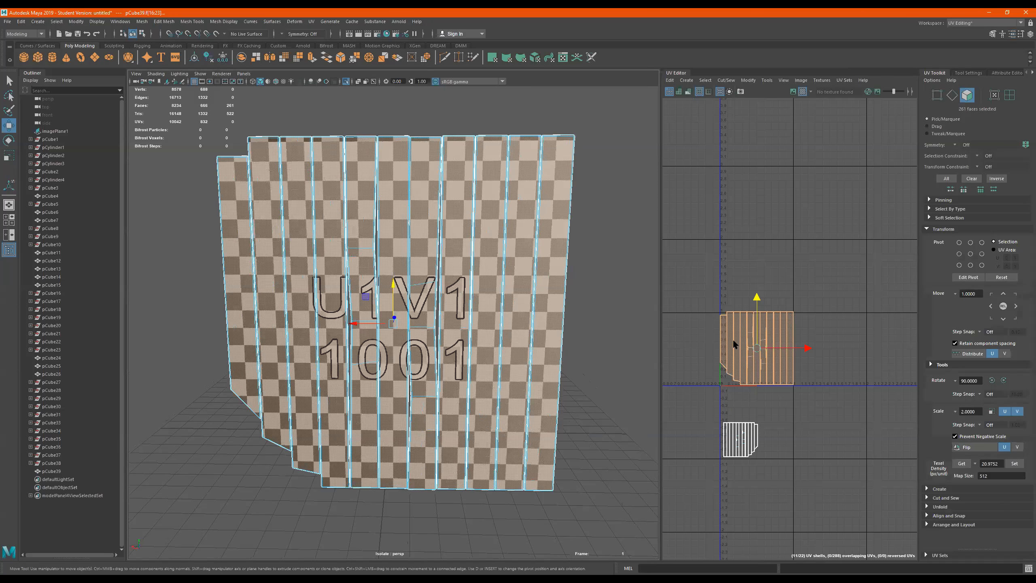
key("r")
scroll(767, 349, "up", 3)
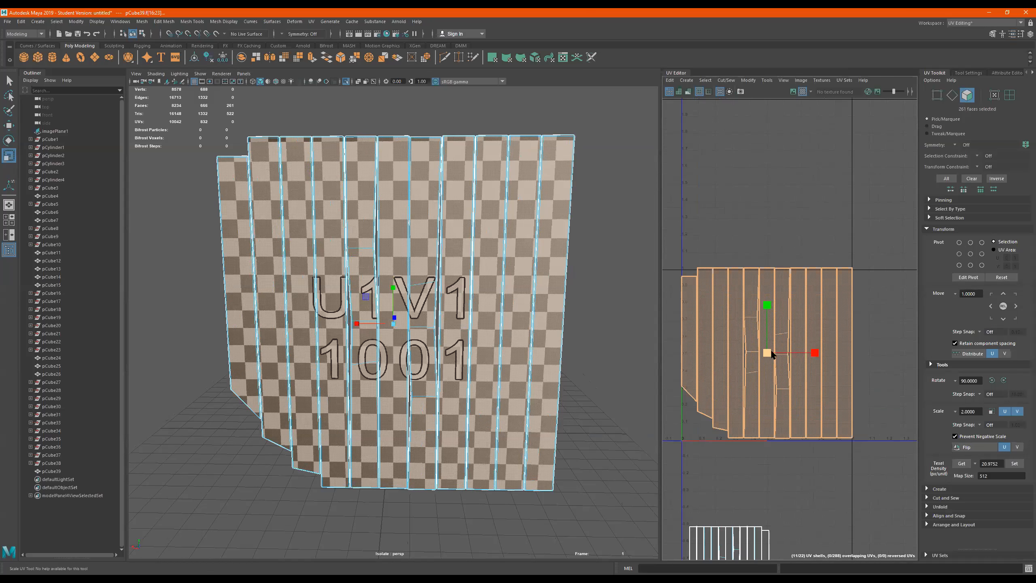
left_click_drag(765, 354, 762, 352)
key("w")
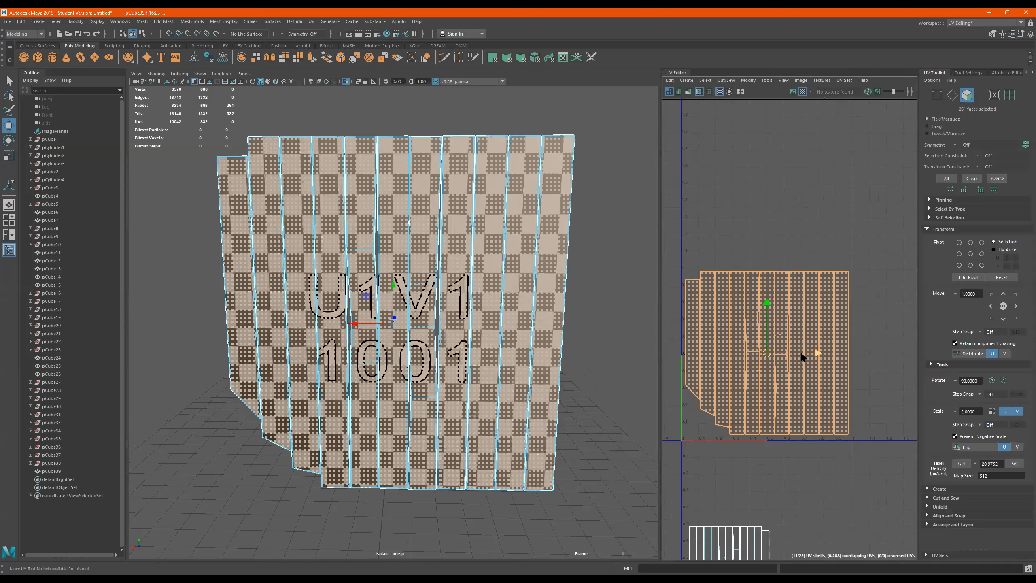
Return to object selection and reselect the combined planks as a whole mesh.
mouse_move(448, 262)
left_mouse_down("alt")
mouse_move(455, 250)
mouse_move(428, 249)
mouse_move(446, 257)
mouse_move(446, 248)
left_mouse_up("alt")
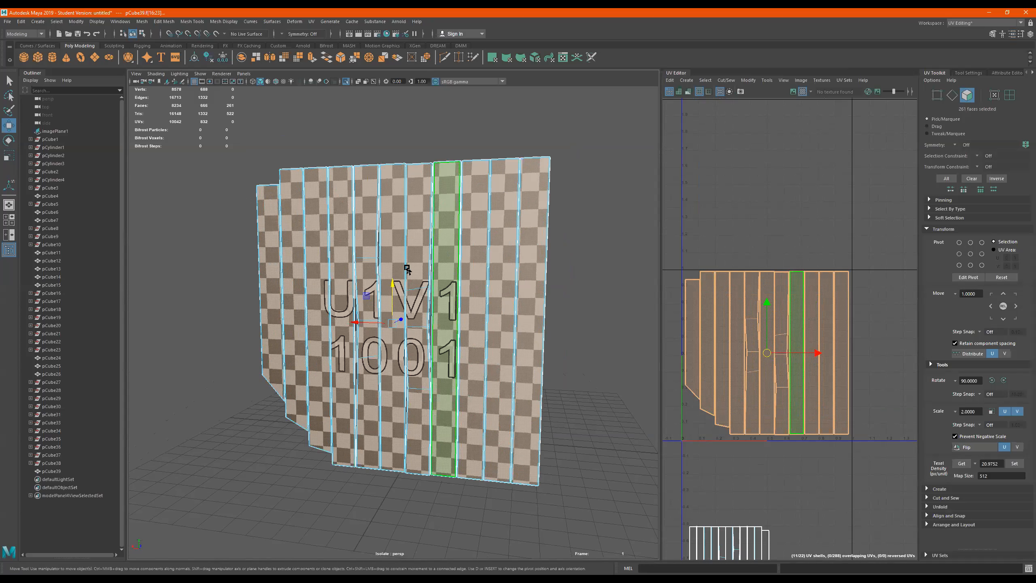
right_click_drag(416, 257, 477, 223)
scroll(592, 173, "down", 3)
left_click_drag(586, 179, 543, 211, "alt")
left_click(537, 234)
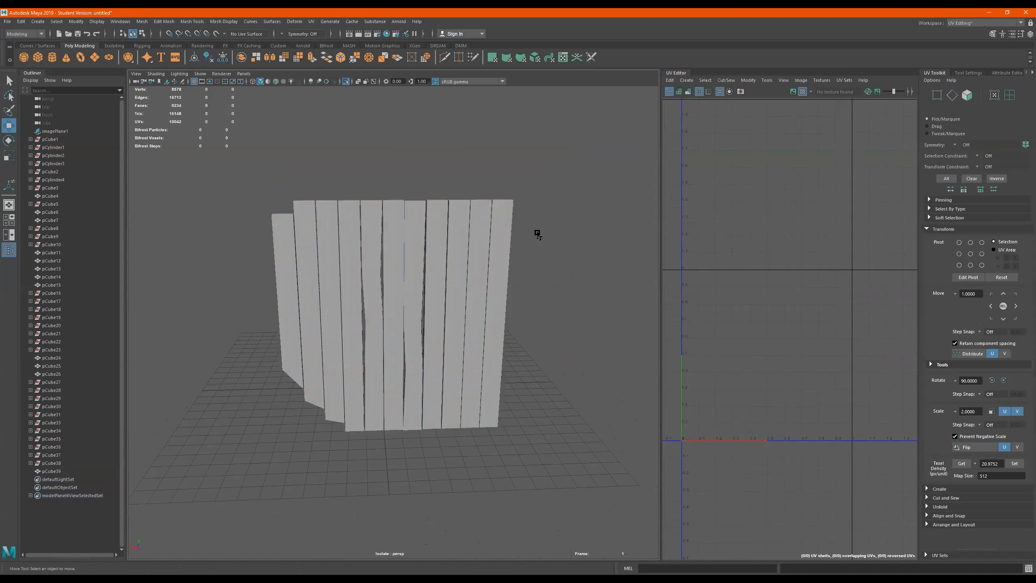
left_click(487, 266)
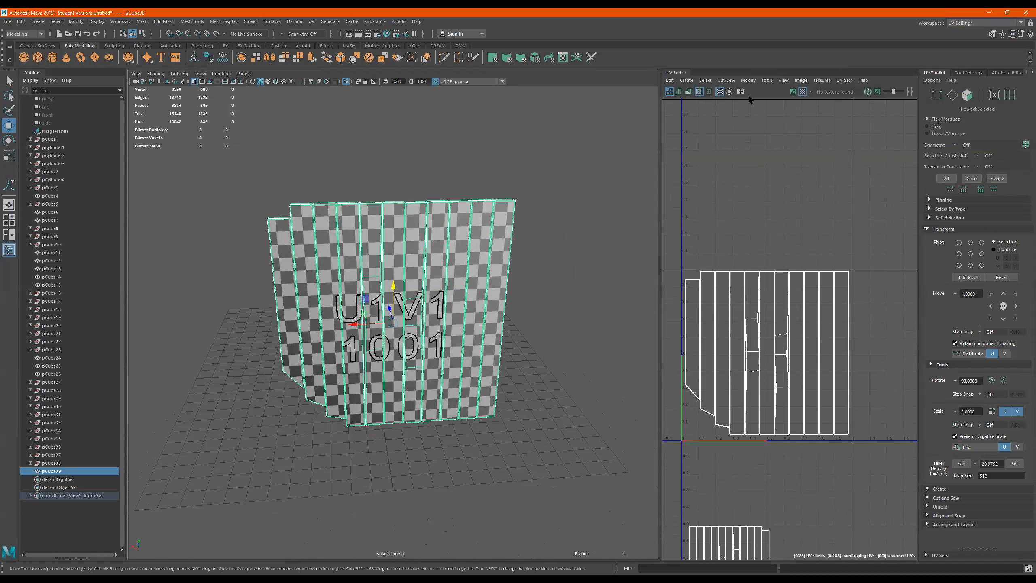
Switch from UV Editing back to the custom modeling workspace and assign a new aiStandardSurface material to the planks.
left_click(982, 22)
left_click(979, 30)
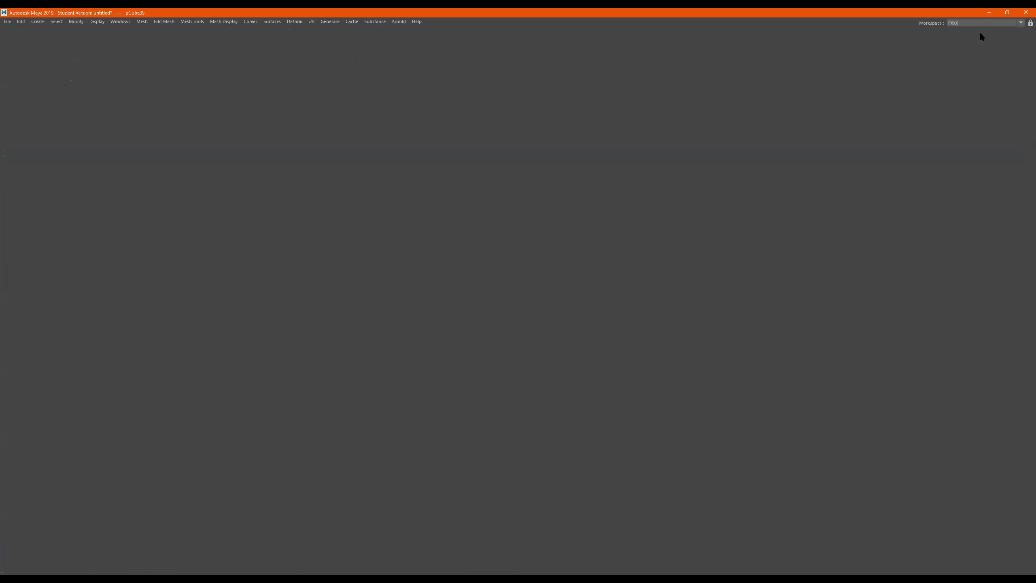
right_click_drag(582, 204, 729, 131)
right_click_drag(597, 228, 604, 426)
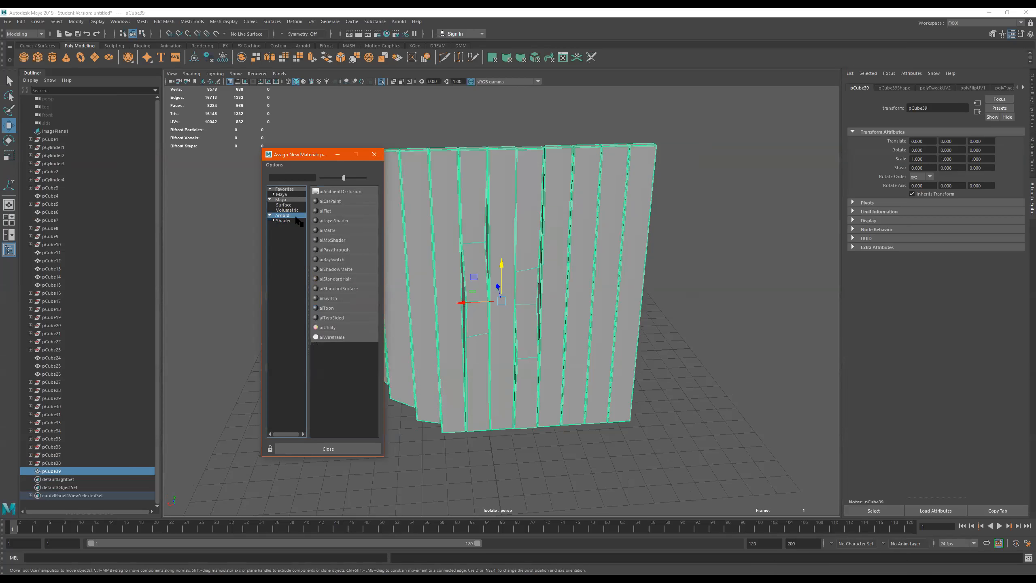
left_click(346, 289)
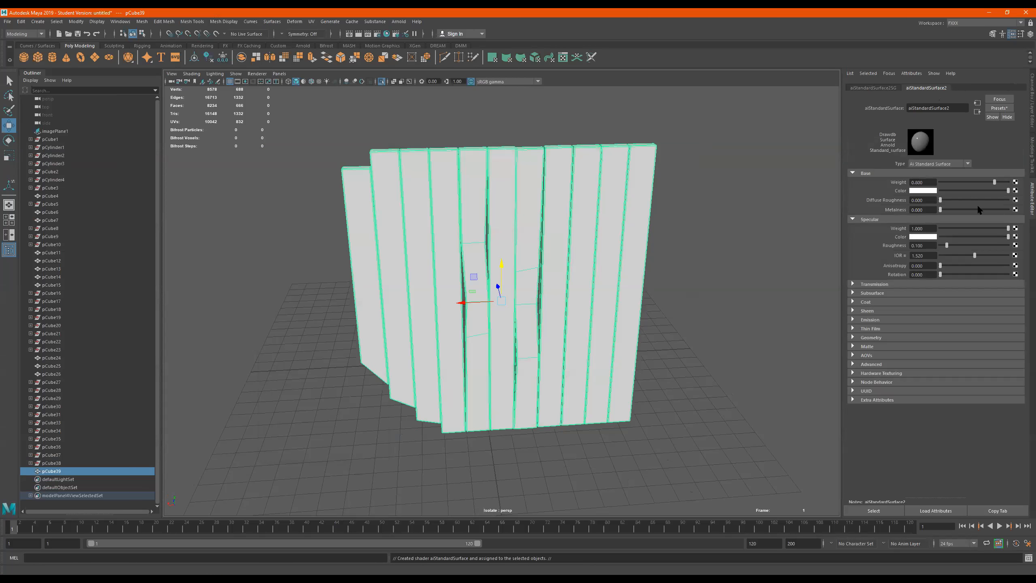
Connect a File texture to the planks material's base color and load TexturesCom_WoodFine0027_M.jpg from the Downloads folder.
left_click(1016, 192)
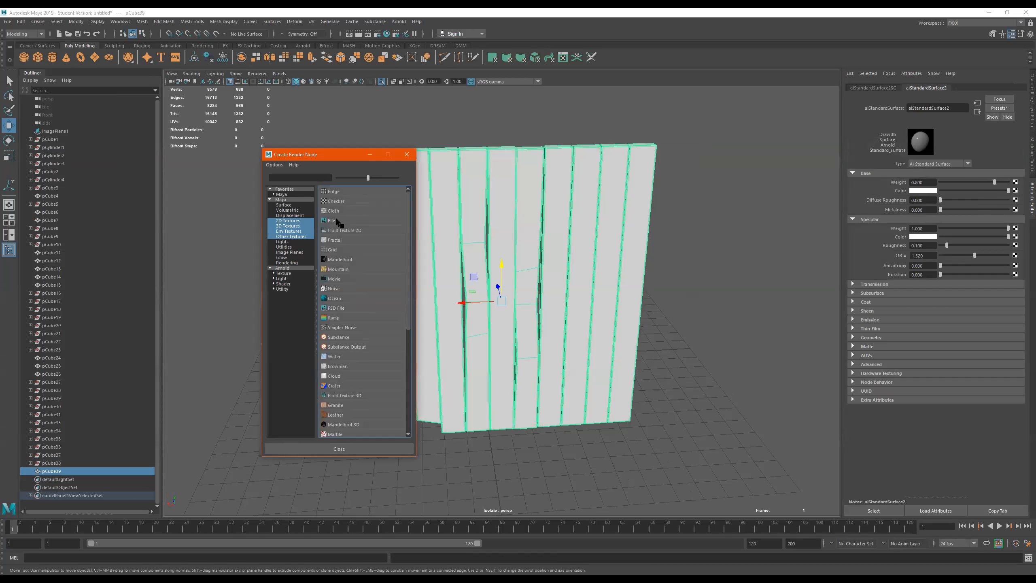
left_click(338, 218)
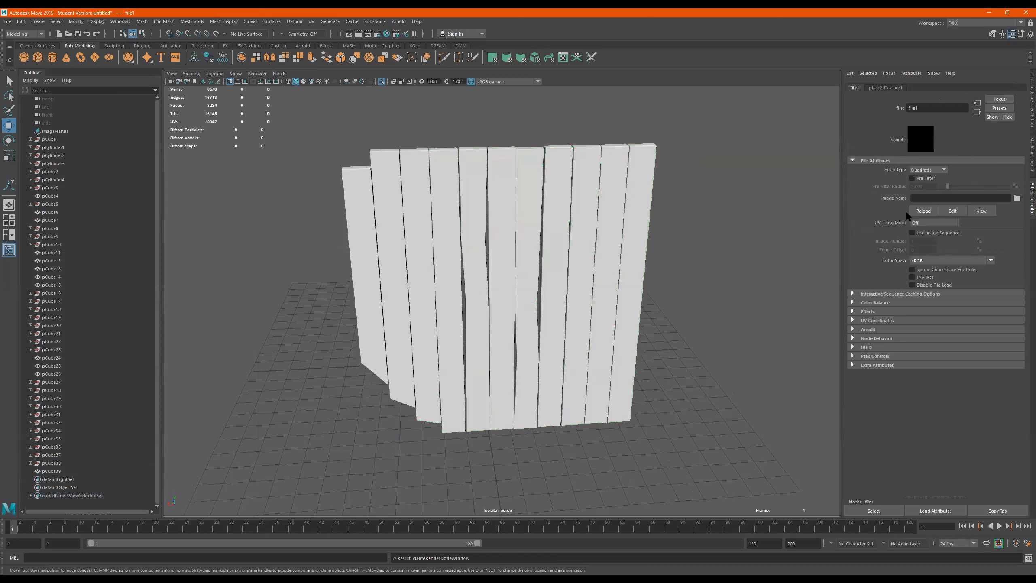
left_click(1016, 198)
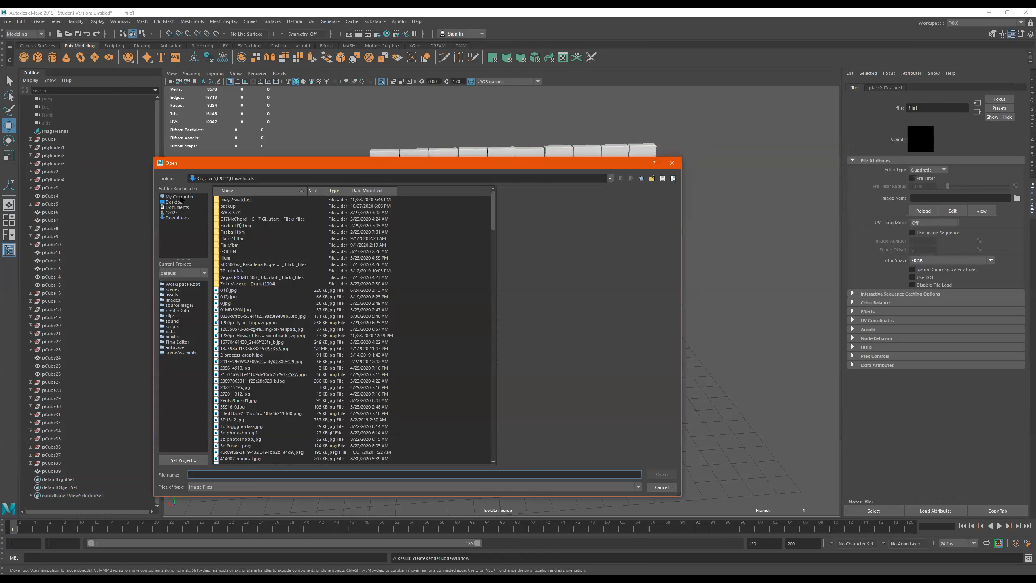
left_click(179, 218)
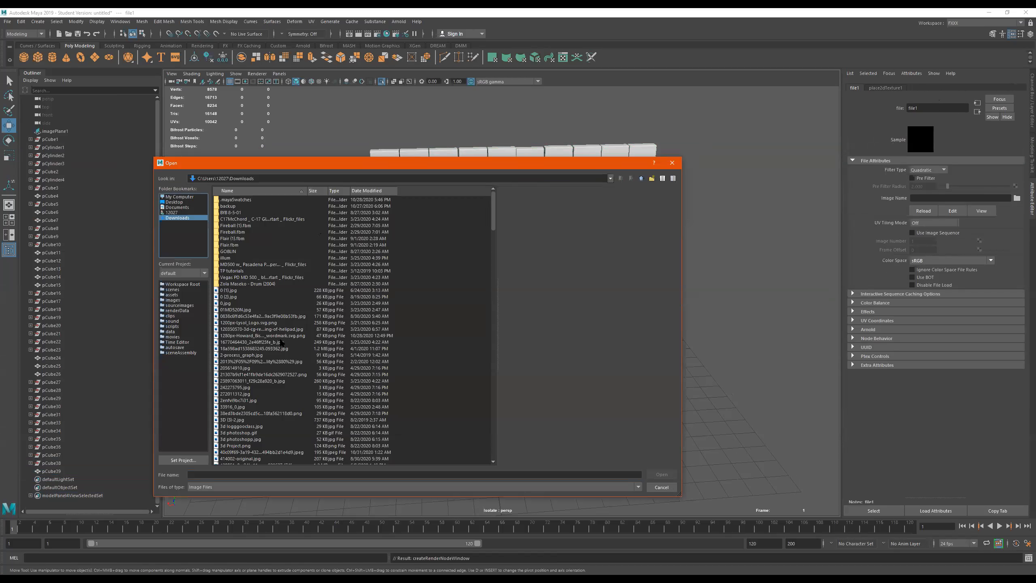
scroll(280, 339, "down", 15)
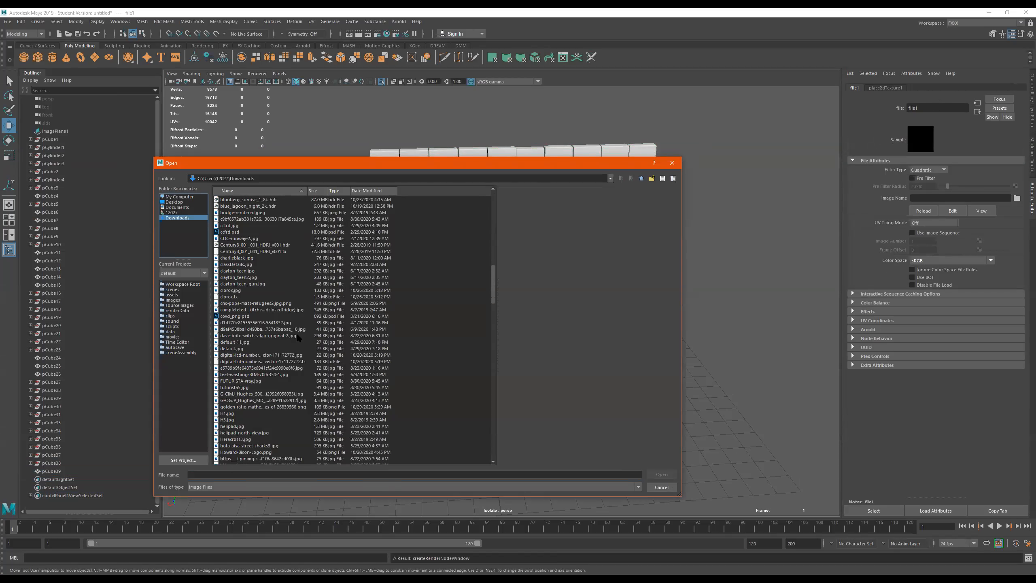
left_click(264, 355)
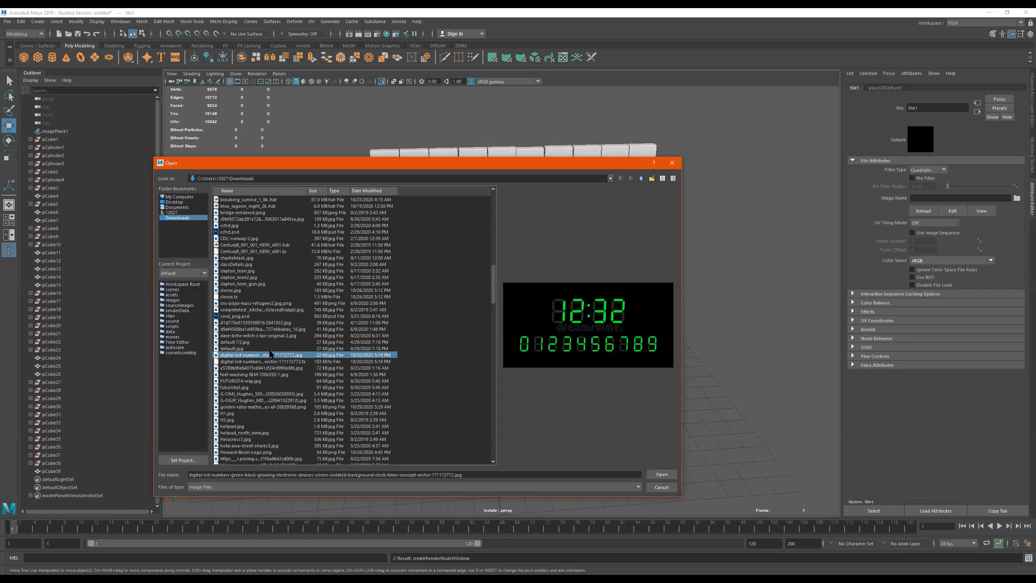
key("w")
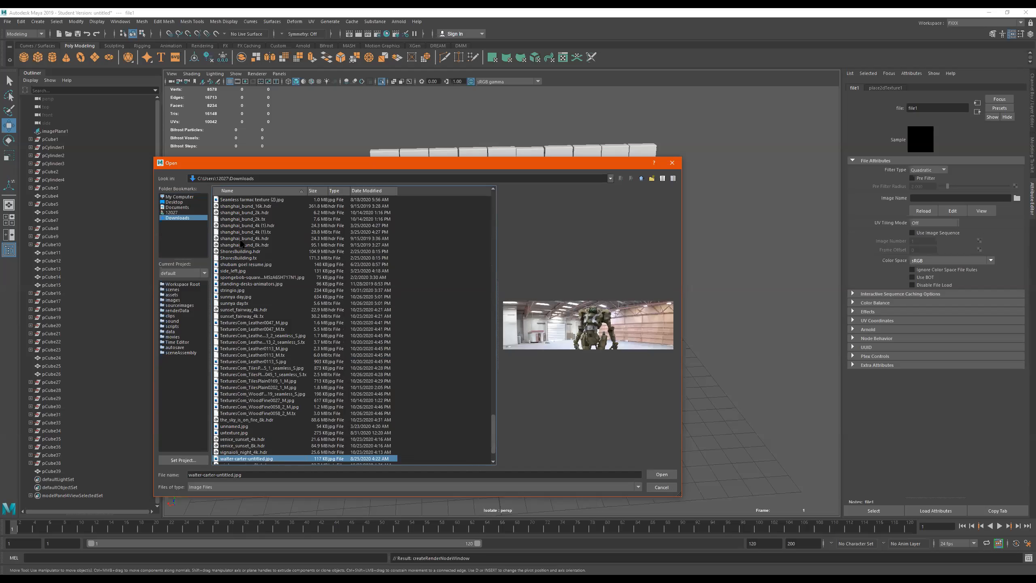
scroll(382, 354, "down", 2)
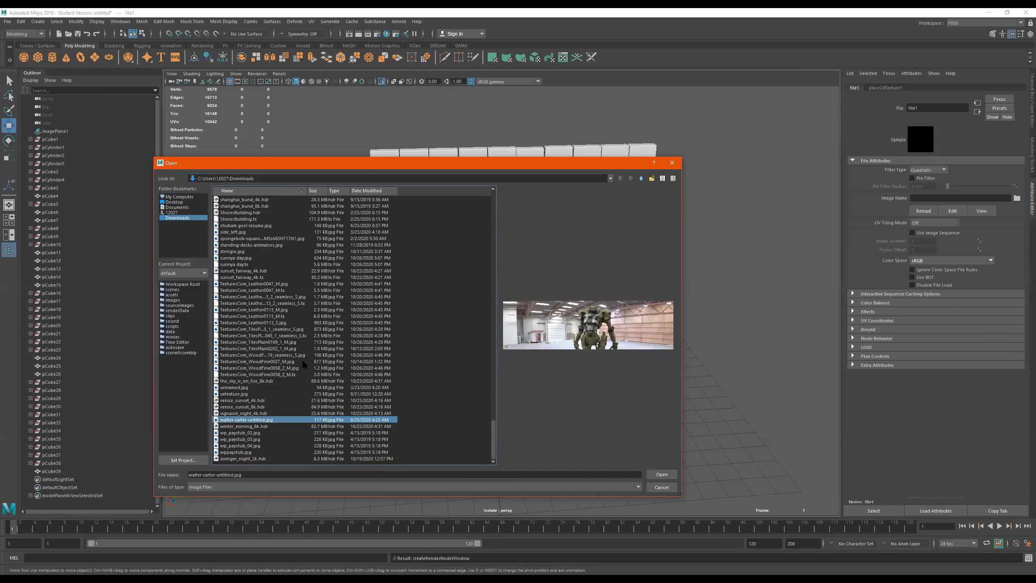
scroll(300, 361, "up", 2)
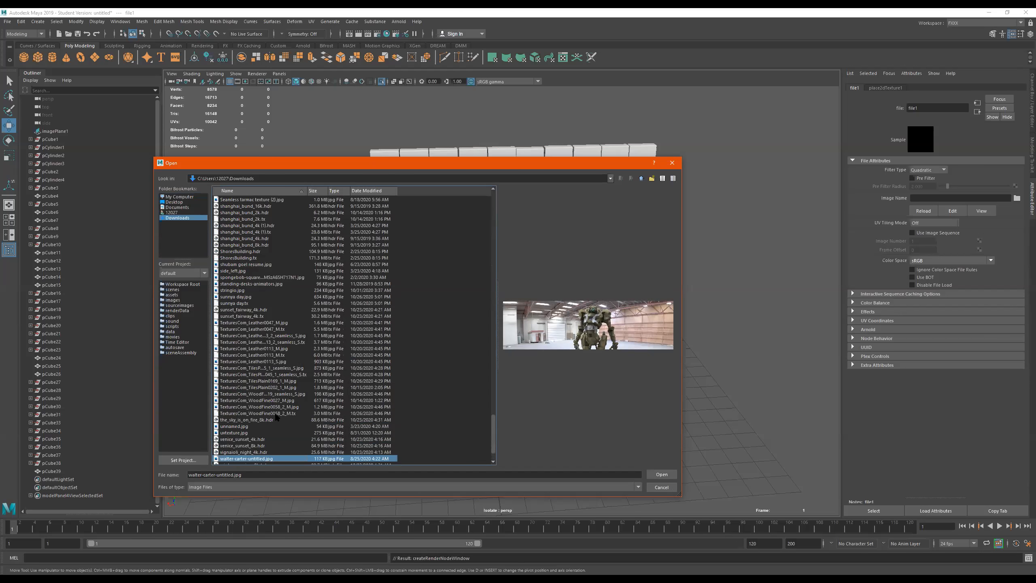
double_click(275, 400)
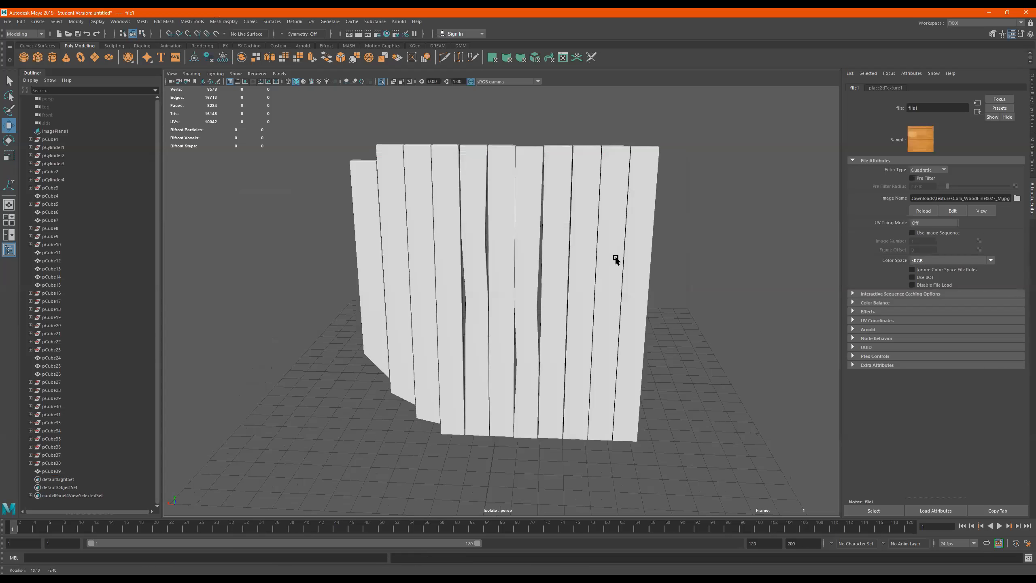
Display textures in the viewport and set the wood texture's Rotate UV to 90 so the grain runs along the planks.
key("6")
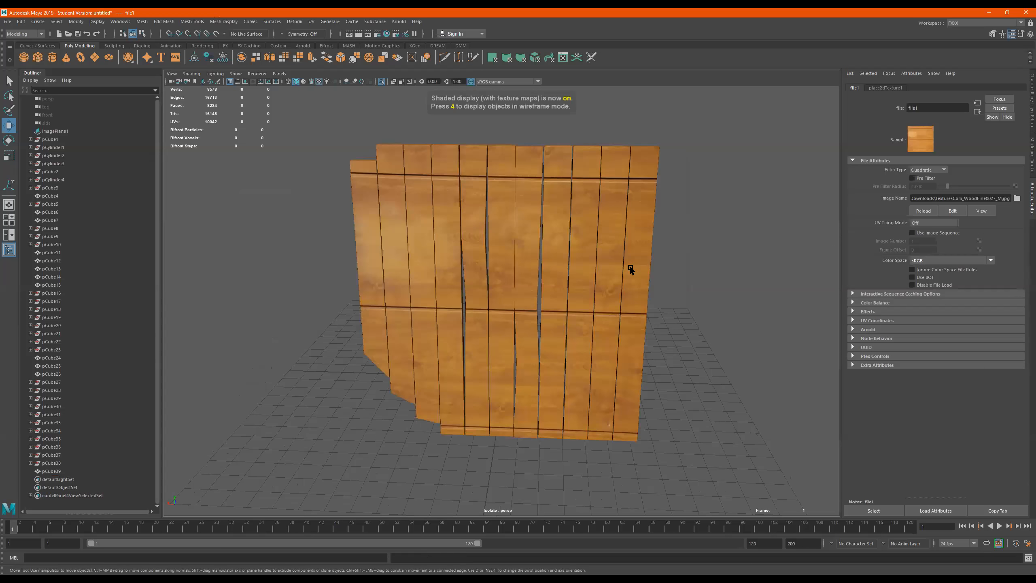
left_click_drag(605, 280, 597, 261, "alt")
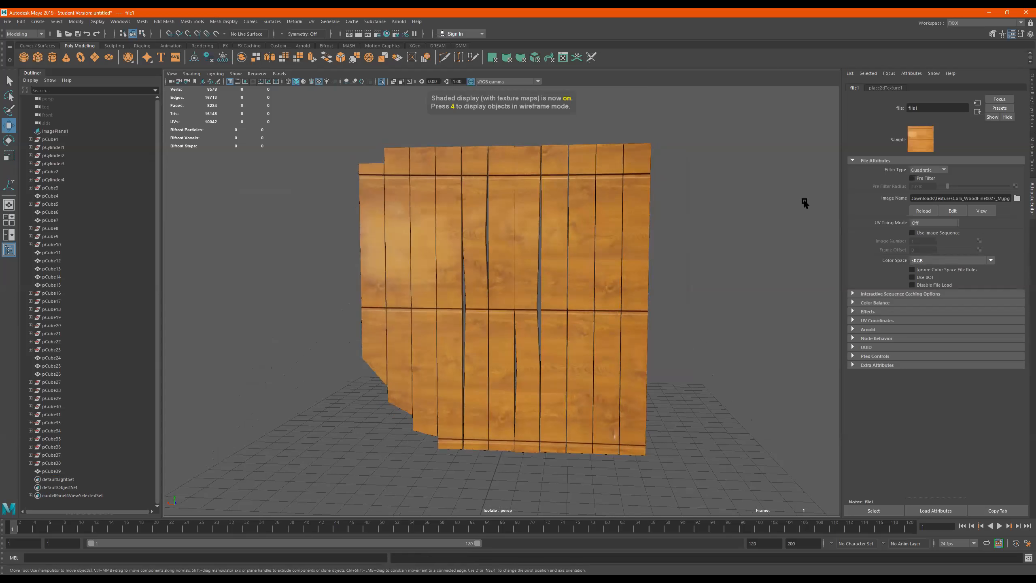
left_click(890, 87)
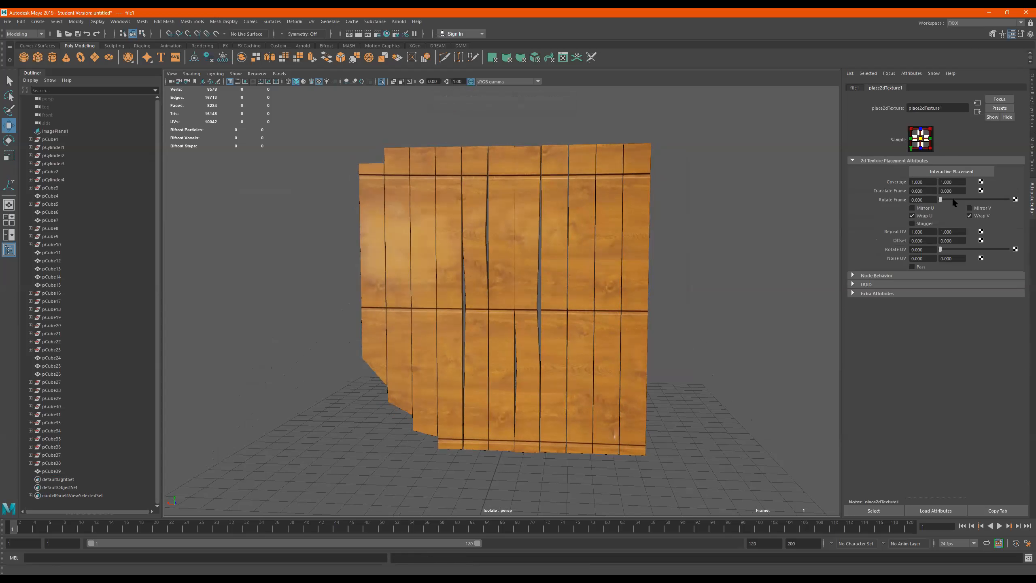
left_click_drag(941, 251, 946, 251)
left_click(917, 249)
type("90")
key("Return")
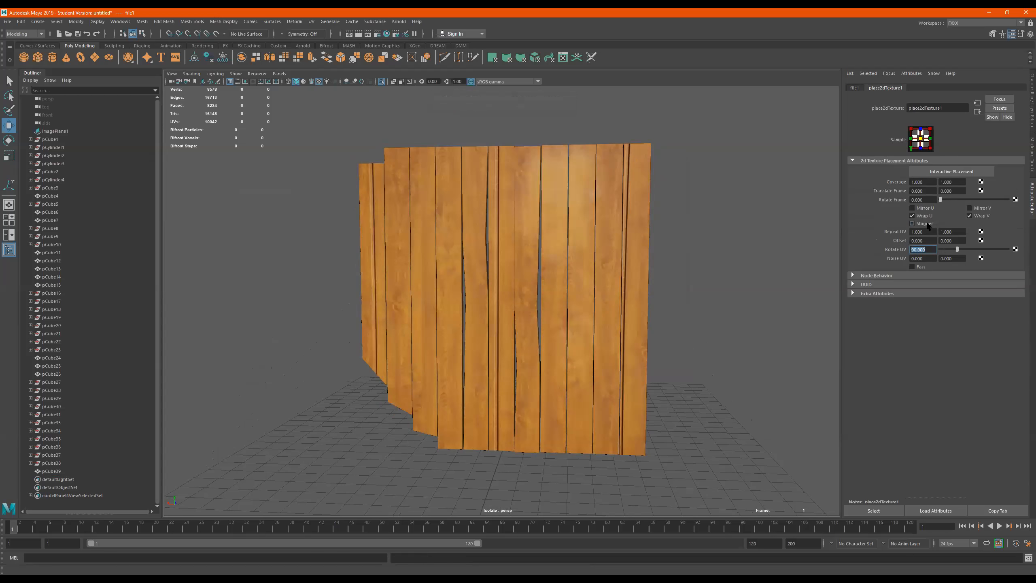
Try Repeat UV values of 3.5 in U and first 350, then 3.5 in V for the wood texture, and undo the V changes.
left_click_drag(607, 263, 611, 270, "alt")
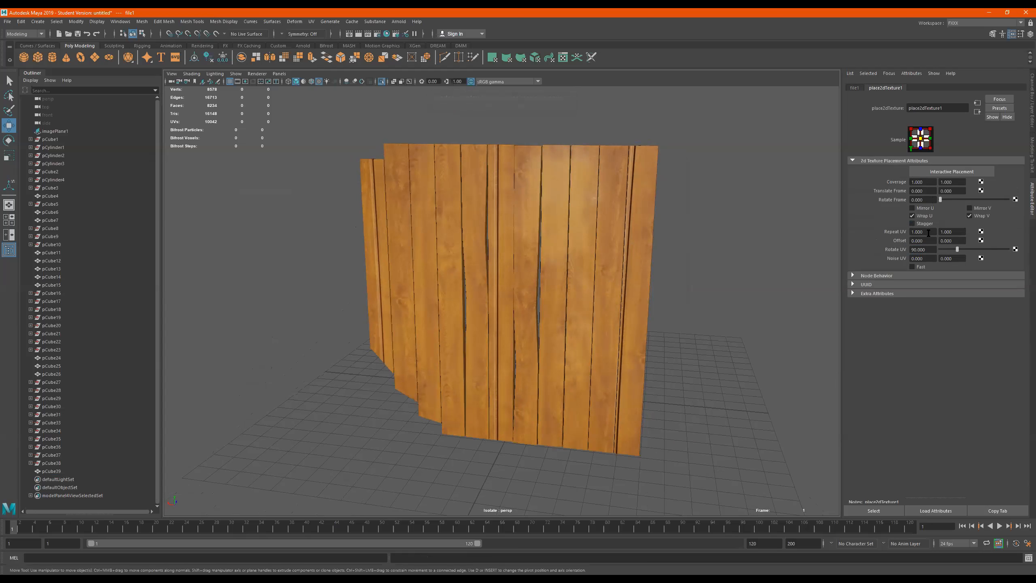
left_click_drag(931, 234, 938, 234, "ctrl")
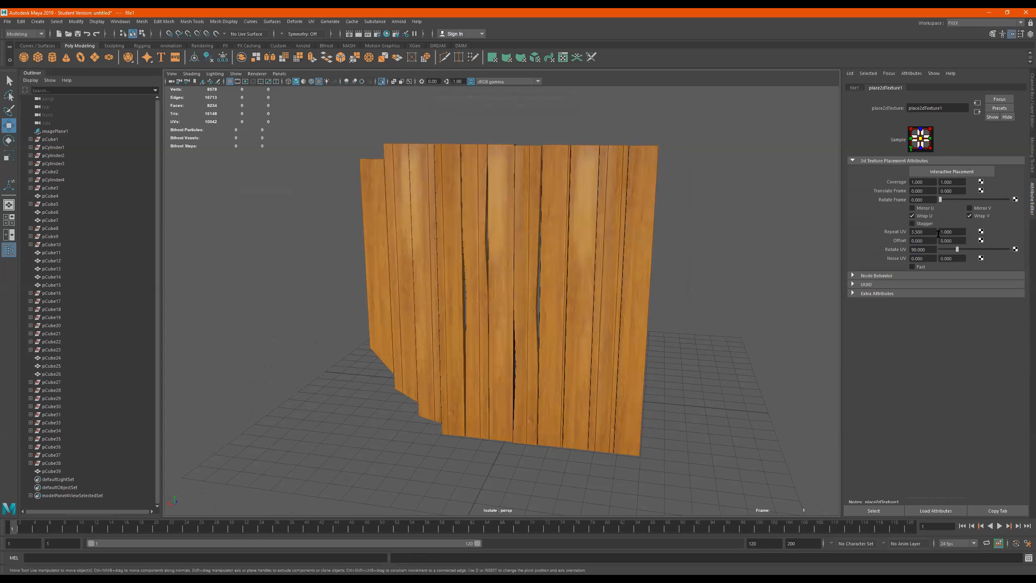
left_click(942, 232)
type("350")
key("Return")
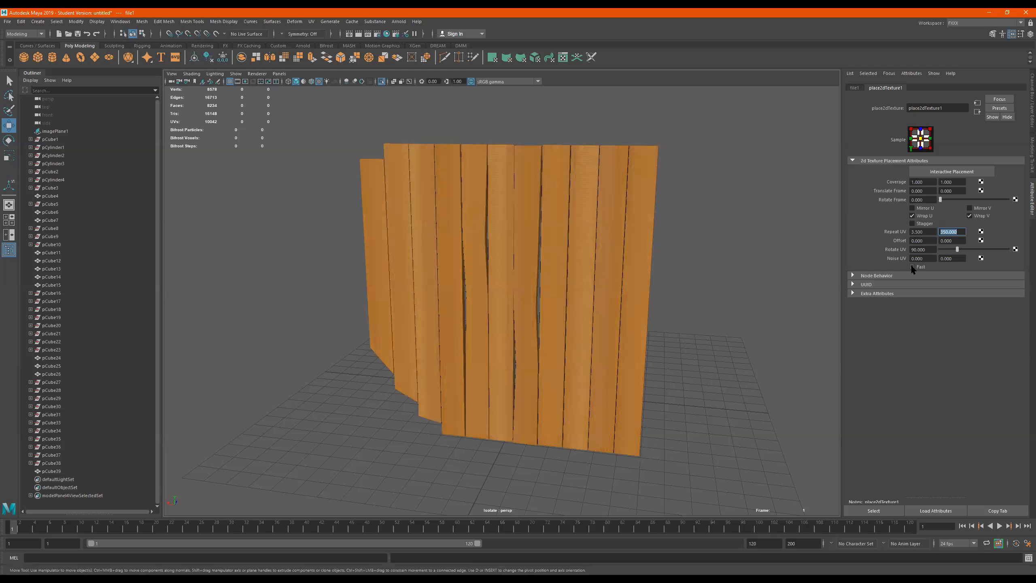
type("3.5")
key("Return")
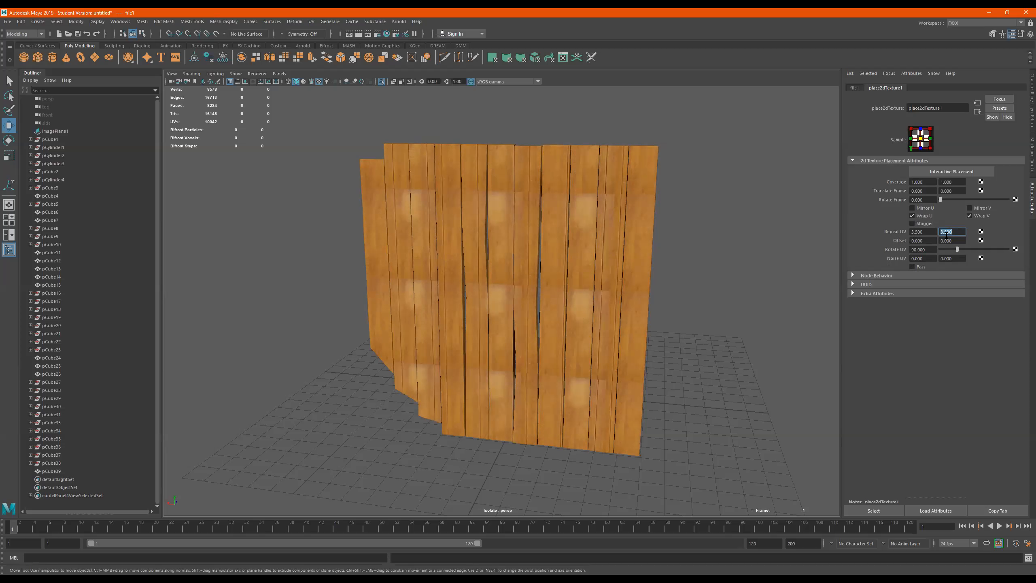
key("ctrl+z")
key("ctrl+z")
Set the wood texture's Repeat UV to 4.5 in U, keeping 1 in V, for narrower grain on the planks.
left_click_drag(702, 272, 706, 267, "alt")
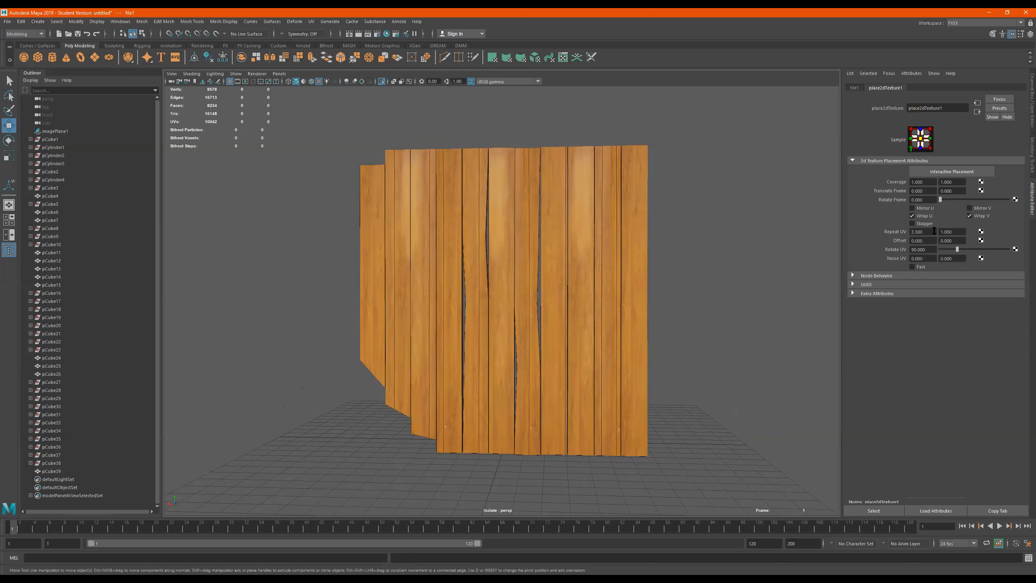
left_click_drag(933, 230, 737, 255, "ctrl")
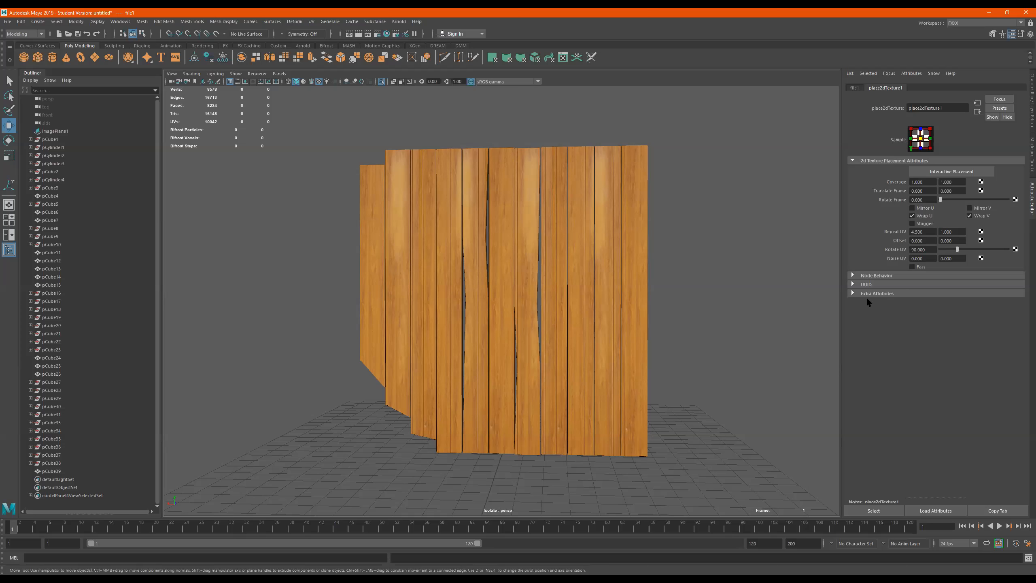
left_click_drag(597, 265, 691, 250, "alt")
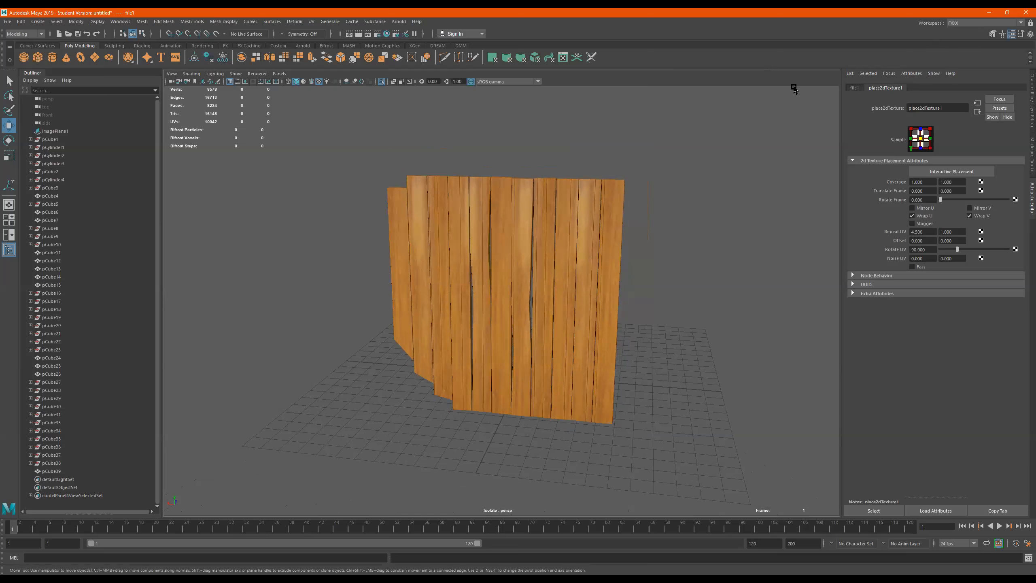
Turn off isolation to show the whole scene and select the front shield frame around the planks.
left_click(381, 82)
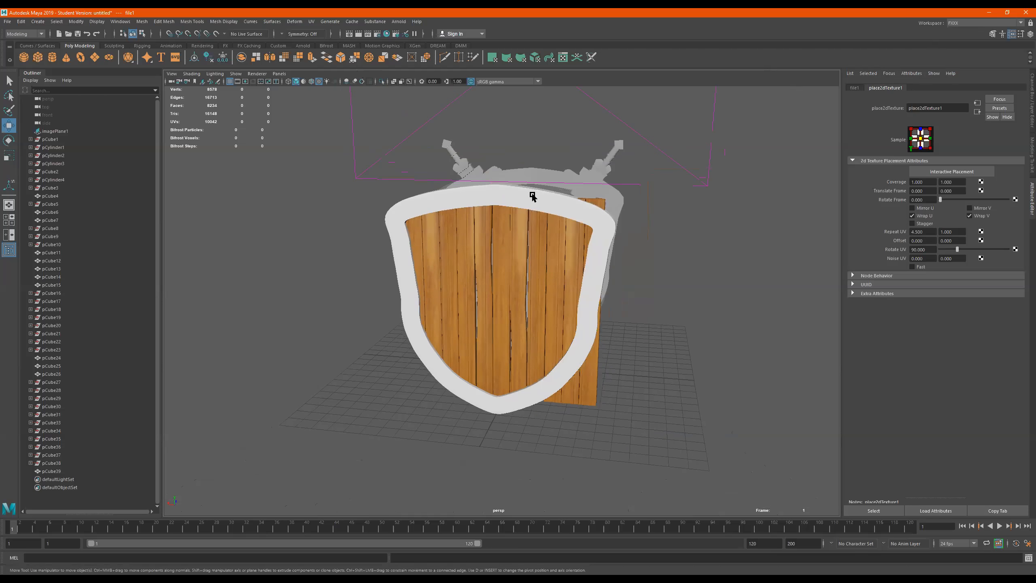
left_click_drag(532, 195, 534, 208, "alt")
left_click(587, 251)
left_click_drag(620, 273, 561, 259, "alt")
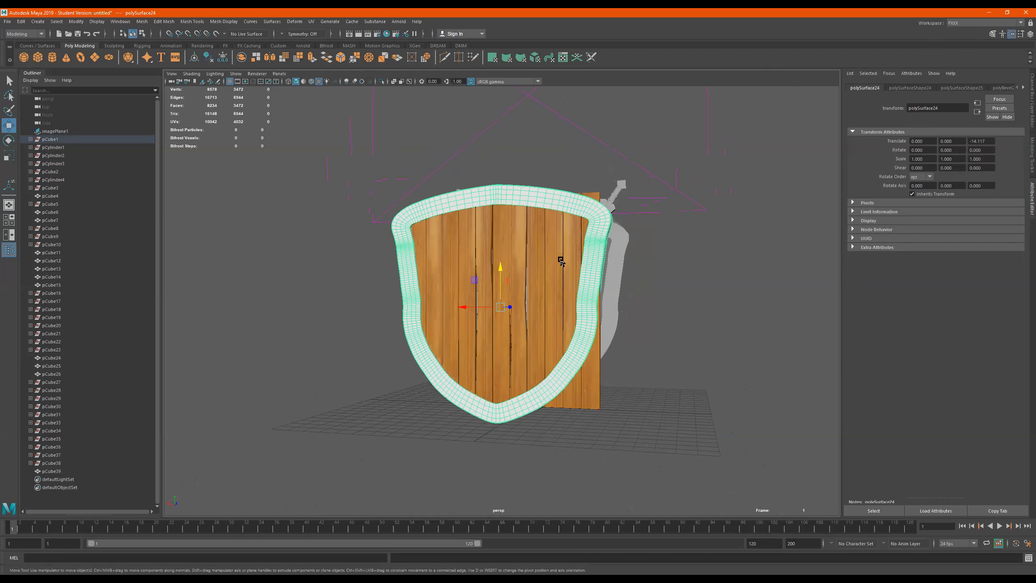
Assign a new aiStandardSurface material to the selected shield frame.
right_click_drag(595, 261, 595, 464)
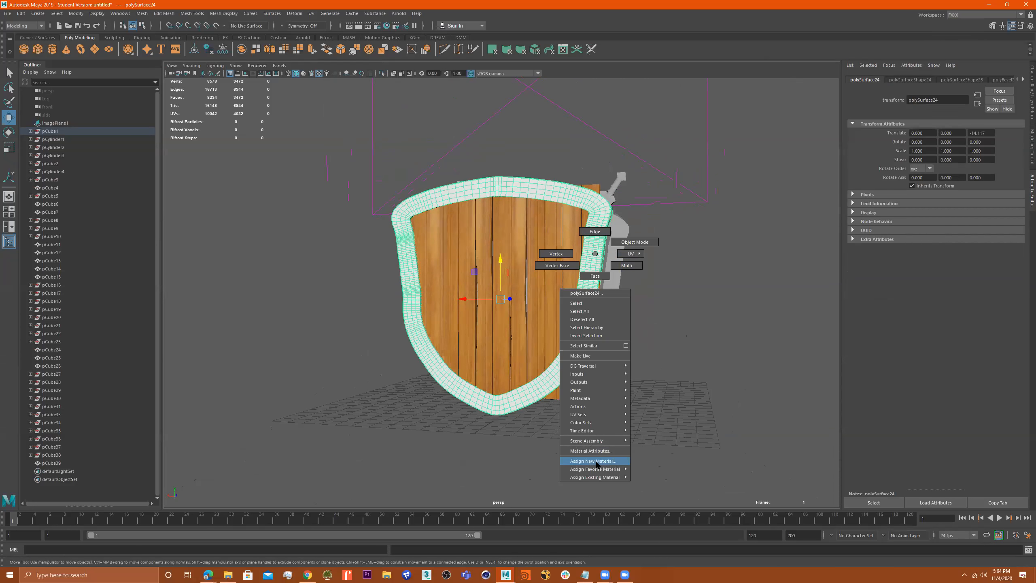
right_click_drag(595, 463, 595, 463)
left_click(282, 206)
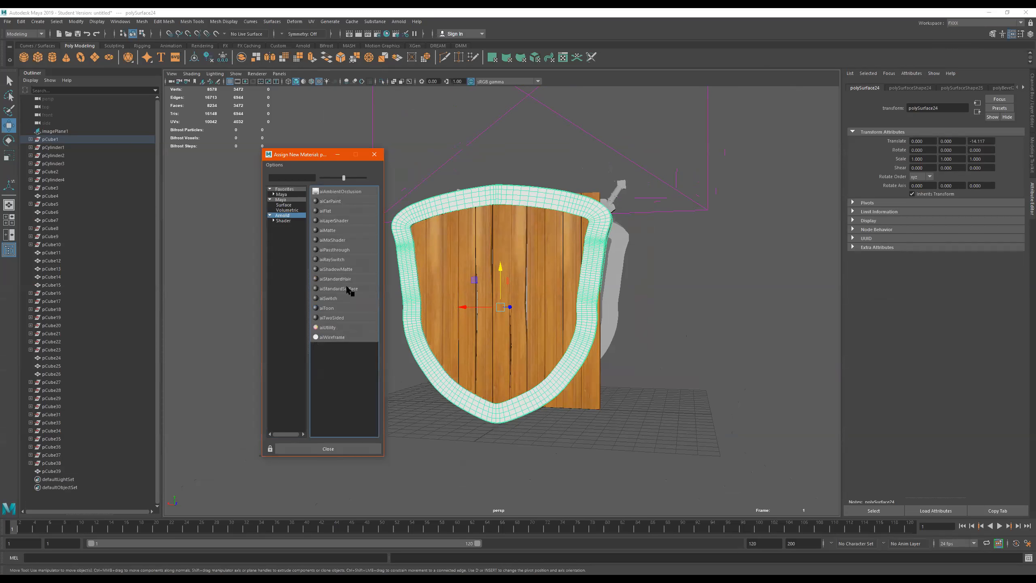
left_click(339, 289)
left_click_drag(571, 286, 607, 290, "alt")
Rename the frame's new material to chrom_e.
double_click(952, 108)
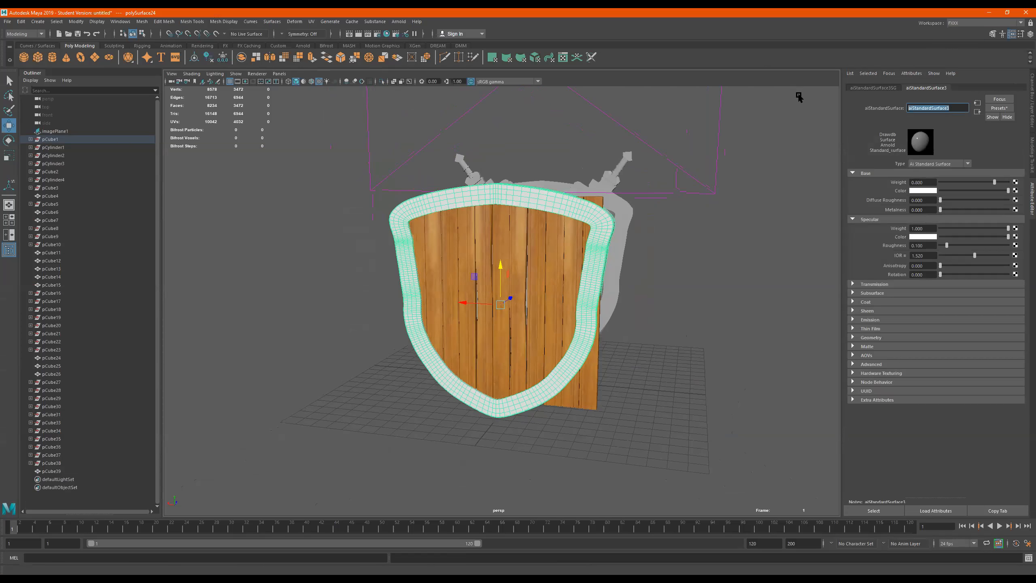
type("chrom_e")
key("Return")
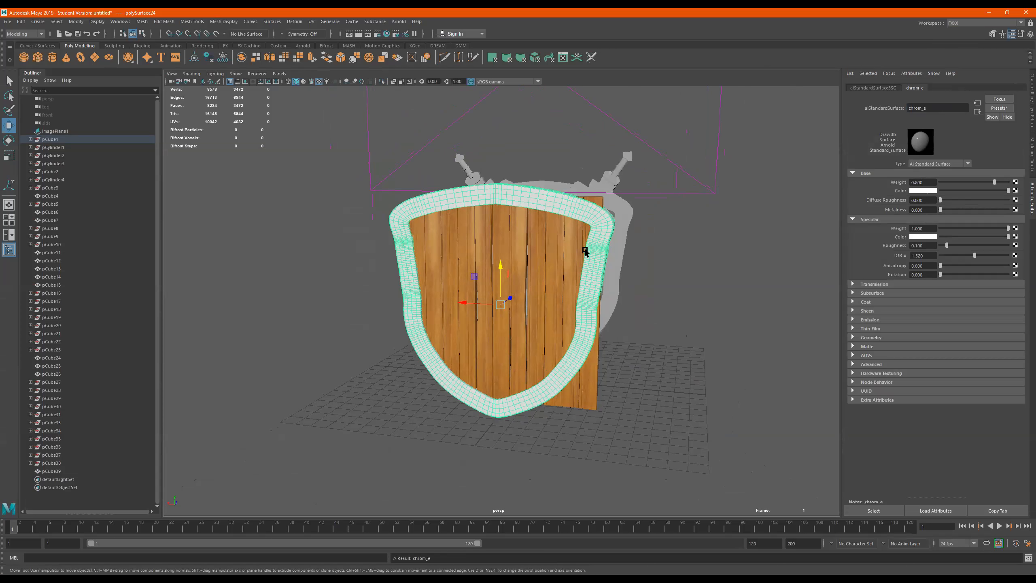
Apply the Chrome preset to the frame material and set its specular roughness to about 0.325.
left_click_drag(585, 251, 591, 236, "alt")
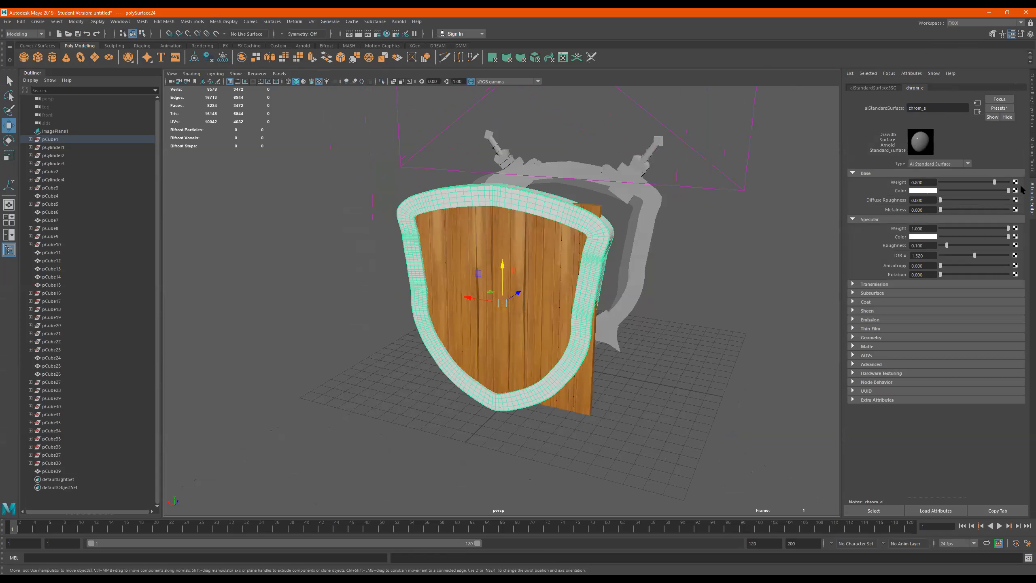
left_click(991, 110)
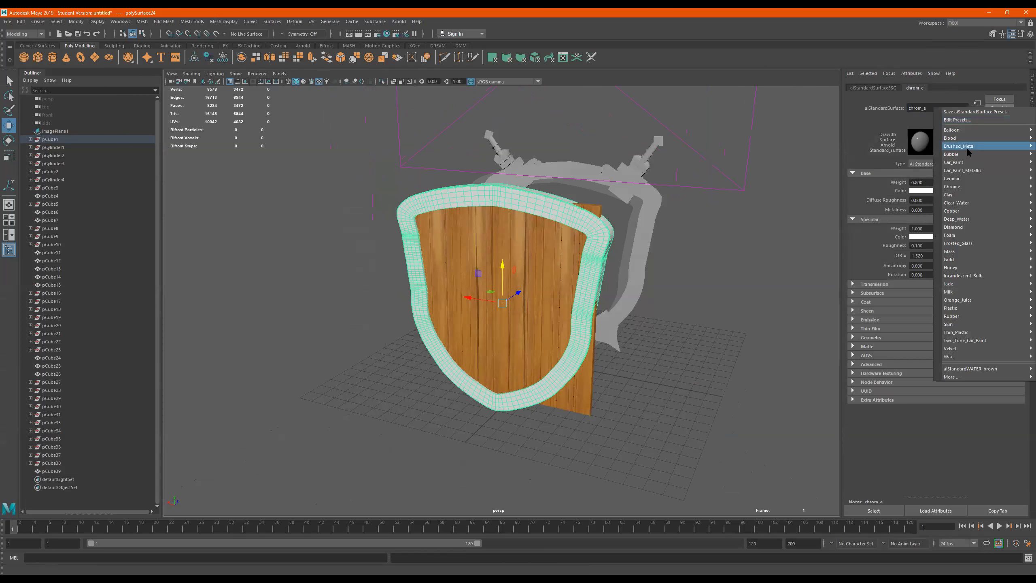
mouse_move(957, 192)
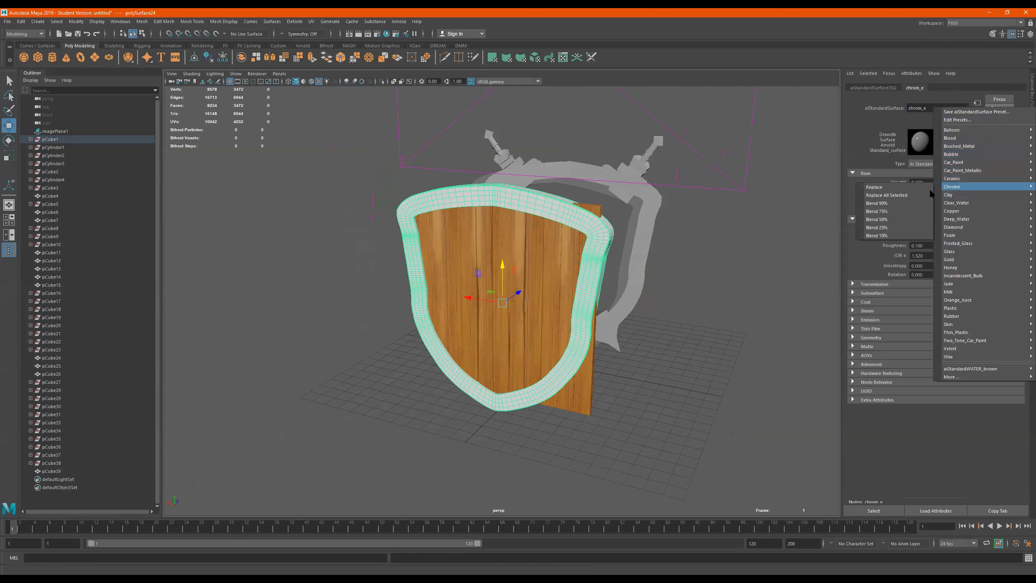
left_click(877, 195)
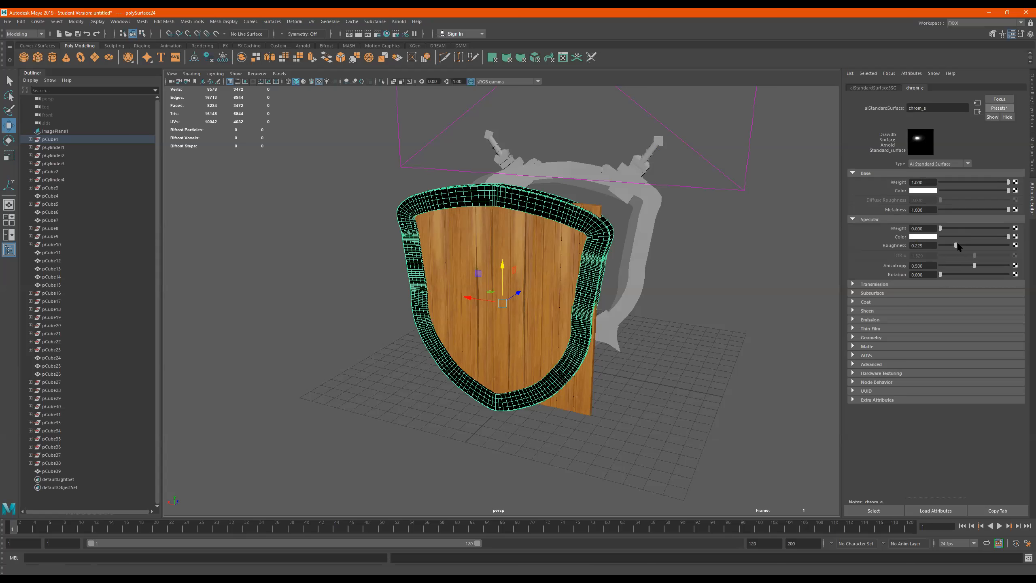
left_click_drag(962, 244, 963, 245)
left_click_drag(657, 254, 665, 269, "alt")
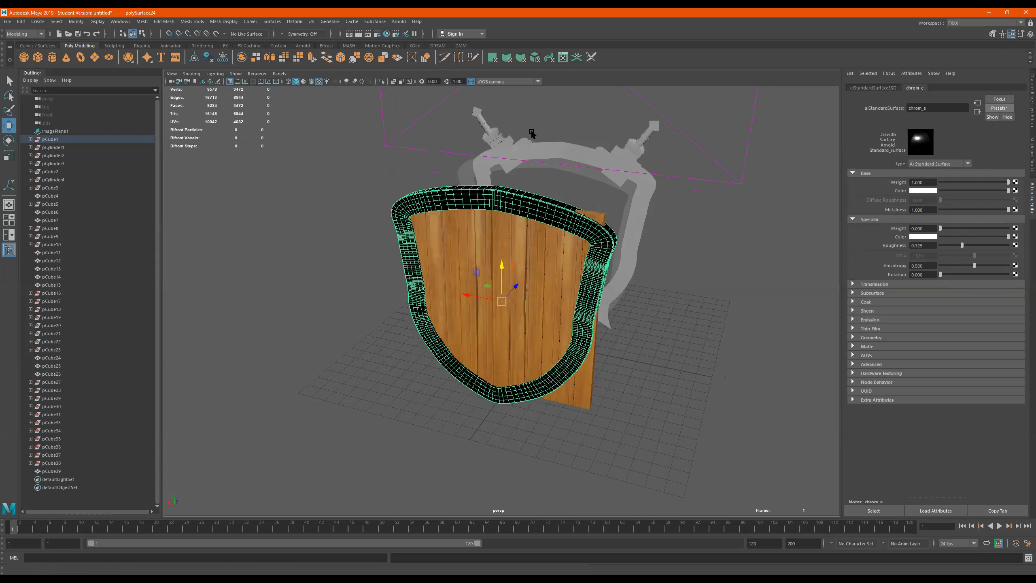
Select the sword ornament at the upper corner of the rear frame and inspect the rear shield parts from the side.
mouse_move(594, 236)
left_mouse_down("alt")
mouse_move(639, 197)
mouse_move(603, 157)
mouse_move(597, 235)
left_mouse_up("alt")
left_click(603, 157)
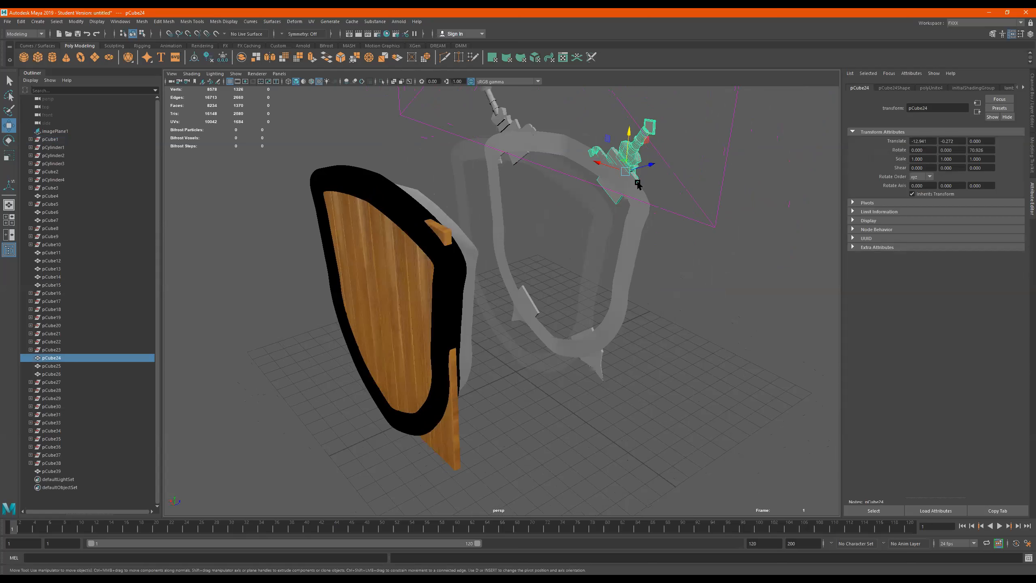
left_click_drag(649, 157, 492, 351, "alt")
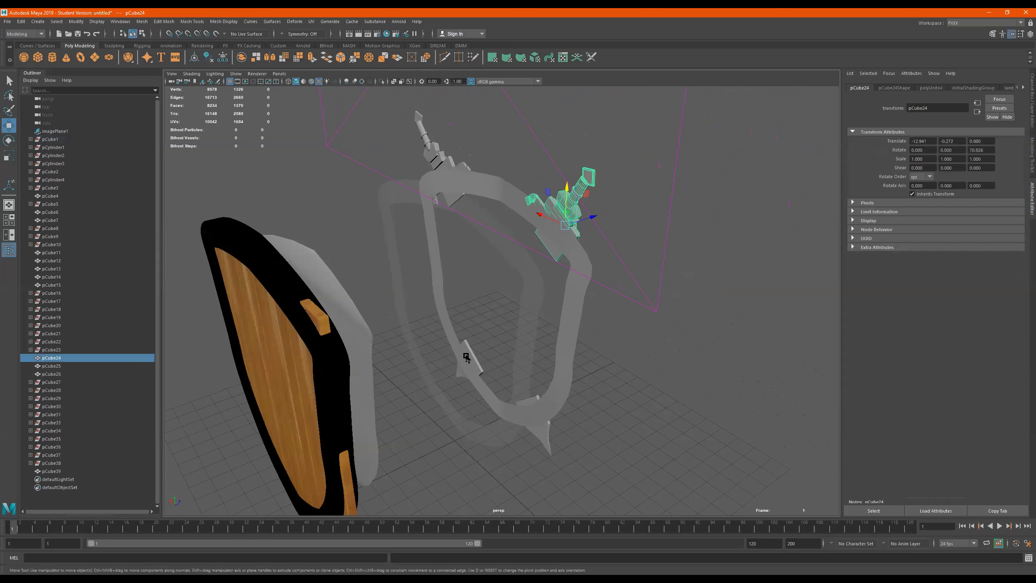
left_click_drag(560, 298, 600, 244, "alt")
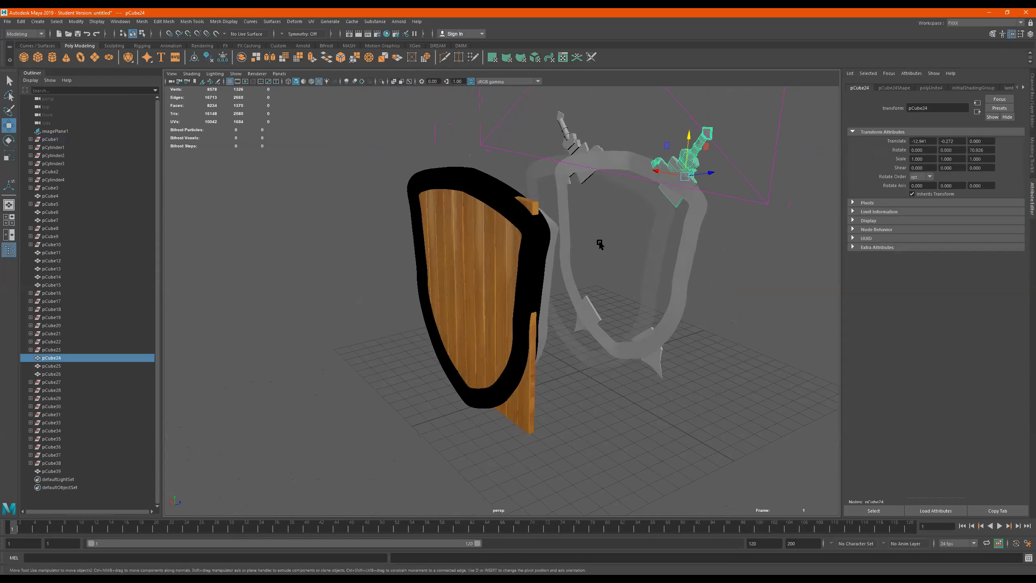
Create a polygon plane at the origin under the shield and scale it uniformly to about 24.591.
left_click_drag(584, 281, 483, 191, "alt")
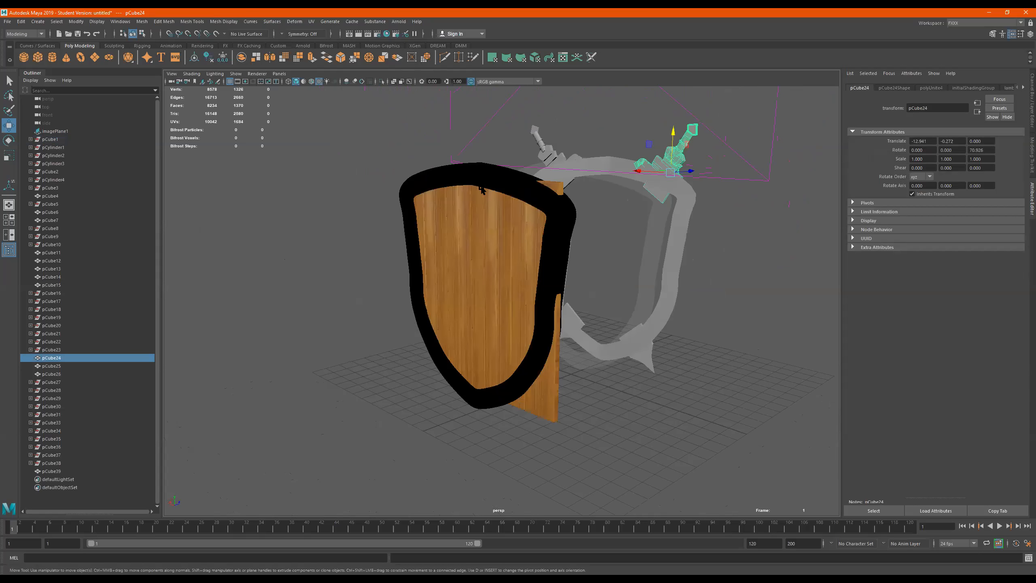
left_click(95, 57)
key("r")
left_click_drag(577, 379, 460, 219)
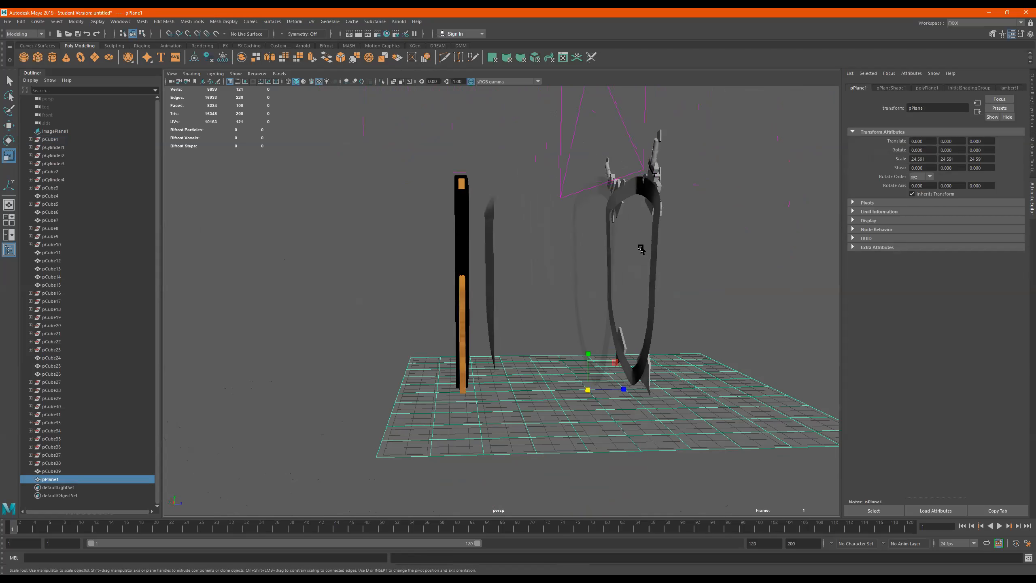
Select all the shield parts without the ground plane and move them about 7.09 along Z.
left_click_drag(641, 250, 359, 252, "alt")
left_click_drag(600, 196, 589, 190, "alt")
left_click_drag(640, 118, 414, 339)
key("w")
left_click_drag(587, 253, 658, 196)
left_click_drag(694, 159, 682, 127, "alt")
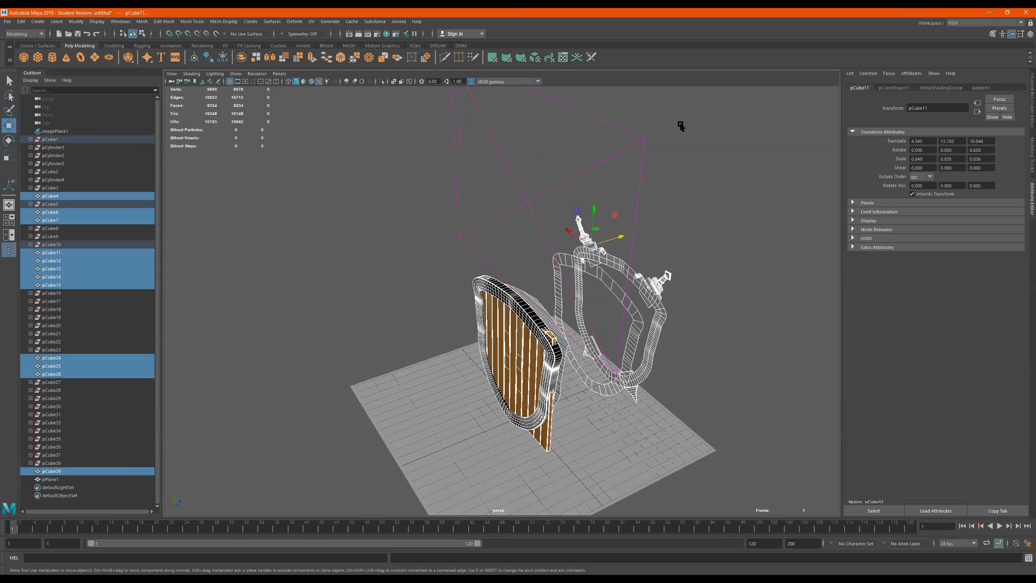
Select the rear shield frames with their sword ornaments and group them.
left_click(575, 182)
left_click_drag(551, 199, 734, 150)
left_click_drag(679, 265, 599, 261, "alt")
left_click(654, 281)
left_click_drag(502, 197, 611, 276)
key("r")
key("ctrl+z")
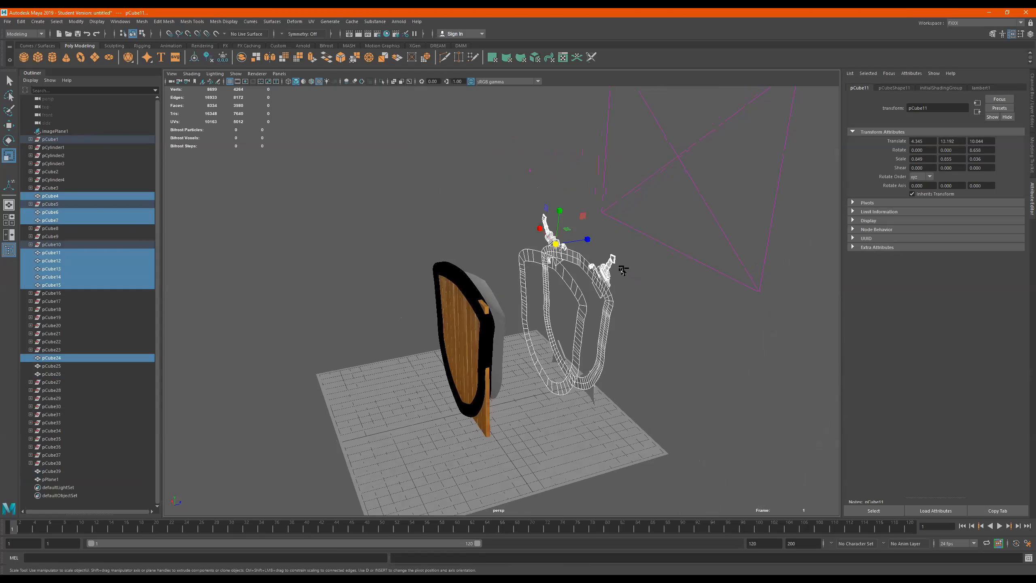
key("ctrl+g")
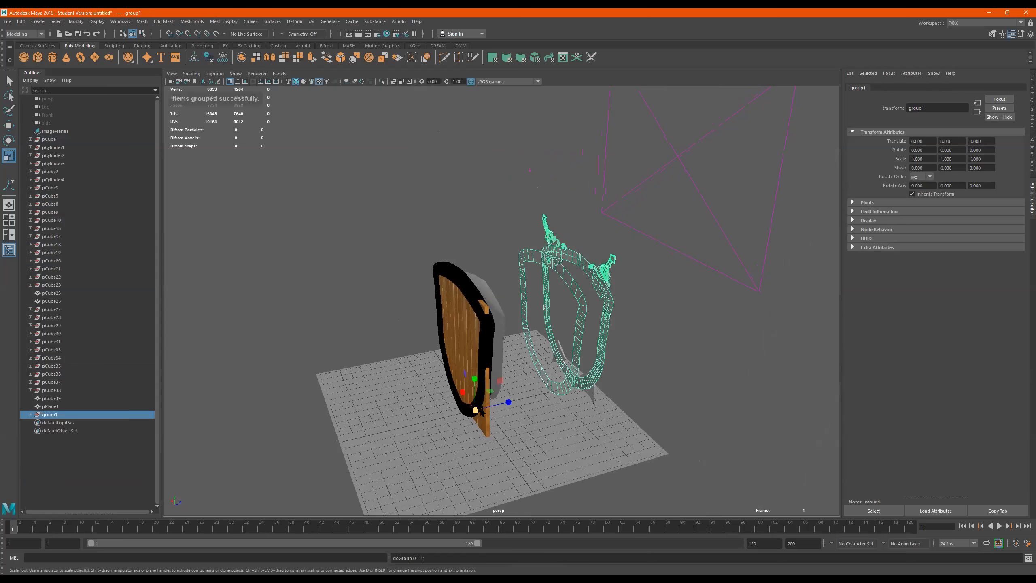
Try to enlarge the new rear-frame group uniformly, undo the scaling, and select the wooden planks.
left_click_drag(476, 409, 693, 412)
key("ctrl+z")
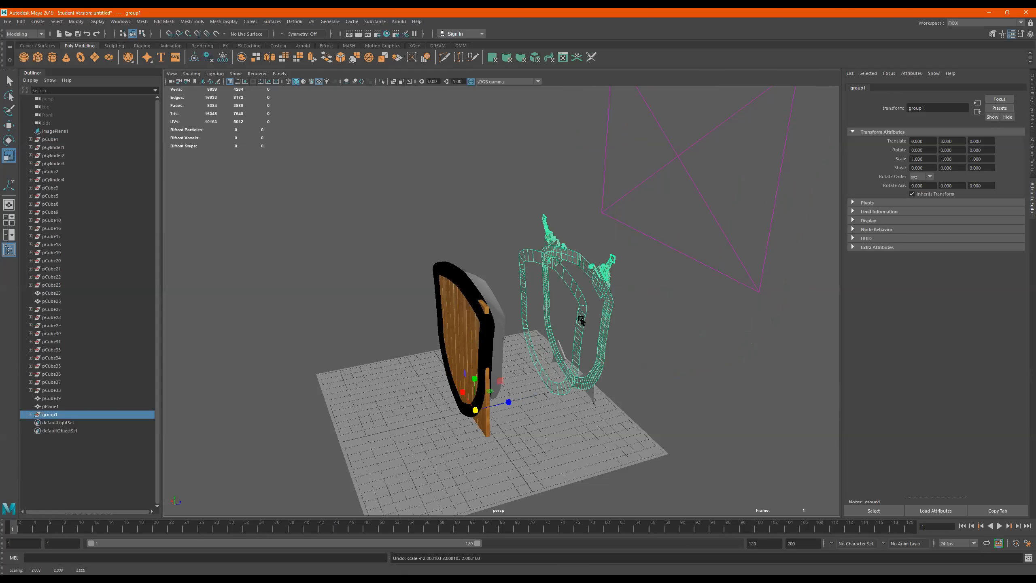
left_click(467, 343)
left_click_drag(492, 356, 542, 362, "alt")
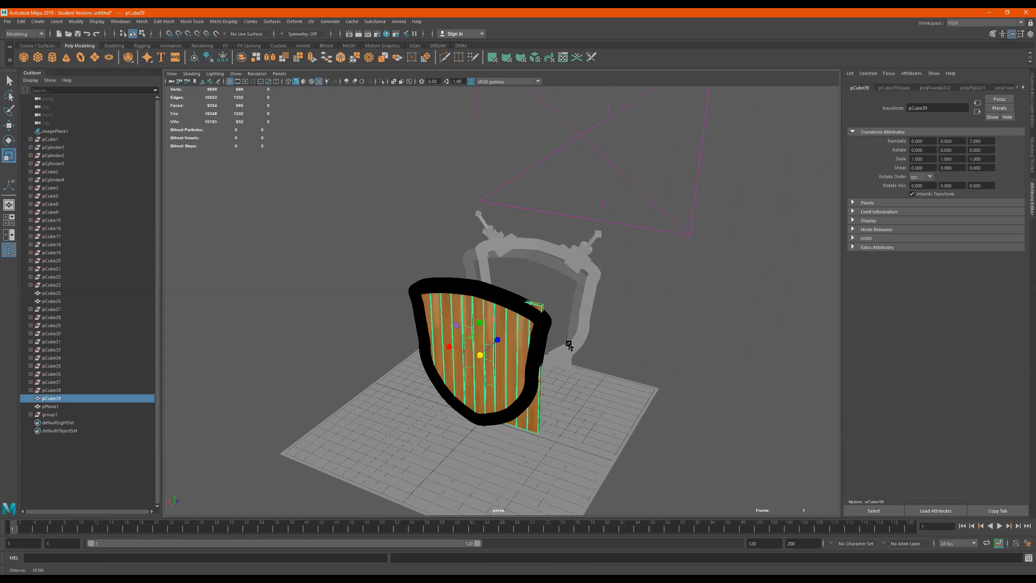
scroll(480, 346, "up", 4)
middle_click_drag(519, 344, 521, 318, "alt")
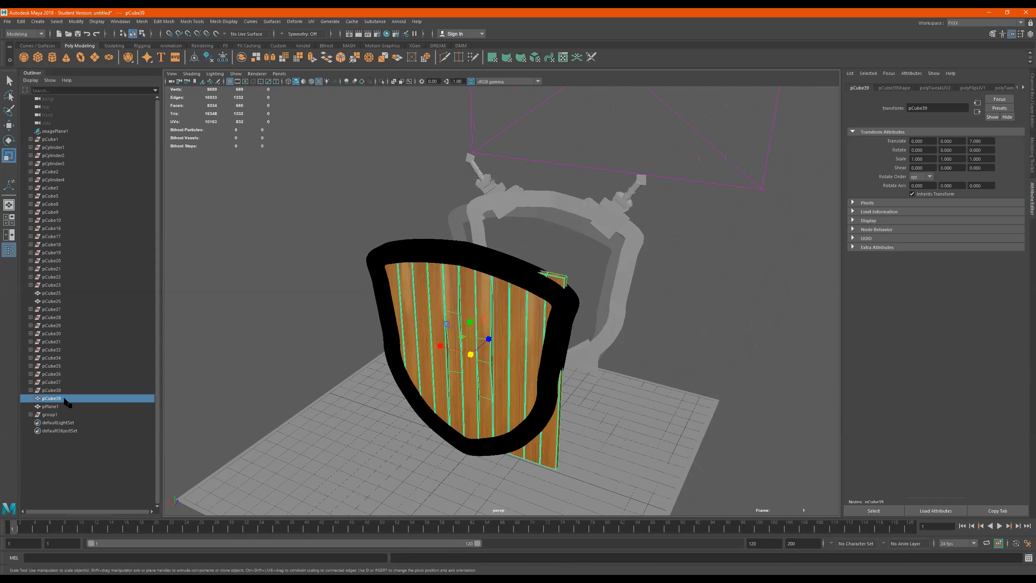
Group the rear frames with the sword ornament at their upper corner and scale the group uniformly to about 1.036.
left_click_drag(537, 324, 602, 234, "alt")
left_click(617, 221)
left_click_drag(516, 186, 621, 269)
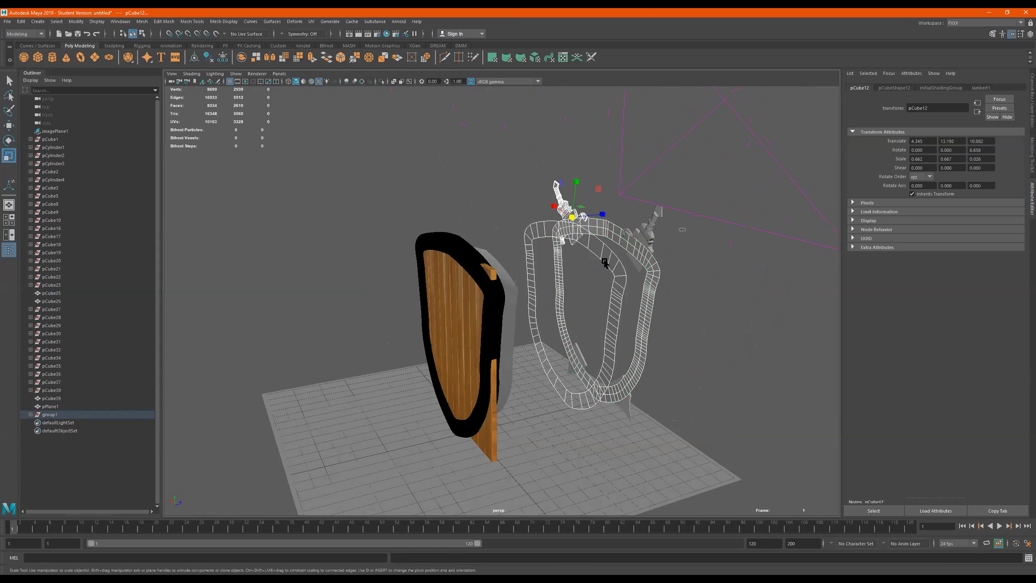
left_click(604, 262)
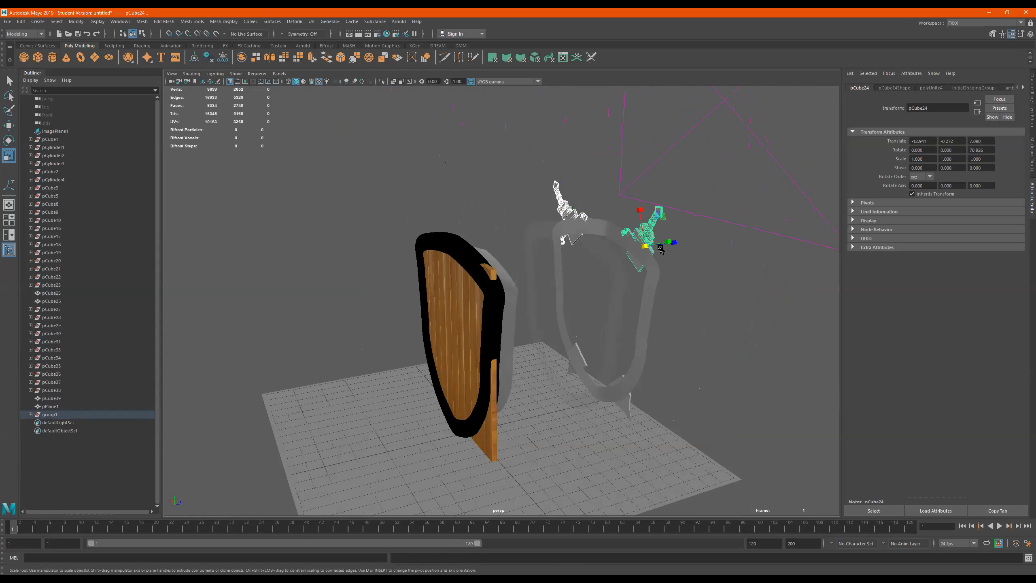
left_click(527, 323, "shift")
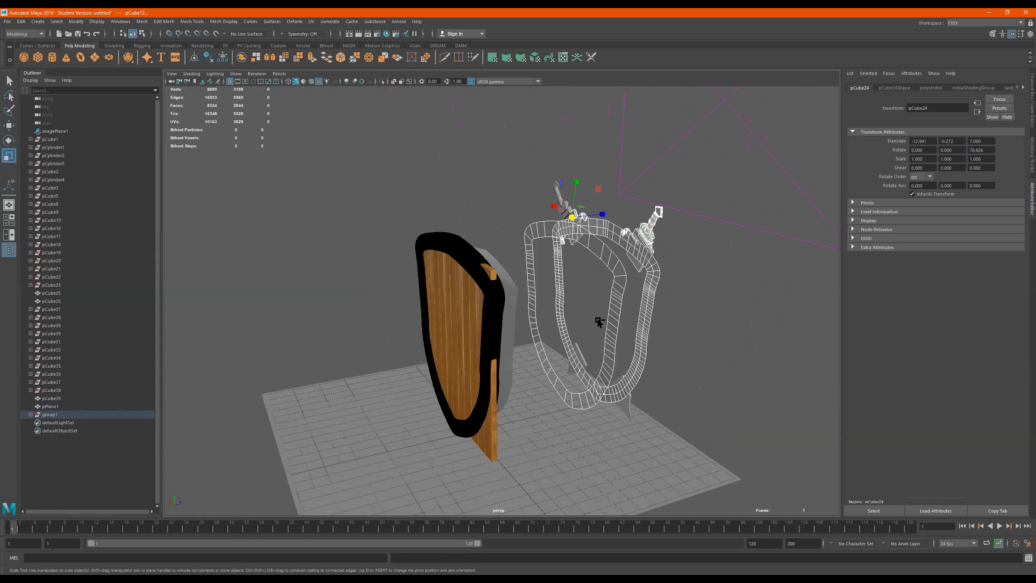
key("ctrl+g")
mouse_move(473, 431)
left_mouse_down()
mouse_move(515, 428)
mouse_move(486, 426)
left_mouse_up()
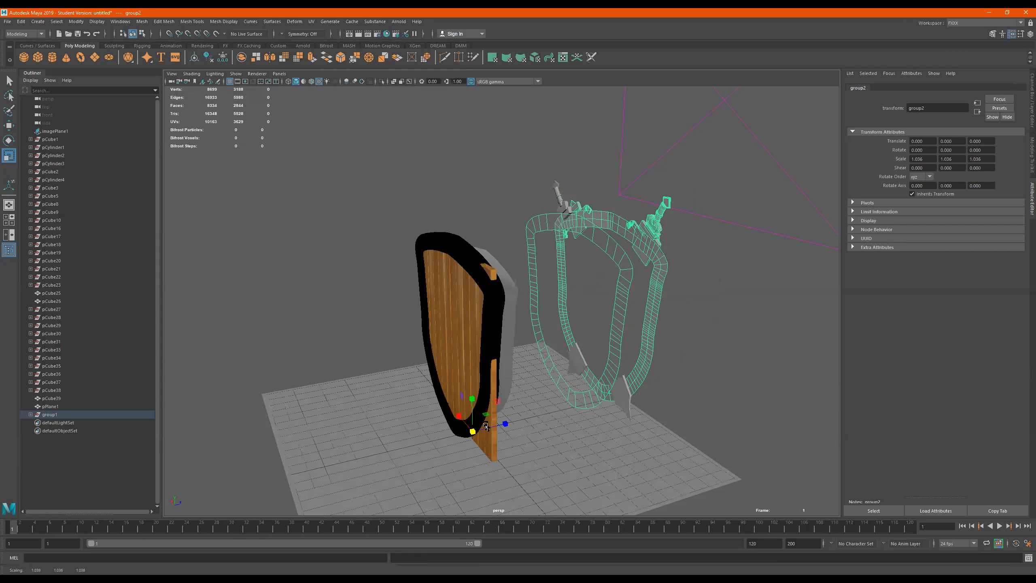
mouse_move(504, 424)
left_mouse_down("alt")
mouse_move(538, 409)
mouse_move(509, 417)
left_mouse_up("alt")
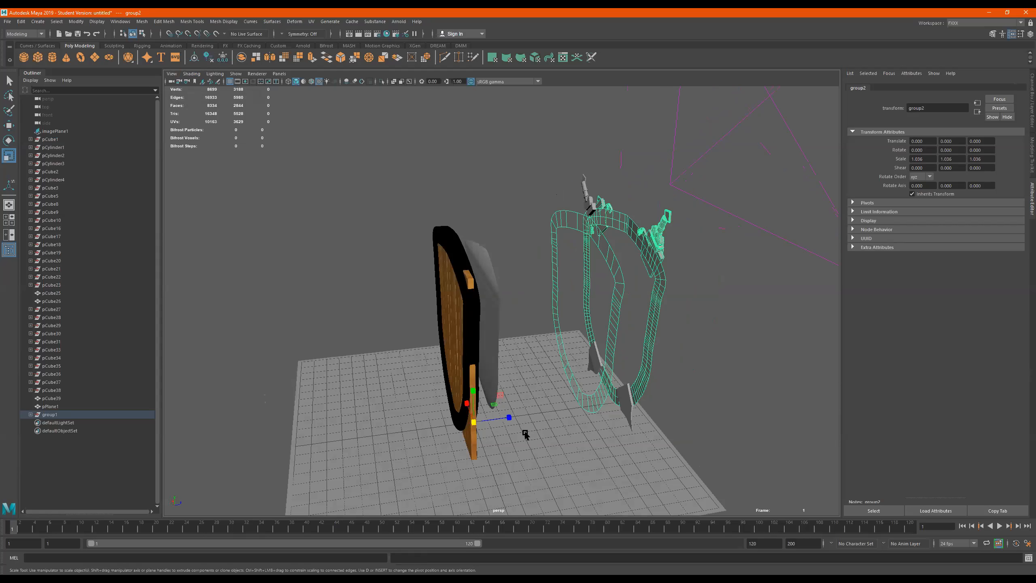
Move the group's pivot to the base of the rear frames and scale the group uniformly to about 0.778.
key("d")
left_click_drag(504, 419, 428, 433)
left_click_drag(709, 442, 548, 449)
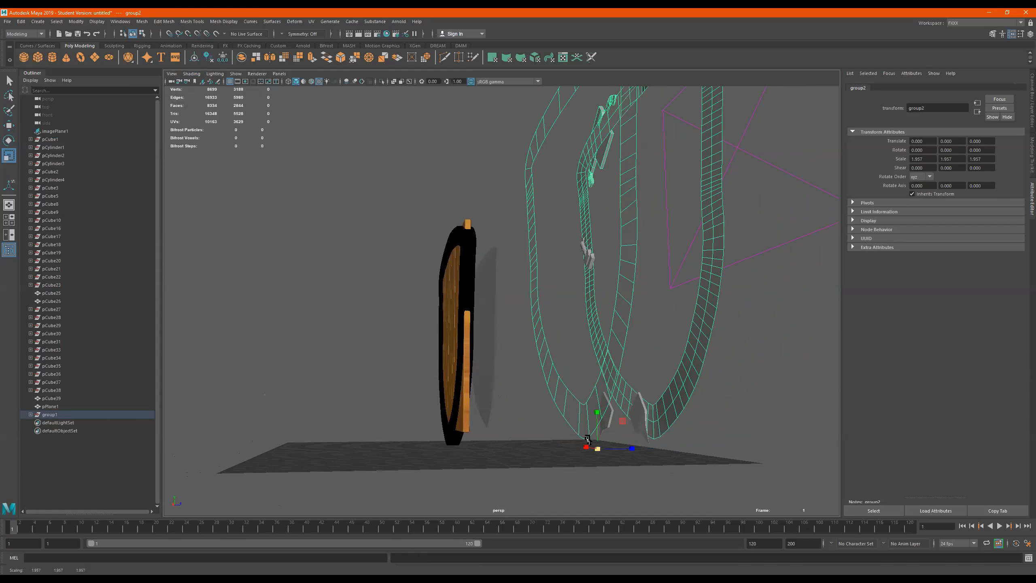
left_click_drag(600, 449, 498, 401)
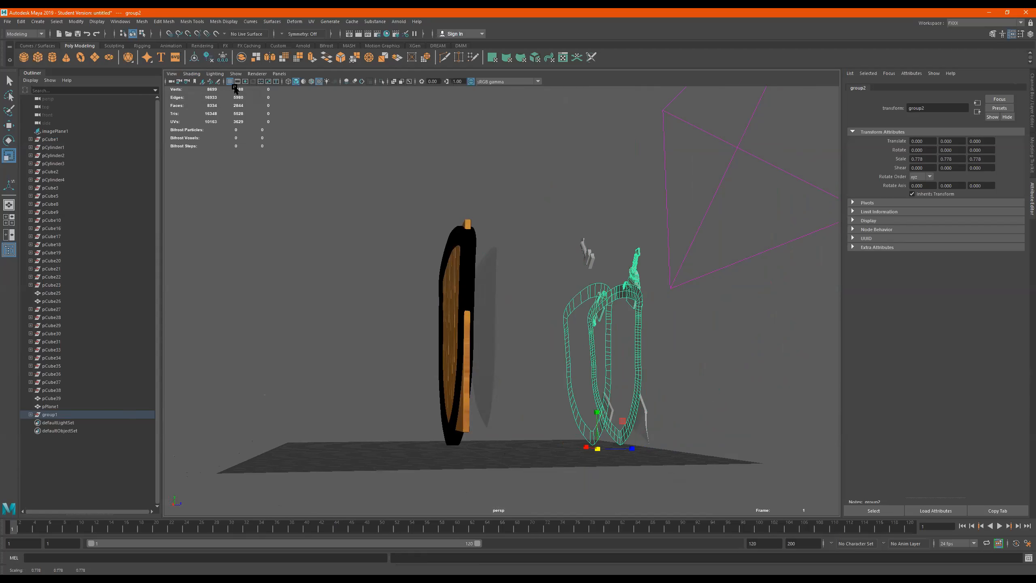
Try to enlarge the rear-frame group from a pivot at mid-height, and undo the scaling.
mouse_move(606, 353)
left_mouse_down()
mouse_move(816, 359)
mouse_move(574, 349)
mouse_move(608, 351)
left_mouse_up()
key("w")
left_click_drag(604, 316, 605, 326)
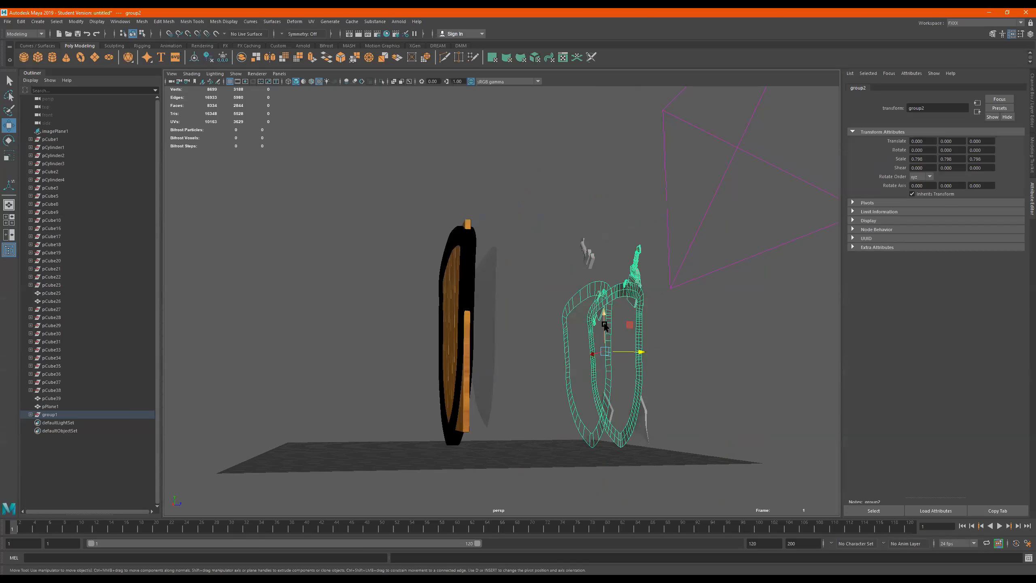
key("r")
left_click_drag(605, 351, 641, 356)
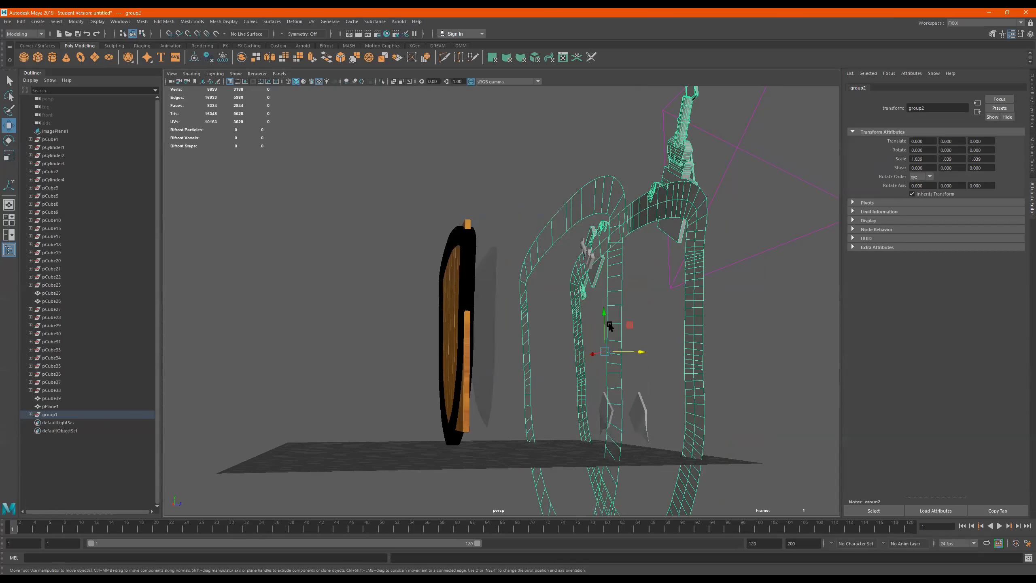
key("ctrl+z")
key("w")
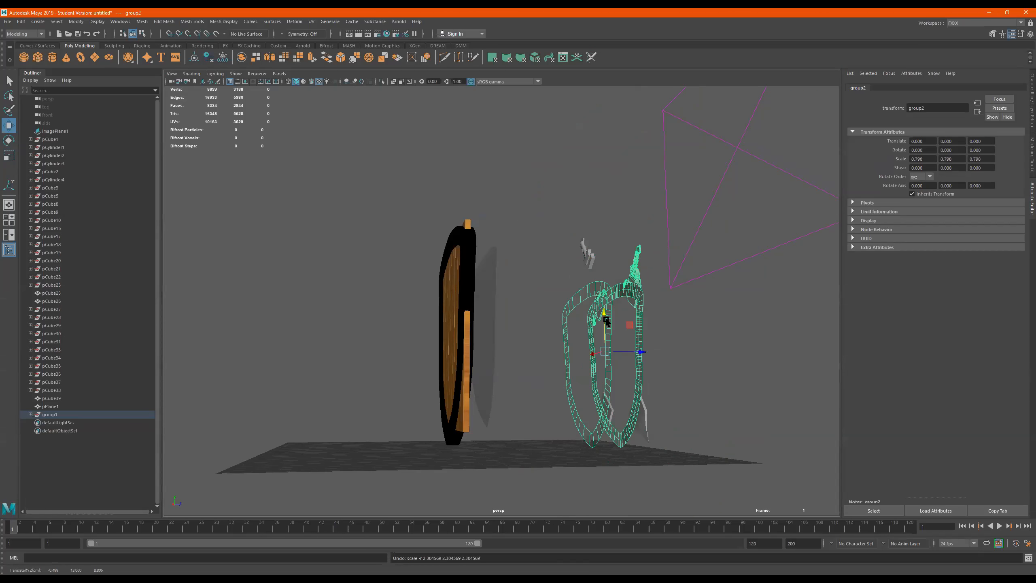
Lower the group's pivot to the frames' base, scale the group to about 0.919, and move it about 2.706 along Z.
key("d")
left_click_drag(604, 318, 608, 412)
key("d")
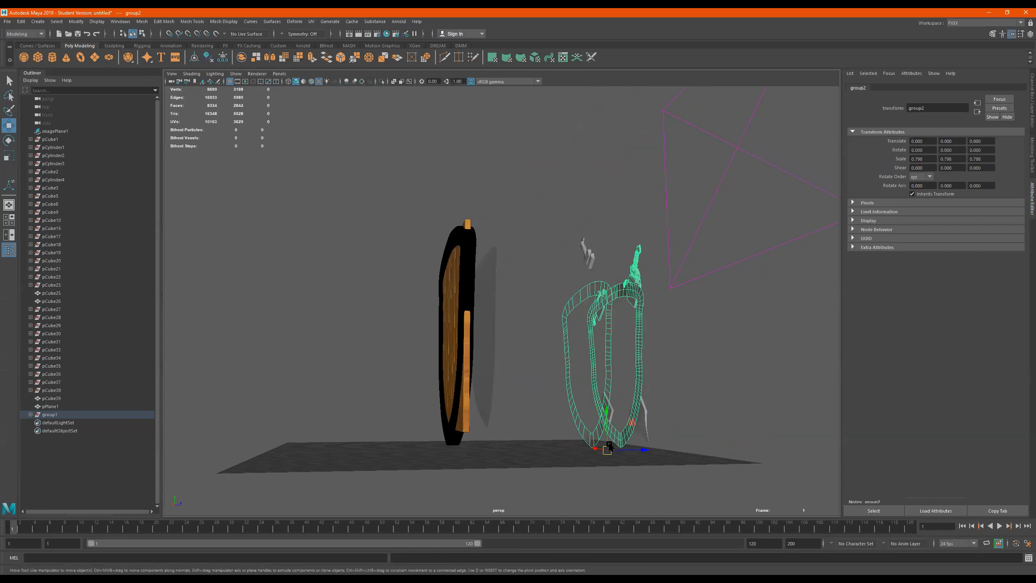
key("r")
left_click_drag(609, 447, 675, 449)
key("e")
key("w")
left_click_drag(627, 386, 569, 287, "alt")
Add an Arnold Skydome Light to the scene and frame the shield from the front.
left_click(399, 22)
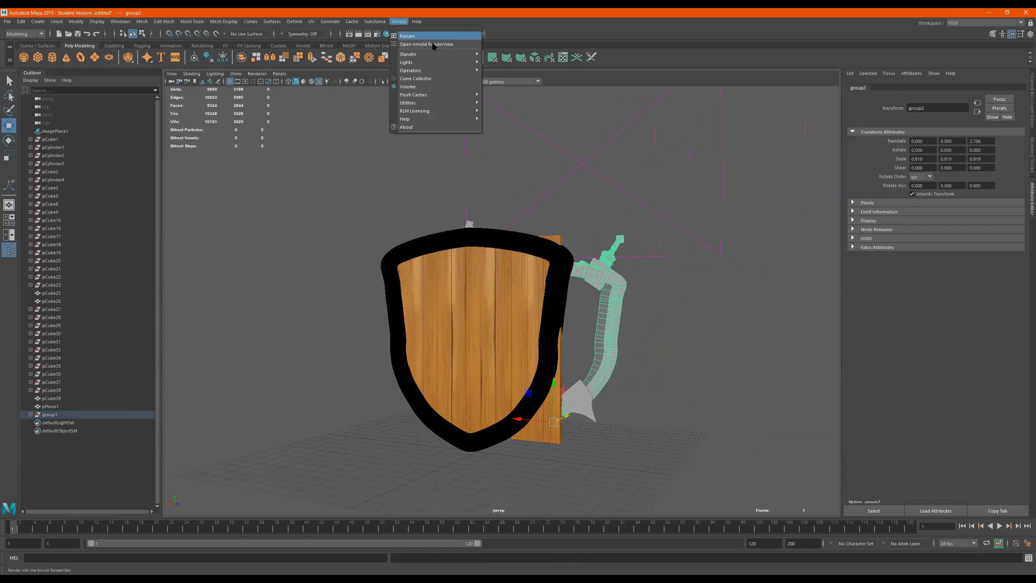
mouse_move(434, 62)
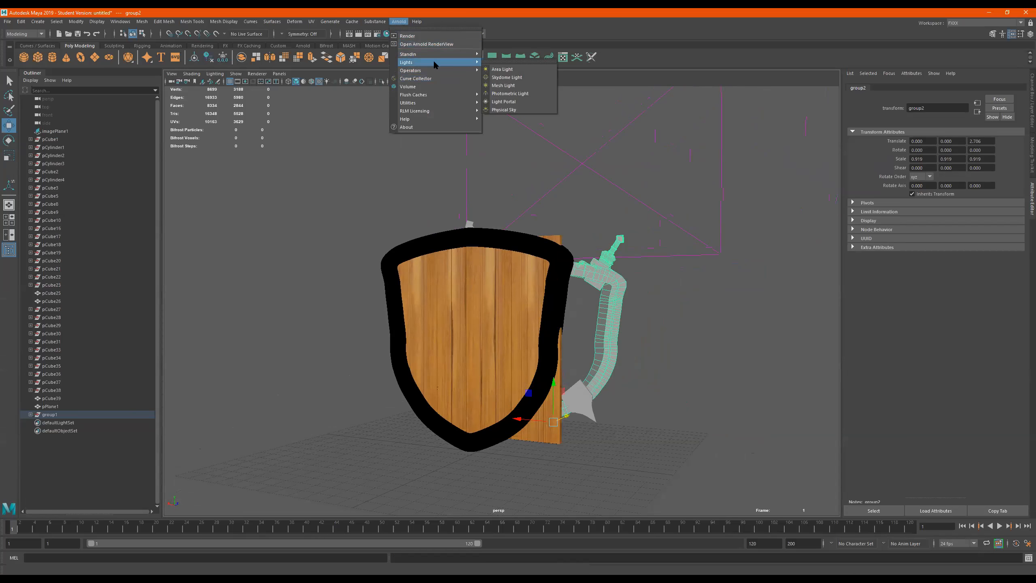
left_click(521, 78)
middle_click_drag(590, 212, 625, 183, "alt")
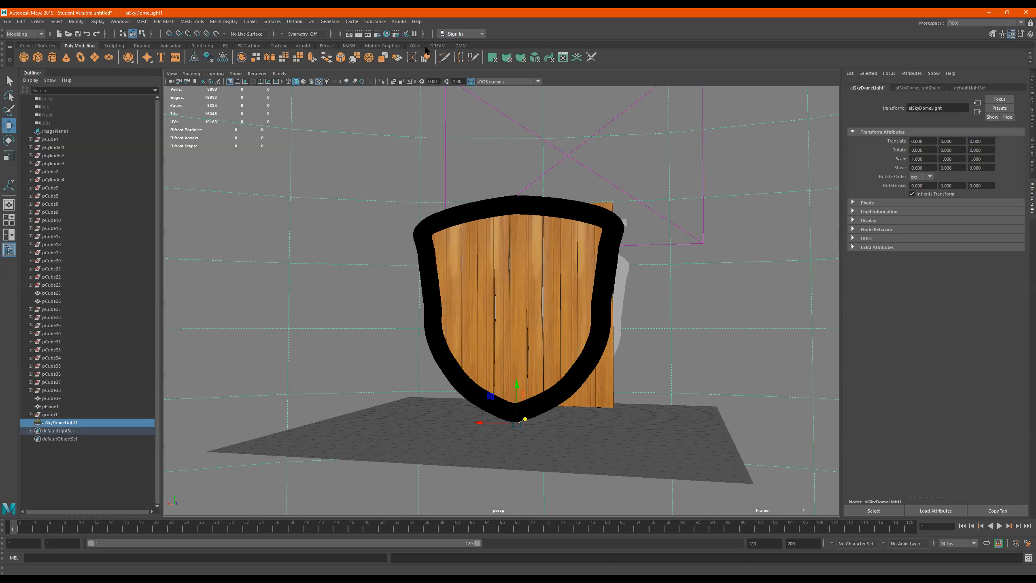
Render the shield in the Arnold RenderView, select its frame in the render, and close the render window.
left_click(311, 46)
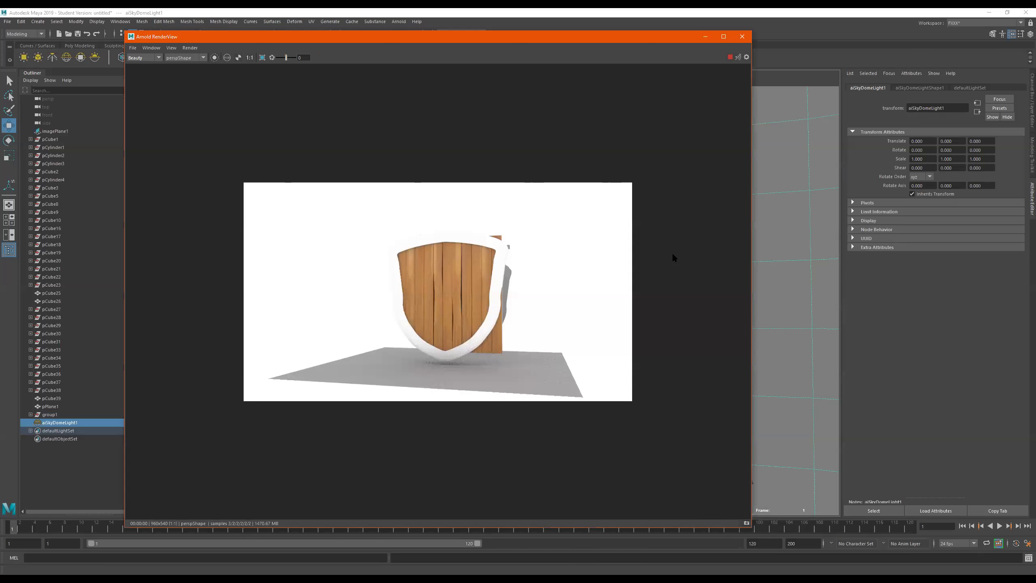
left_click(498, 271)
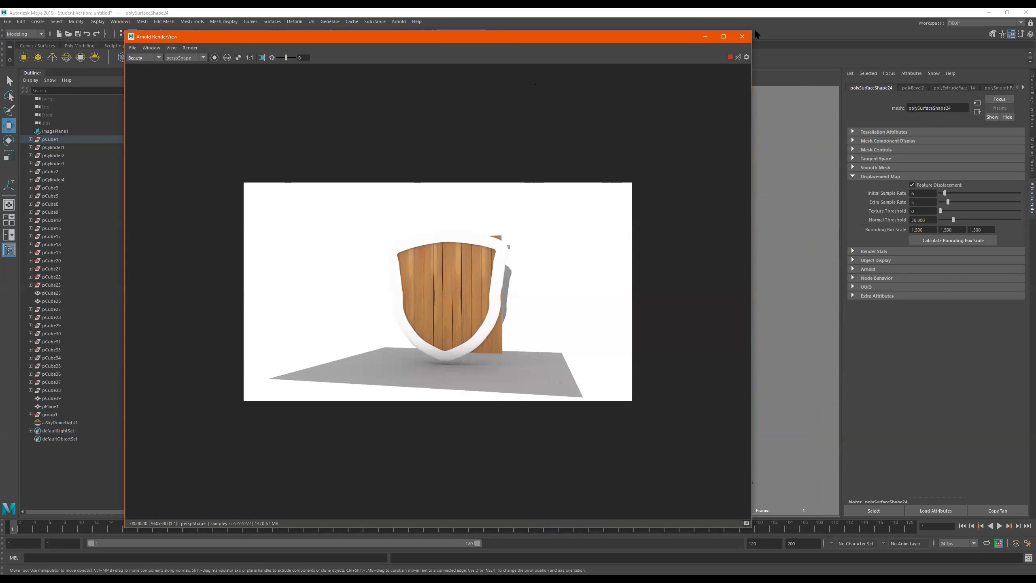
left_click(742, 36)
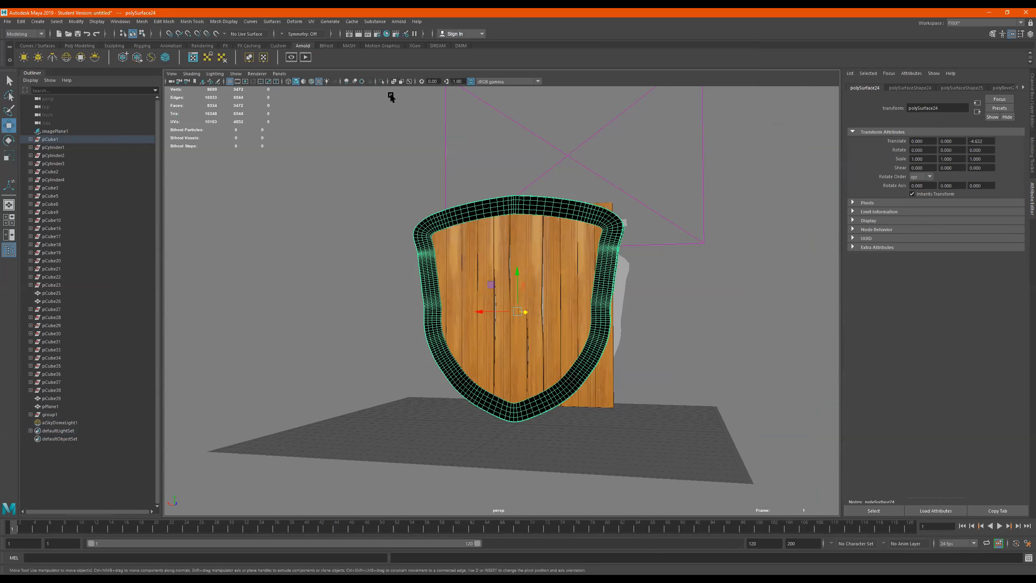
Delete the shield meshes' construction history and open the planks' aiStandardSurface2 material.
left_click(83, 46)
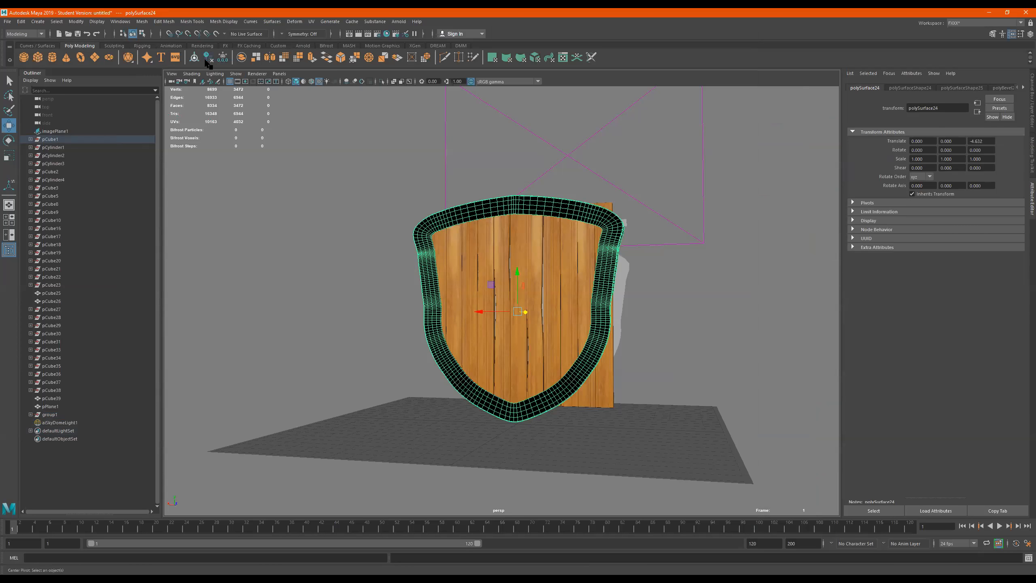
left_click(553, 288)
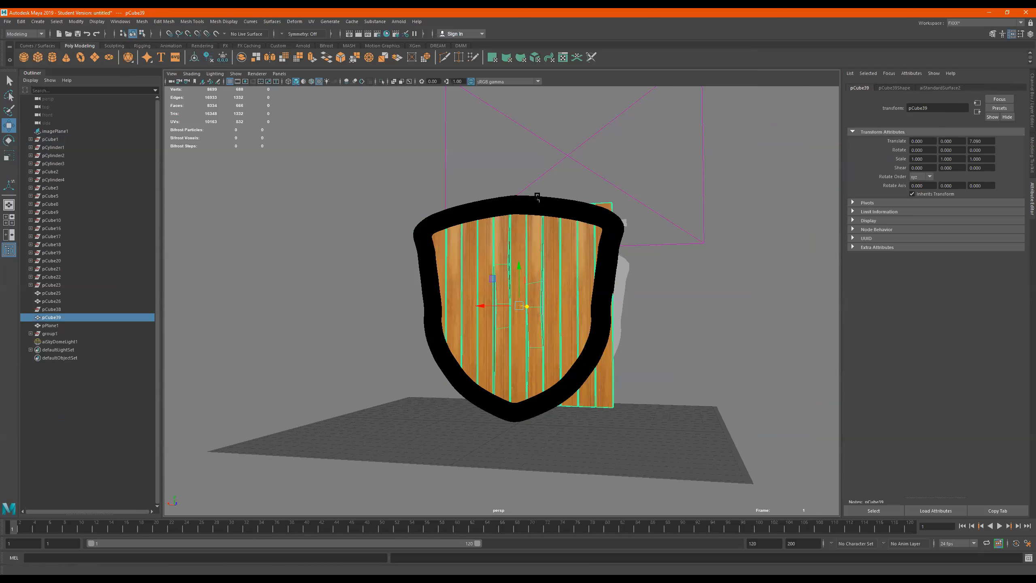
left_click(947, 88)
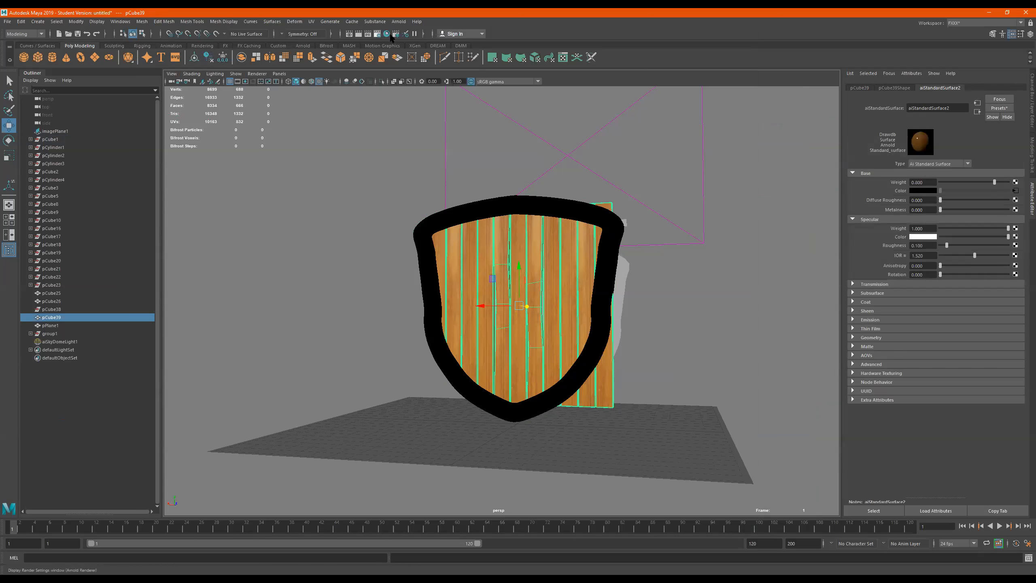
Render the shield again and replace the frame's chrom_e material settings with the Chrome preset.
left_click(302, 46)
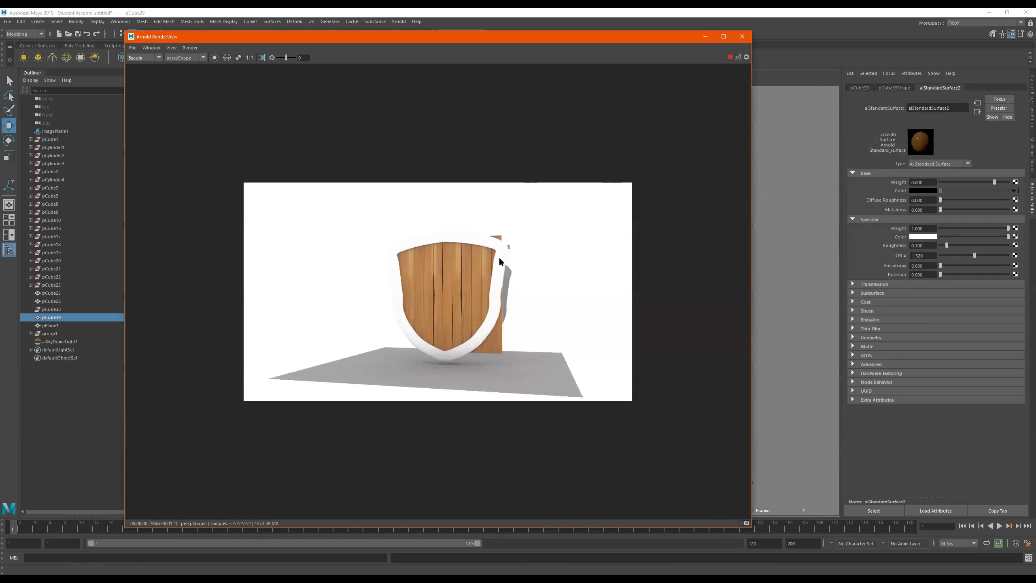
left_click(499, 255)
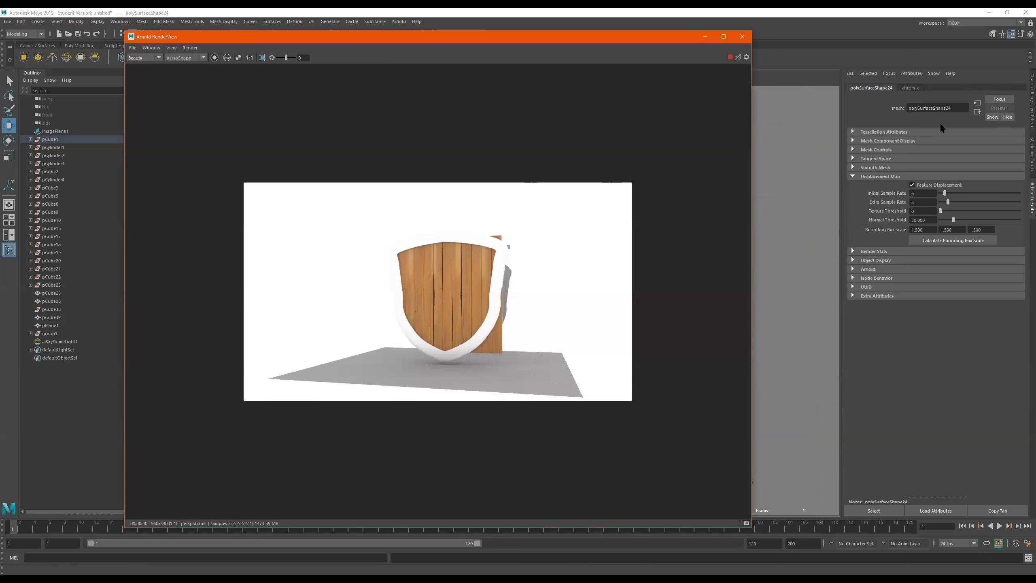
left_click(912, 88)
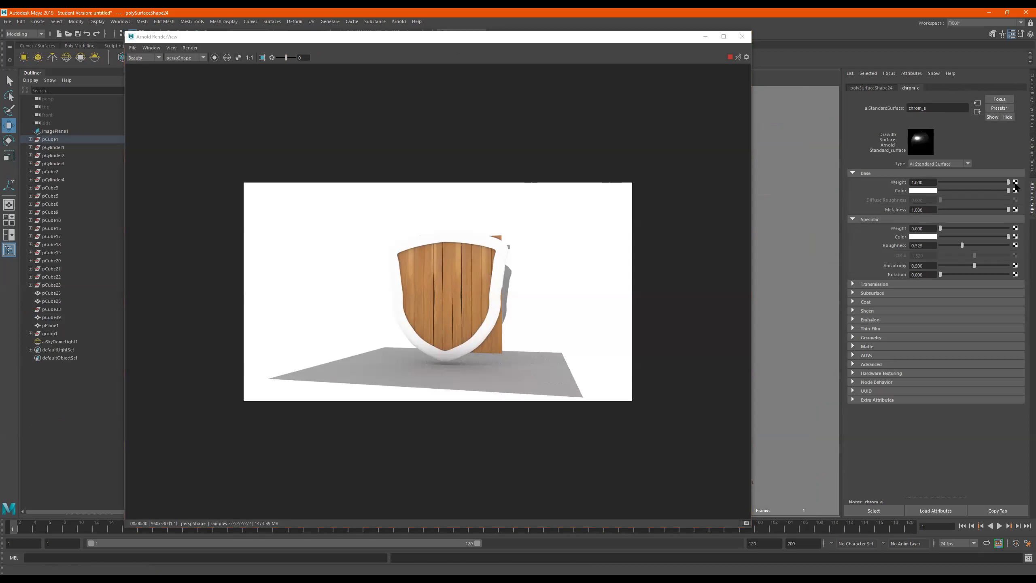
left_click(959, 163)
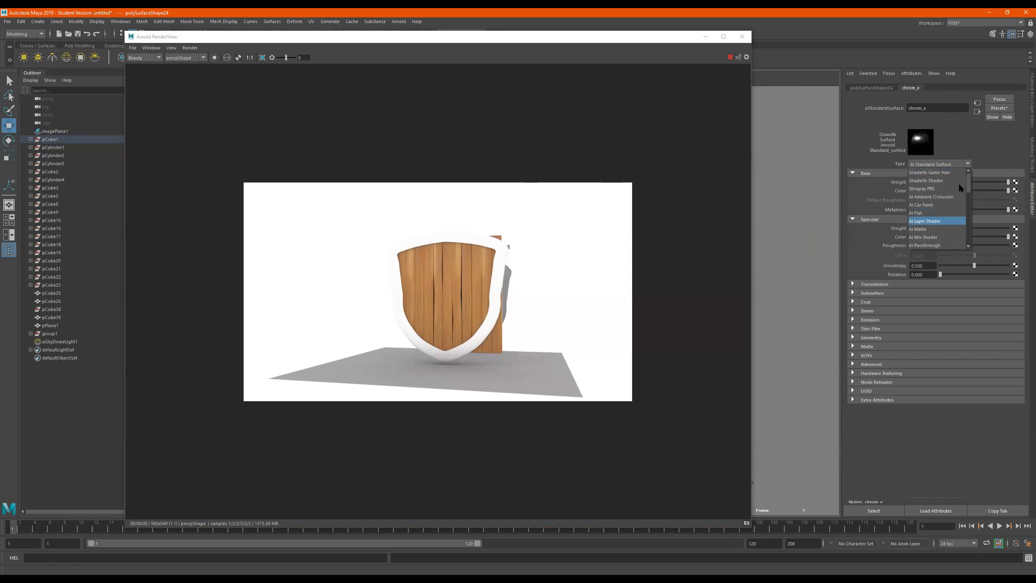
left_click(989, 148)
left_click(999, 108)
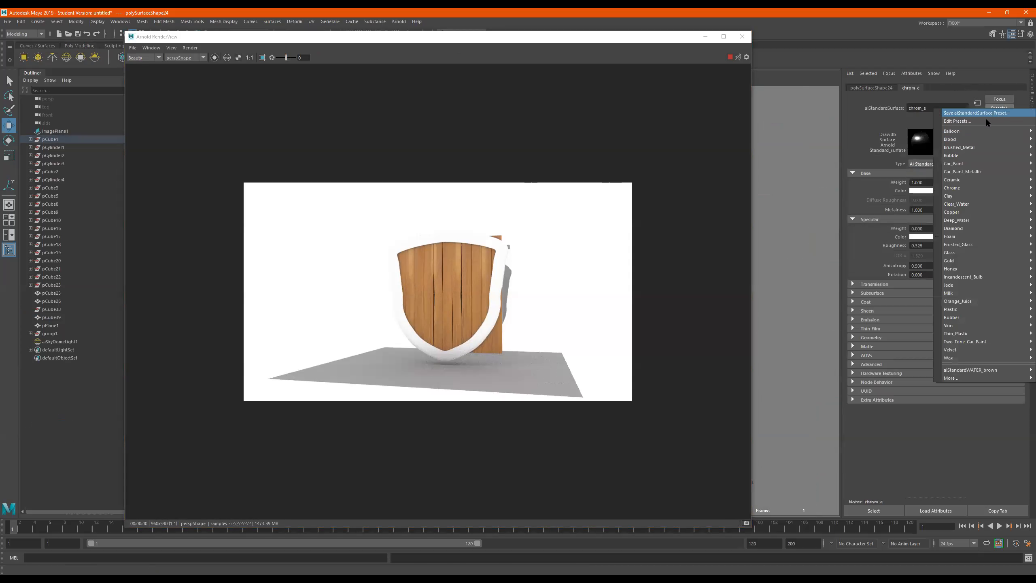
mouse_move(962, 187)
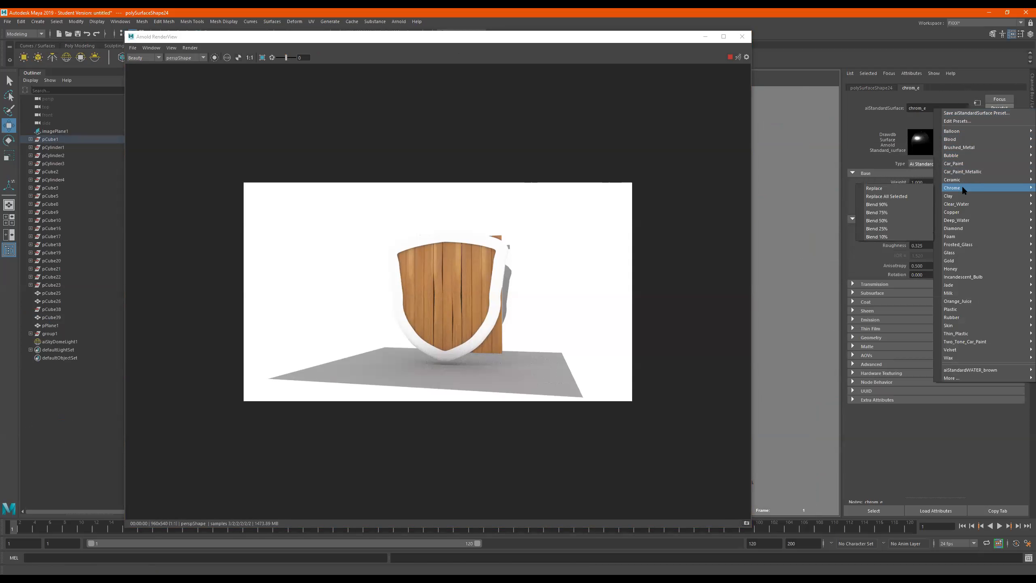
left_click(913, 188)
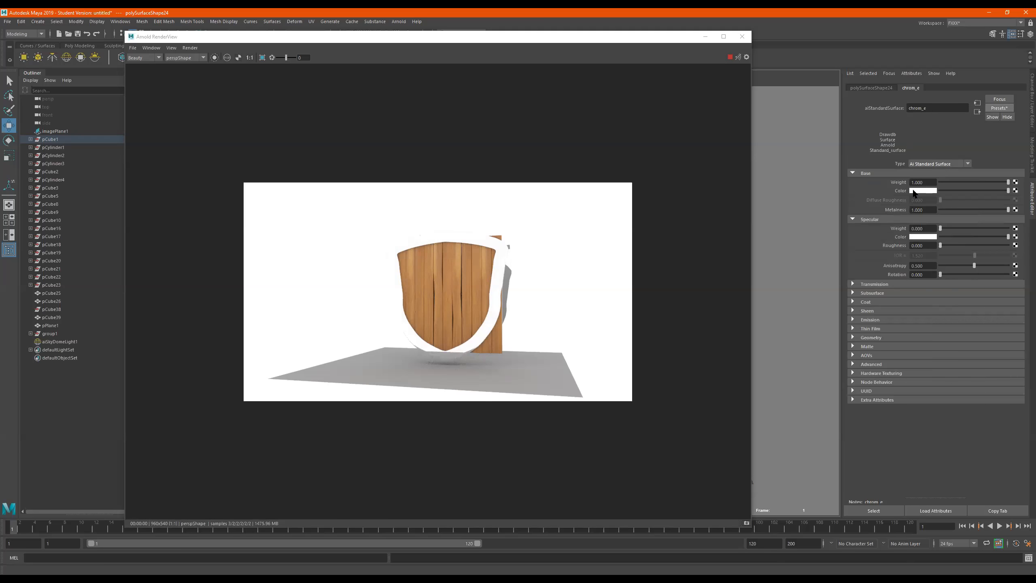
Close the Arnold render window and select the untextured sword mesh behind the wooden shield.
left_click(493, 295)
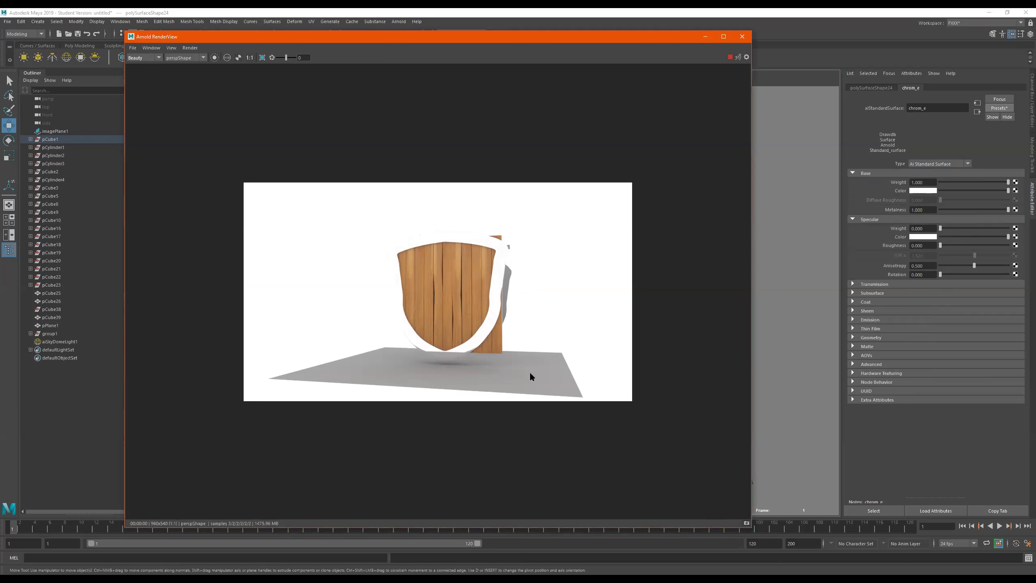
left_click(736, 36)
left_click_drag(704, 277, 679, 259, "alt")
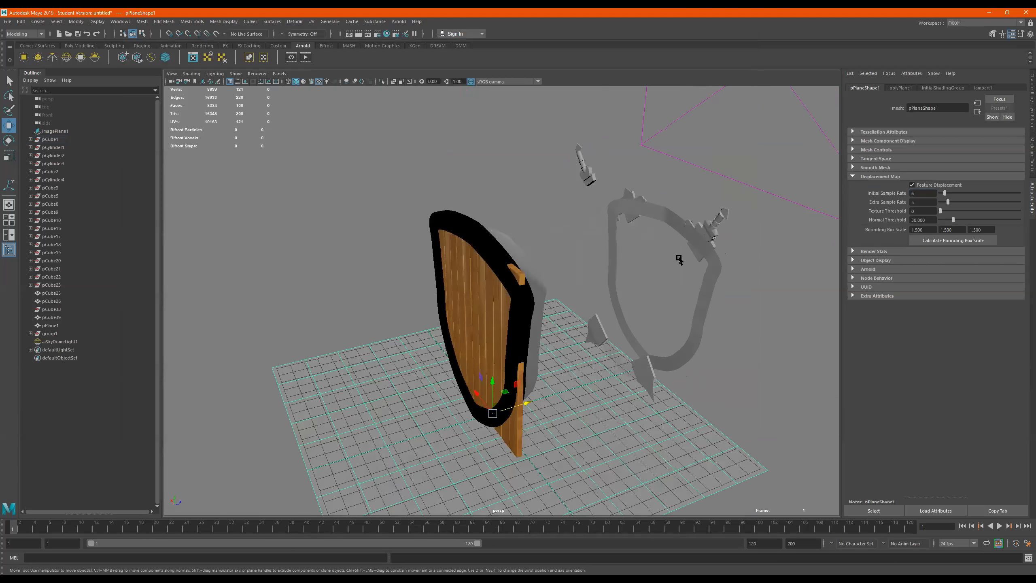
left_click_drag(559, 184, 461, 252)
key("f")
left_click(516, 244)
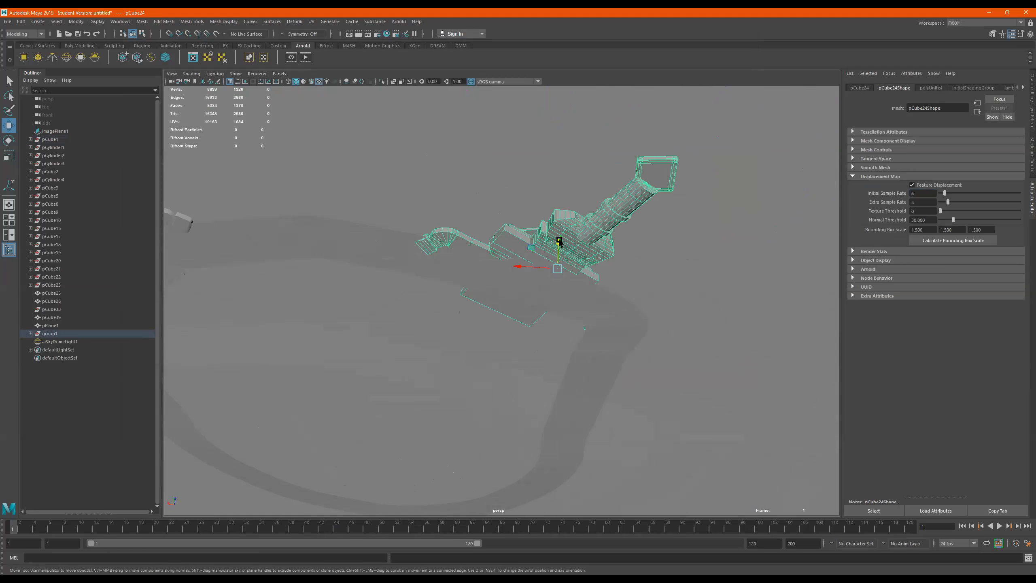
left_click_drag(559, 241, 625, 297, "alt")
left_click_drag(706, 408, 524, 285, "alt")
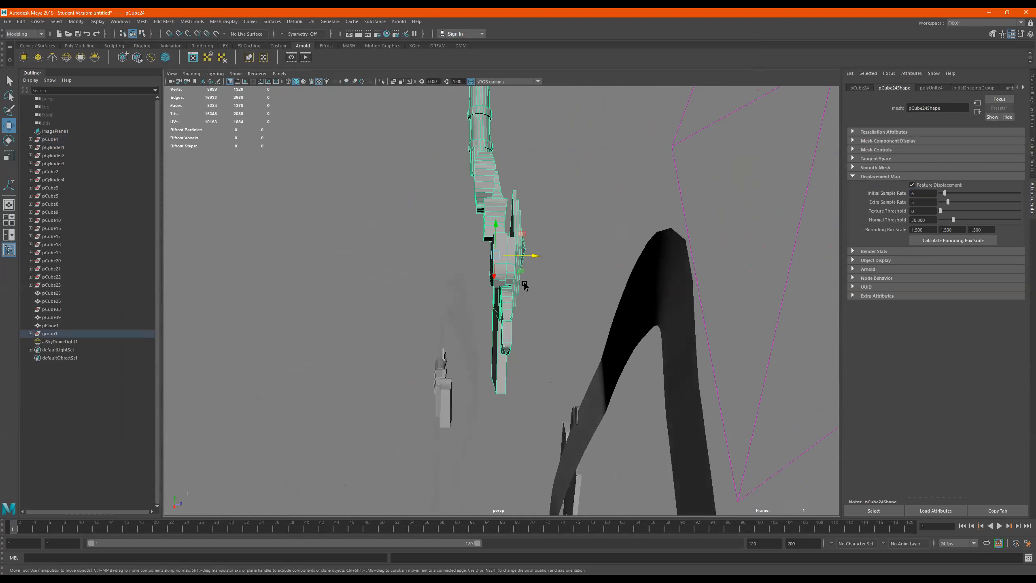
Extrude the end face of the sword's blade stub outward by about 2.6 to lengthen the blade.
key("r")
right_click_drag(503, 309, 507, 334)
double_click(506, 317)
left_click_drag(507, 318, 524, 272, "alt")
left_click(503, 341)
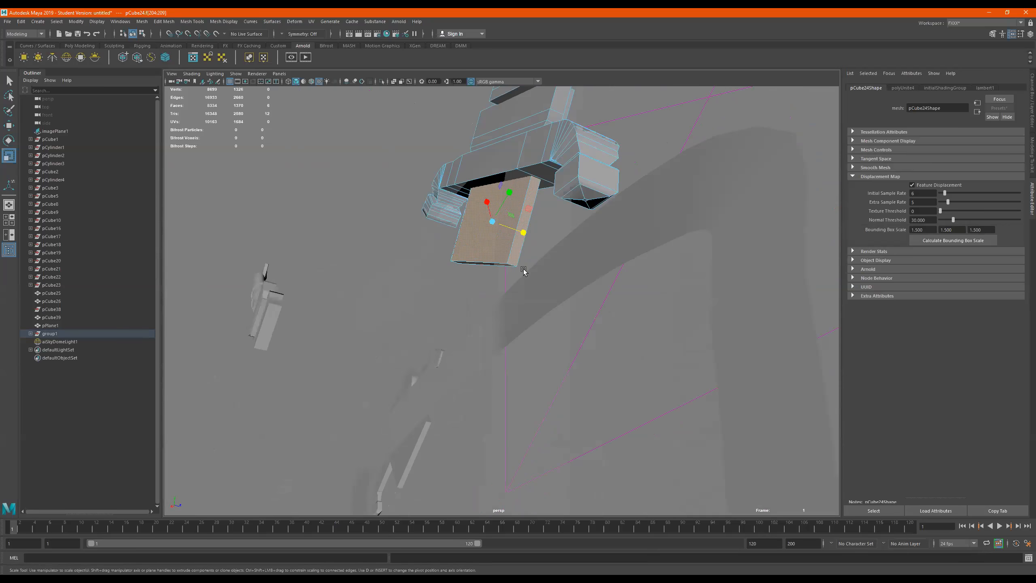
left_click(508, 265)
key("ctrl+e")
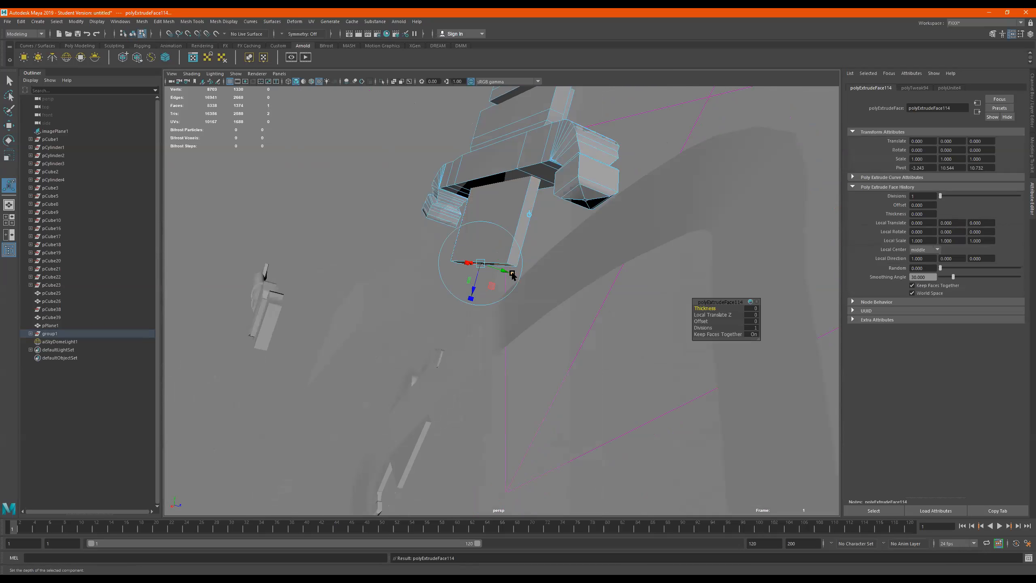
left_click_drag(472, 292, 410, 524)
middle_click_drag(484, 282, 507, 222, "alt")
right_click_drag(507, 223, 400, 254, "alt")
mouse_move(482, 301)
left_mouse_down("alt")
mouse_move(458, 298)
mouse_move(473, 298)
left_mouse_up("alt")
Insert an edge loop running lengthwise around the sword's crossguard with the Multi-Cut tool.
key("r")
left_click_drag(497, 388, 460, 383, "alt")
left_click_drag(495, 309, 488, 356, "alt")
left_click_drag(555, 311, 502, 330, "alt")
right_click_drag(502, 331, 548, 313, "alt")
left_click_drag(548, 313, 530, 288, "alt")
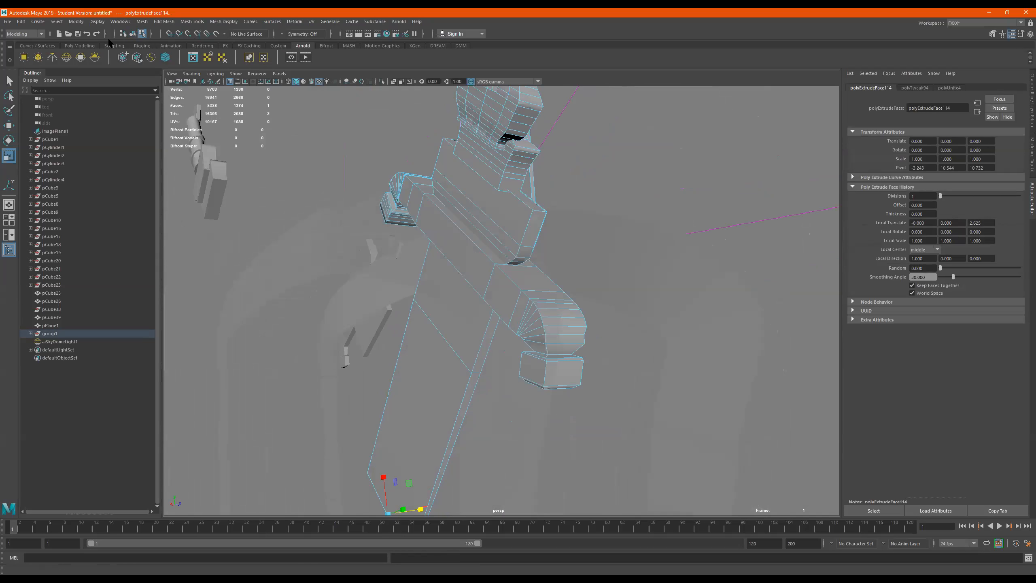
left_click(70, 46)
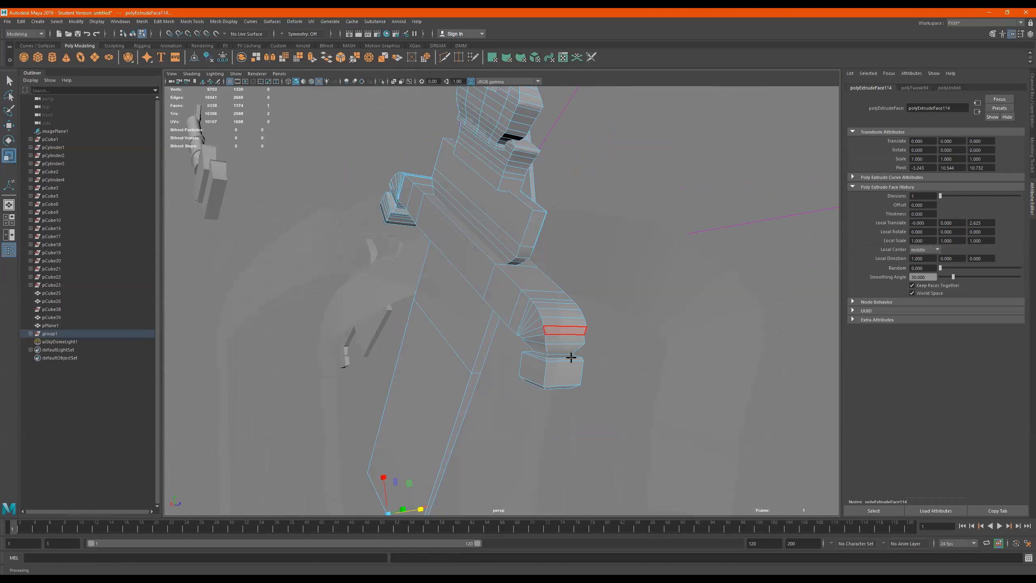
left_click_drag(569, 349, 611, 338, "alt")
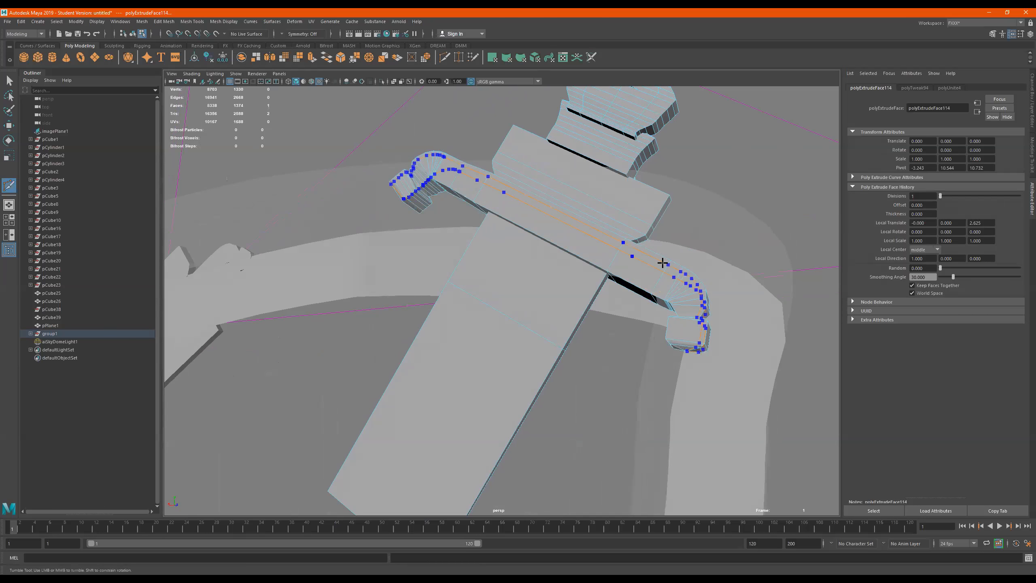
left_click(656, 274, "ctrl")
left_click_drag(654, 276, 590, 297, "alt")
scroll(671, 356, "up", 4)
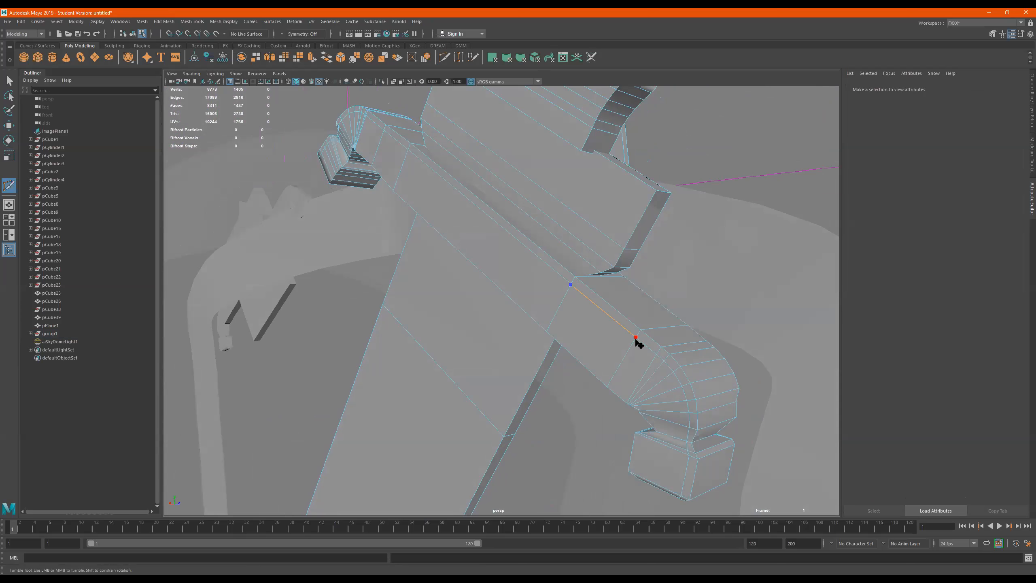
Add more lengthwise edge loops across the front face of the crossguard.
key("q")
left_click(449, 63)
left_click(392, 182, "ctrl")
left_click(558, 303, "ctrl")
key("q")
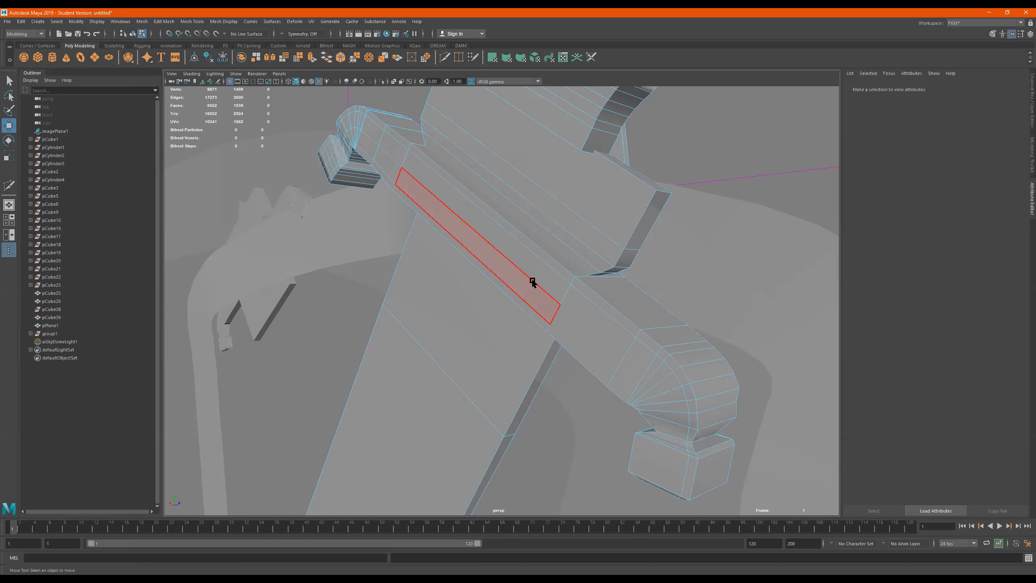
Select the crossguard's lengthwise edge loops and scale them outward along the depth axis to round the guard.
right_click_drag(532, 281, 491, 175)
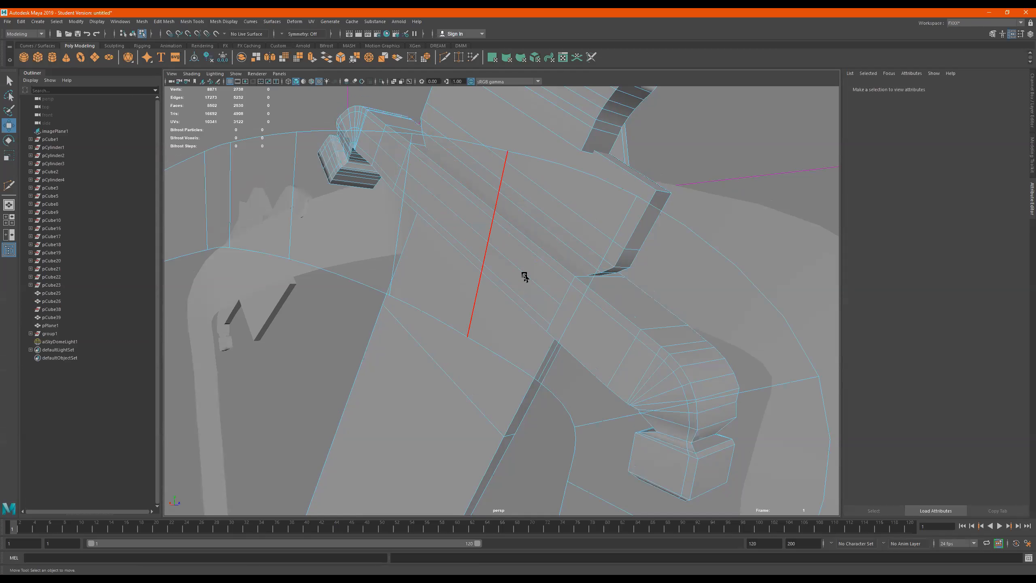
double_click(526, 278)
left_click_drag(547, 287, 478, 244, "alt")
double_click(388, 186)
left_click_drag(390, 191, 497, 270, "alt")
key("r")
double_click(425, 229, "shift")
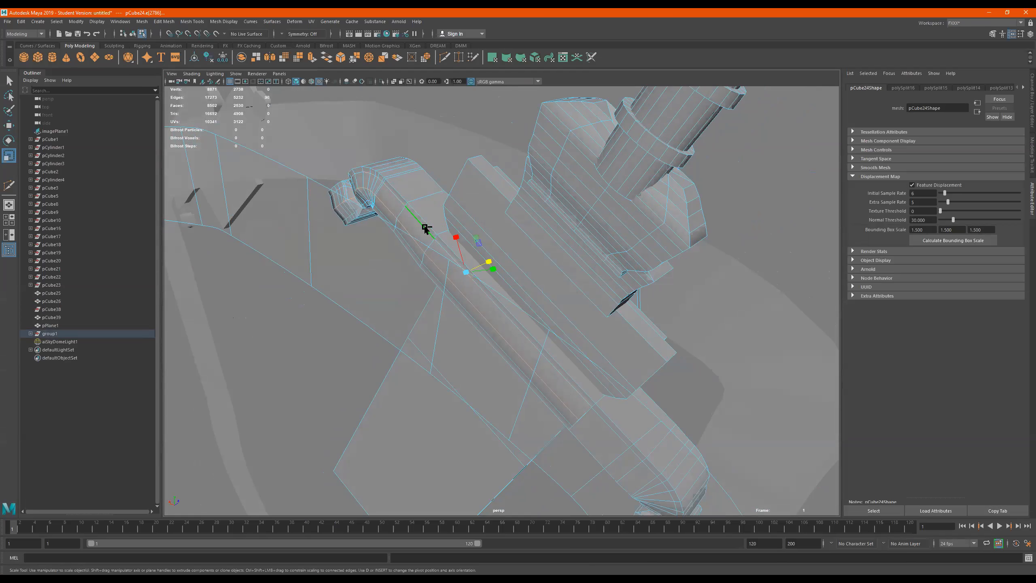
left_click_drag(423, 255, 459, 289, "alt")
scroll(459, 289, "up", 3)
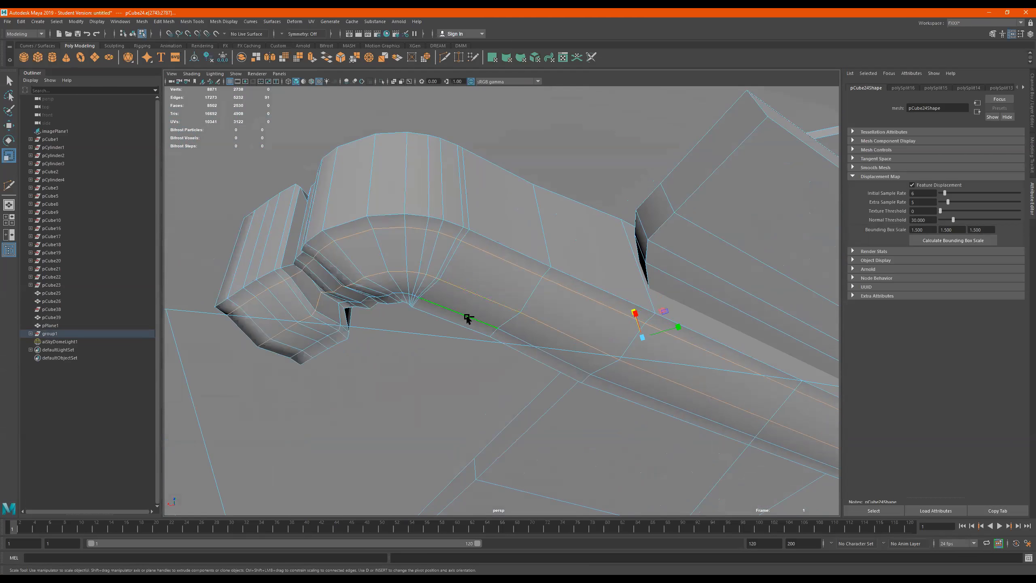
left_click_drag(497, 294, 530, 300, "alt")
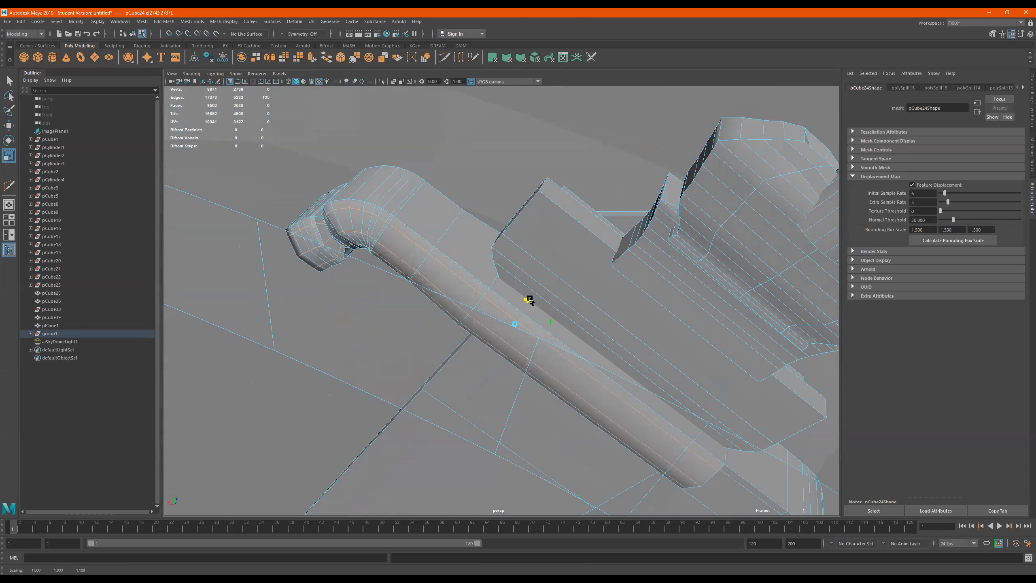
Try to bevel the upper lengthwise edge loop of the crossguard.
double_click(454, 259)
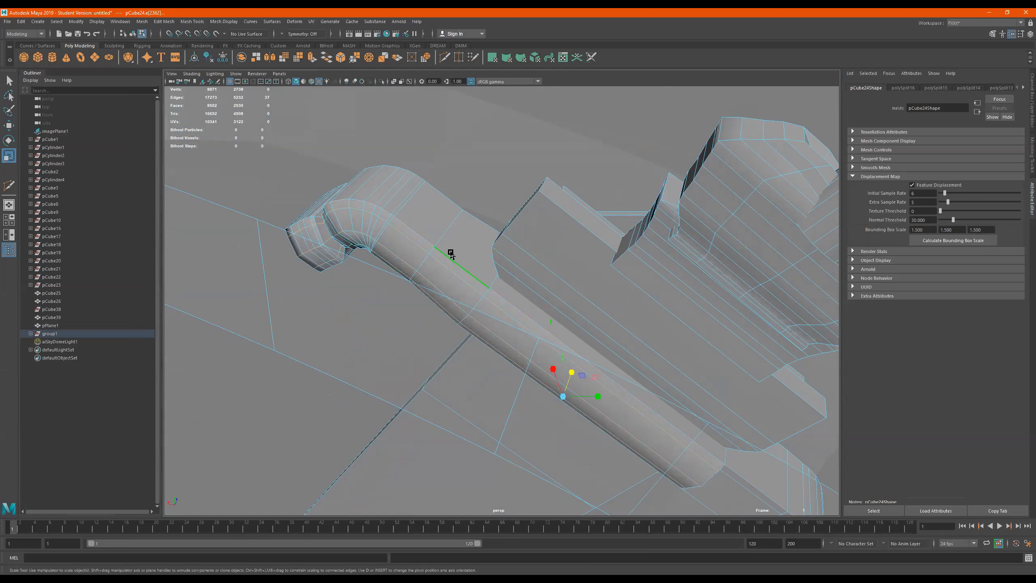
right_click_drag(442, 253, 493, 250, "shift")
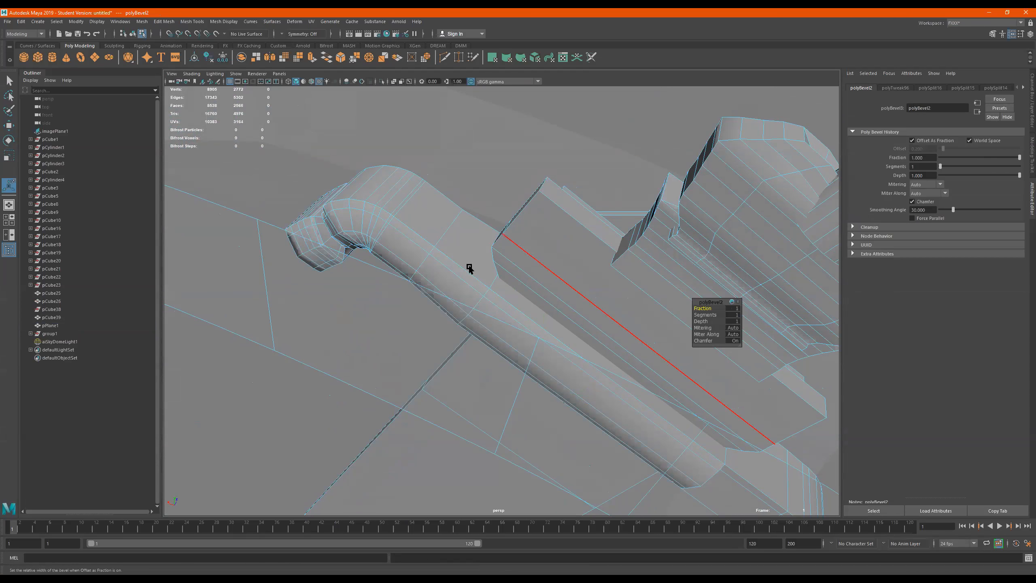
left_click_drag(422, 253, 518, 261, "alt")
scroll(443, 288, "up", 5)
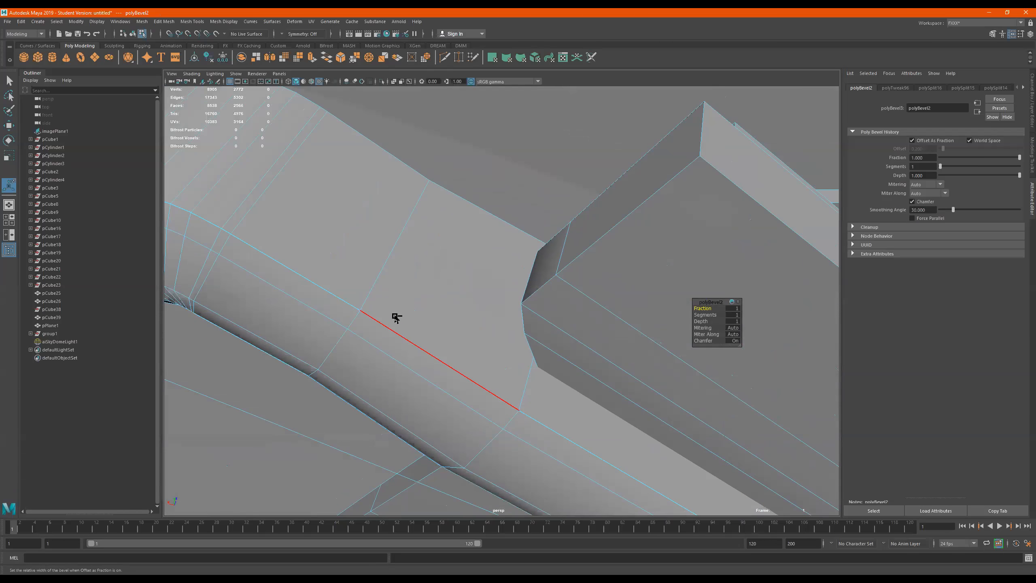
key("ctrl+z")
Select a lengthwise edge loop on the front of the crossguard and bevel it.
left_click_drag(388, 317, 448, 231, "alt")
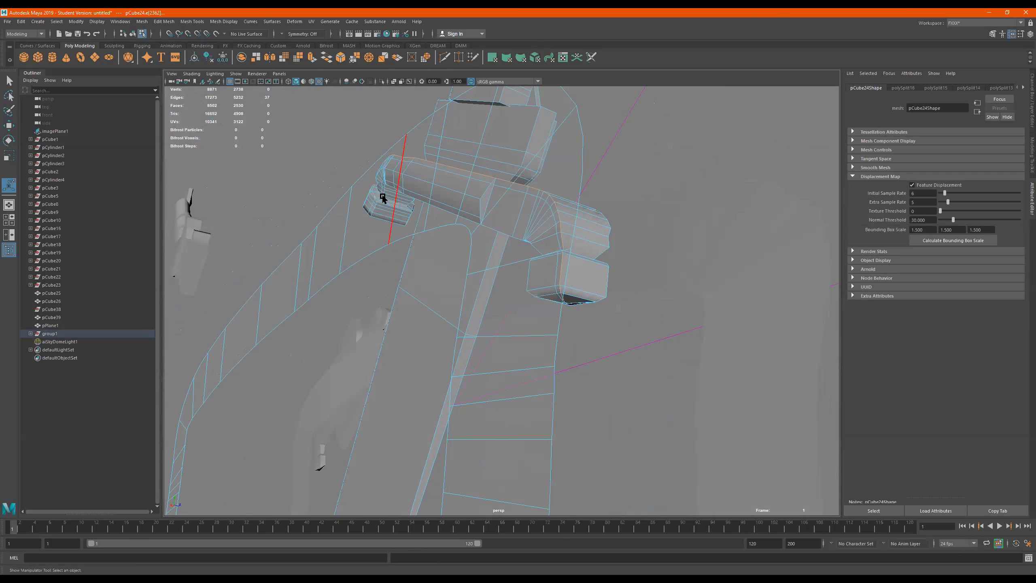
left_click_drag(389, 189, 454, 237, "alt")
left_click(421, 202)
right_click_drag(494, 252, 420, 296, "alt")
double_click(421, 289)
left_click_drag(435, 269, 429, 244, "alt")
right_click_drag(430, 211, 476, 202, "shift")
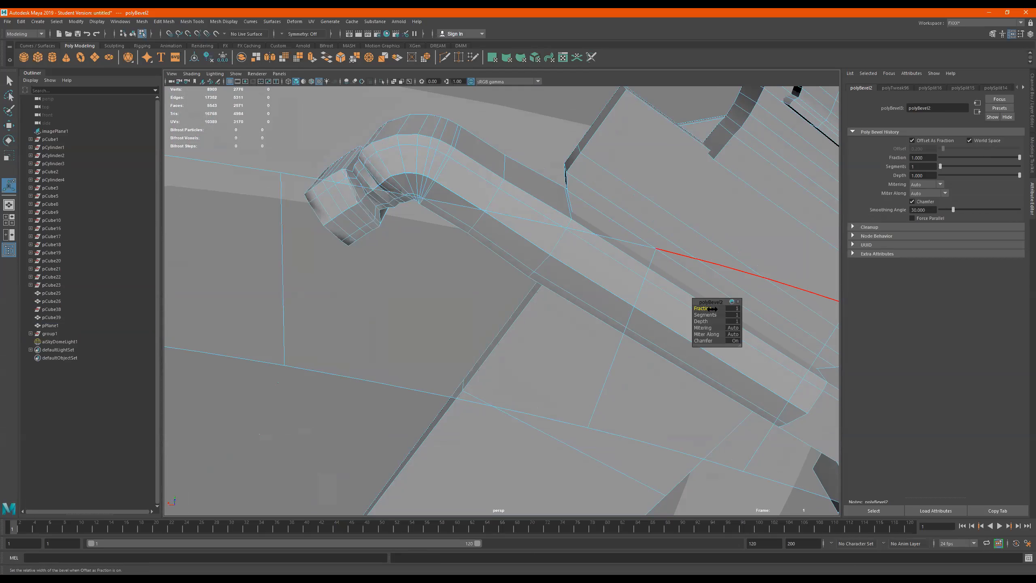
left_click_drag(730, 279, 771, 271)
Examine the beveled crossguard, the grip and the whole sword in relation to the shield.
right_click_drag(347, 191, 232, 191, "alt")
mouse_move(519, 240)
left_mouse_down("alt")
mouse_move(516, 155)
mouse_move(541, 151)
mouse_move(529, 144)
mouse_move(592, 162)
mouse_move(522, 201)
mouse_move(514, 282)
mouse_move(495, 246)
mouse_move(504, 244)
left_mouse_up("alt")
scroll(530, 272, "up", 4)
scroll(526, 223, "down", 4)
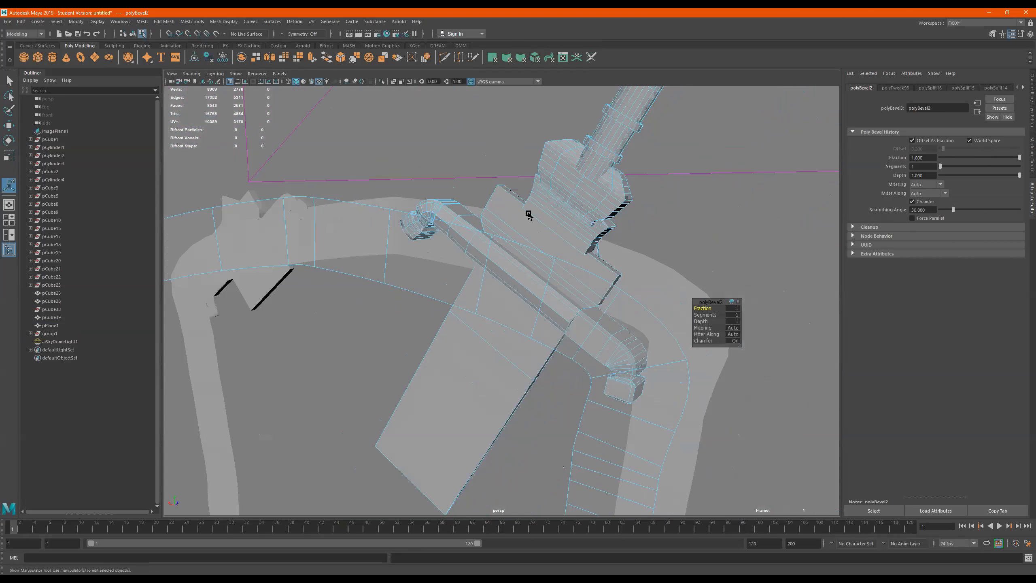
left_click_drag(632, 185, 552, 238, "alt")
right_click_drag(553, 238, 765, 224, "alt")
left_click_drag(765, 224, 629, 248, "alt")
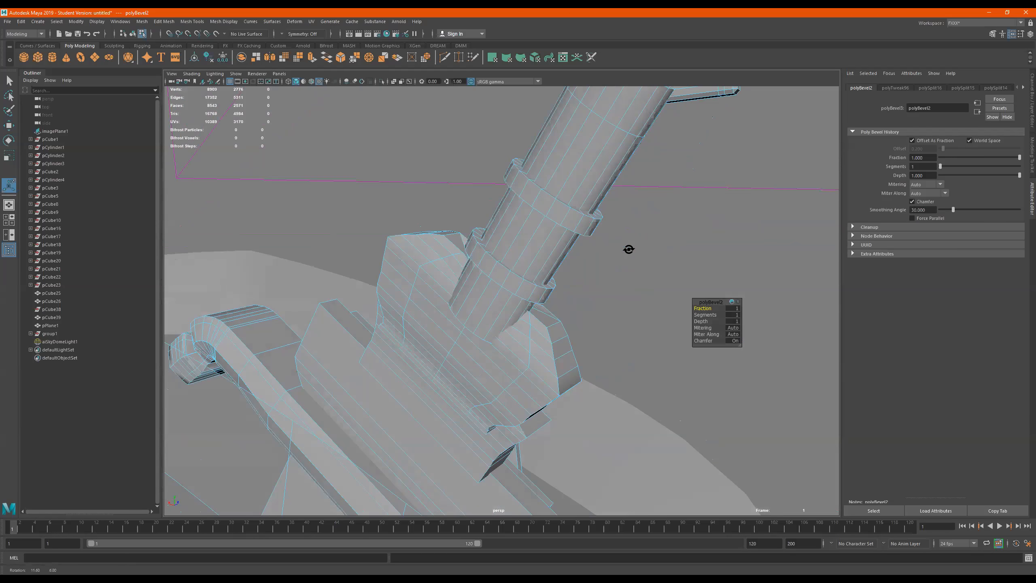
left_click_drag(480, 263, 488, 340, "alt")
left_click_drag(447, 346, 534, 301, "alt")
scroll(519, 283, "down", 6)
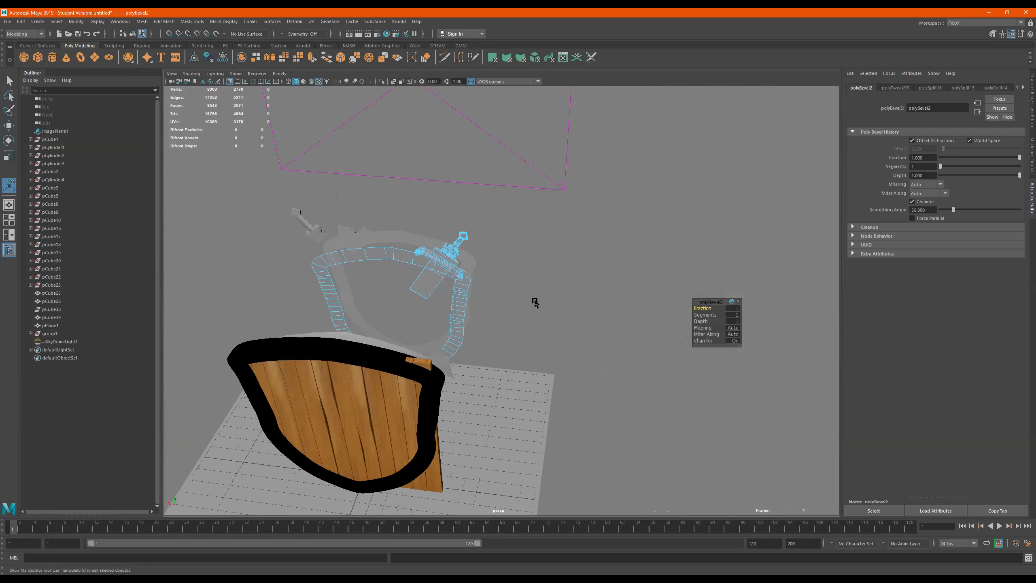
Create a polygon cube, place it in front of the shield and scale it into a tall, narrow bar.
left_click_drag(539, 338, 597, 277, "alt")
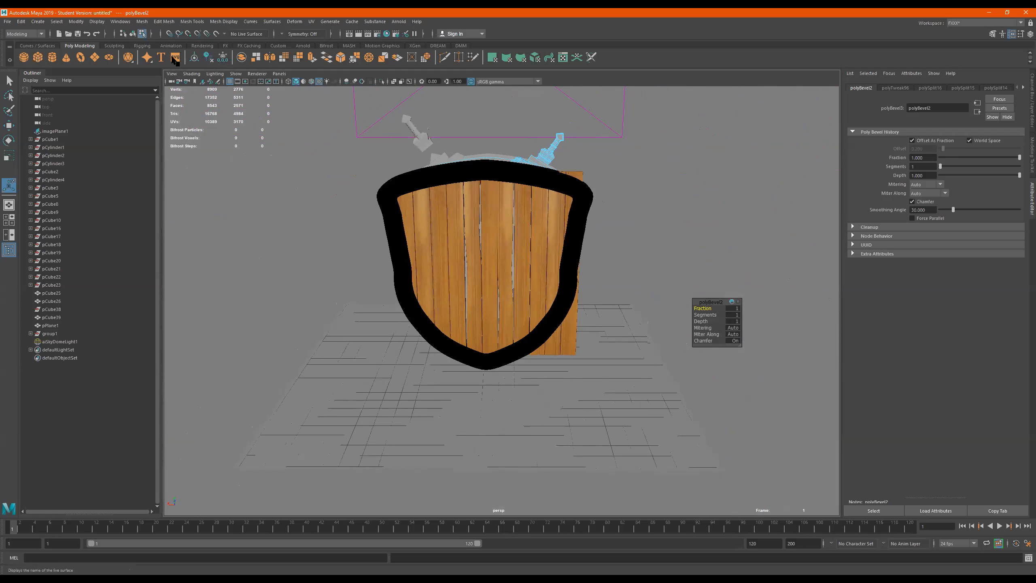
left_click(38, 57)
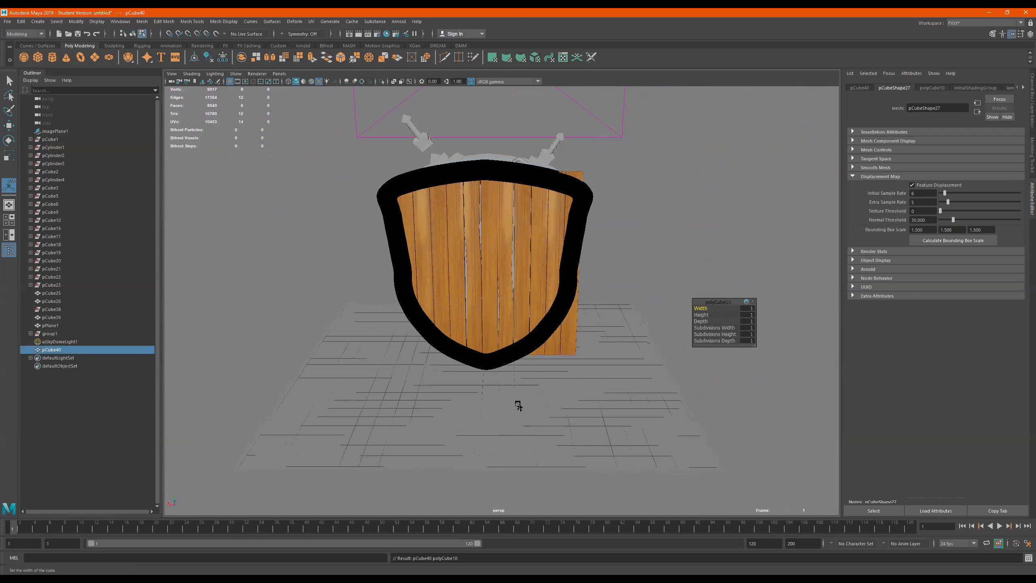
key("e")
left_click_drag(533, 387, 518, 395, "alt")
key("w")
left_click_drag(474, 345, 313, 87)
key("t")
key("r")
left_click_drag(401, 290, 418, 260, "alt")
Insert a horizontal edge loop near the upper end of the new bar.
right_click_drag(425, 240, 425, 260)
left_click(445, 58)
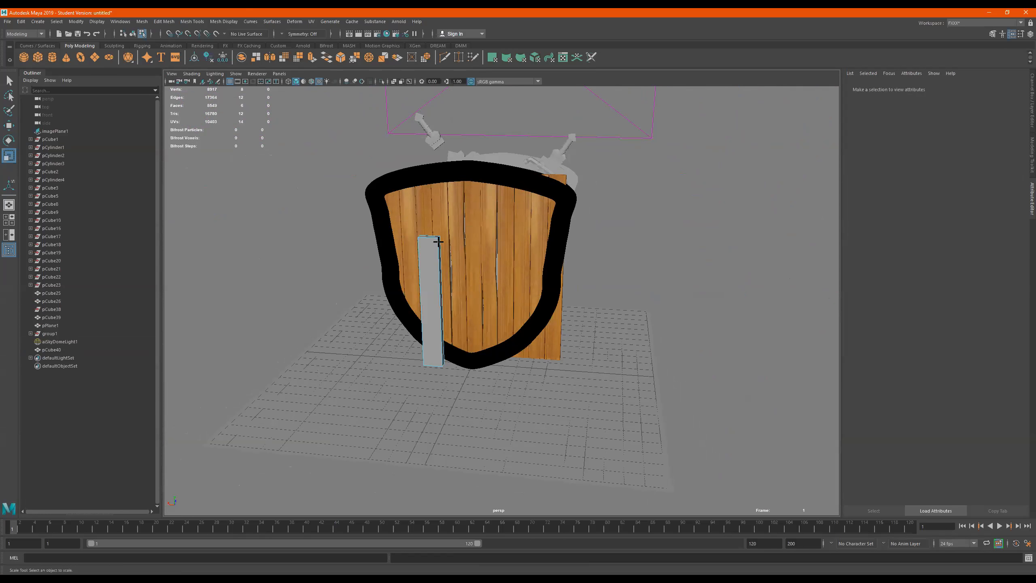
left_click(439, 250, "ctrl")
key("w")
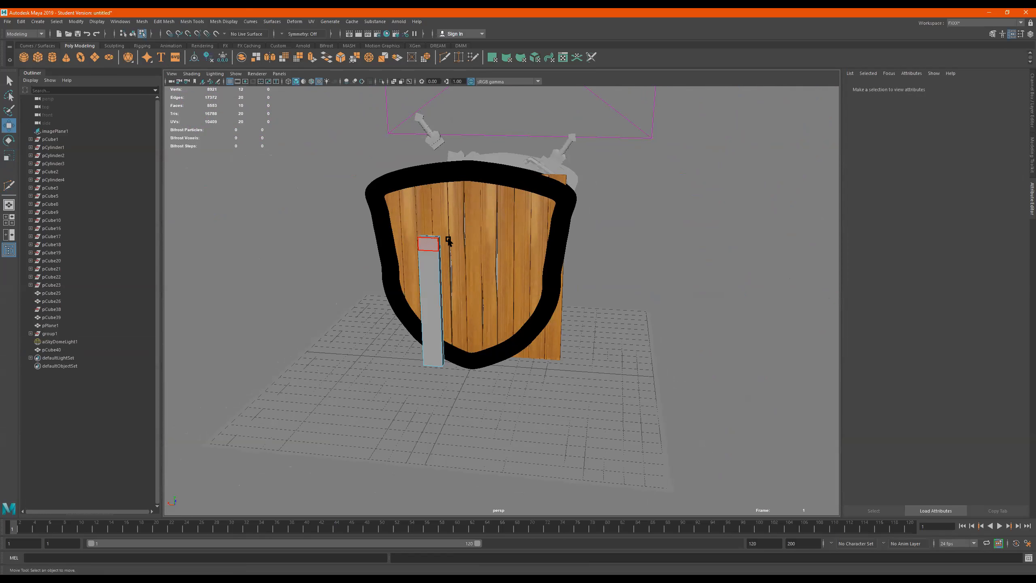
Extrude the two opposite side faces above the new edge loop with a thickness of 0.65 to form a crossguard.
scroll(439, 251, "up", 3)
left_click(410, 215)
left_click_drag(436, 220, 610, 264, "alt")
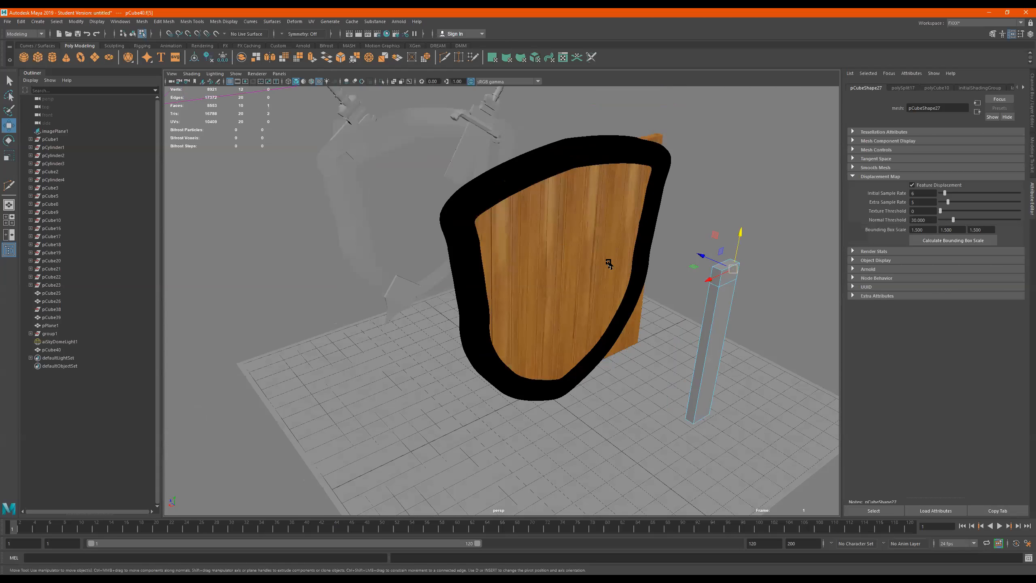
left_click(726, 292, "shift")
key("ctrl+e")
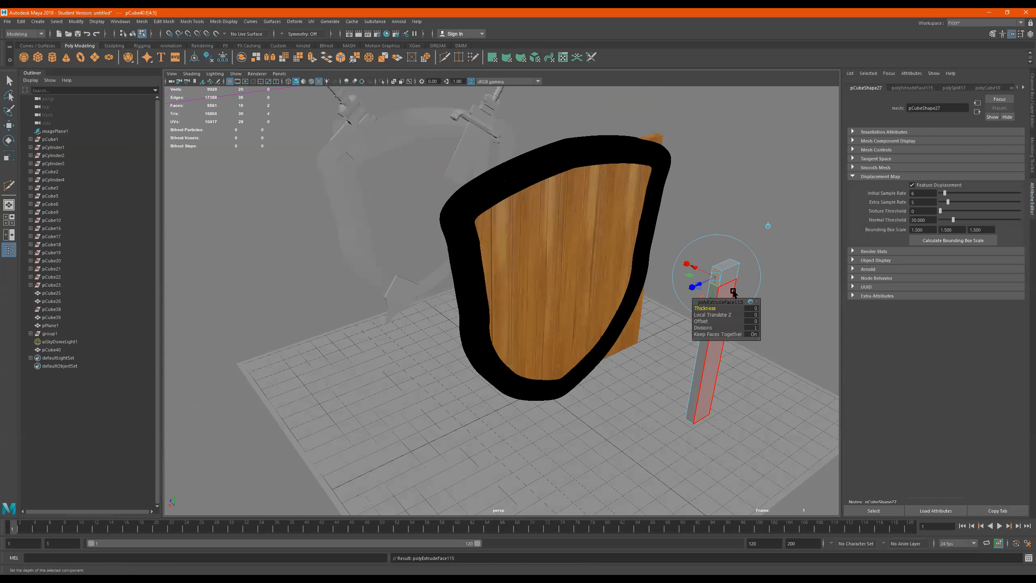
left_click_drag(712, 308, 733, 306)
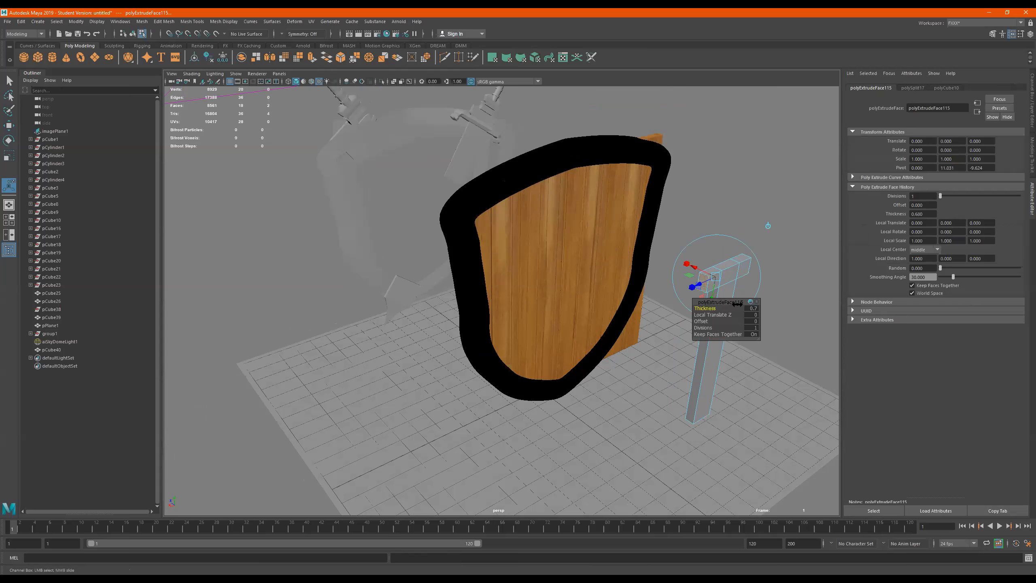
Extrude the top face above the crossguard upward by about 2.65 and widen its end to form the grip.
left_click(727, 266)
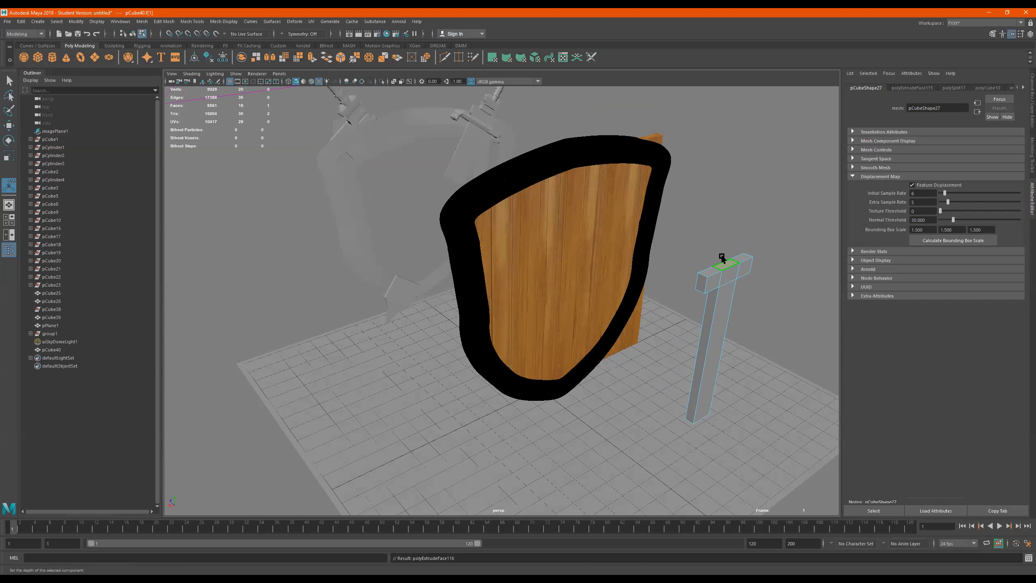
key("ctrl+e")
left_click_drag(728, 261, 737, 232)
key("r")
key("w")
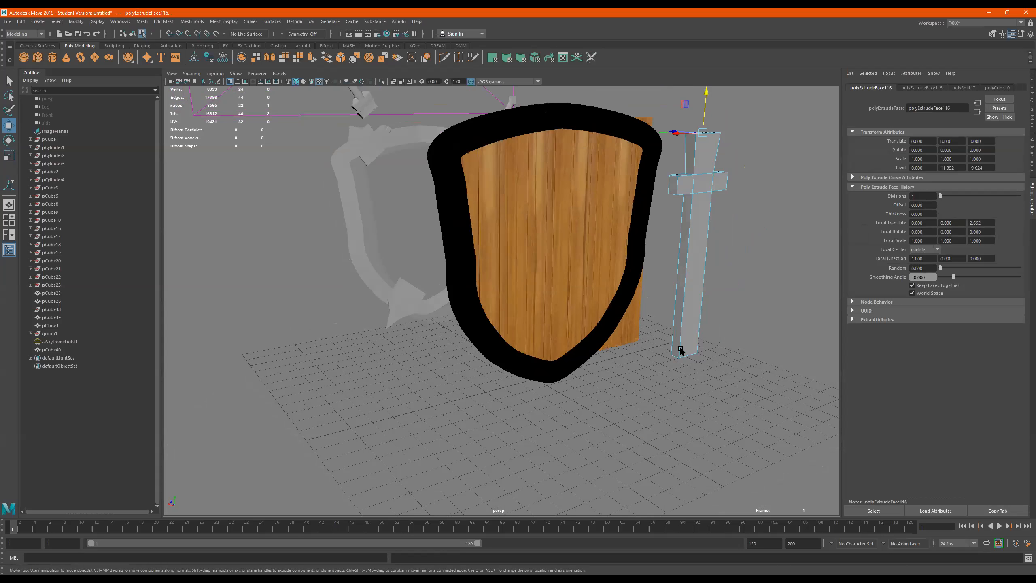
Select the vertices at the lower end of the new sword's blade for scaling.
left_click(685, 313)
right_click_drag(686, 312, 625, 309)
left_click_drag(746, 322, 641, 401)
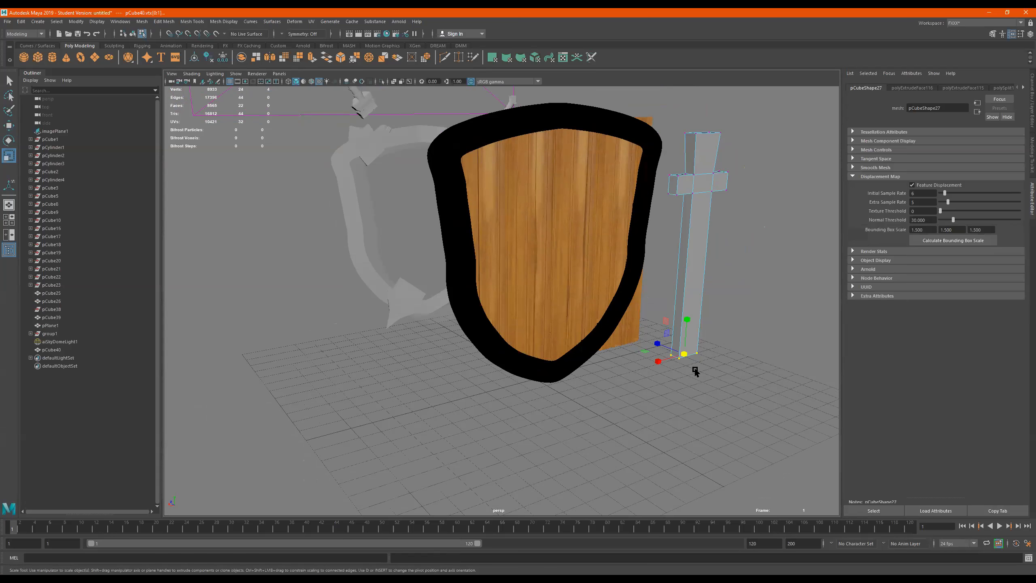
Scale the vertices at the bottom of the sword blade inward to form a narrow tip, and return to object mode.
key("r")
left_click_drag(658, 361, 689, 354)
right_click_drag(704, 191, 734, 167)
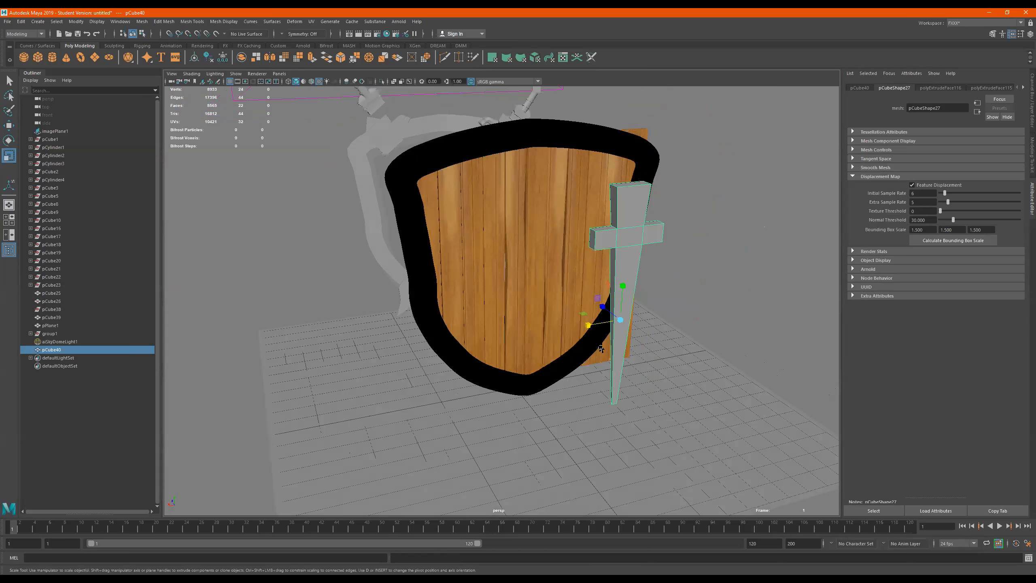
Try rotating the sword diagonally in front of the shield, and undo the rotation.
key("e")
left_click_drag(598, 306, 652, 289)
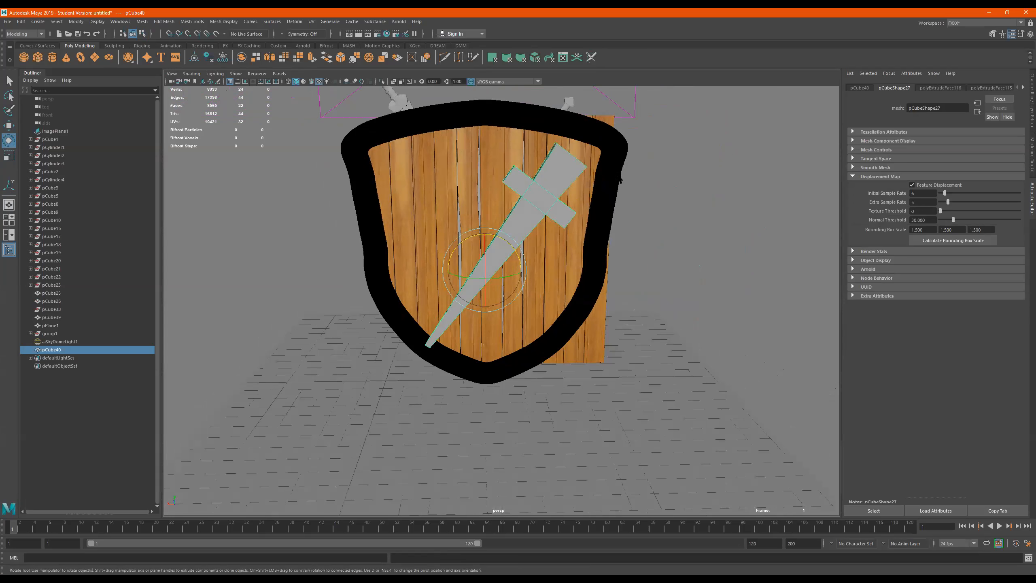
right_click_drag(669, 209, 584, 219, "alt")
key("ctrl+z")
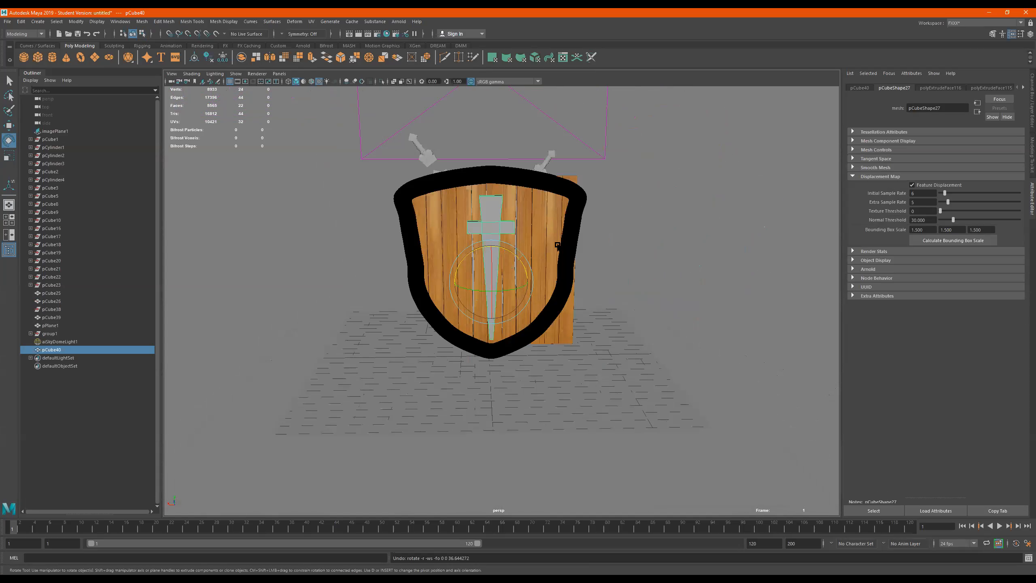
right_click_drag(507, 209, 545, 219, "alt")
mouse_move(489, 237)
left_mouse_down("alt")
mouse_move(537, 238)
mouse_move(492, 231)
mouse_move(483, 249)
left_mouse_up("alt")
left_click_drag(582, 253, 628, 300, "alt")
key("w")
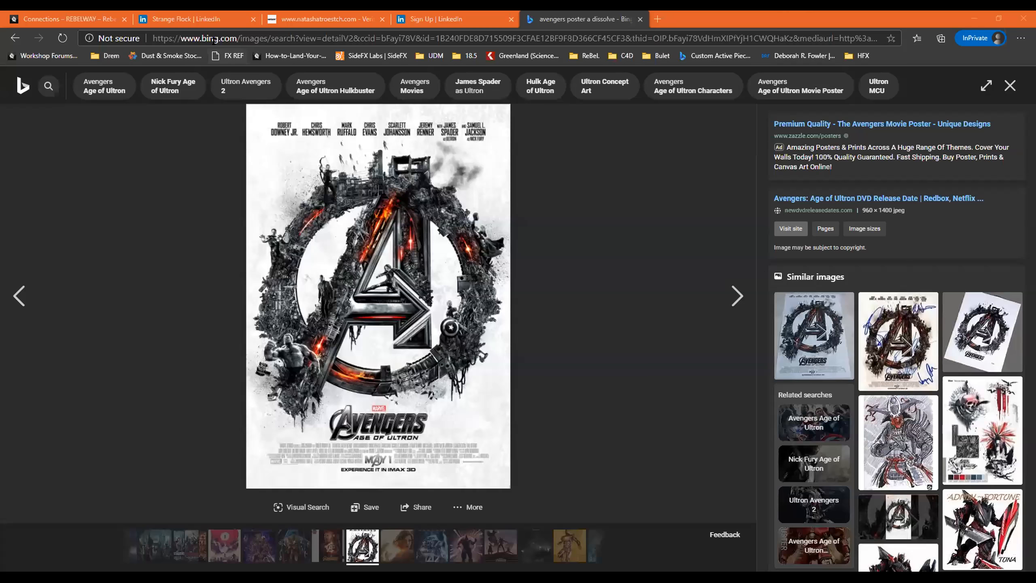
Switch to the web browser and run a Bing image search for "tpose".
left_click(215, 39)
type("tp")
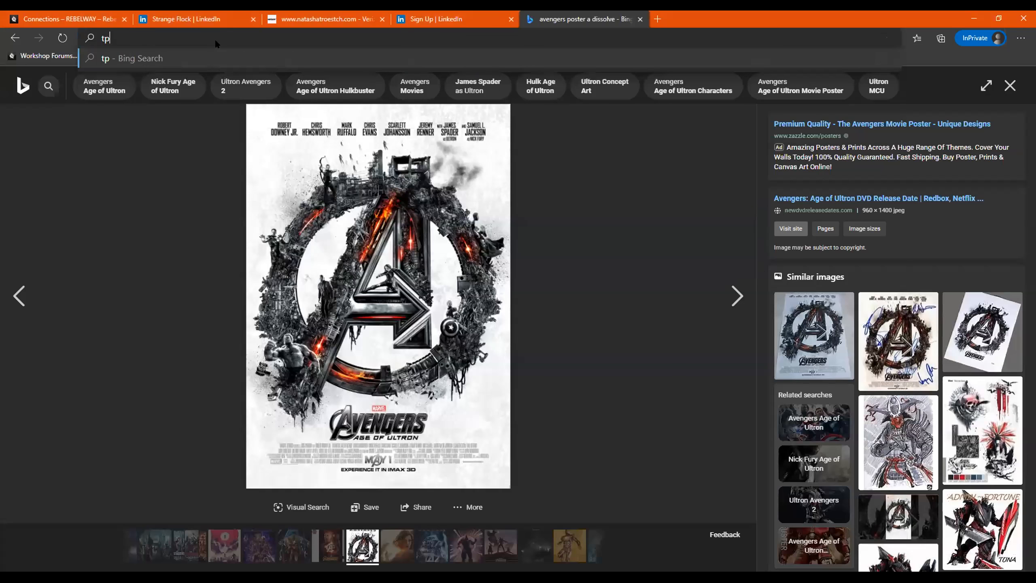
type("ose")
key("Return")
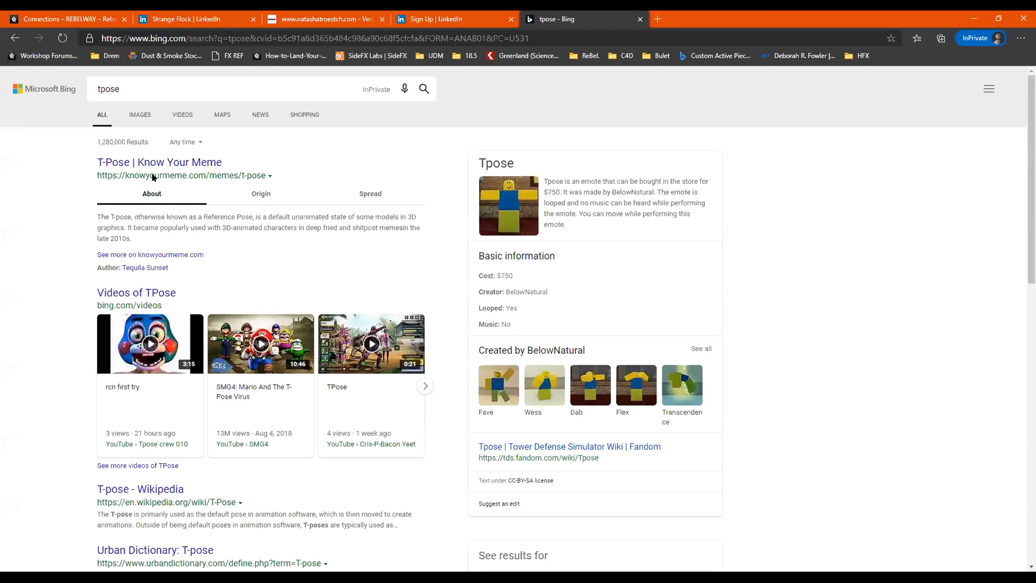
left_click(140, 115)
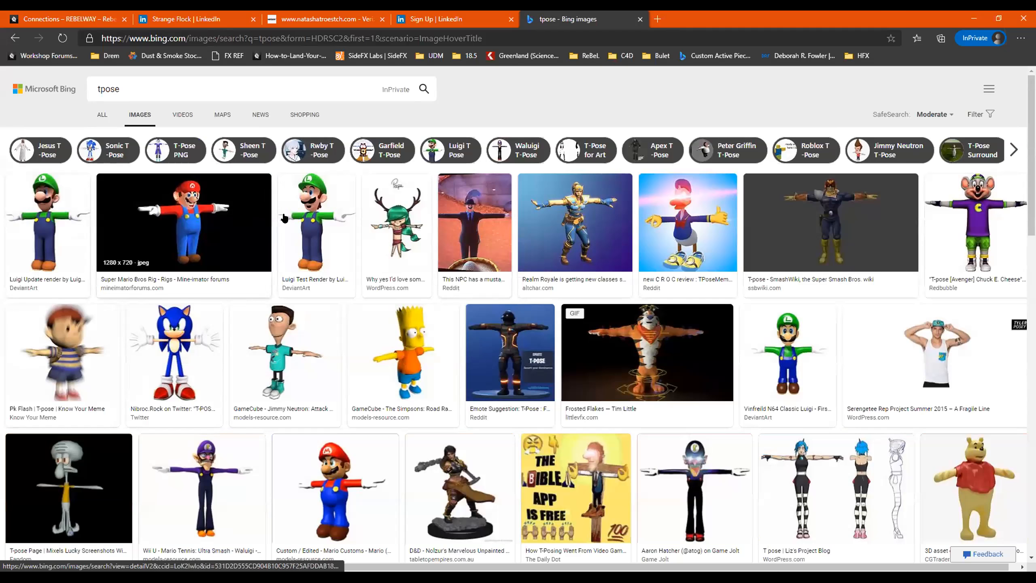
View the Frosted Flakes tiger image enlarged, close it, and browse more of the T-pose image results.
left_click(644, 345)
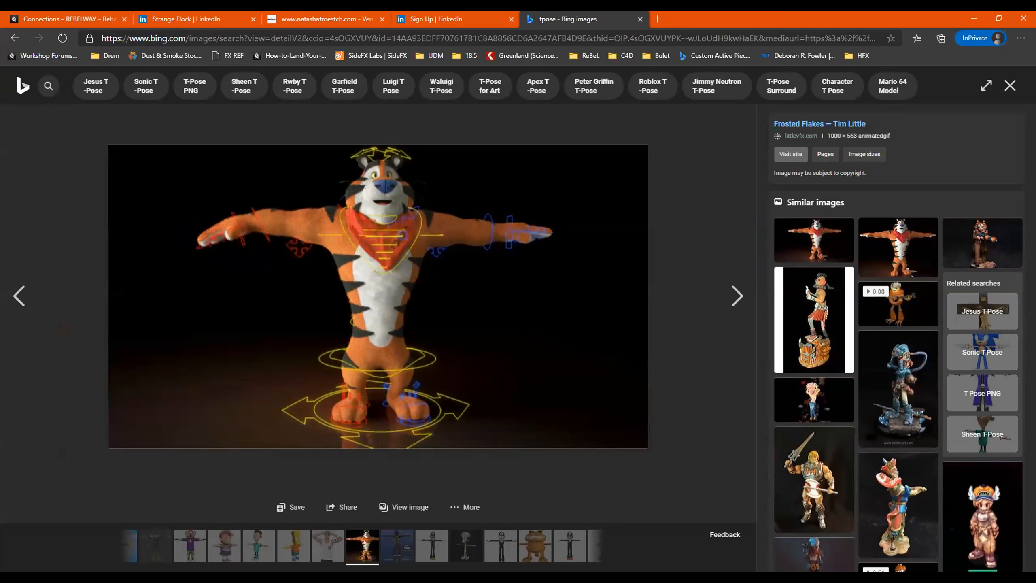
left_click(1010, 85)
scroll(433, 359, "down", 7)
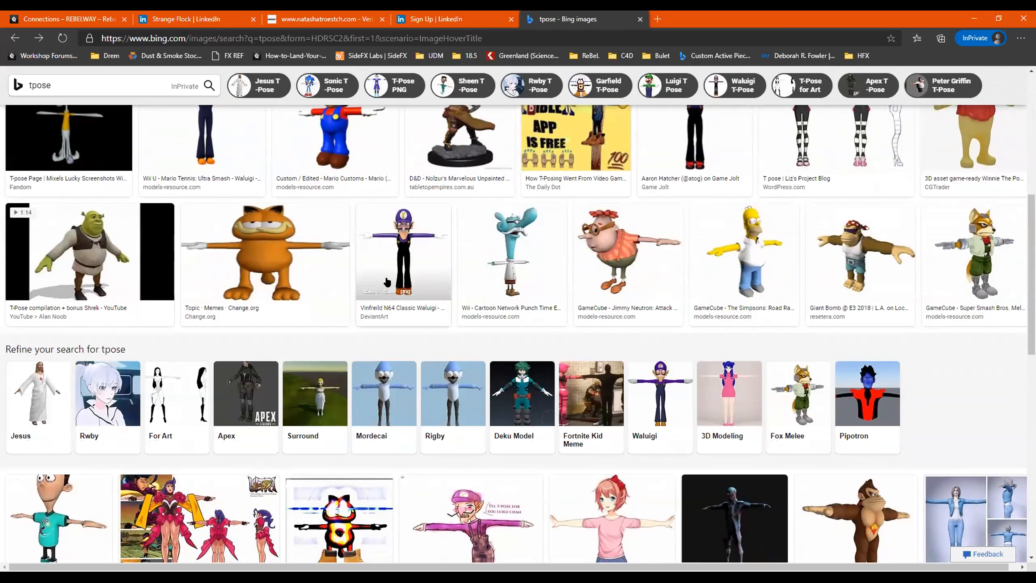
scroll(503, 377, "up", 5)
scroll(504, 378, "up", 3)
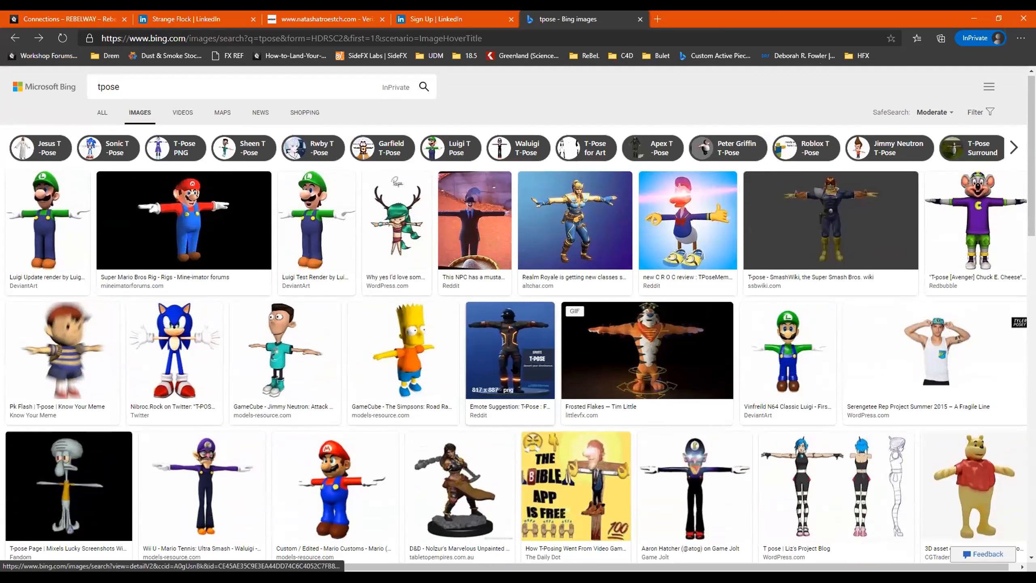
Refine the image search to "tpose terminator".
left_click(137, 85)
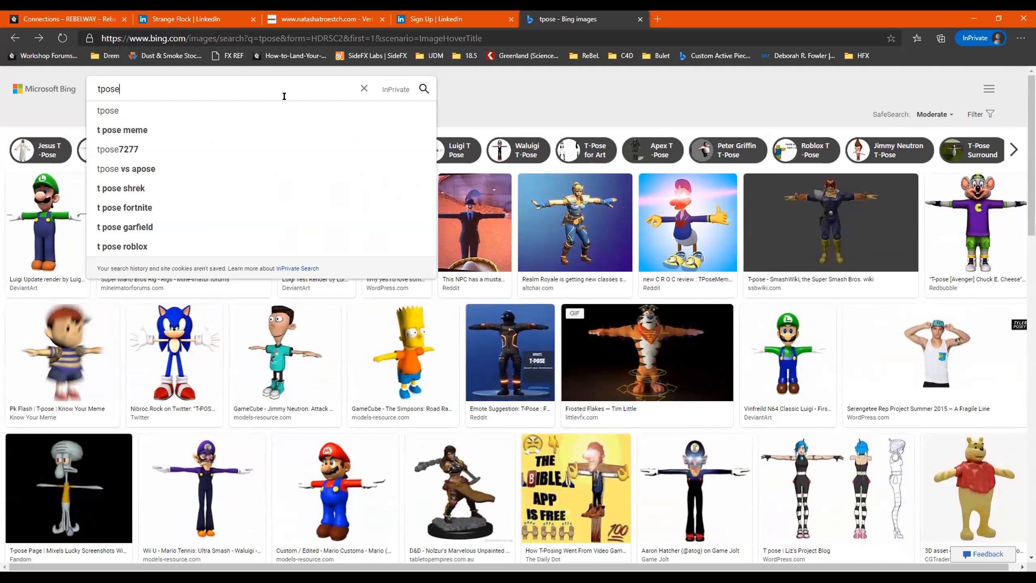
type("te")
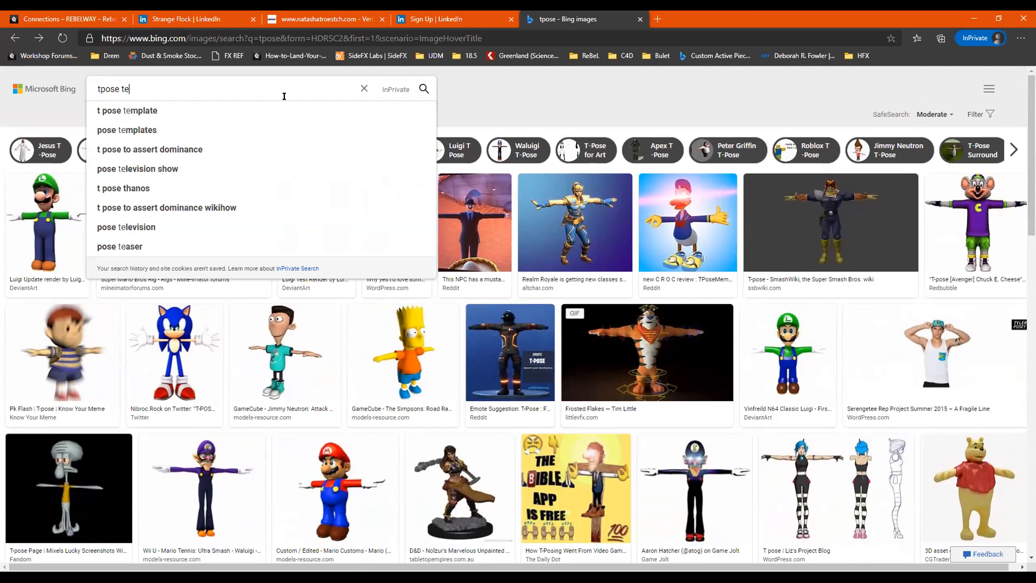
type("rminator")
key("Return")
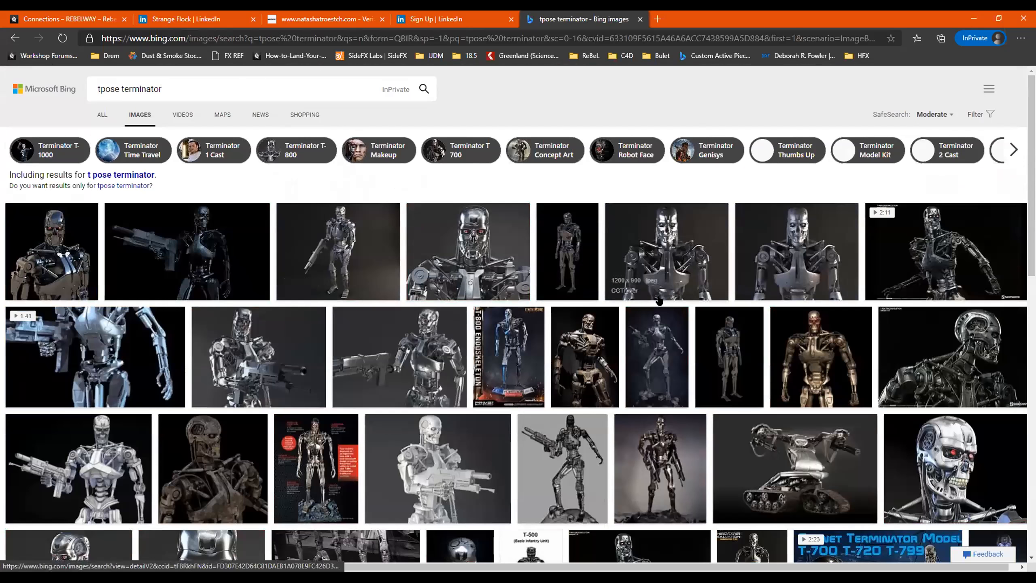
Browse the Terminator results, view the T-600 robot T-pose image enlarged, and close it.
scroll(505, 339, "down", 2)
scroll(507, 333, "down", 5)
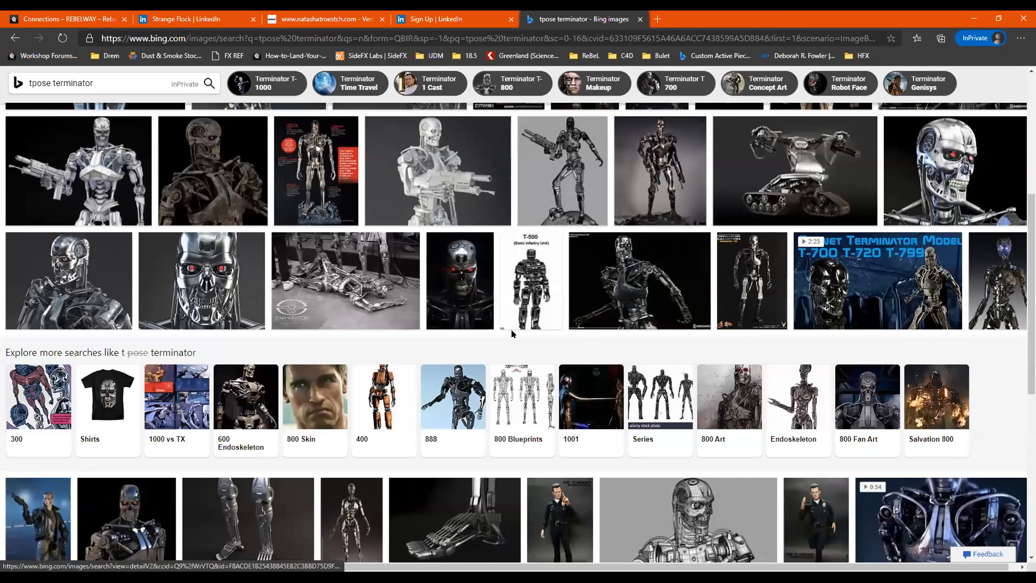
scroll(551, 327, "down", 5)
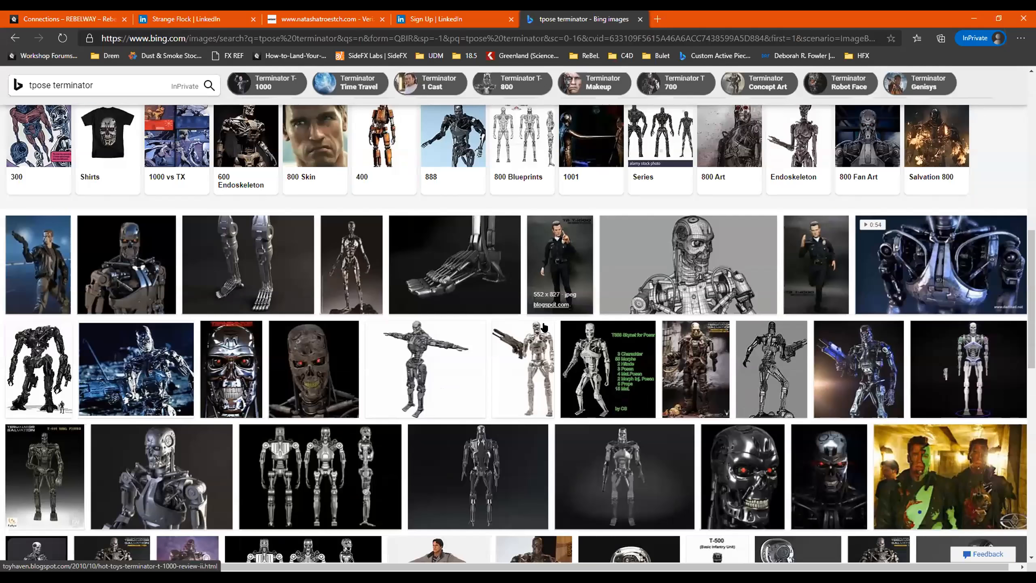
scroll(544, 327, "down", 1)
left_click(460, 314)
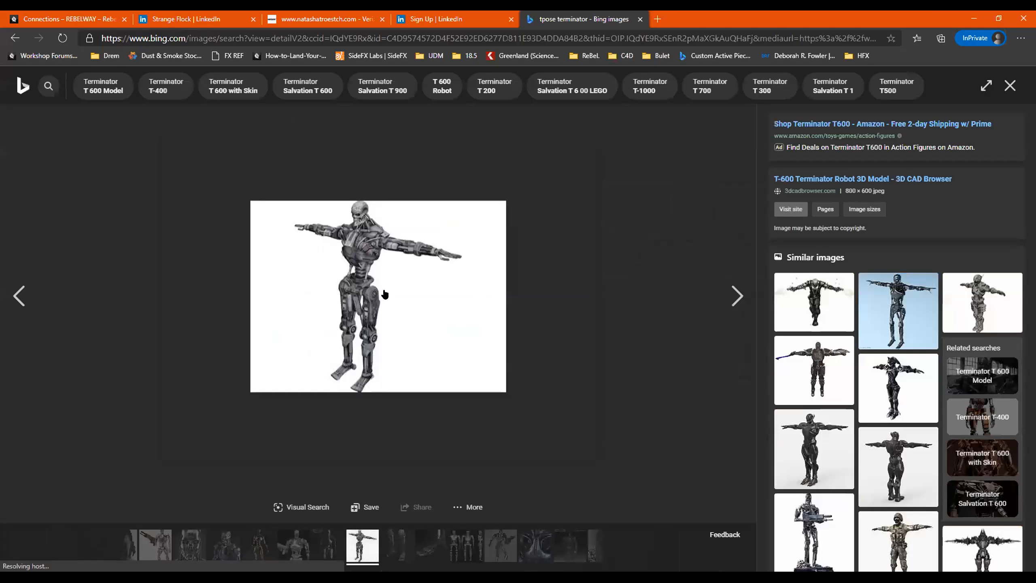
left_click(1010, 86)
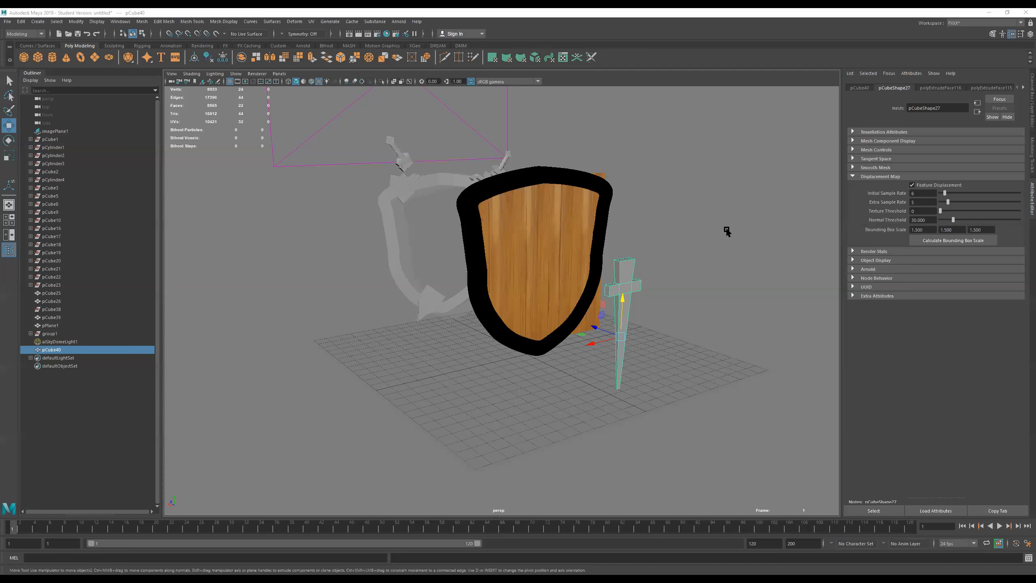
Switch back to Maya and examine the shield and sword from several angles.
left_click_drag(727, 231, 626, 256, "alt")
right_click_drag(584, 249, 707, 277, "alt")
left_click_drag(706, 277, 492, 270, "alt")
left_click(478, 256)
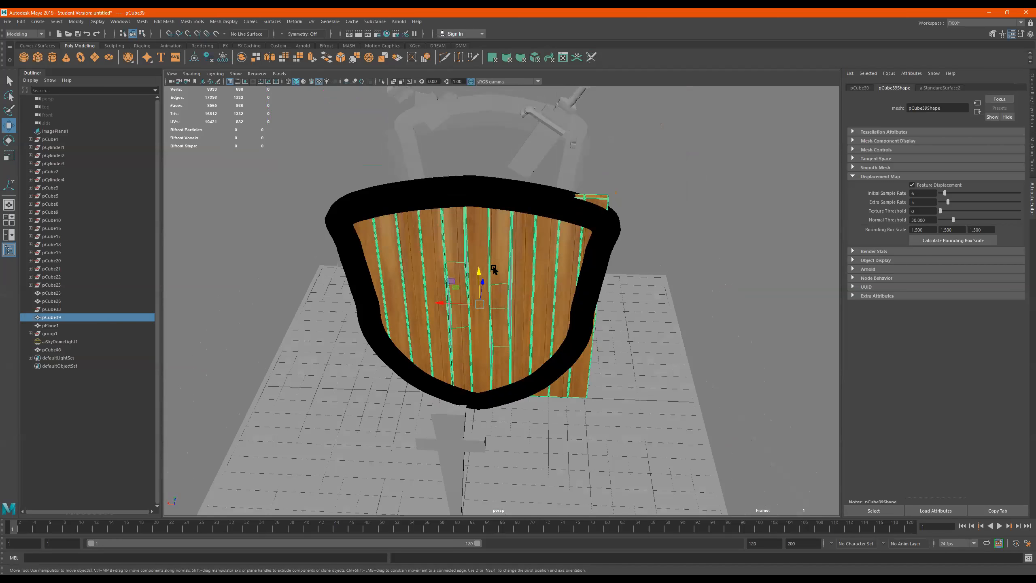
left_click_drag(548, 306, 496, 236, "alt")
right_click_drag(496, 237, 424, 240, "alt")
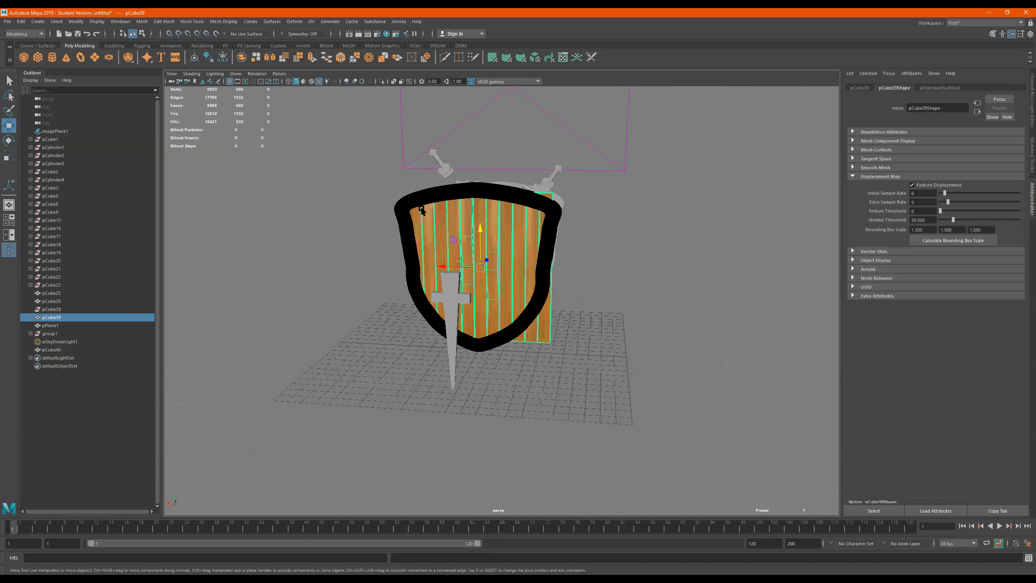
left_click_drag(539, 247, 578, 261, "alt")
middle_click_drag(590, 308, 591, 311, "alt")
right_click_drag(591, 310, 665, 304, "alt")
left_click_drag(665, 304, 662, 305, "alt")
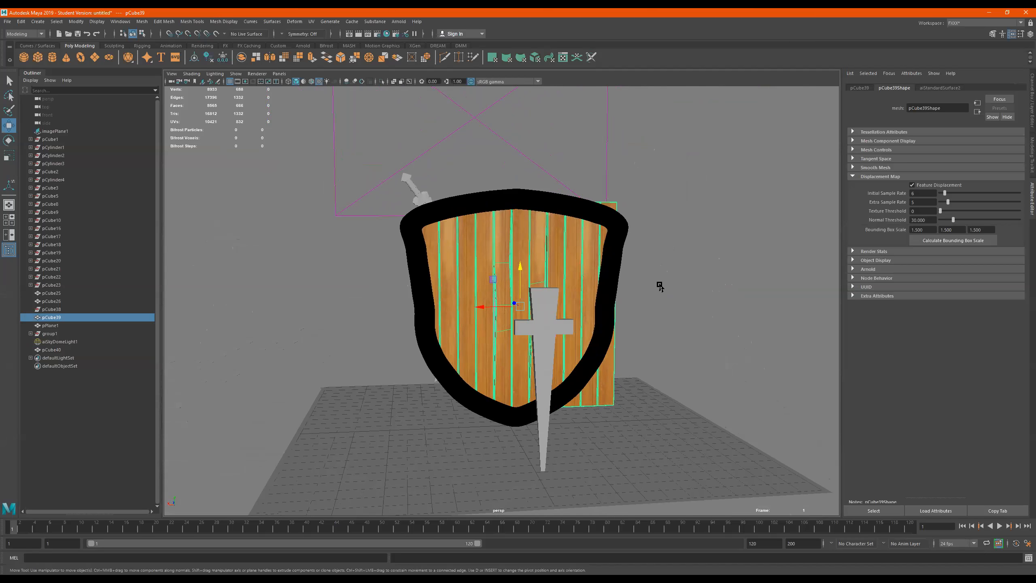
left_click_drag(667, 233, 717, 231, "alt")
Connect a File texture node to the skydome light's Intensity and show the file node's attributes.
left_click(725, 248)
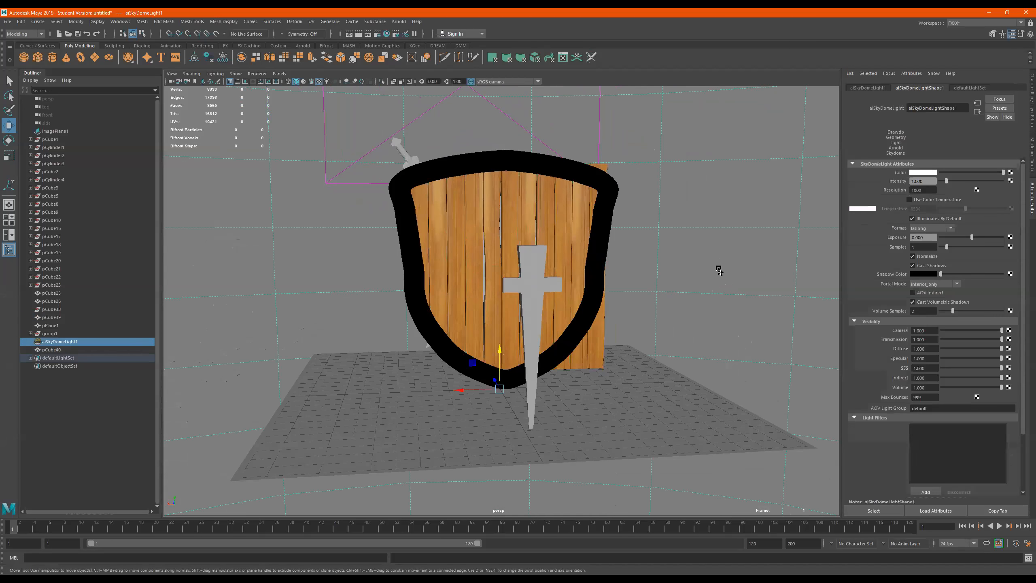
left_click(1010, 181)
left_click(337, 223)
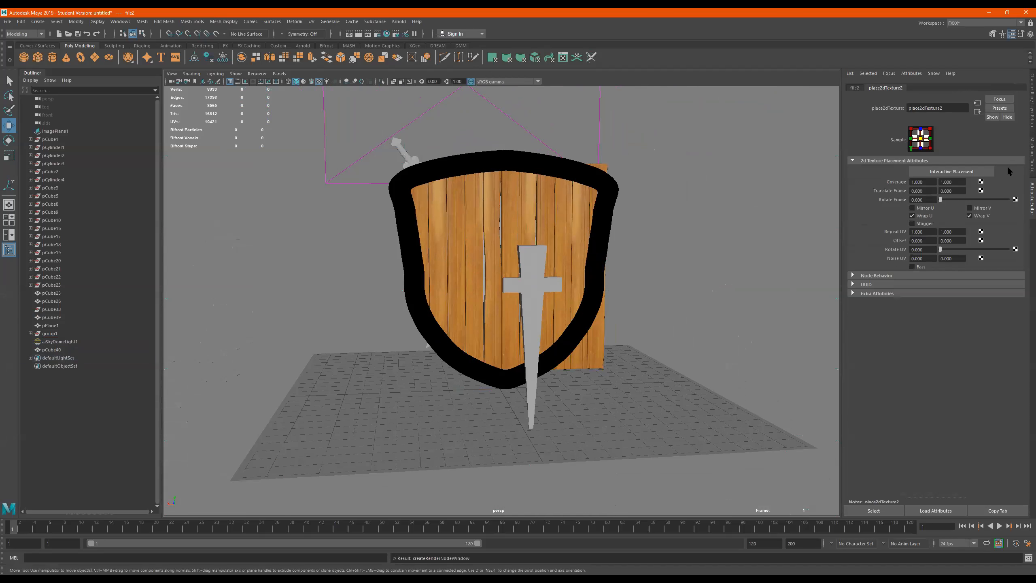
left_click(858, 87)
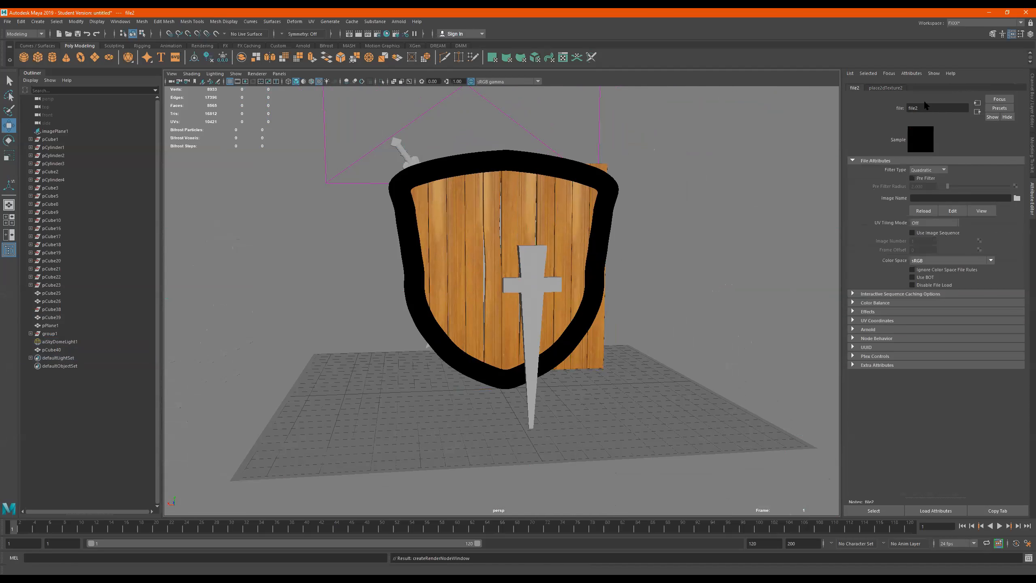
Load the kloppenheim_07 .tx sky image from the Downloads folder as the file node's image.
left_click(1017, 198)
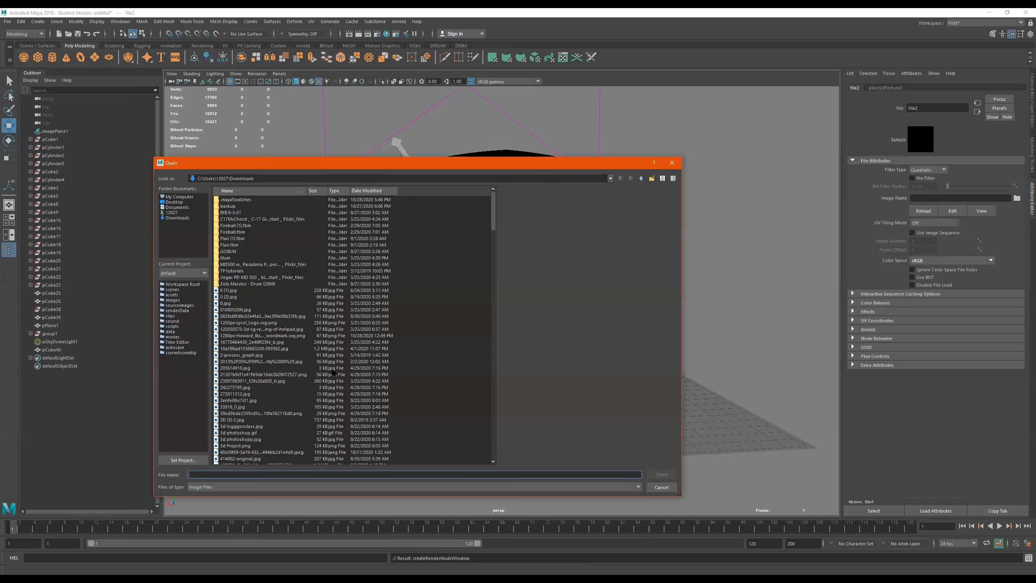
scroll(333, 373, "down", 15)
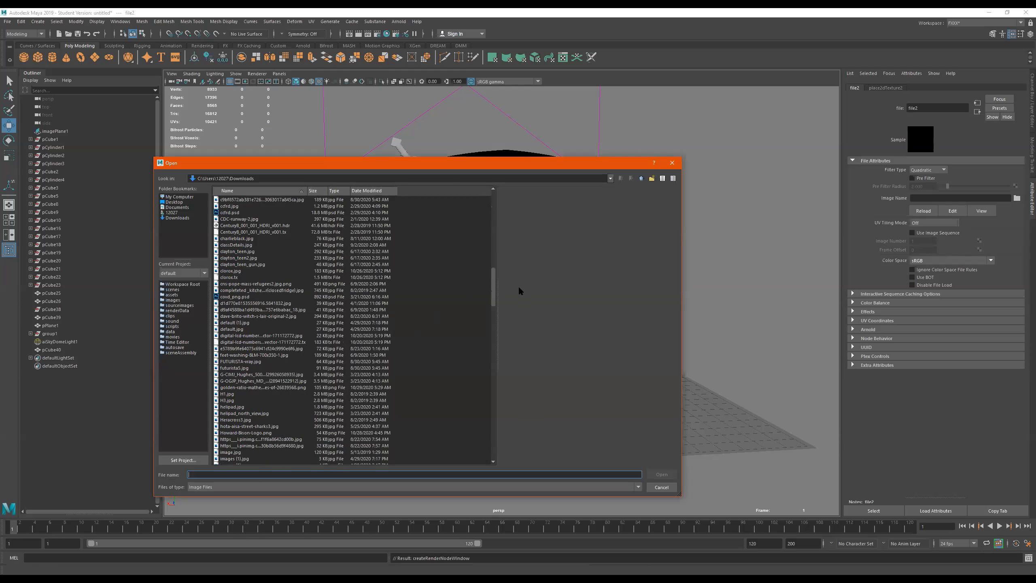
left_click(336, 192)
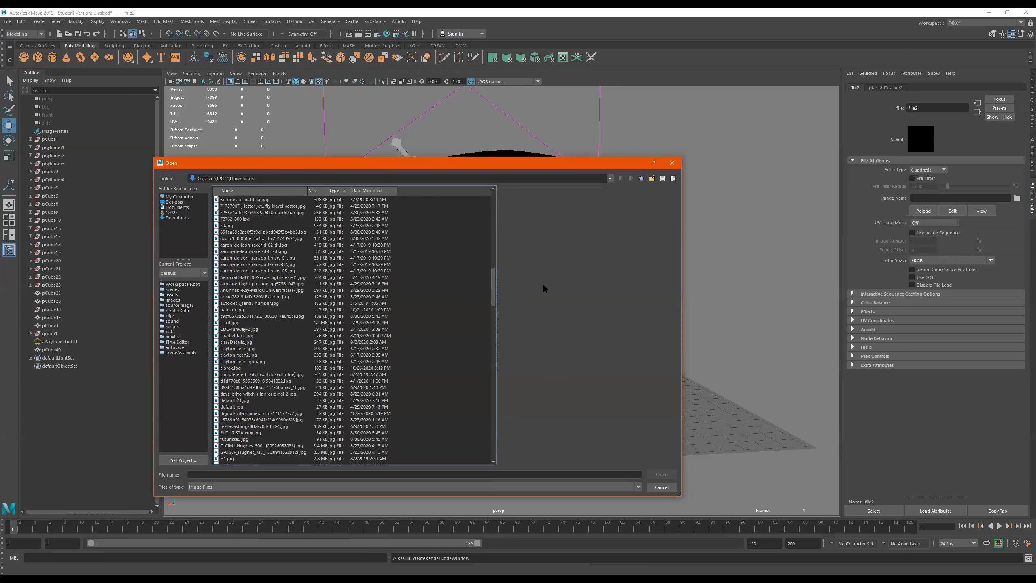
left_click_drag(494, 286, 493, 444)
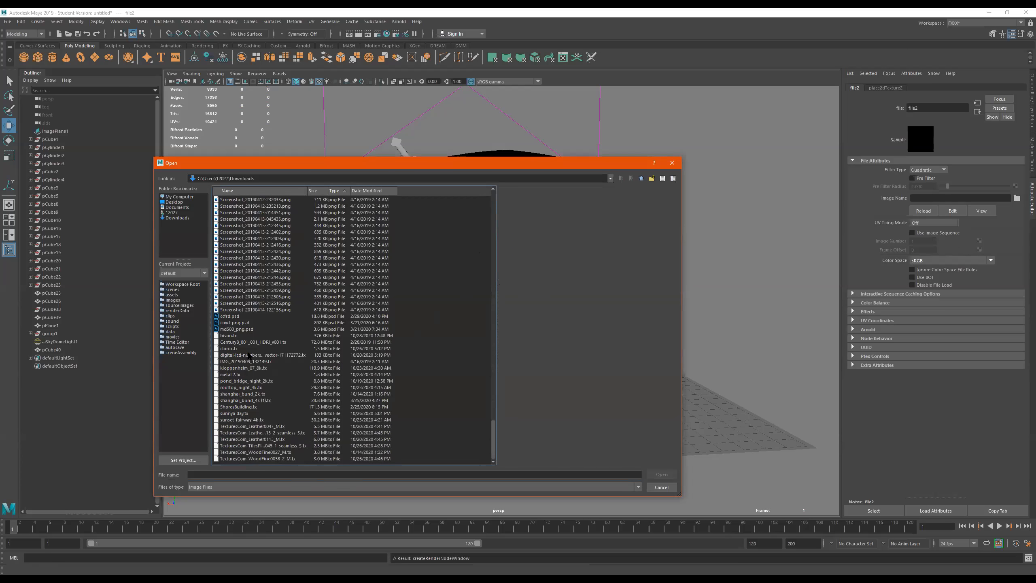
left_click(239, 414)
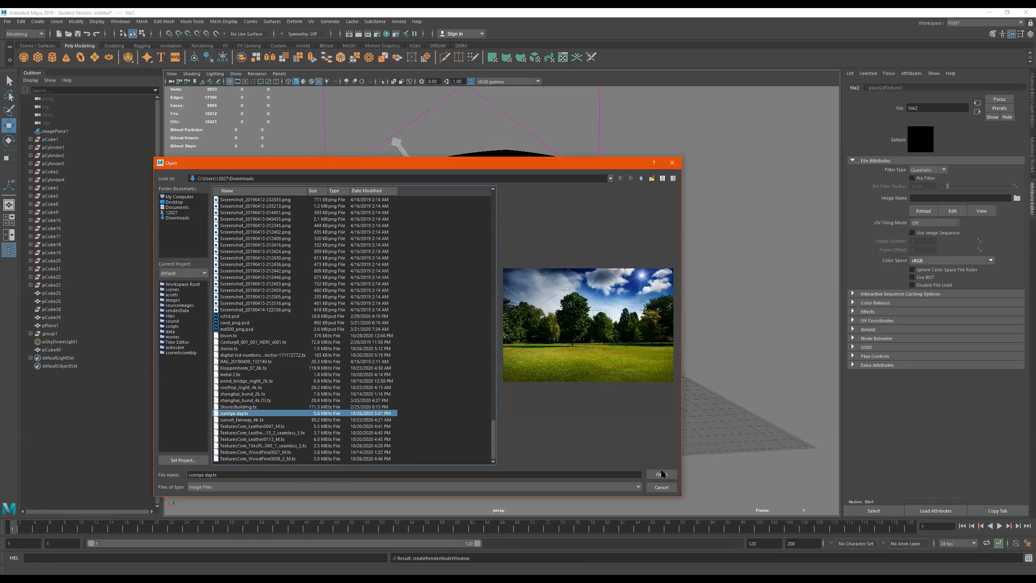
left_click(254, 420)
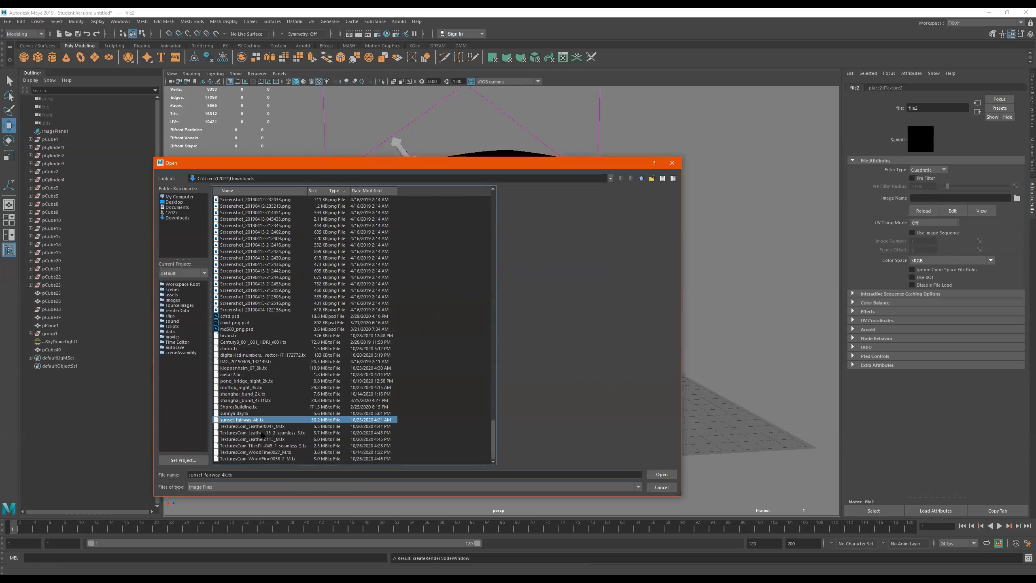
left_click(256, 369)
left_click(661, 474)
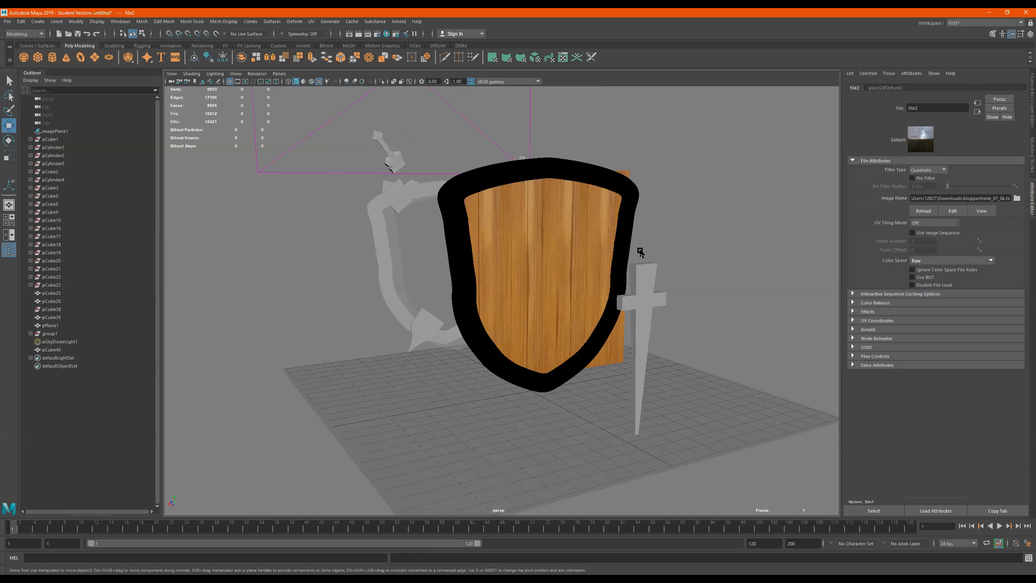
Reselect the skydome light and examine the scene from farther out, along with the light's intensity texture settings.
left_click(741, 225)
left_click_drag(730, 227, 732, 224, "alt")
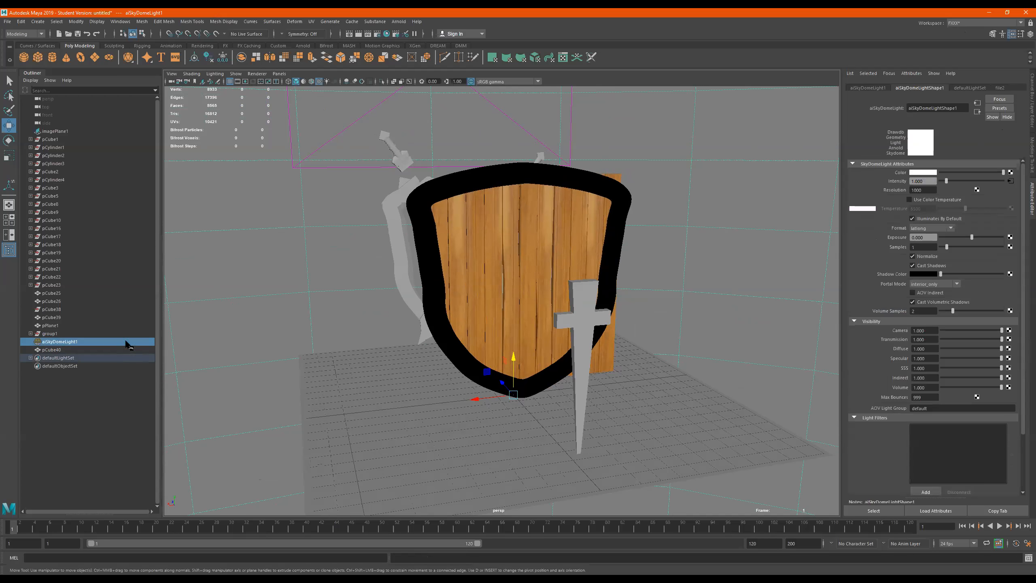
left_click(380, 81)
left_click(380, 81)
scroll(641, 206, "down", 5)
left_click_drag(643, 215, 770, 208, "alt")
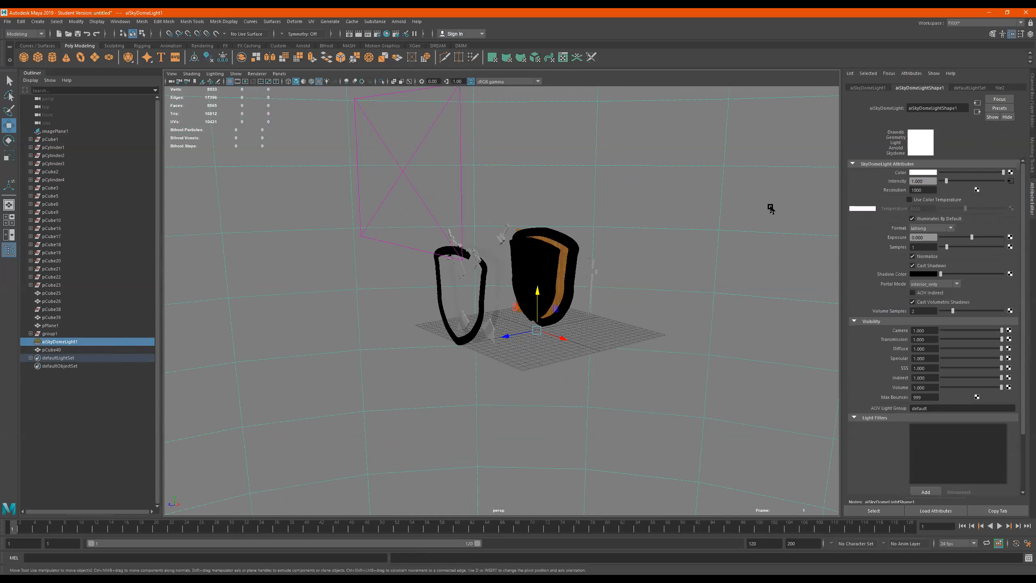
left_click(1010, 181)
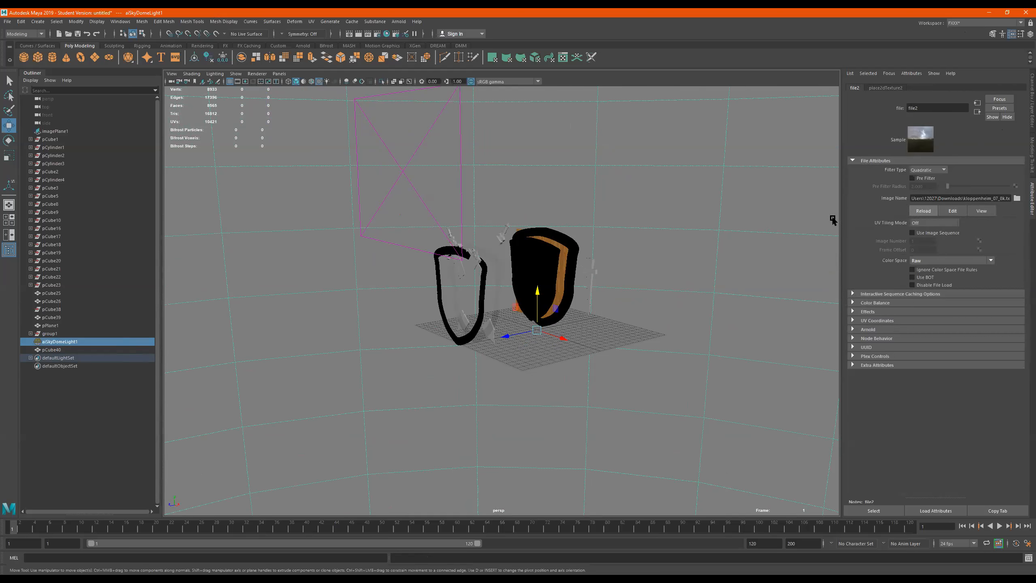
Delete the skydome light from the scene.
left_click_drag(731, 222, 631, 212, "alt")
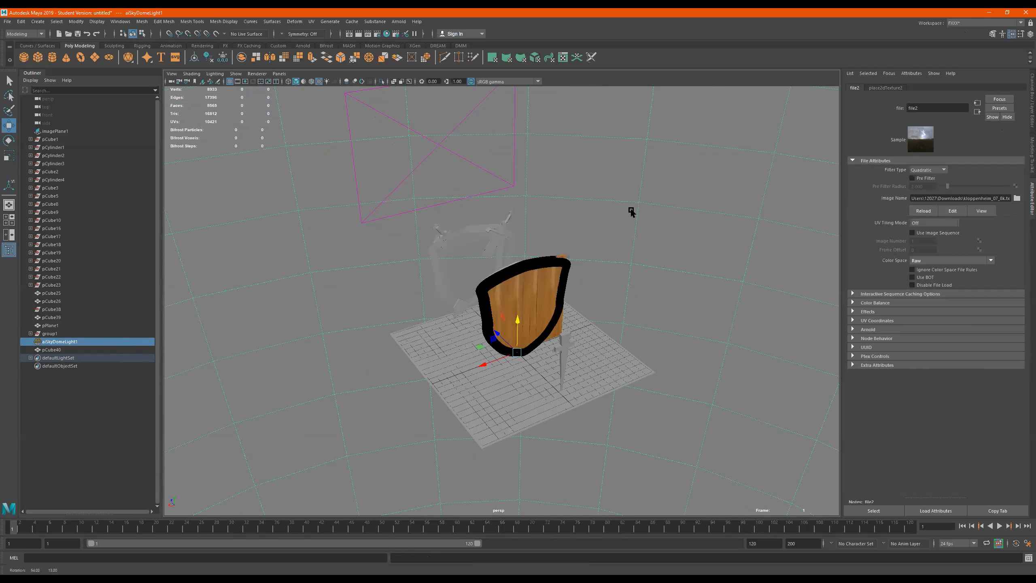
left_click(695, 163)
left_click(695, 163)
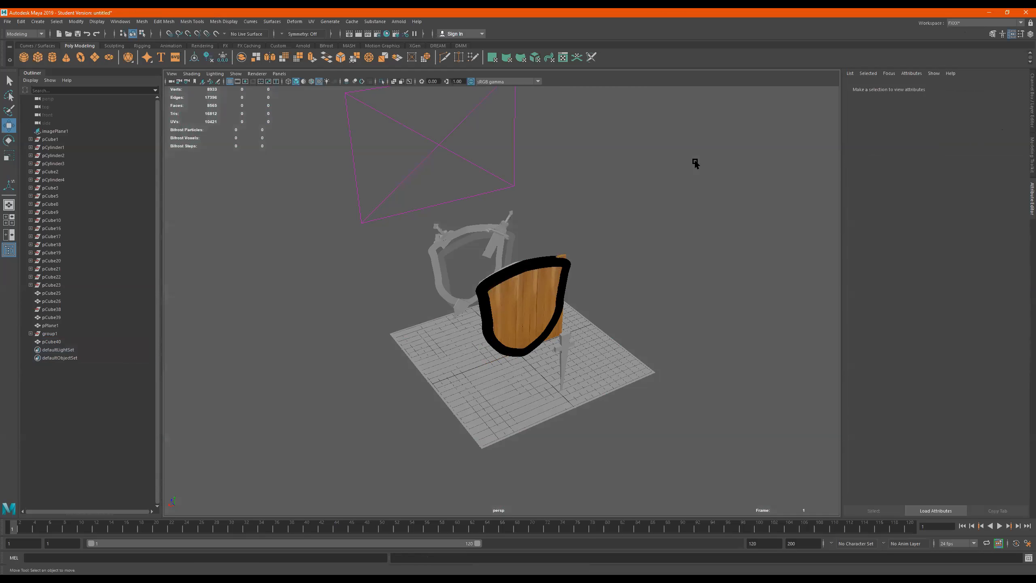
Create a new Arnold skydome light in the shield and sword scene.
left_click_drag(666, 289, 627, 264, "alt")
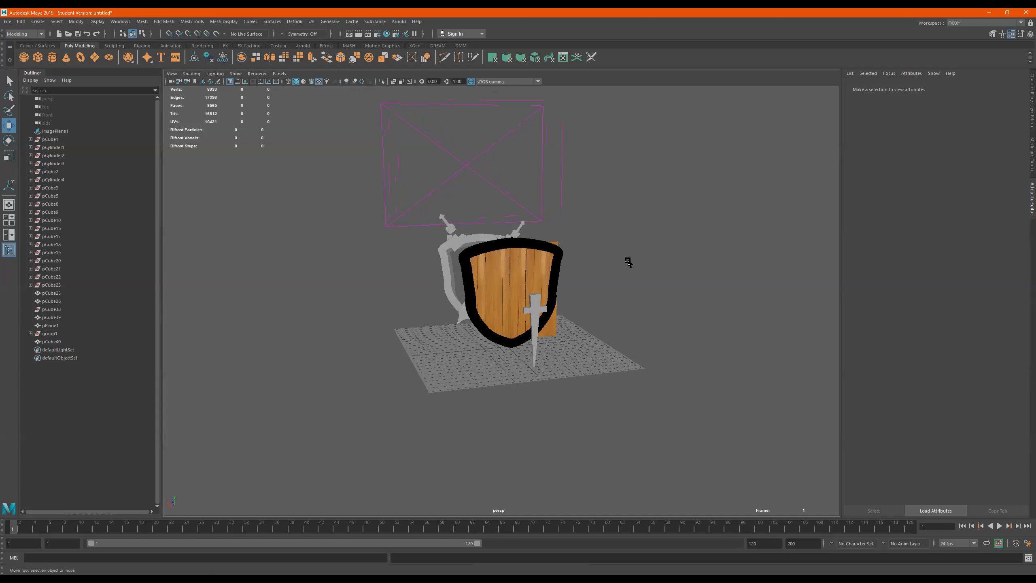
right_click_drag(475, 263, 583, 253, "alt")
scroll(584, 252, "up", 3)
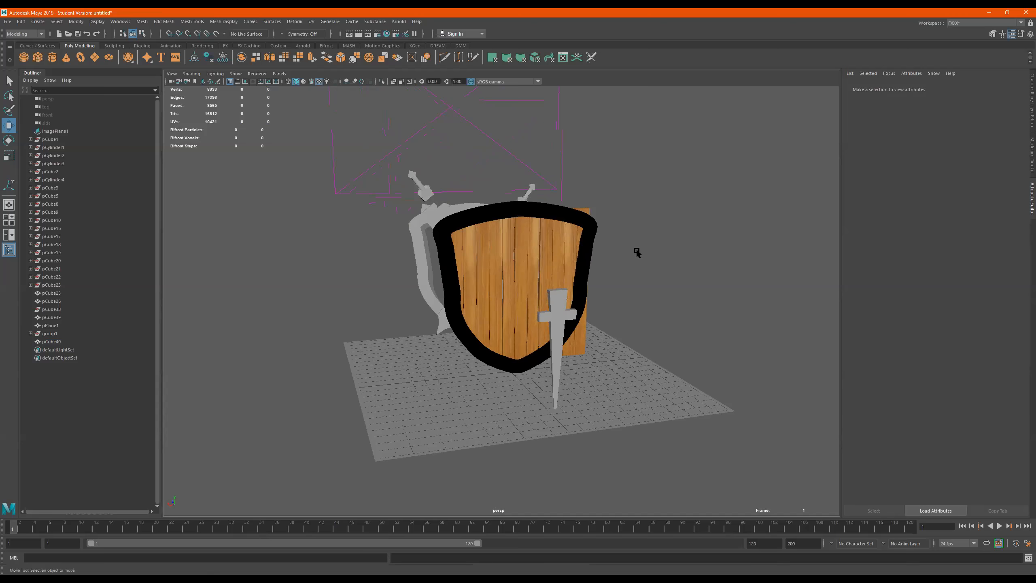
left_click_drag(643, 268, 596, 273, "alt")
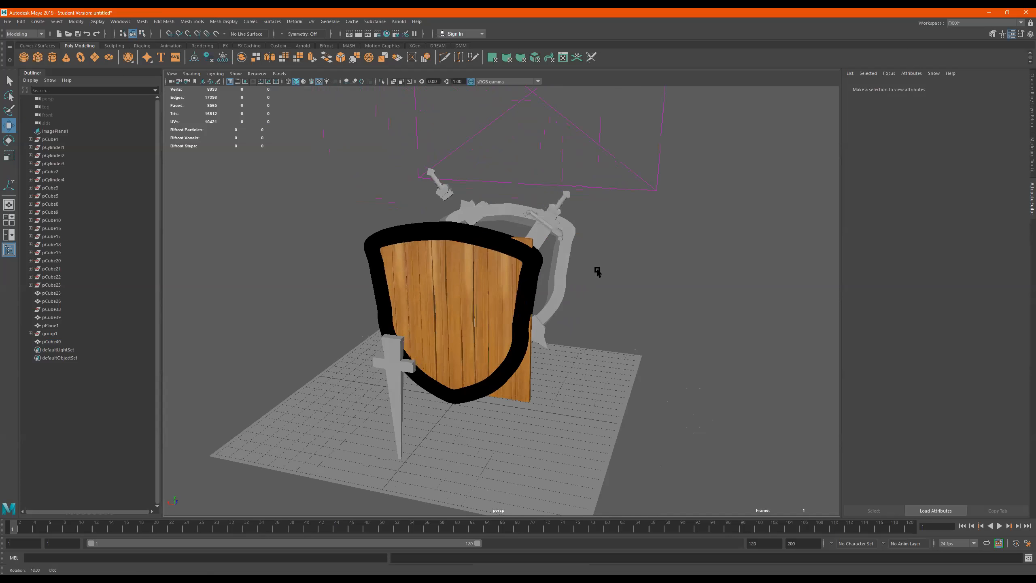
left_click(396, 22)
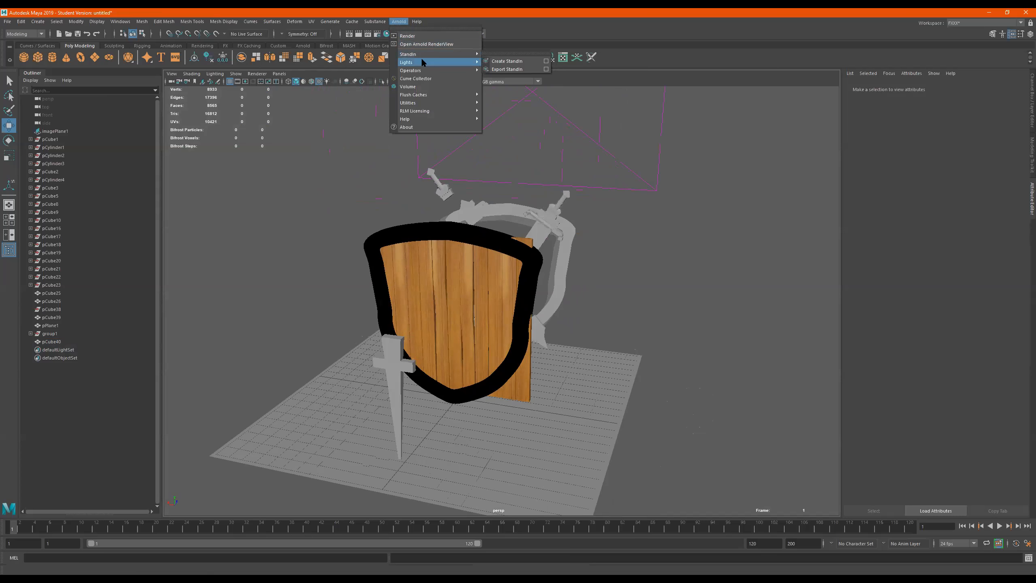
left_click(530, 86)
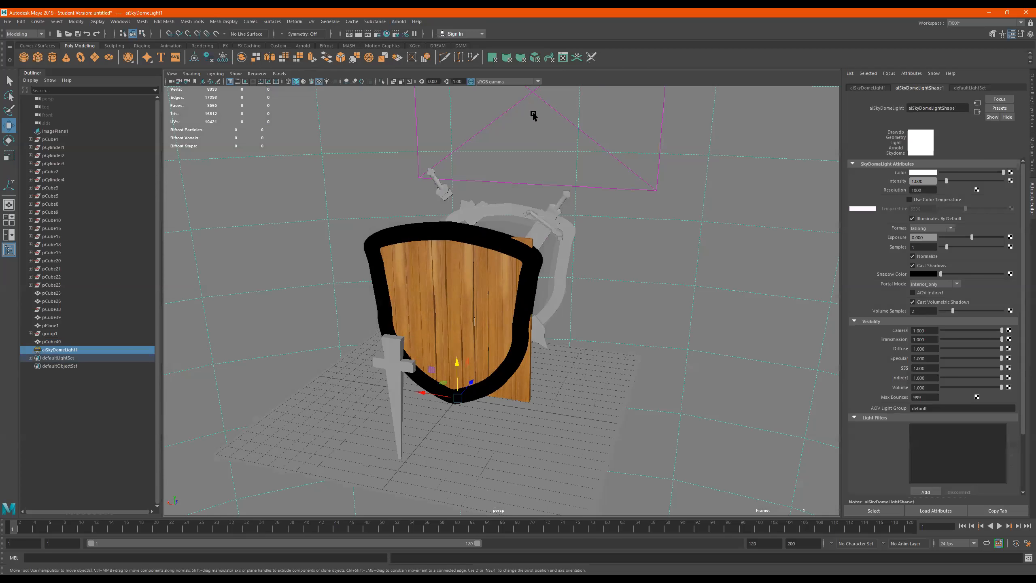
Connect a File texture to the skydome light's Color and load kloppenheim_07_8k.tx from the Downloads folder as its image.
left_click(1011, 172)
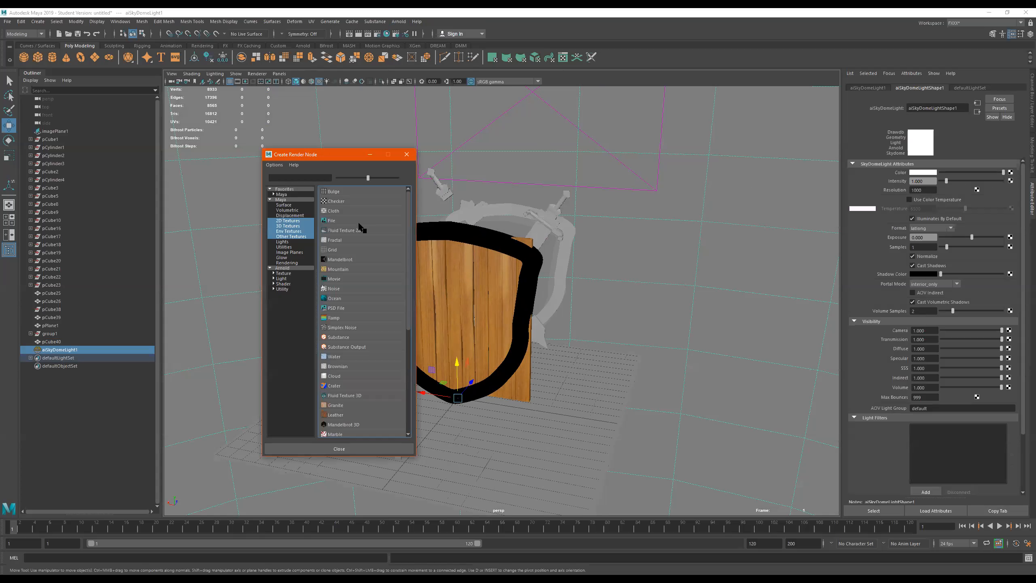
left_click(343, 221)
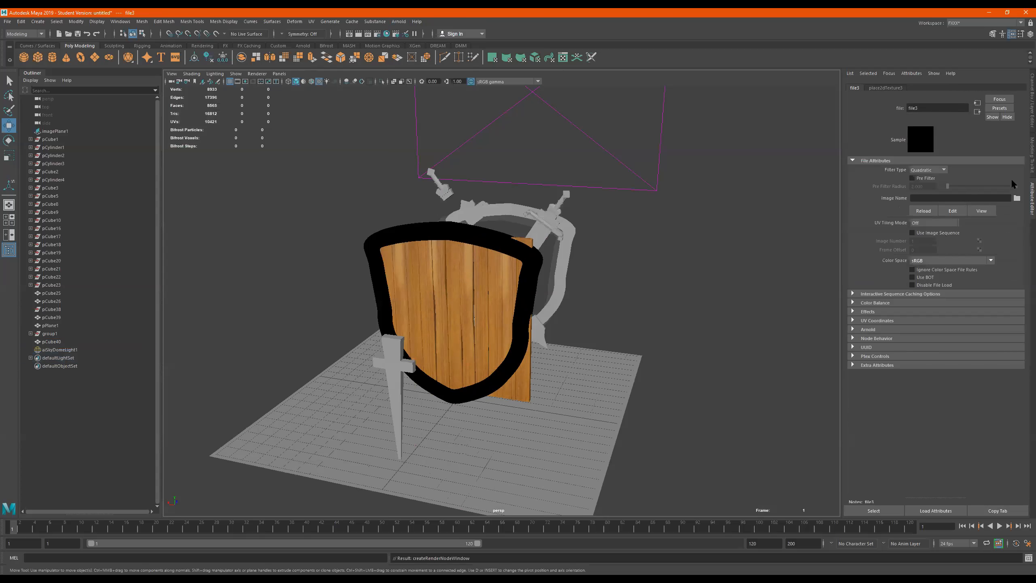
left_click(1016, 198)
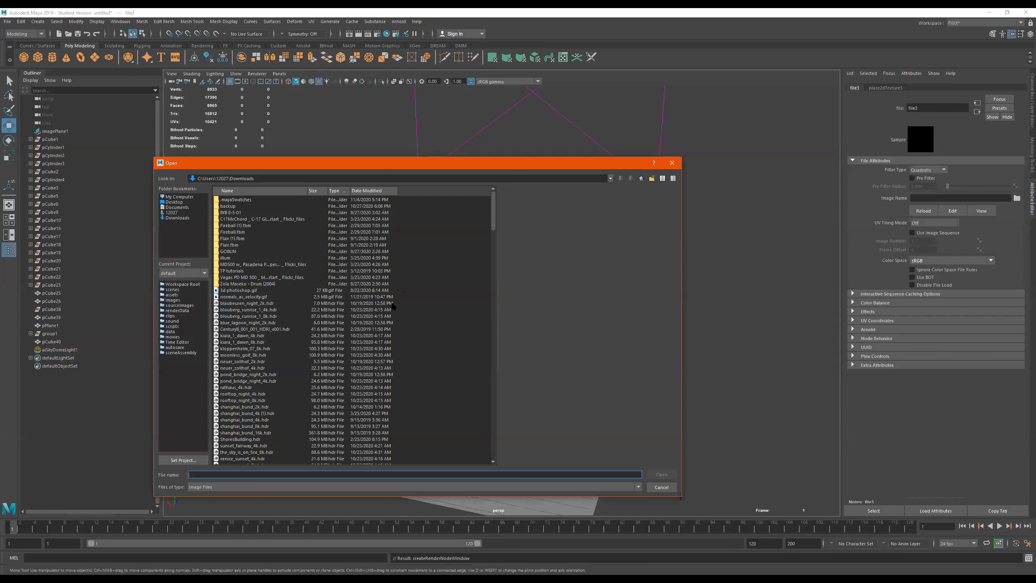
left_click_drag(494, 223, 488, 467)
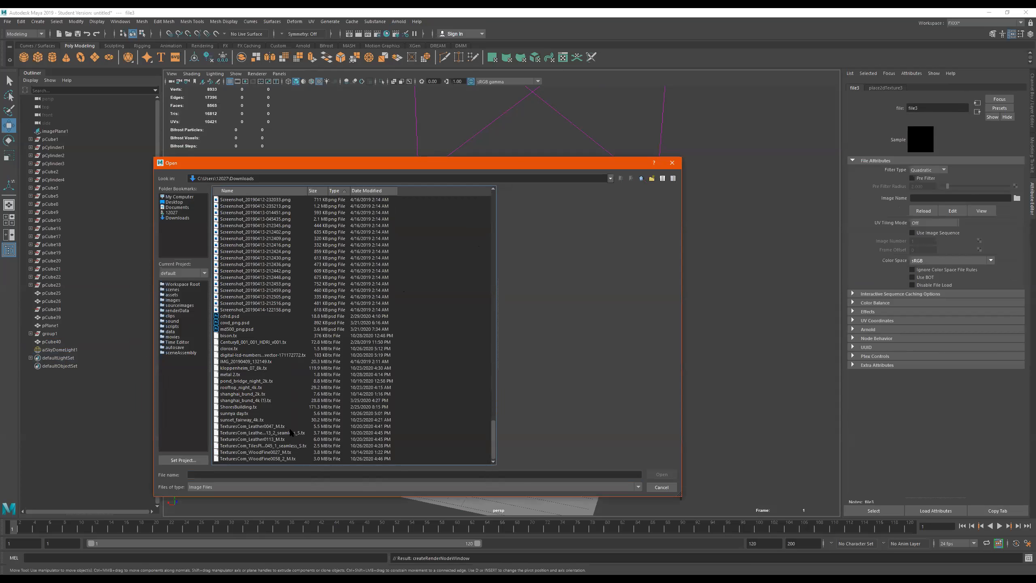
left_click(253, 368)
double_click(253, 368)
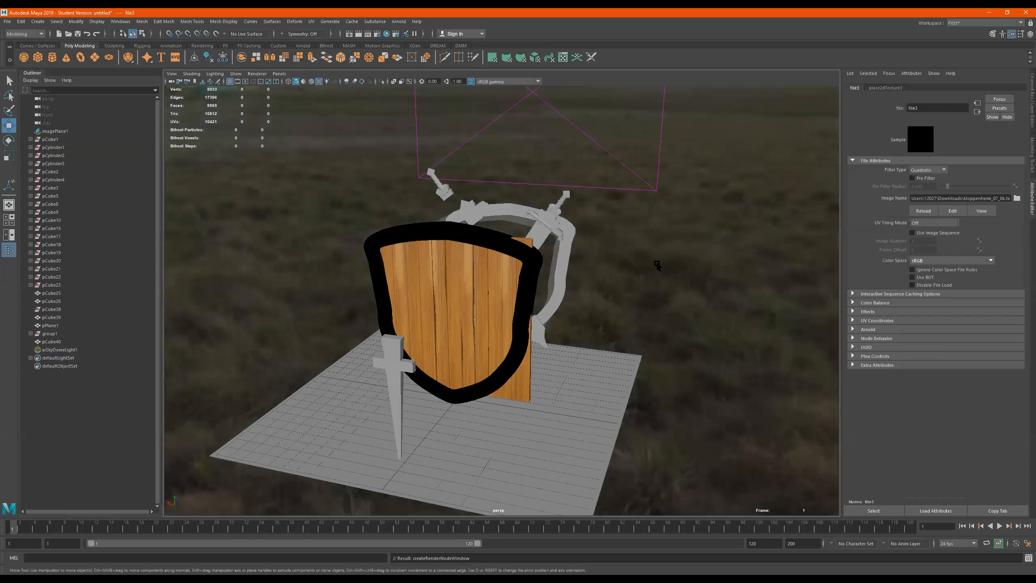
left_click_drag(682, 255, 322, 237, "alt")
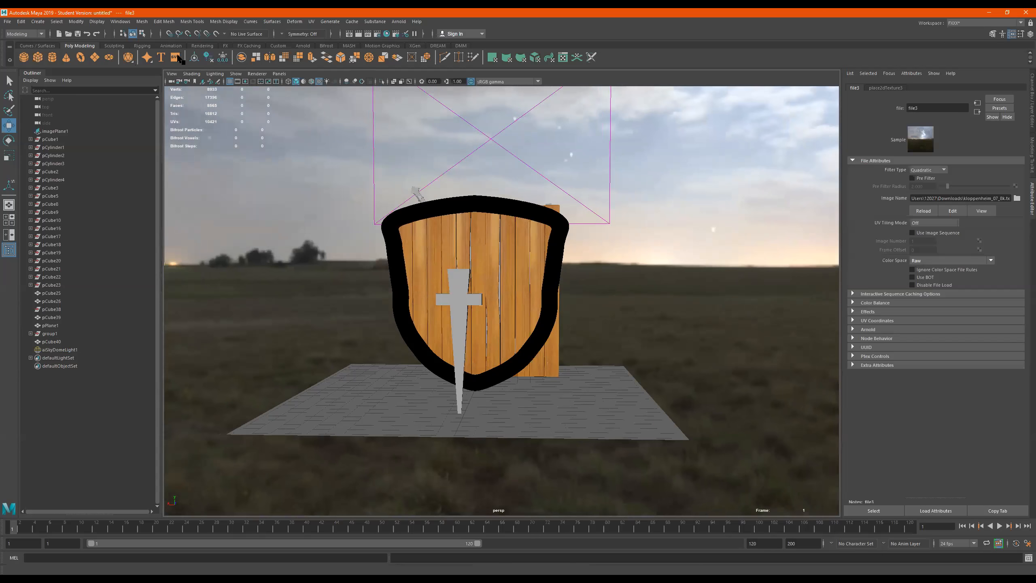
Switch the workspace to Rendering - Standard and open the render settings.
left_click(378, 34)
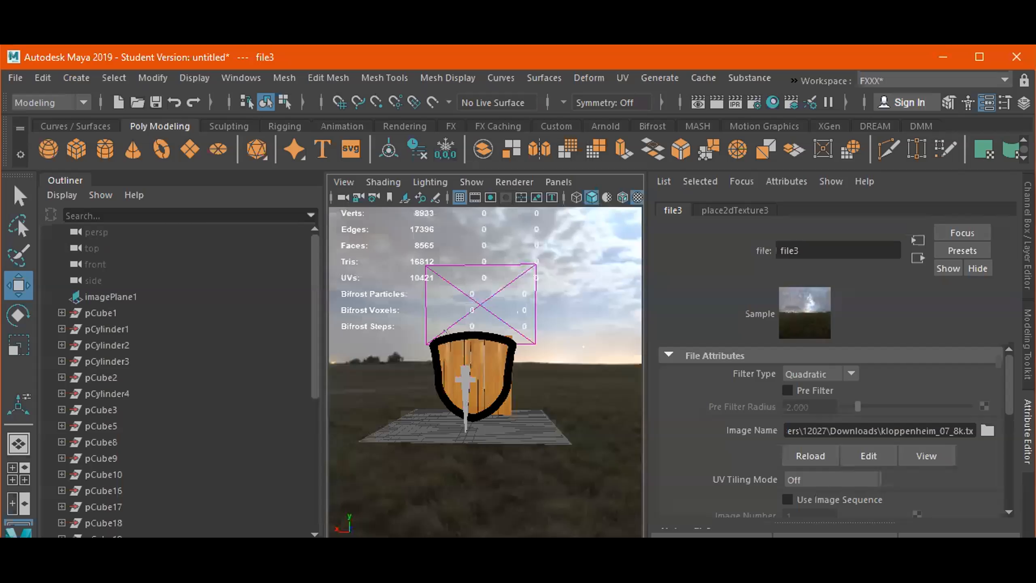
left_click(769, 63)
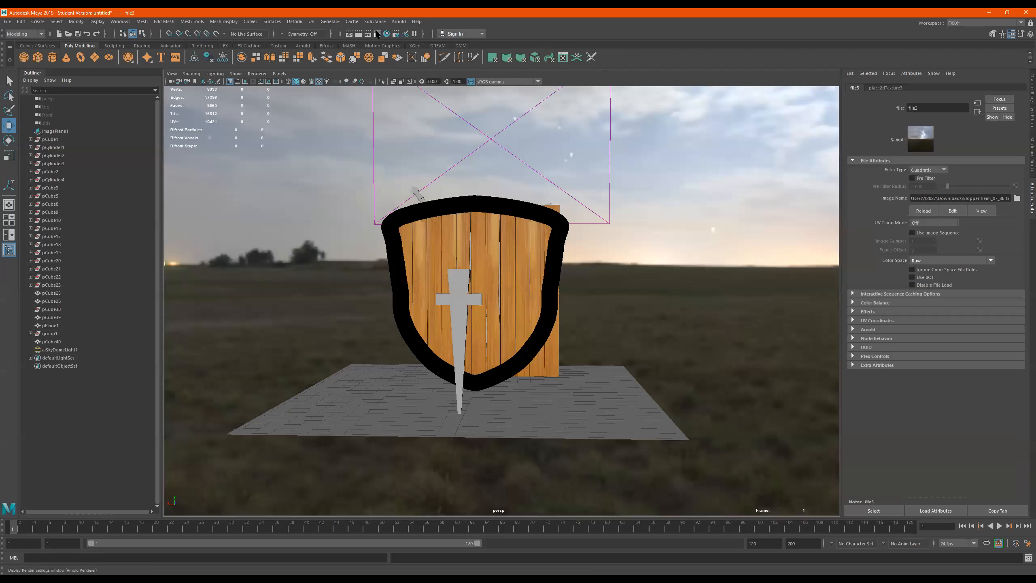
left_click(959, 23)
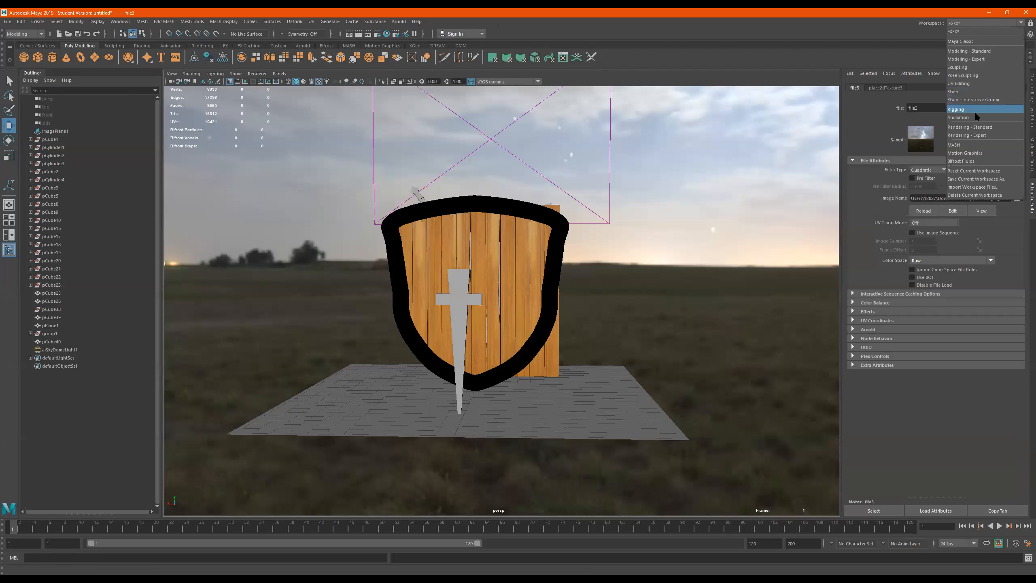
left_click(985, 130)
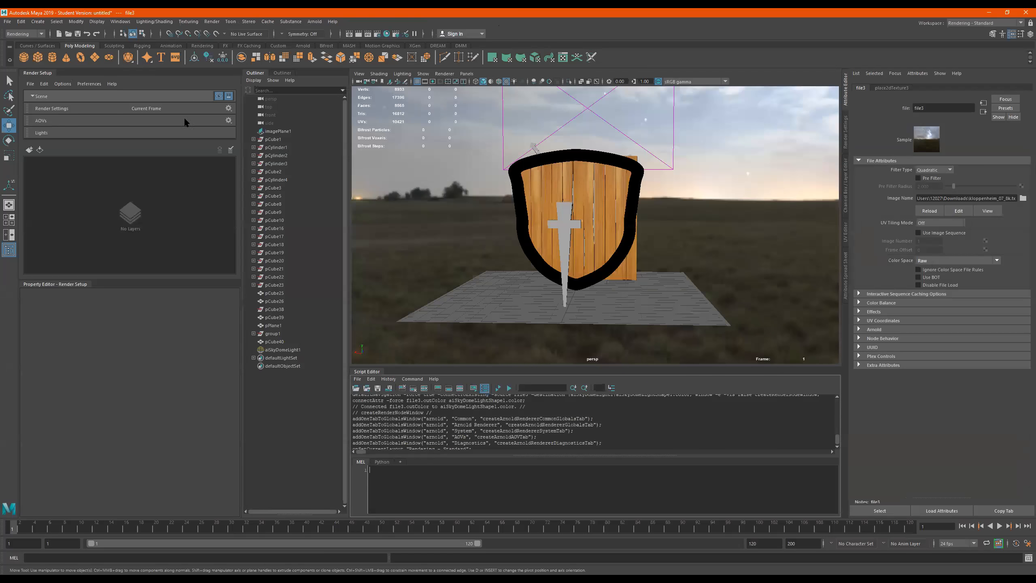
left_click(377, 34)
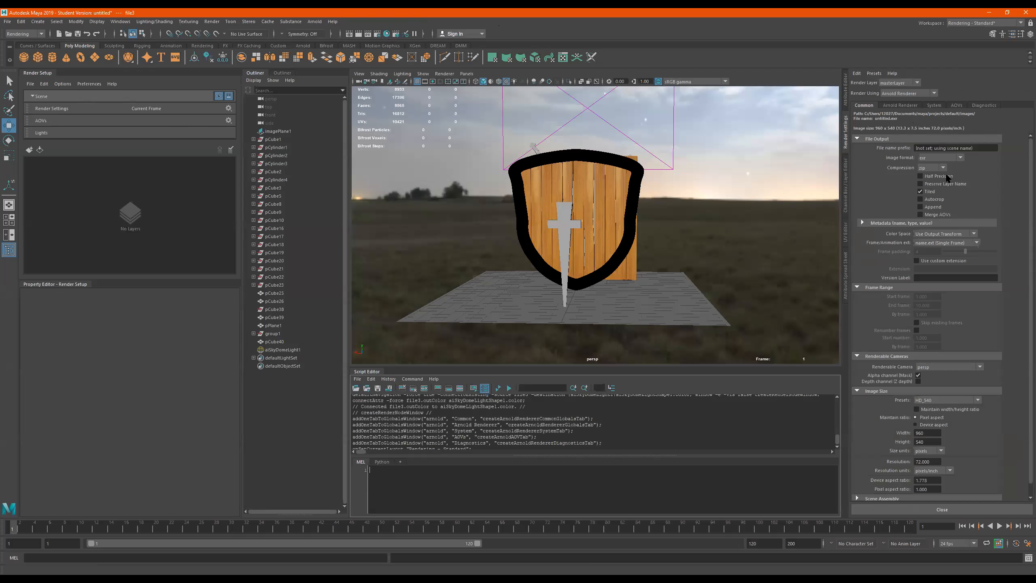
Set the render's output image format to jpeg.
left_click(961, 156)
left_click(962, 156)
left_click(962, 156)
left_click(963, 156)
left_click(963, 156)
left_click(962, 156)
left_click(962, 155)
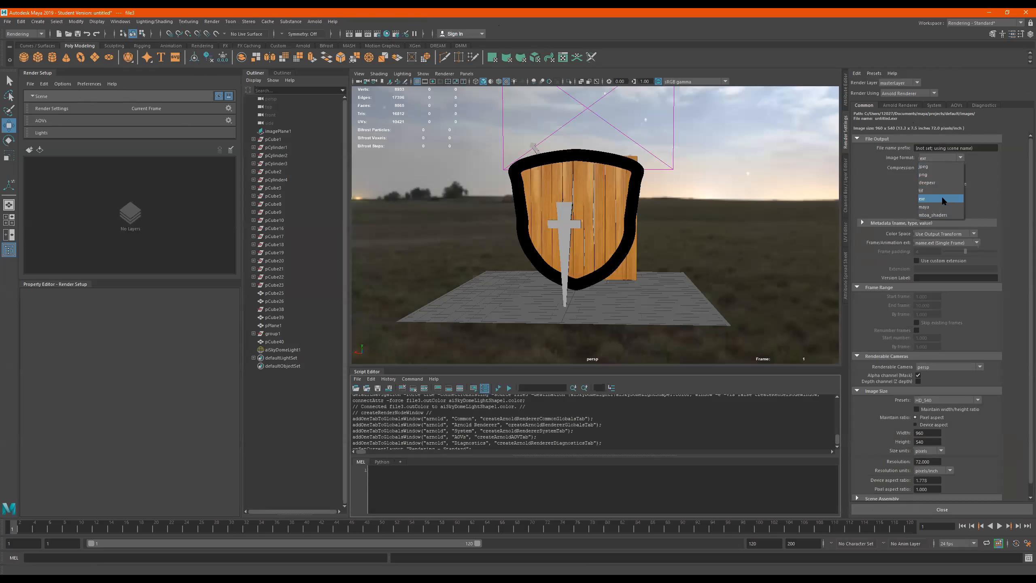
left_click(943, 165)
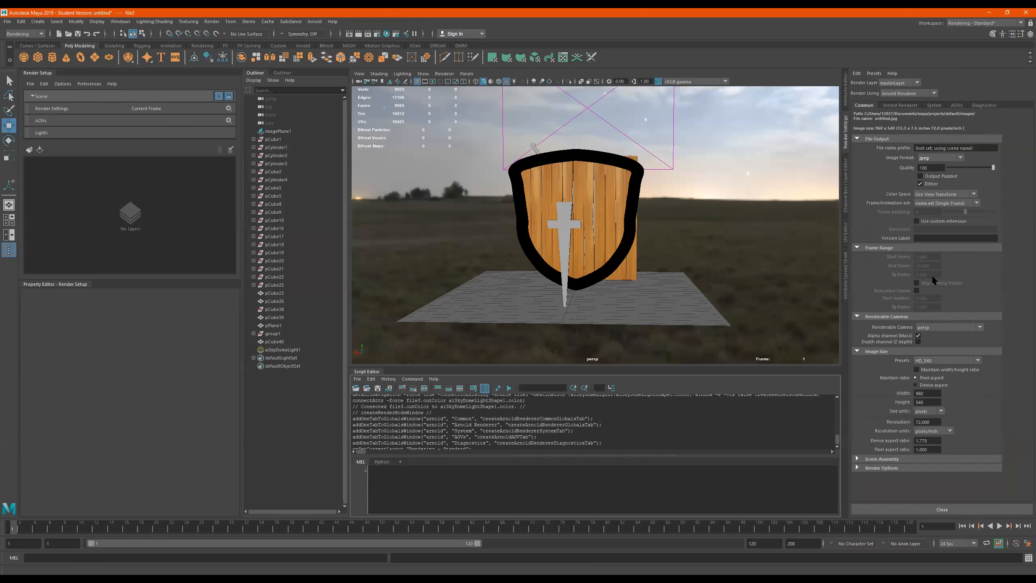
Keep persp as the renderable camera and set the image size preset to HD_720.
left_click(979, 327)
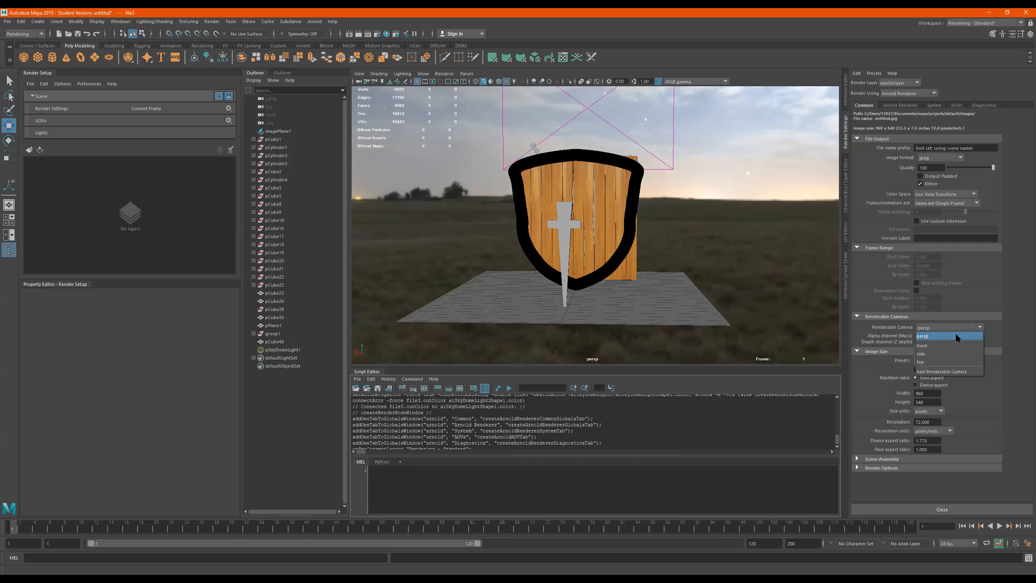
left_click(985, 327)
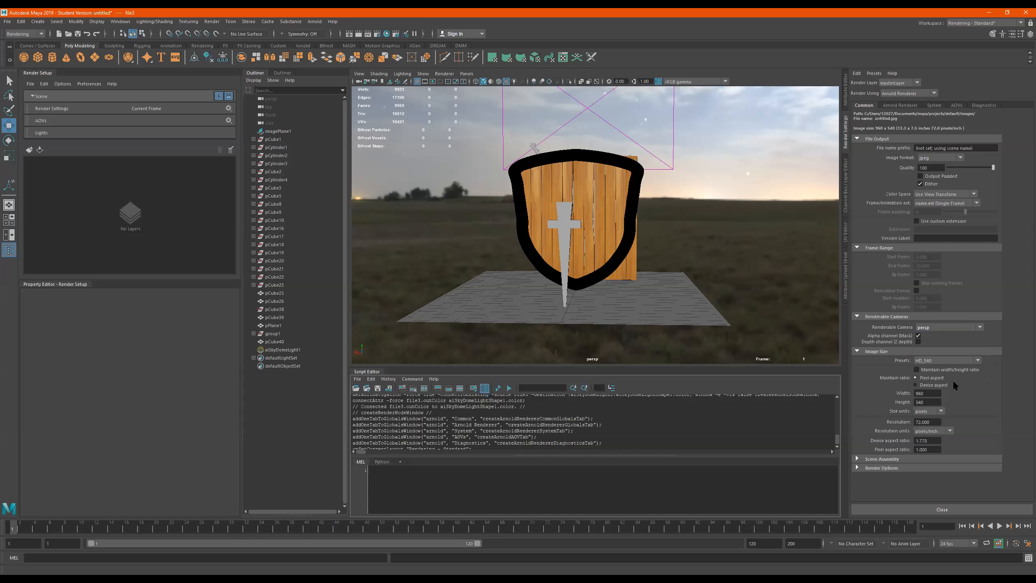
left_click(936, 359)
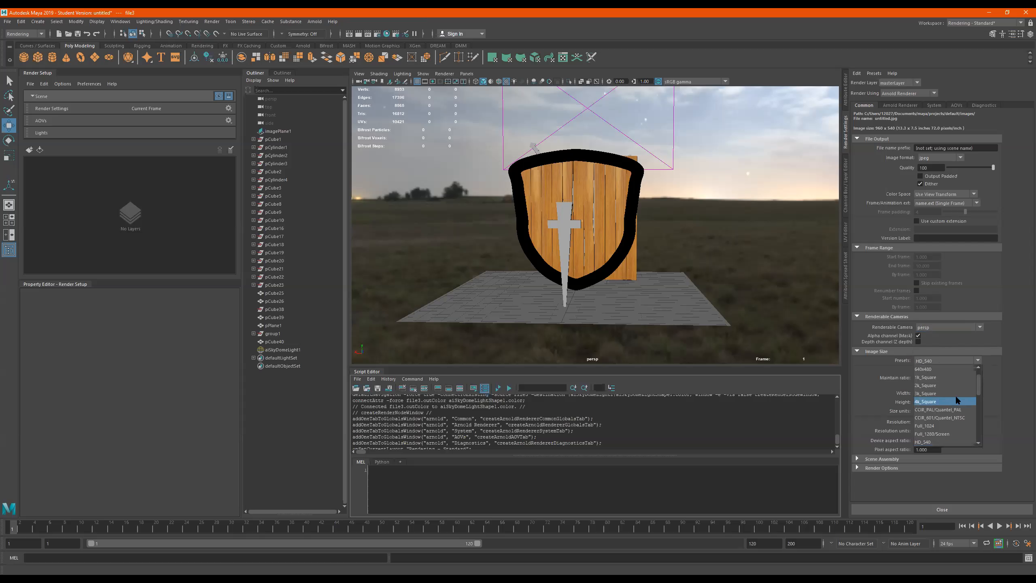
scroll(956, 402, "up", 1)
scroll(956, 401, "down", 5)
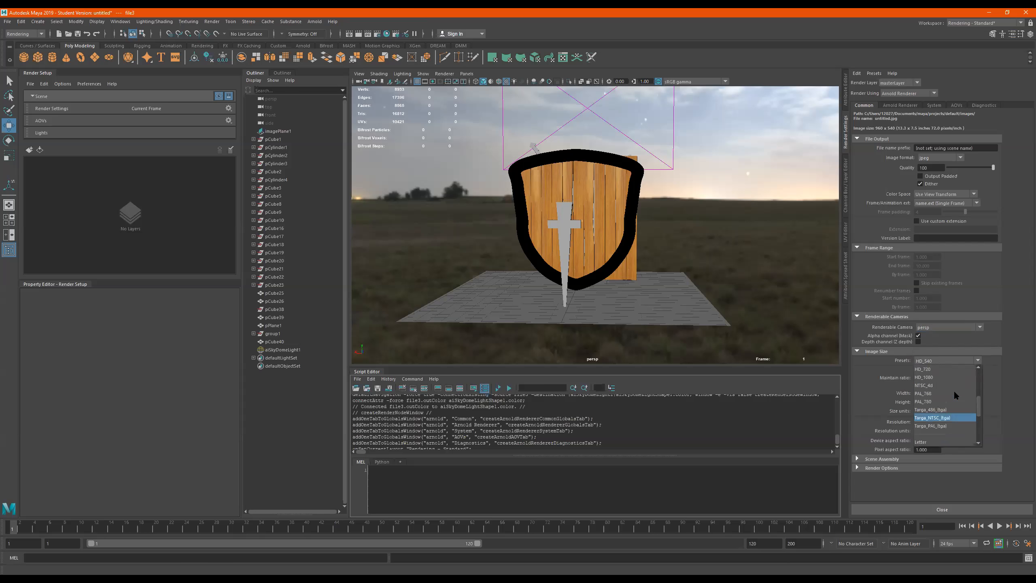
left_click(943, 369)
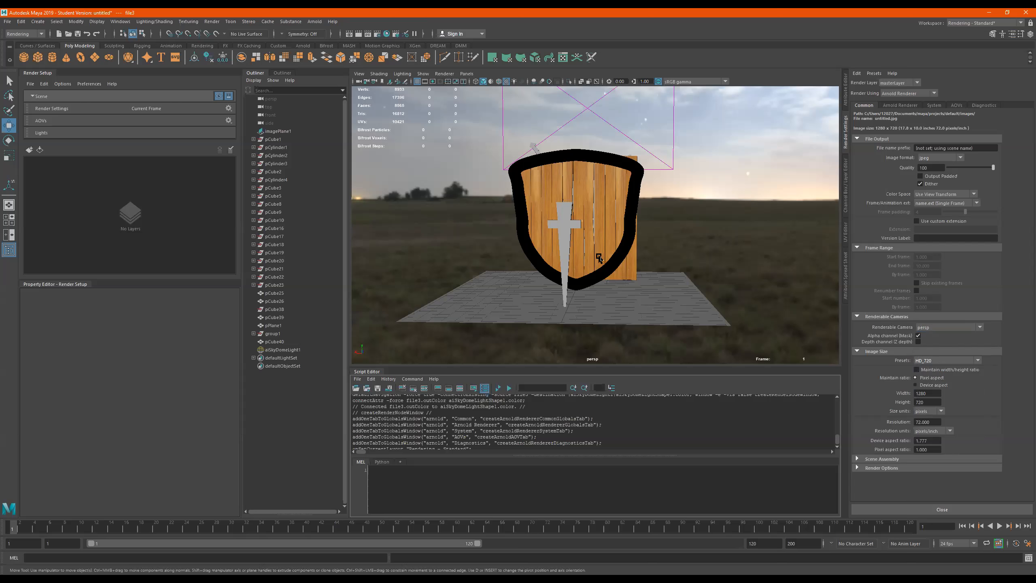
Set the render file name prefix to the artist's first name followed by "_LOGO" and show the Arnold Renderer sampling settings.
left_click_drag(618, 246, 662, 229, "alt")
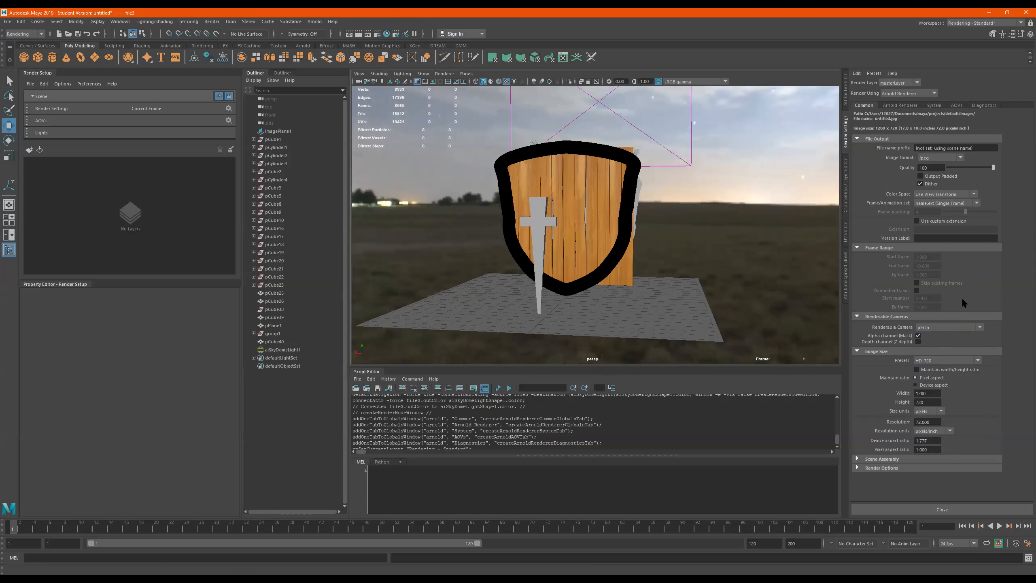
left_click(950, 149)
type("Jada_LOGO")
key("Return")
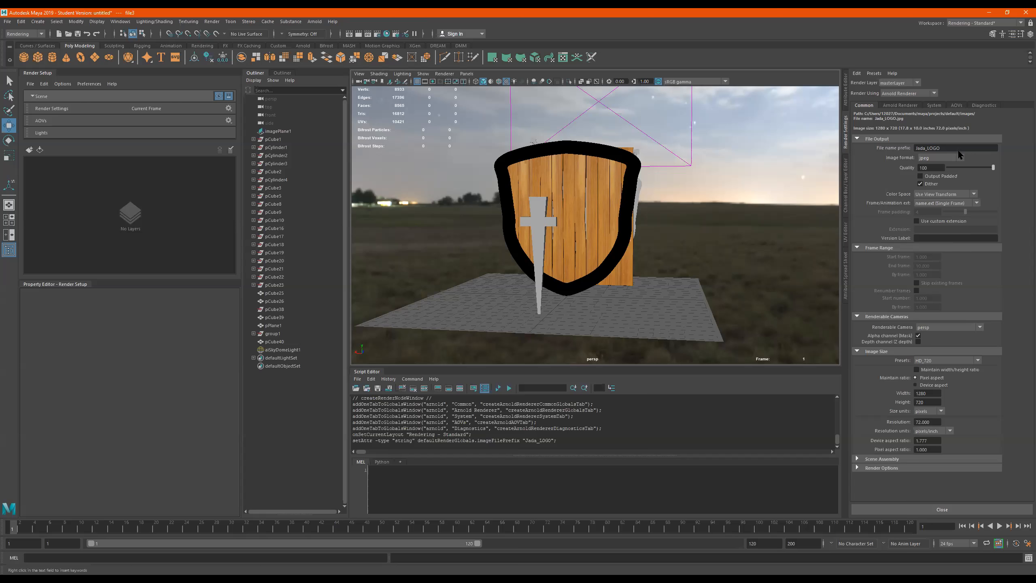
left_click(884, 104)
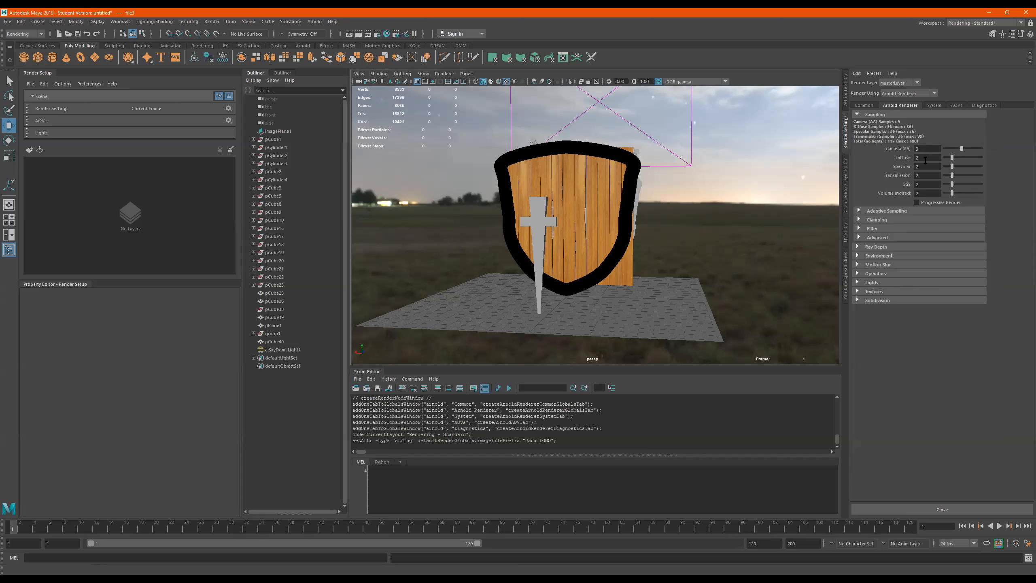
Create a camera from a view facing the shield and sword, and rename it with the artist's first name followed by "Cam".
left_click_drag(695, 204, 657, 224, "alt")
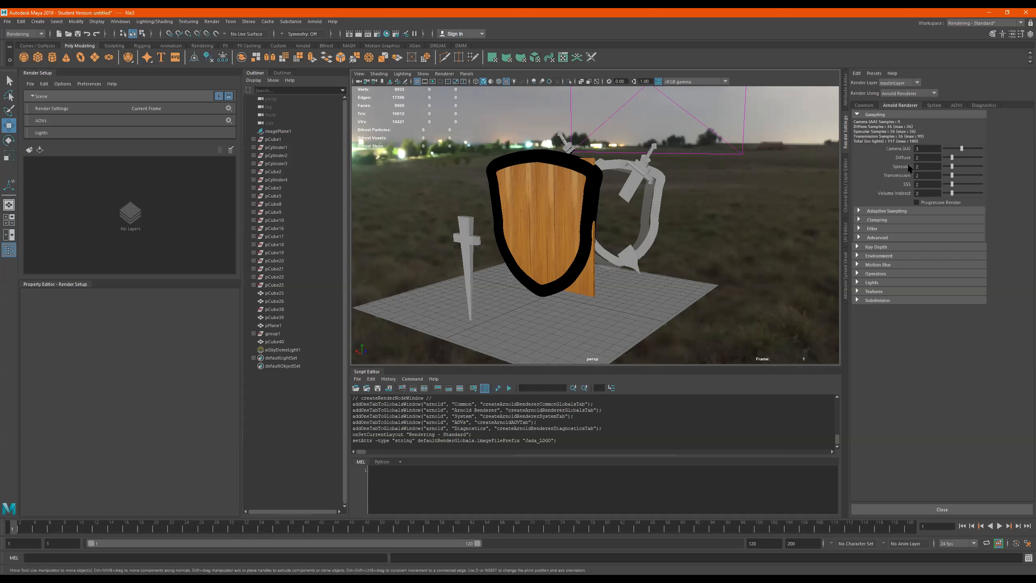
left_click_drag(630, 206, 408, 94, "alt")
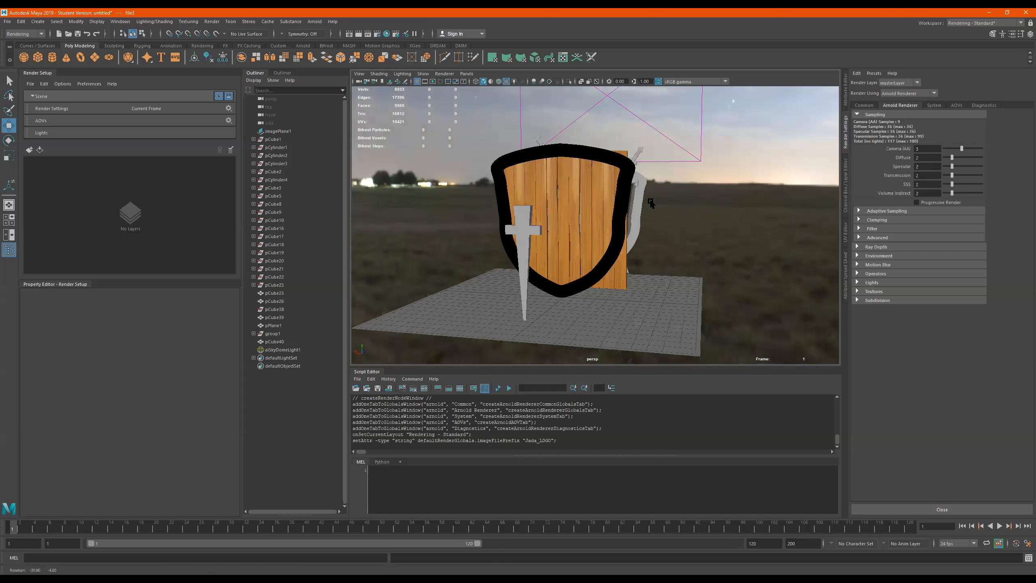
left_click(359, 74)
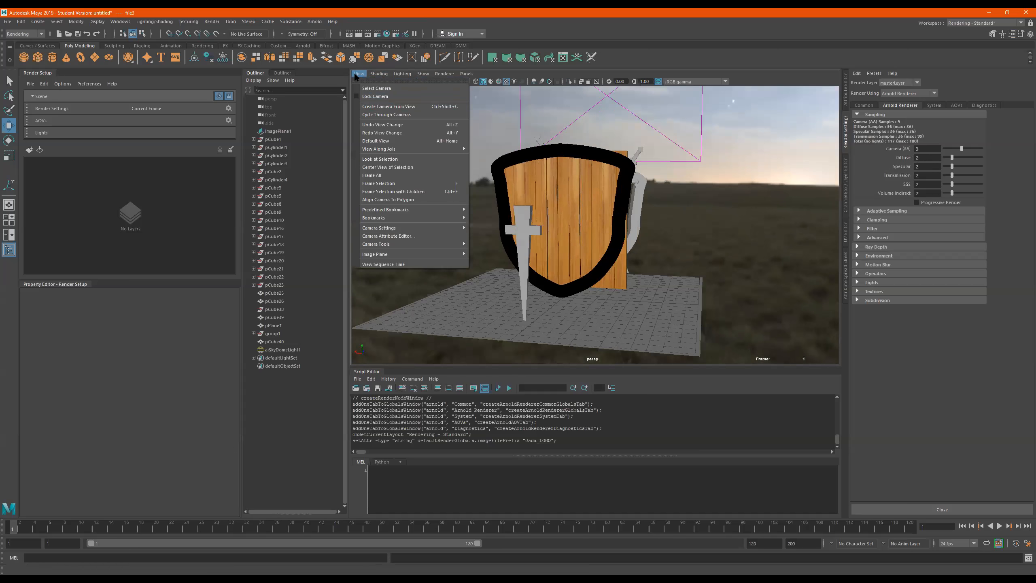
left_click(386, 107)
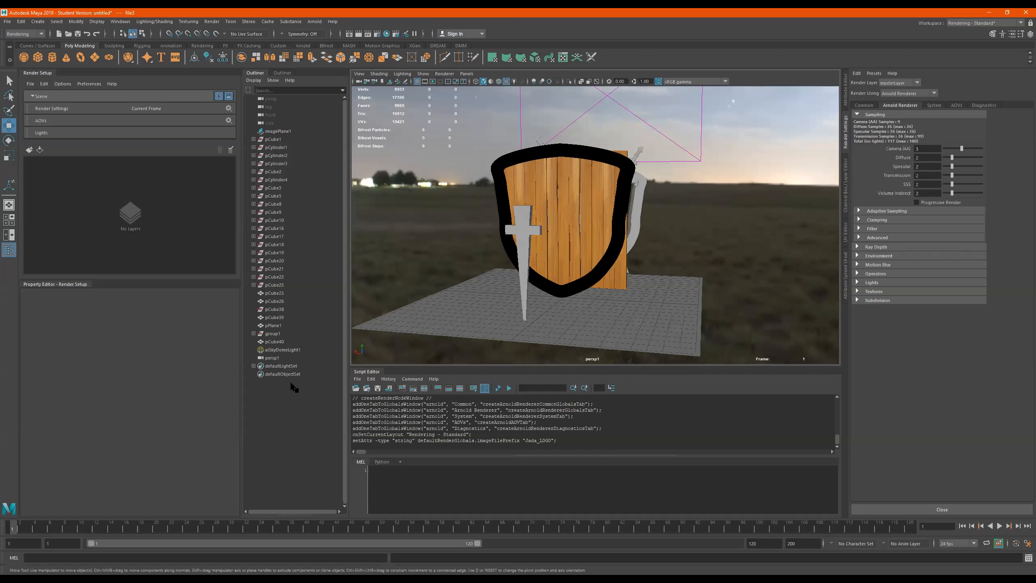
double_click(281, 357)
type("jadaCam")
key("Return")
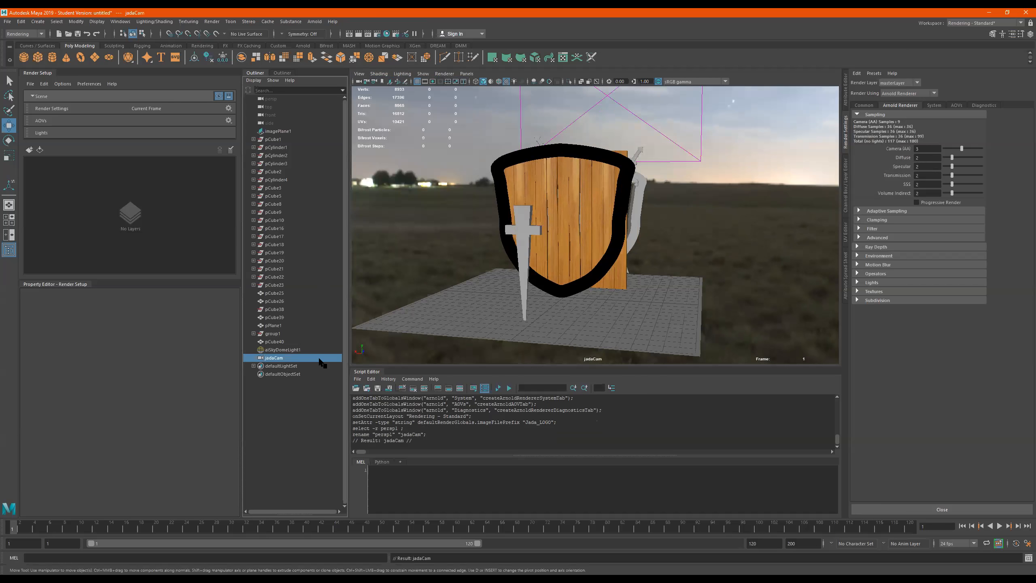
Look through the newly named camera and show the common render settings with the renderable cameras.
left_click(466, 74)
mouse_move(509, 82)
left_click(559, 78)
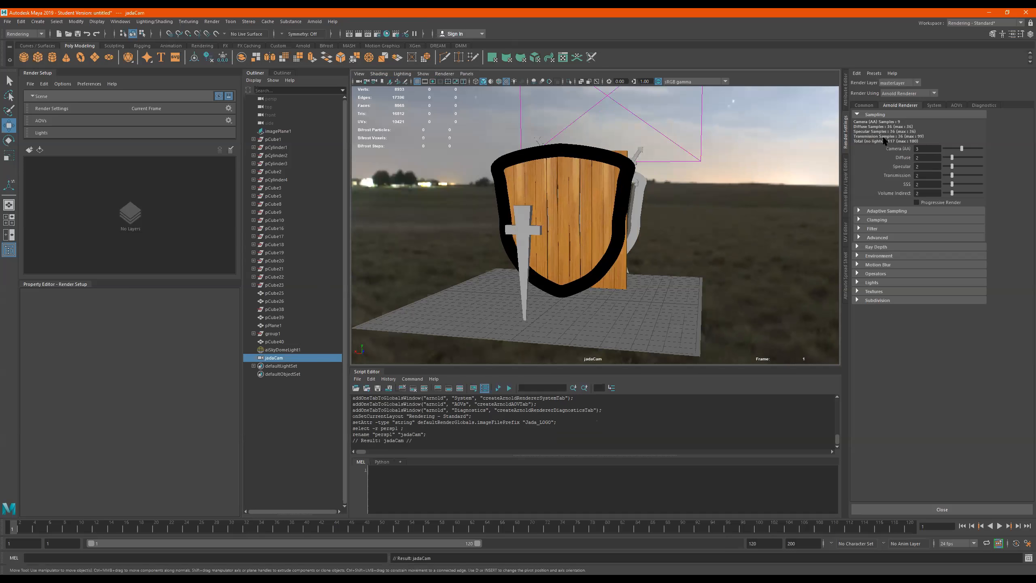
left_click(866, 105)
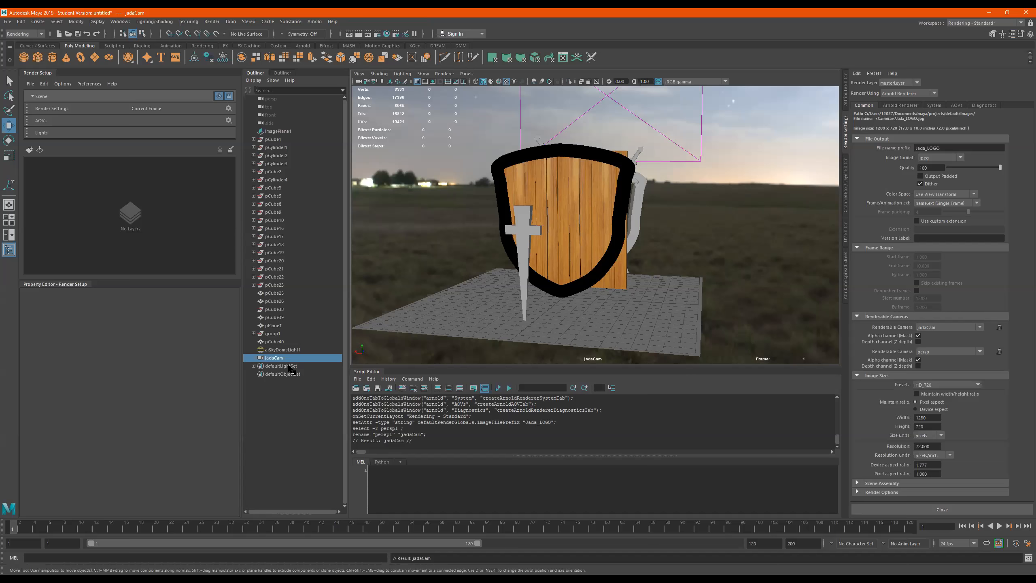
Duplicate the named camera and rename the copy with the artist's first name followed by "Cam002".
left_click(289, 359)
key("ctrl+d")
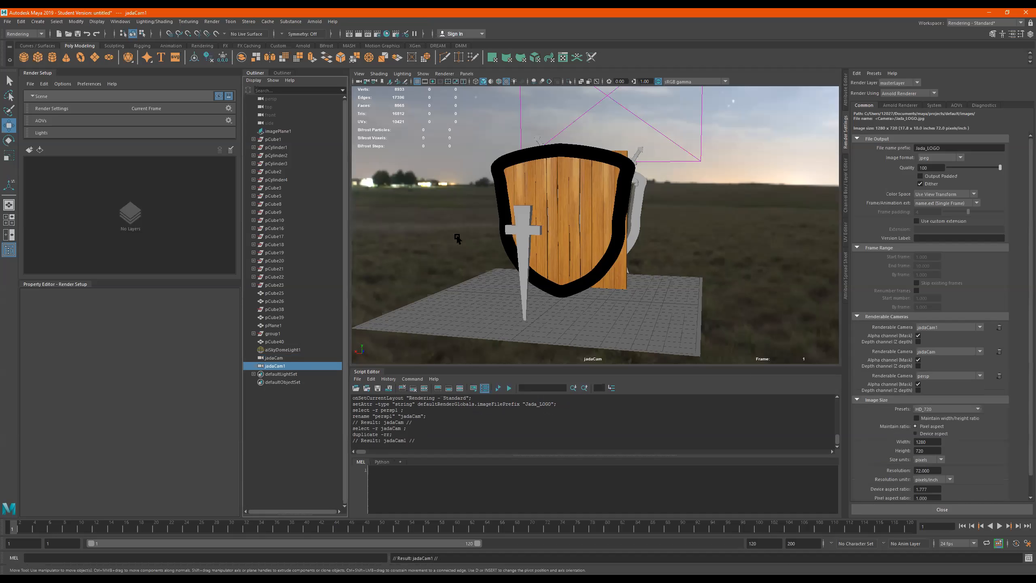
double_click(285, 367)
left_click(297, 367)
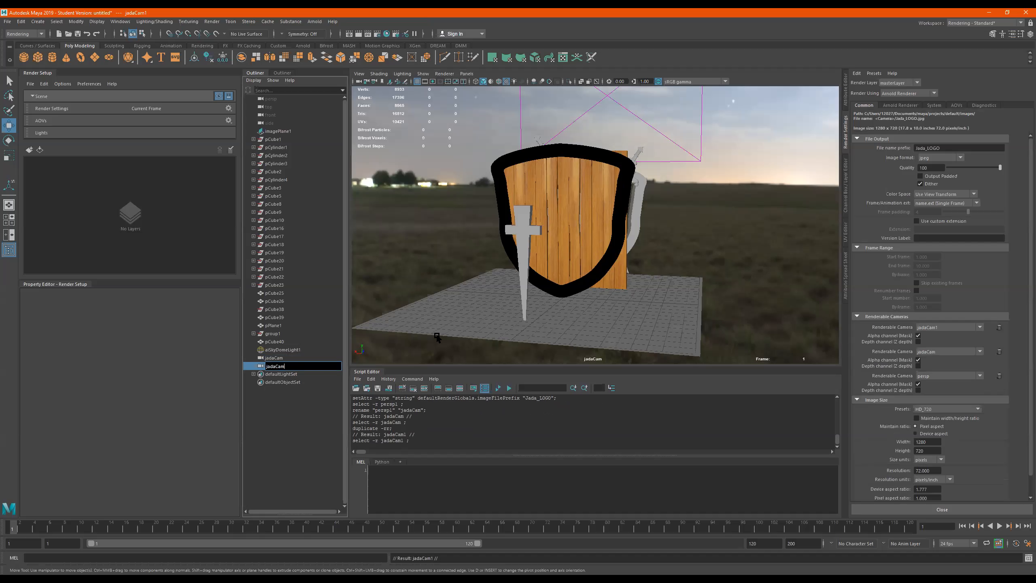
type("002")
key("Return")
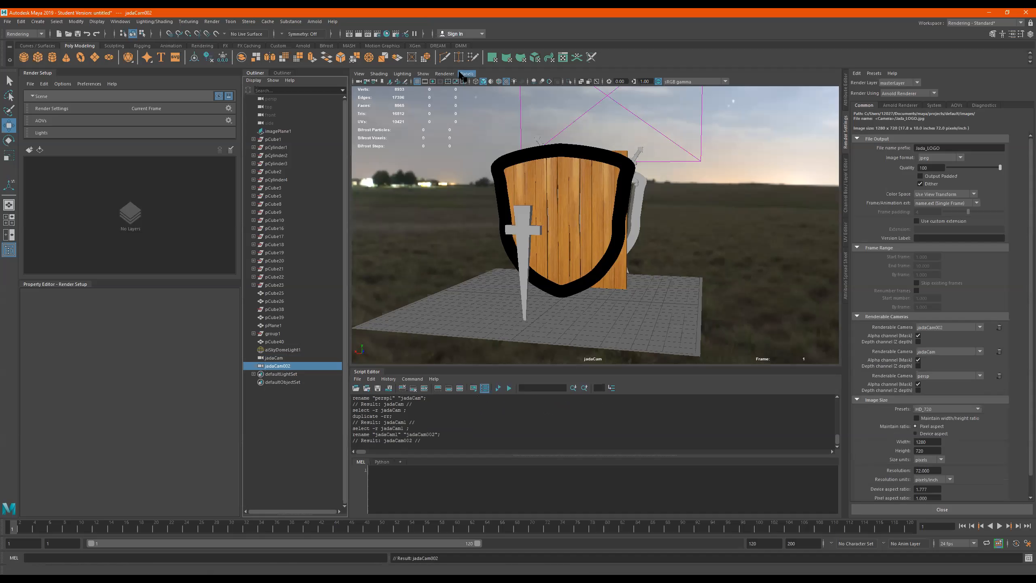
Look through the second named camera and reframe it on the shield and sword from the opposite side.
left_click(467, 74)
mouse_move(513, 85)
left_click(565, 82)
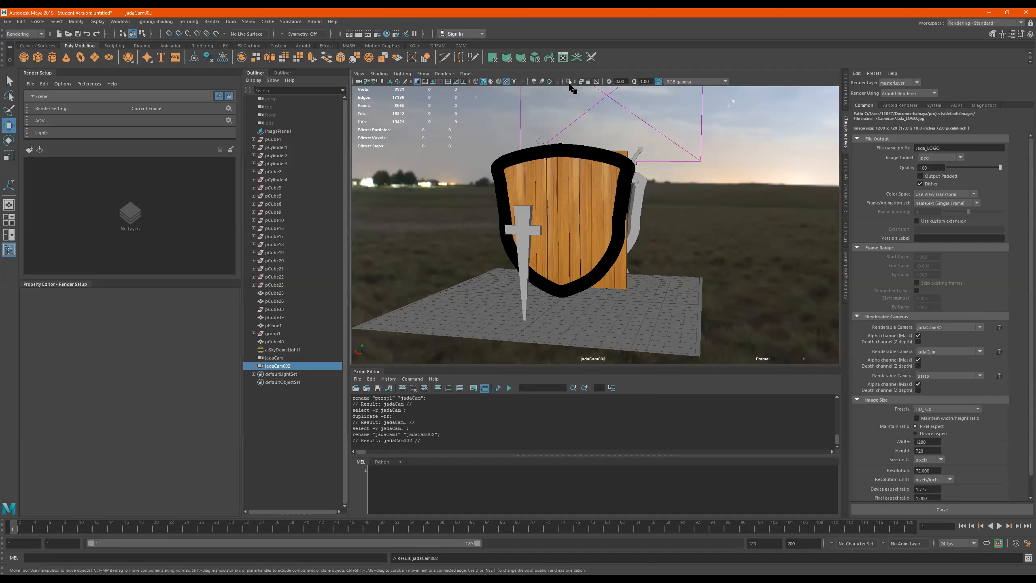
left_click_drag(570, 198, 664, 206, "alt")
scroll(664, 206, "up", 3)
scroll(653, 192, "down", 2)
middle_click_drag(644, 183, 642, 165, "alt")
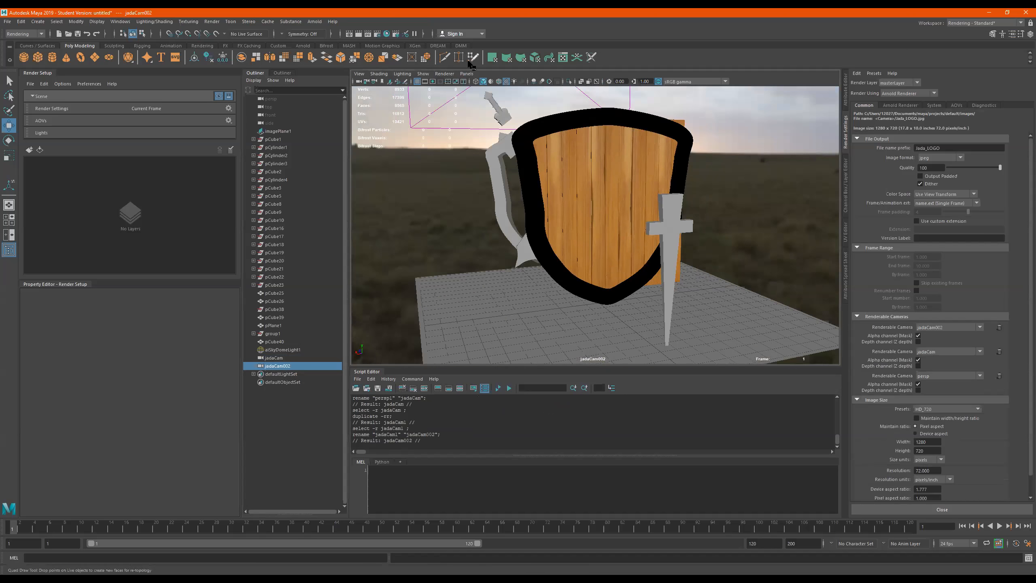
Switch the viewport back to the persp camera and remove persp from the renderable cameras.
left_click(466, 74)
mouse_move(510, 82)
left_click(558, 99)
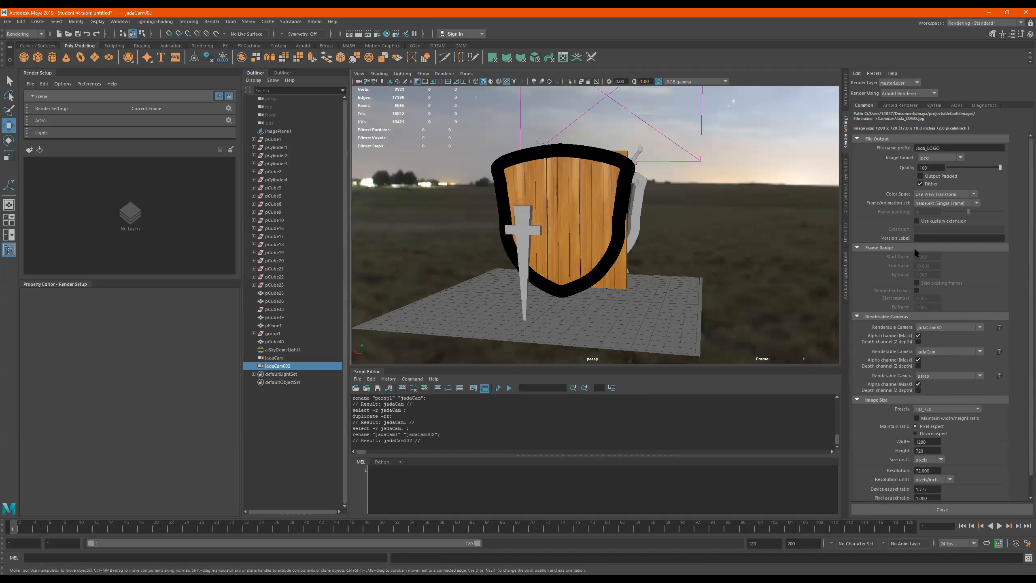
left_click(999, 375)
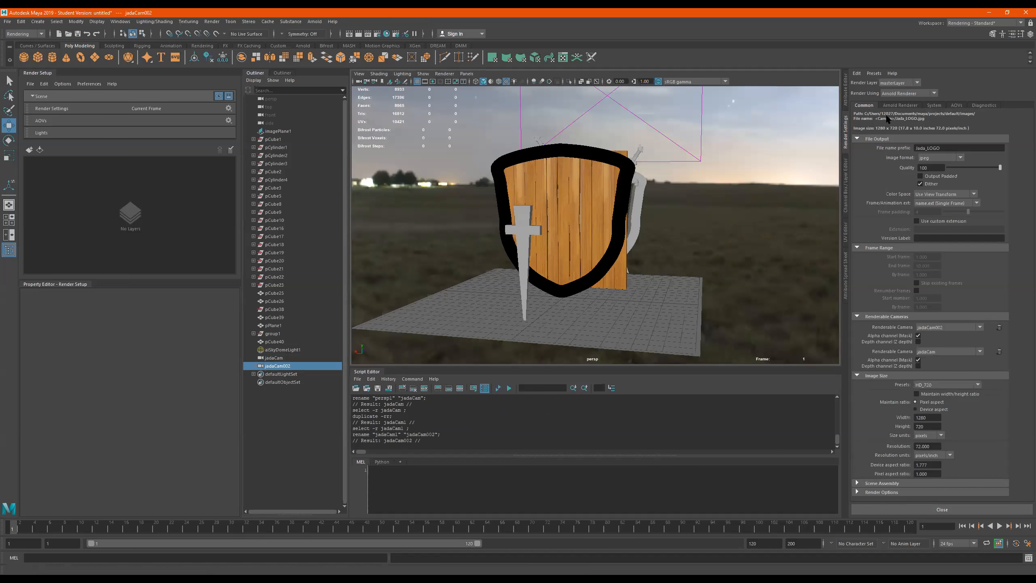
Show the Arnold Renderer sampling settings, render the persp view, and enlarge the Render View window beside them.
left_click(899, 105)
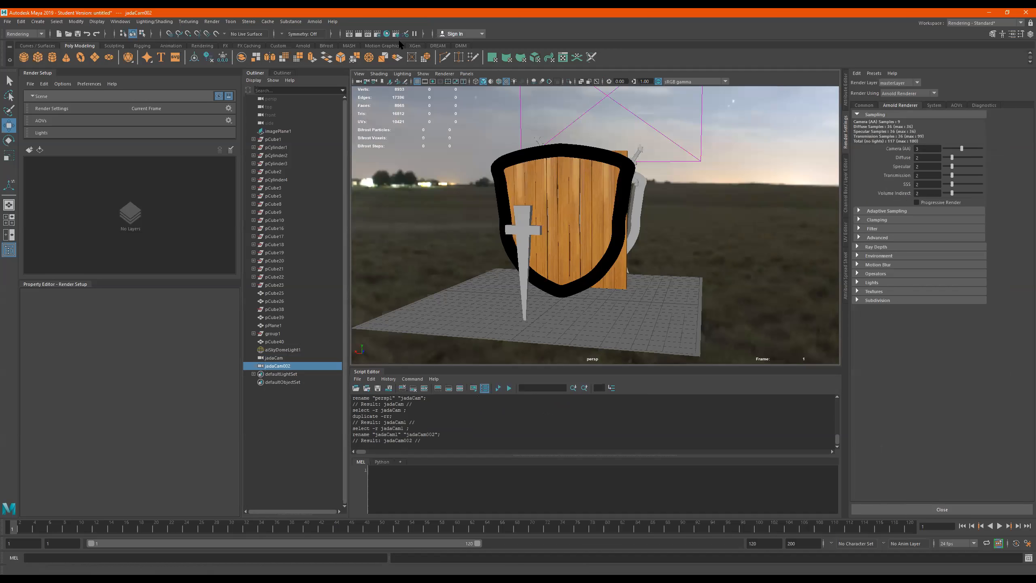
left_click(358, 35)
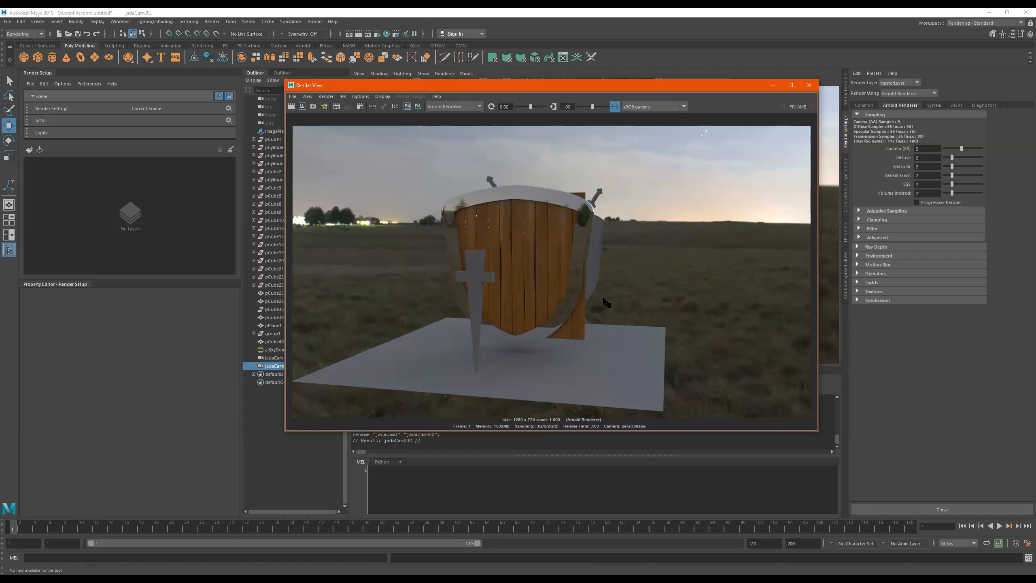
left_click_drag(601, 88, 417, 64)
left_click(437, 251)
left_click(424, 251)
left_click(400, 253)
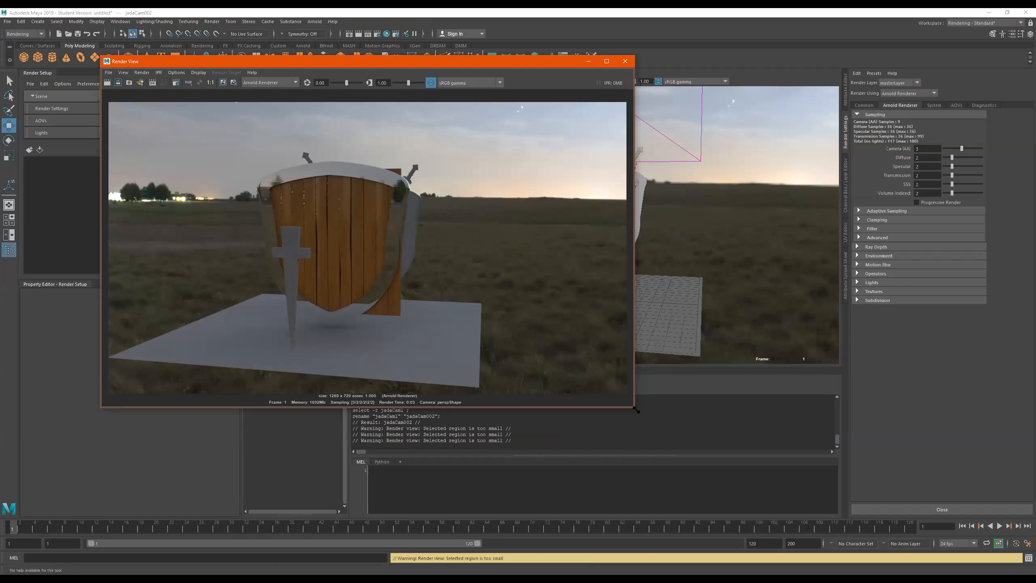
left_click_drag(636, 410, 782, 459)
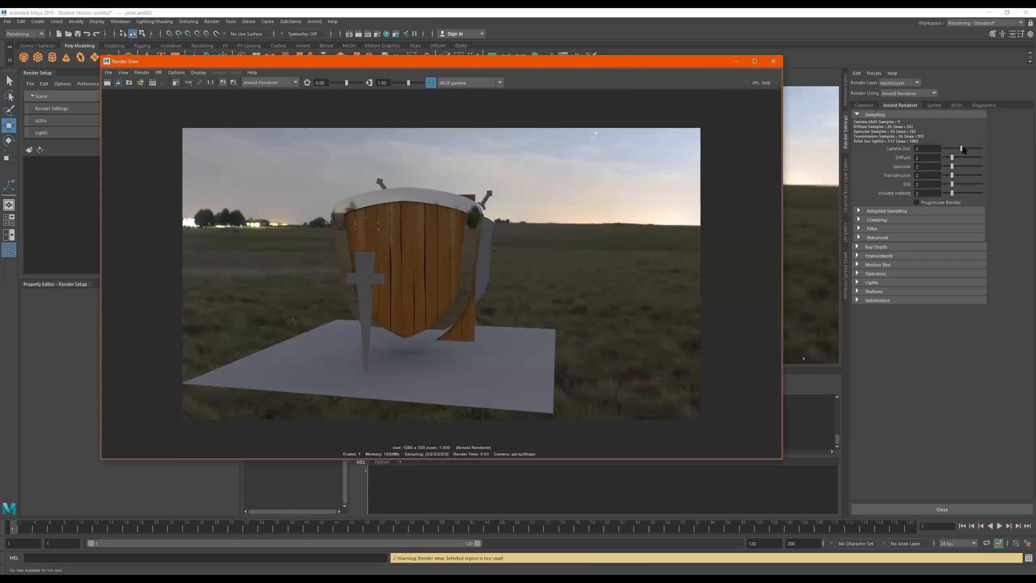
Examine the rendered sword and shield planks up close for grain and noise.
scroll(401, 250, "up", 3)
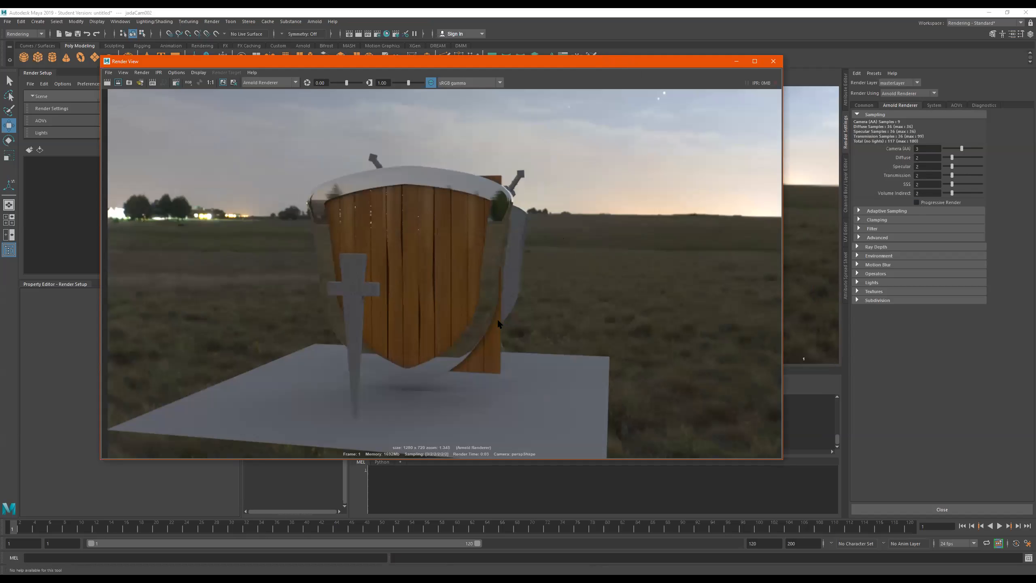
scroll(346, 292, "up", 10)
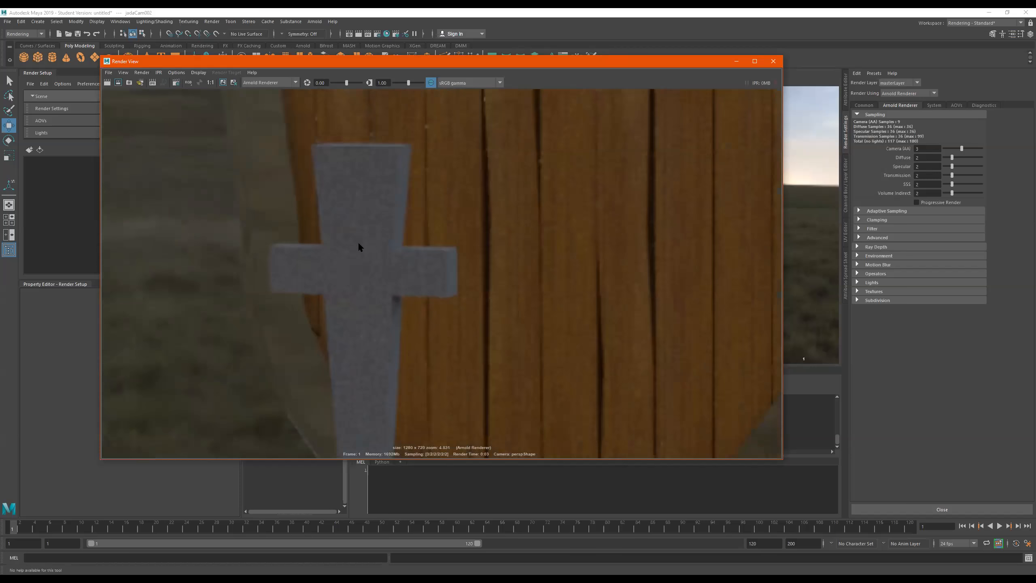
scroll(357, 201, "up", 7)
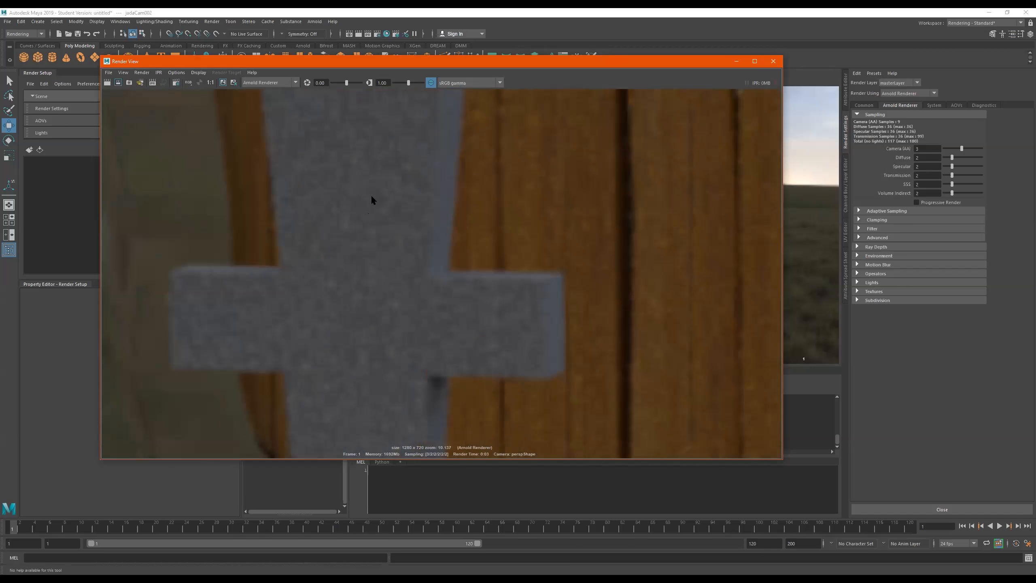
scroll(375, 179, "down", 8)
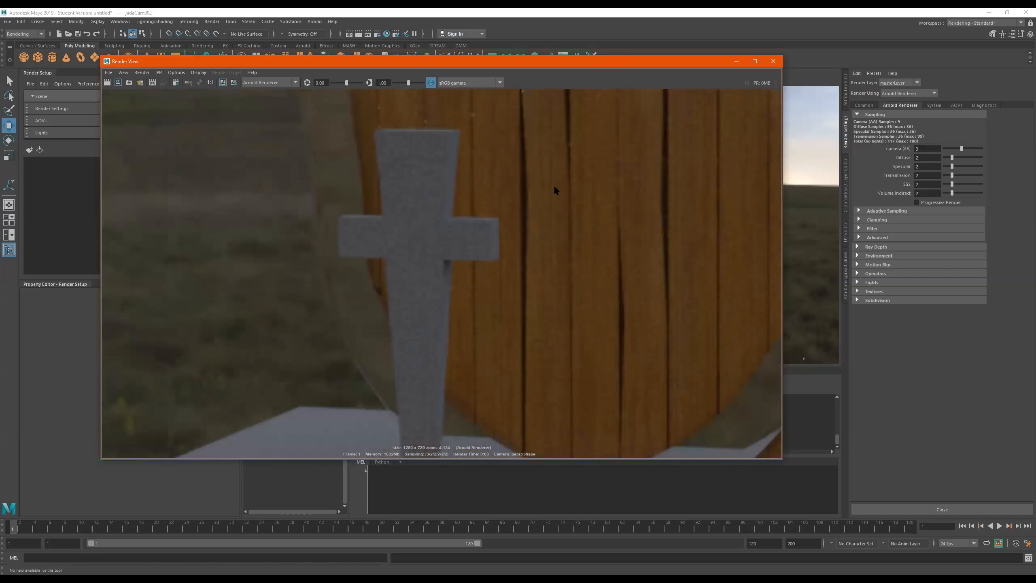
scroll(399, 270, "down", 10)
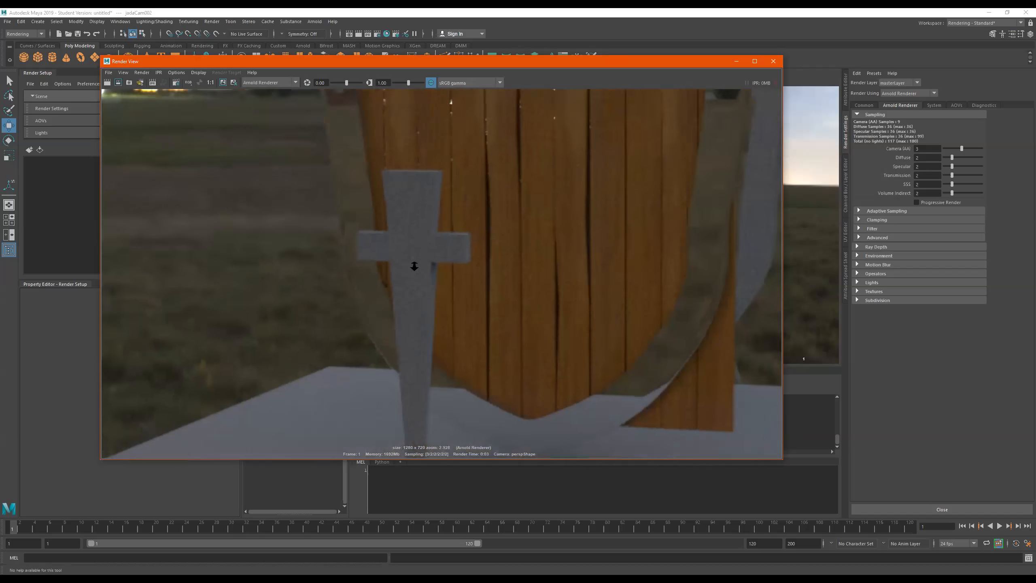
scroll(420, 265, "up", 9)
scroll(421, 264, "up", 8)
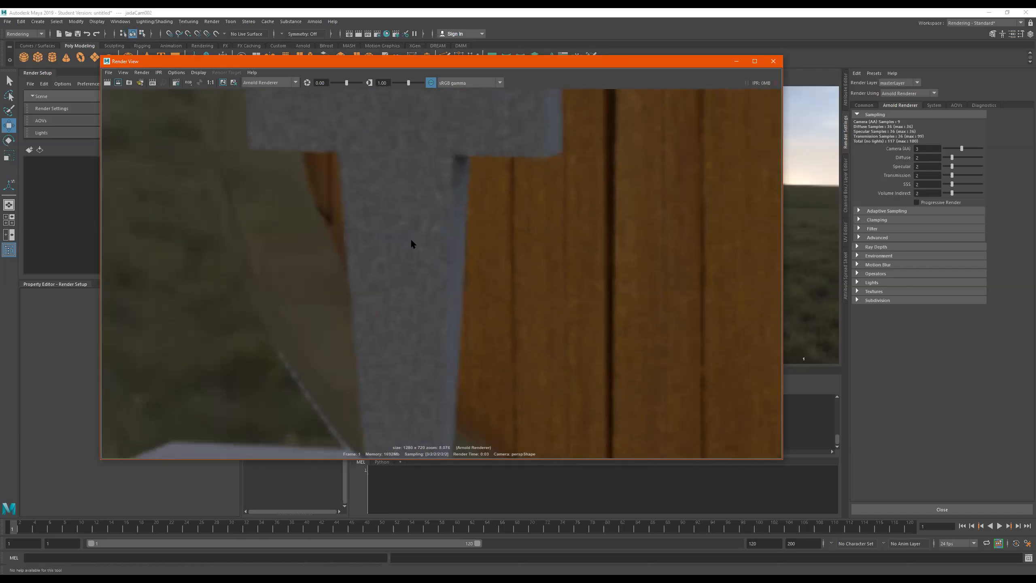
scroll(409, 260, "down", 10)
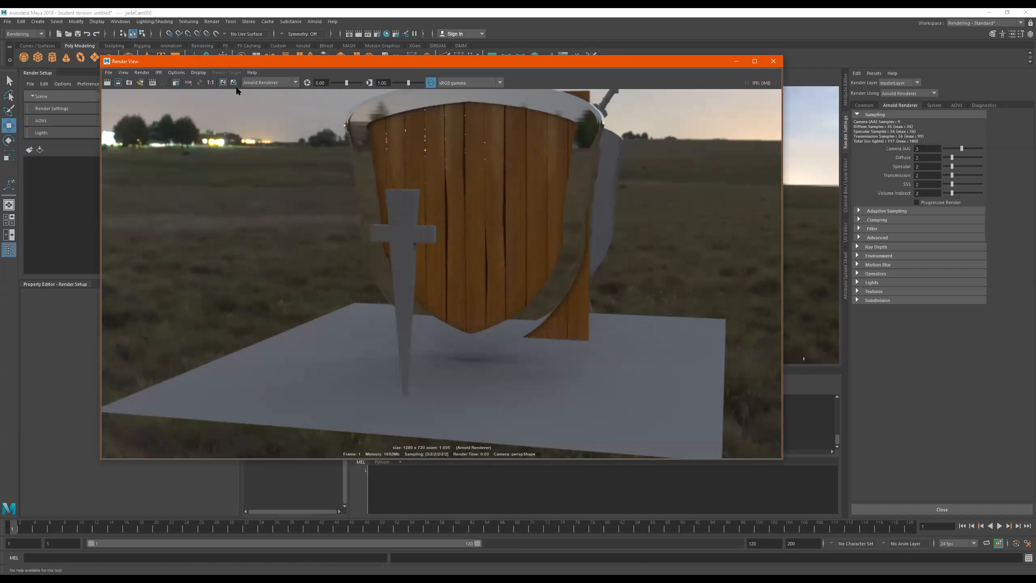
Snapshot and re-render the persp view, and keep the resulting image in the Render View.
left_click(130, 84)
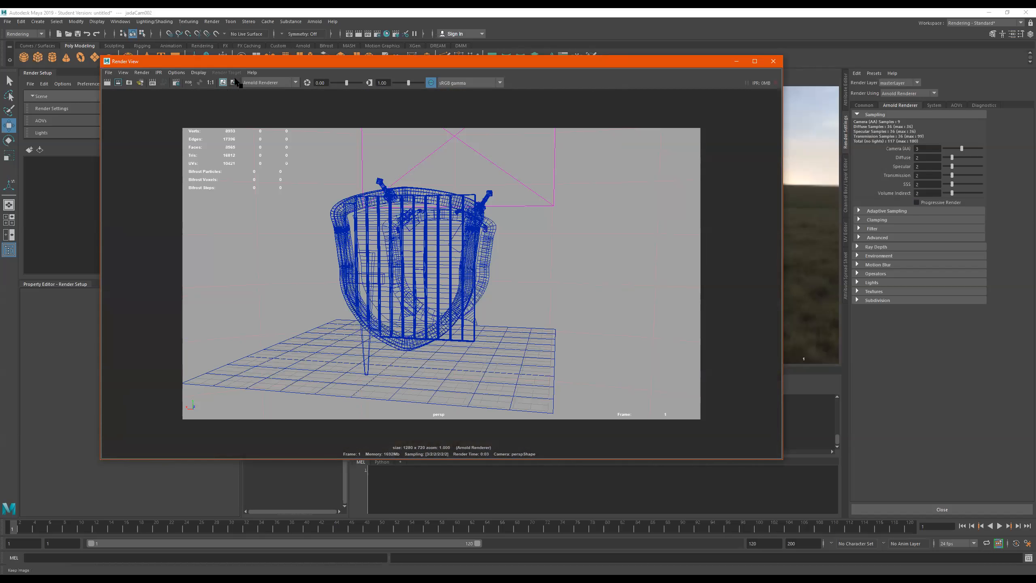
left_click_drag(261, 62, 339, 109)
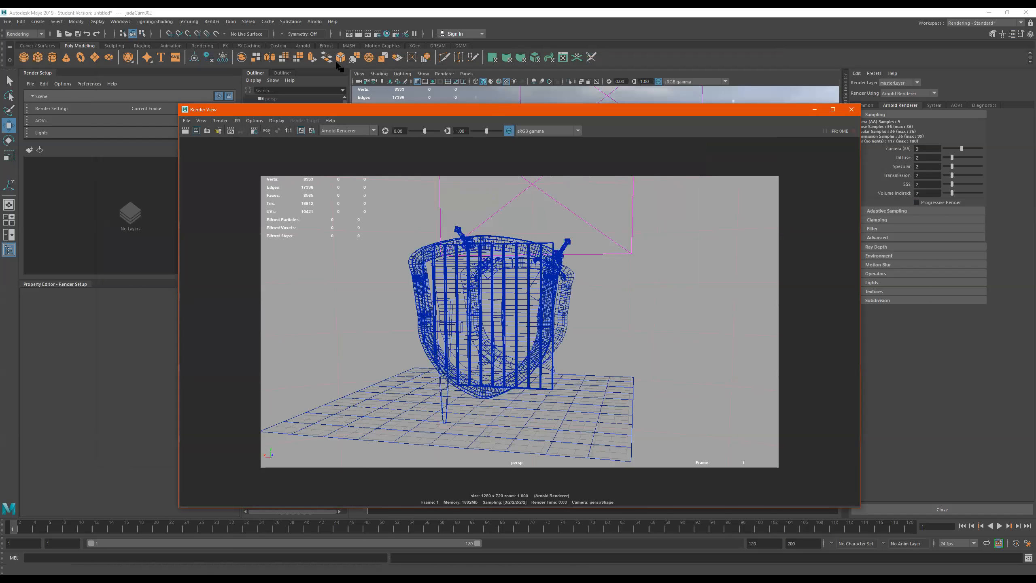
left_click(358, 34)
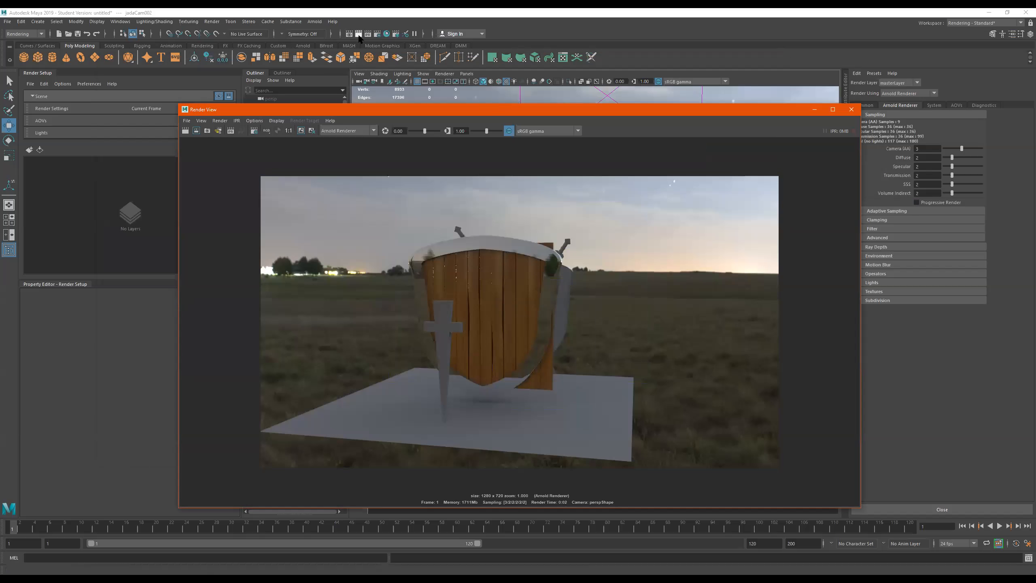
left_click(301, 130)
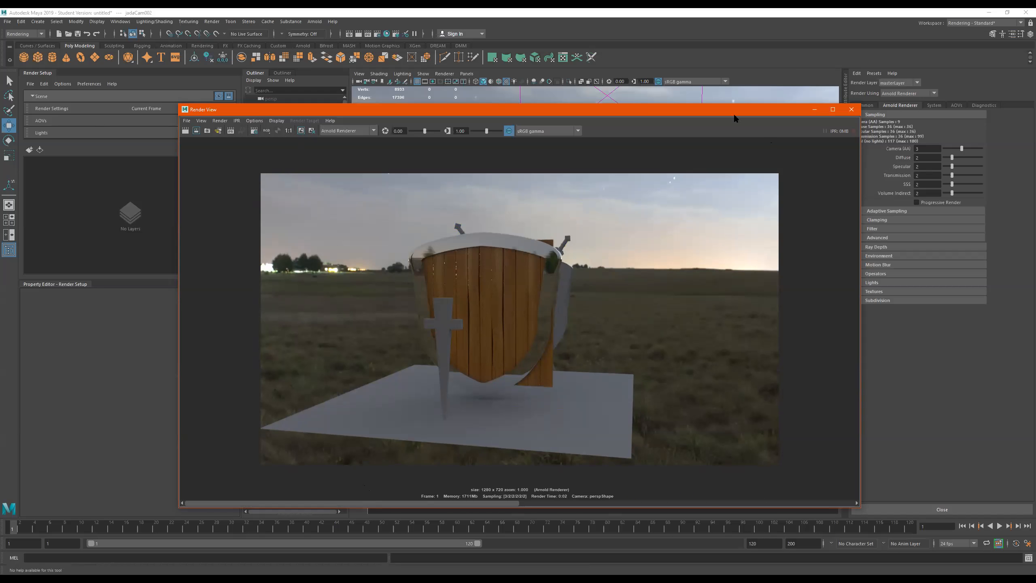
Set the Camera (AA) samples to 4 and re-render the frame.
left_click_drag(717, 109, 648, 108)
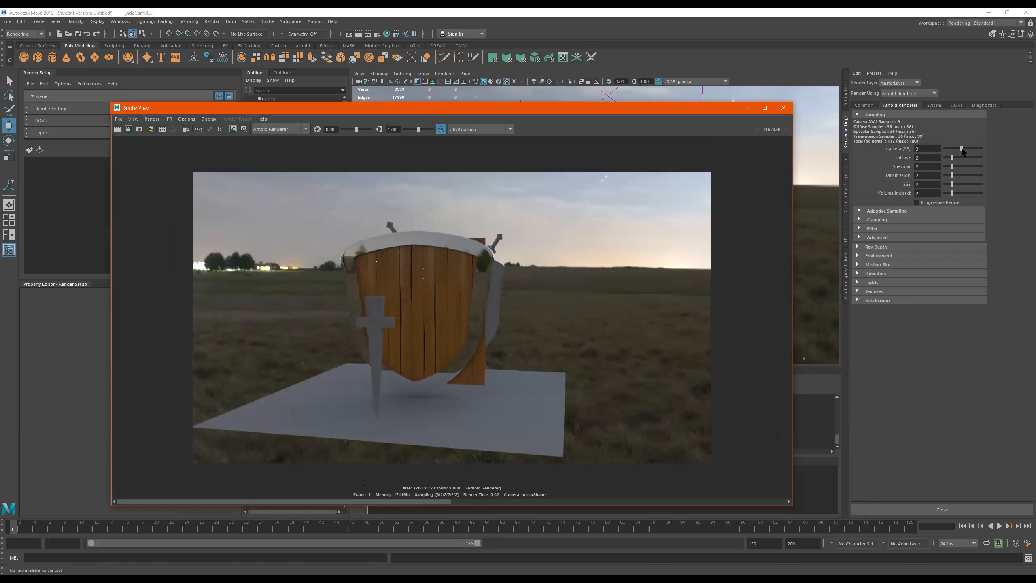
left_click_drag(961, 149, 964, 150)
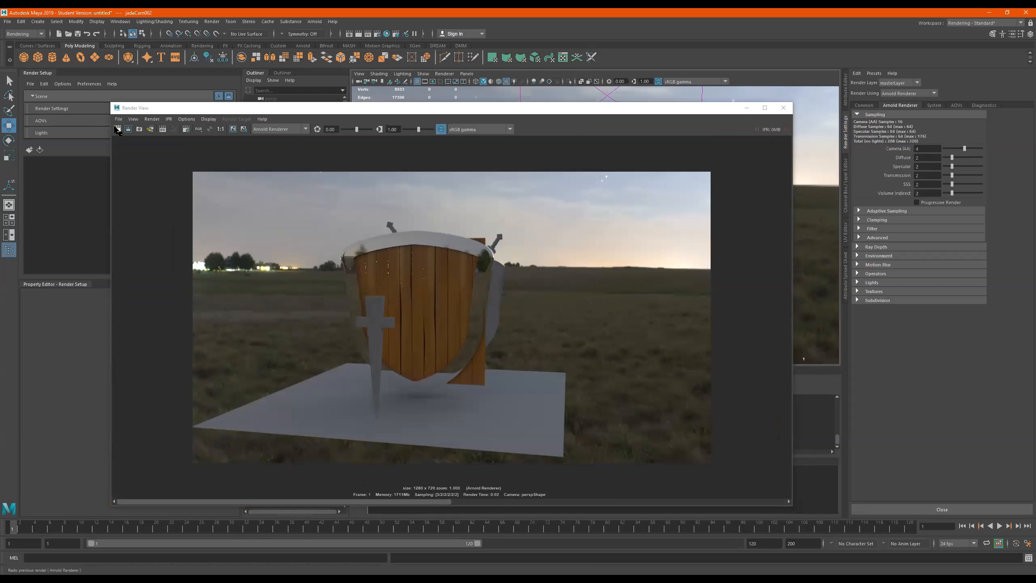
left_click(116, 129)
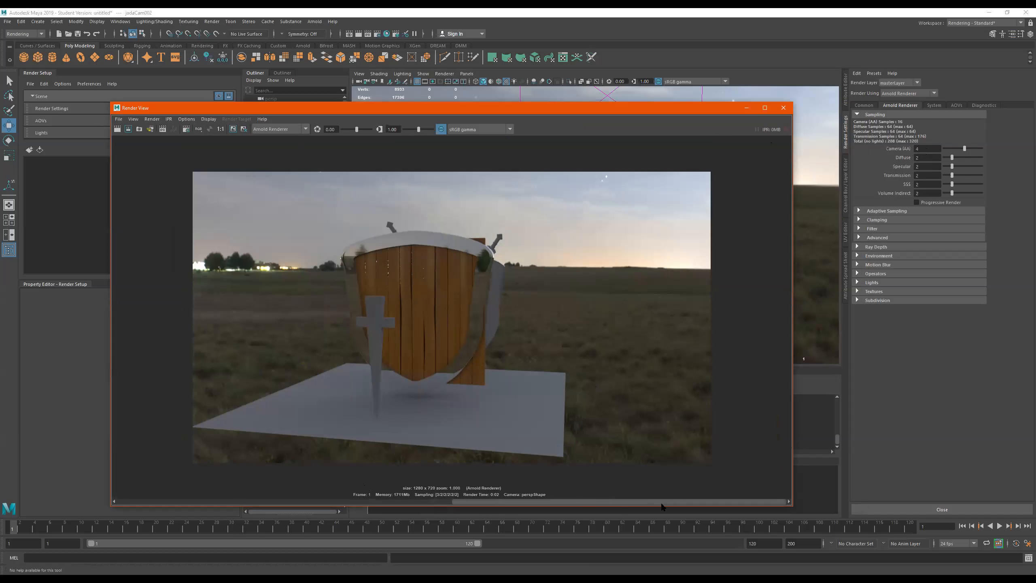
Compare the kept image with the Camera (AA) 4 render around the shield's wooden planks.
left_click(698, 501)
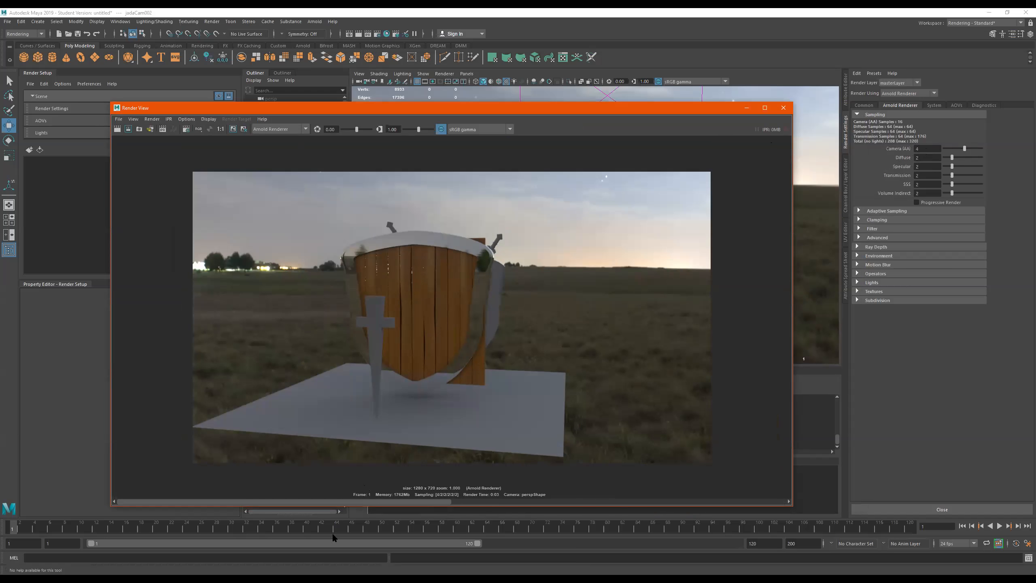
left_click_drag(675, 505, 275, 526)
scroll(398, 264, "up", 7)
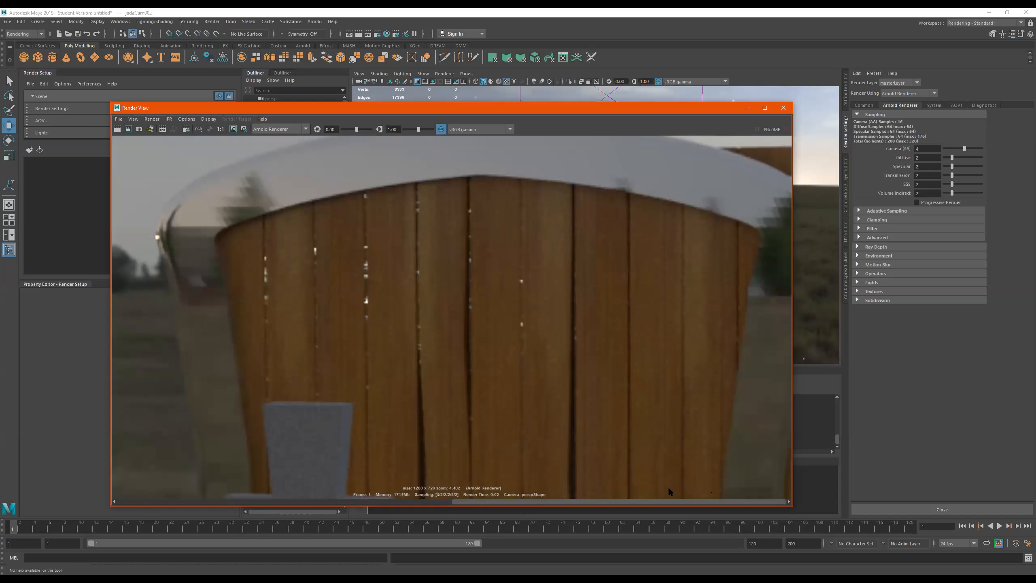
left_click(462, 498)
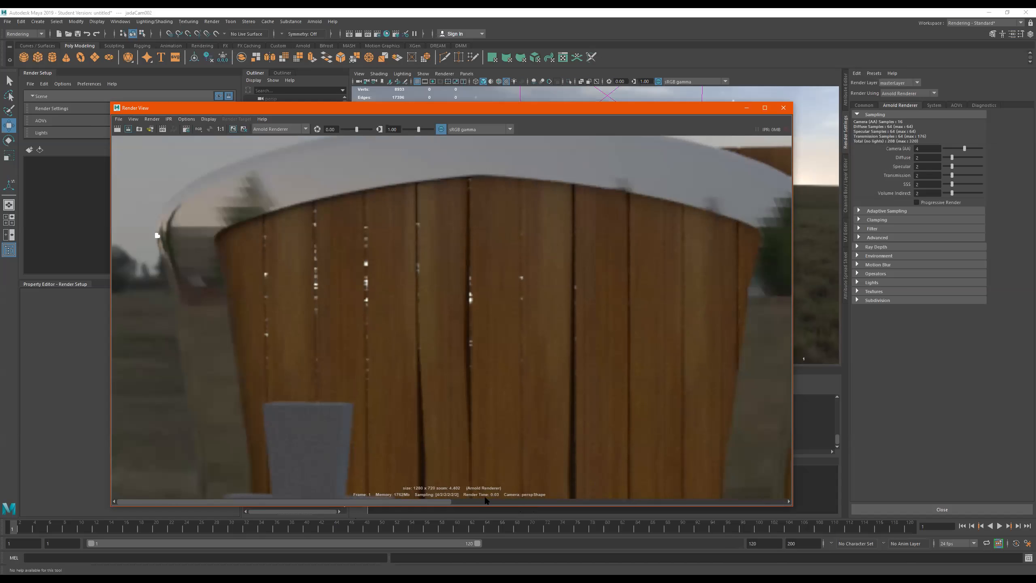
left_click(444, 499)
Set the Diffuse samples to 3, keep the current render, and re-render the frame.
left_click(927, 157)
type("3")
key("Return")
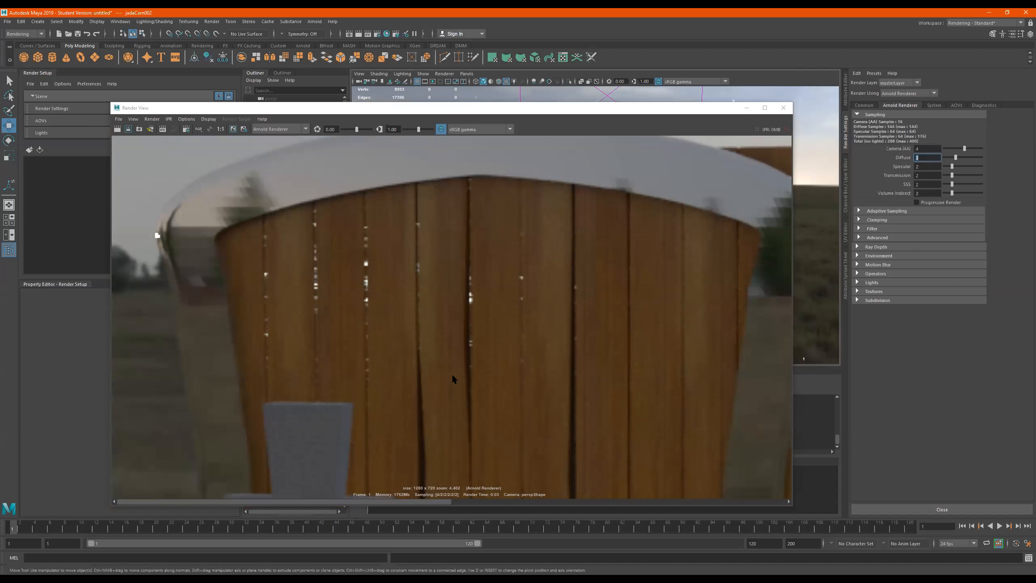
left_click(441, 504)
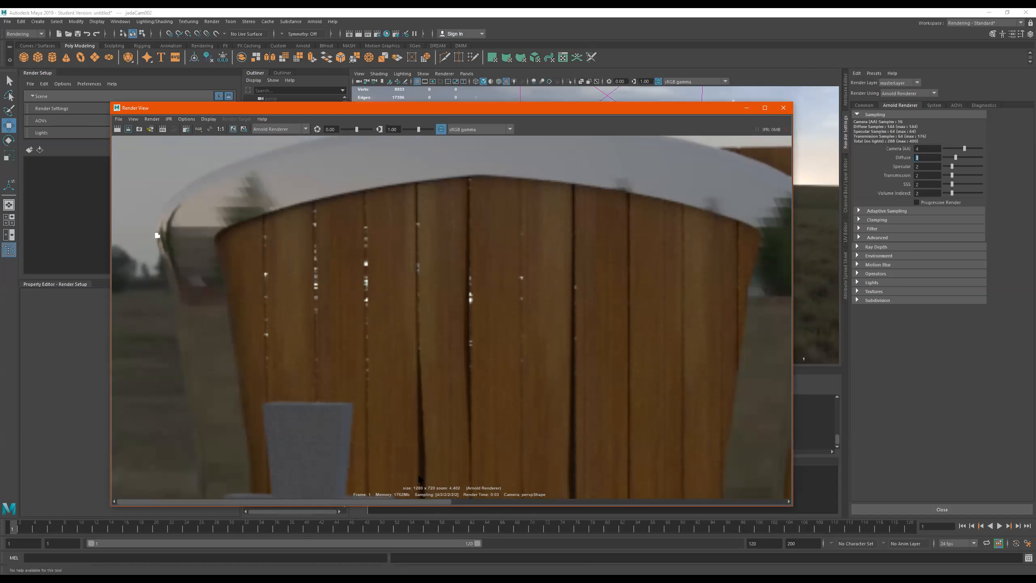
left_click(233, 129)
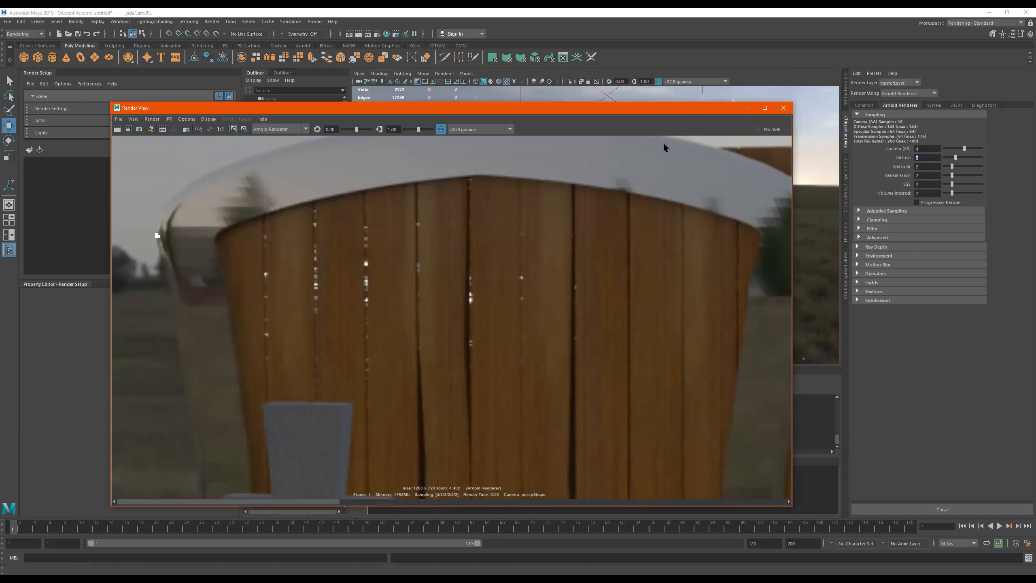
left_click(116, 129)
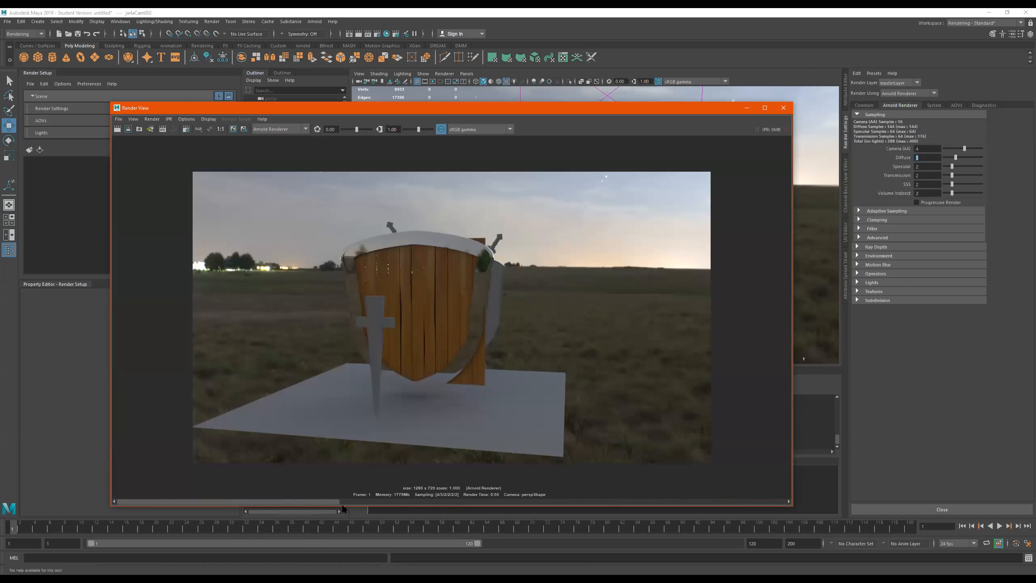
Compare the kept images with the Diffuse 3 render, examining the sword and the shield's planks.
left_click_drag(430, 489, 783, 489)
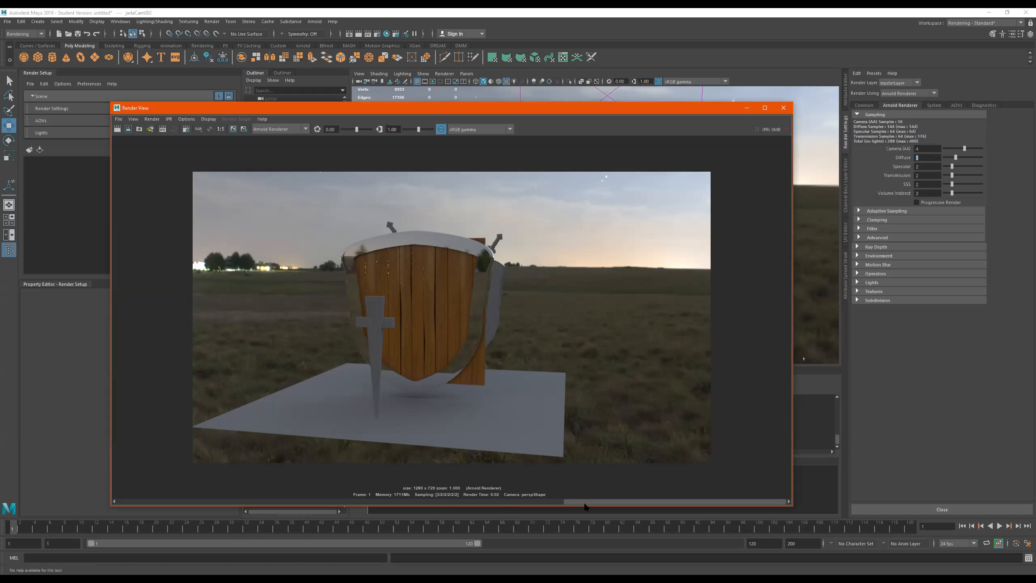
left_click_drag(586, 505, 406, 501)
left_click_drag(285, 501, 228, 496)
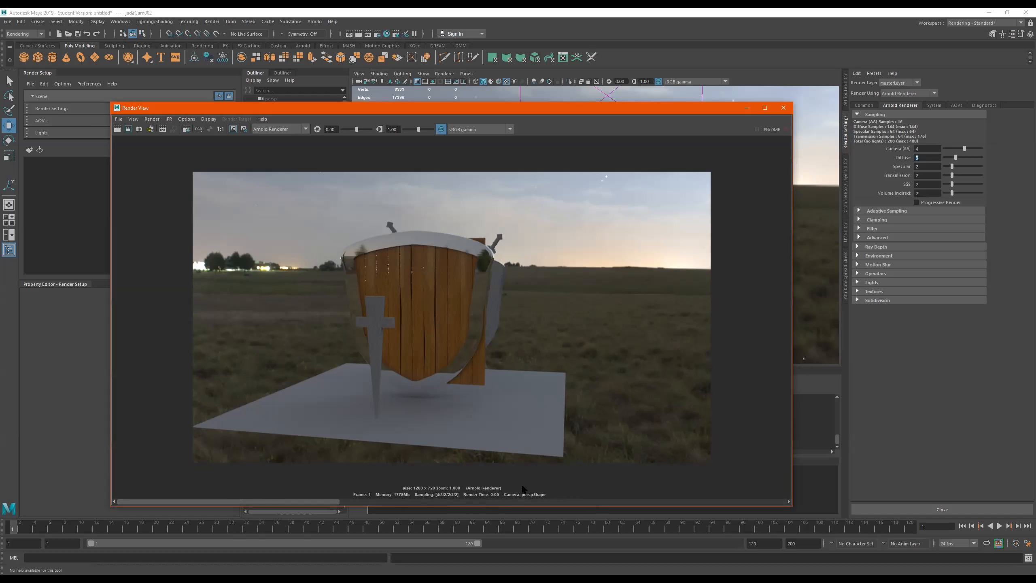
scroll(418, 262, "up", 6)
scroll(438, 294, "up", 1)
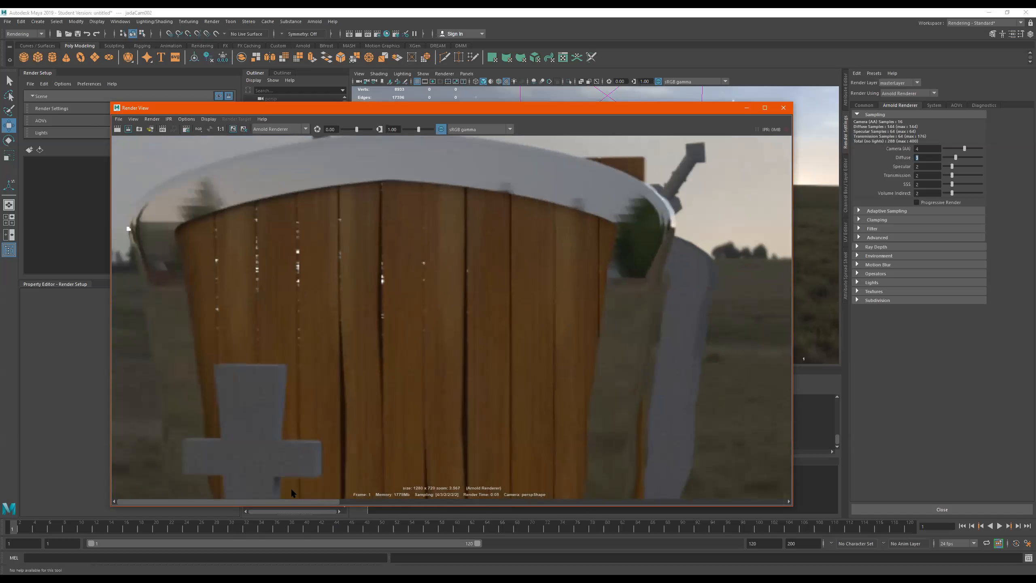
Set the Camera (AA) samples to 6 and re-render the frame.
left_click_drag(296, 503, 807, 493)
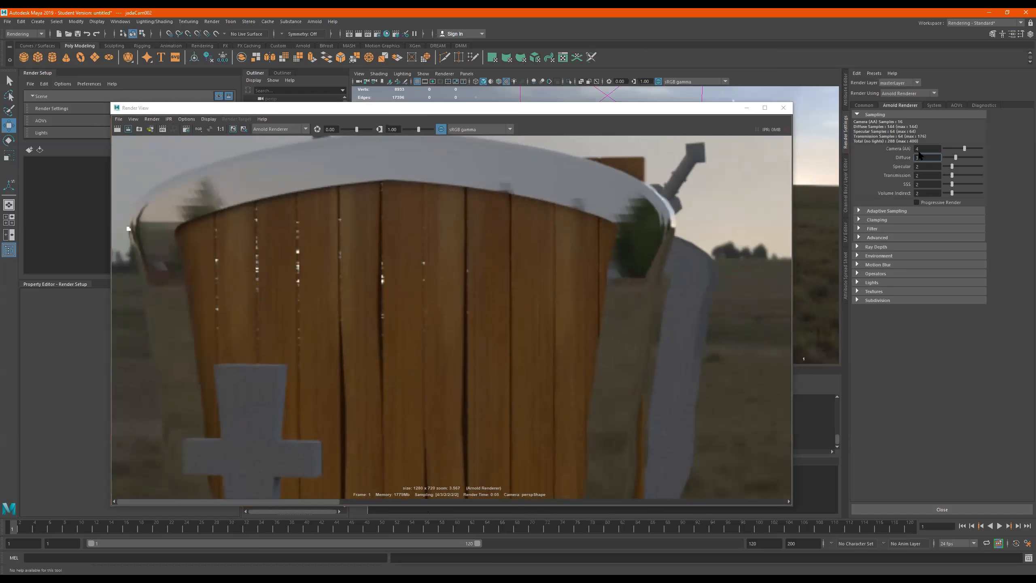
left_click(915, 149)
left_click(234, 130)
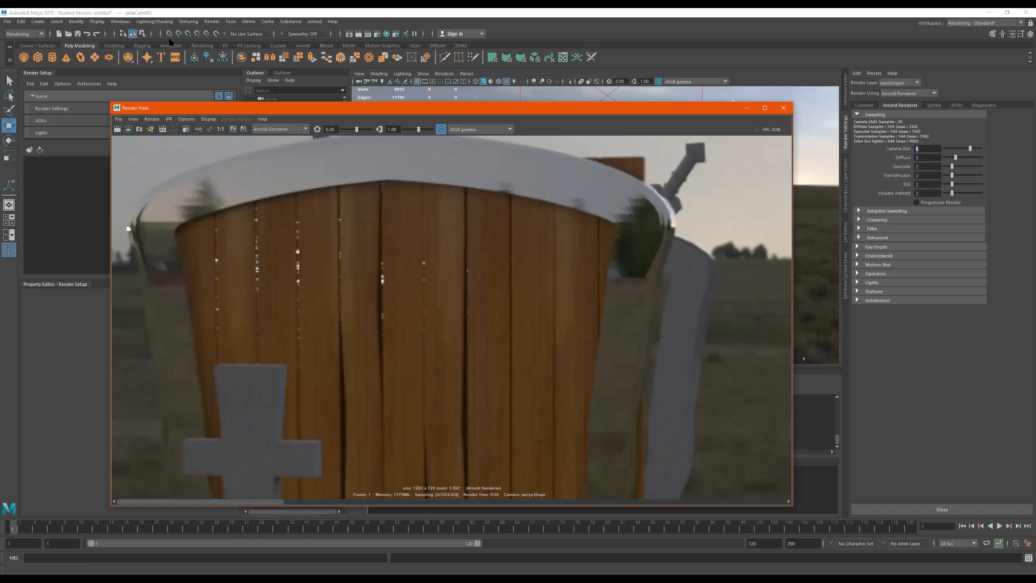
left_click(359, 36)
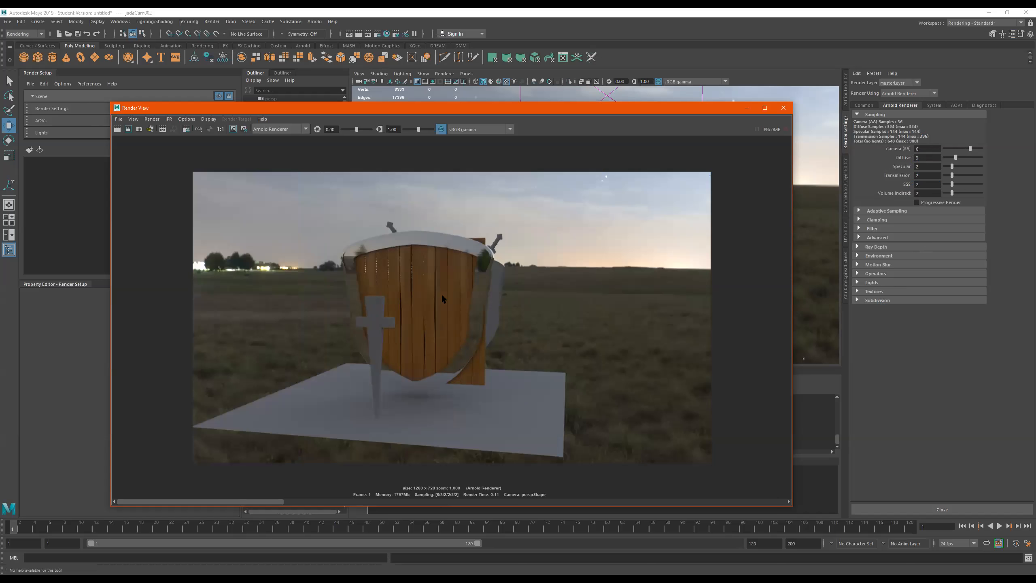
Compare the kept images with the Camera (AA) 6 render, examining the shield's planks and the sword's crossguard.
scroll(449, 278, "up", 4)
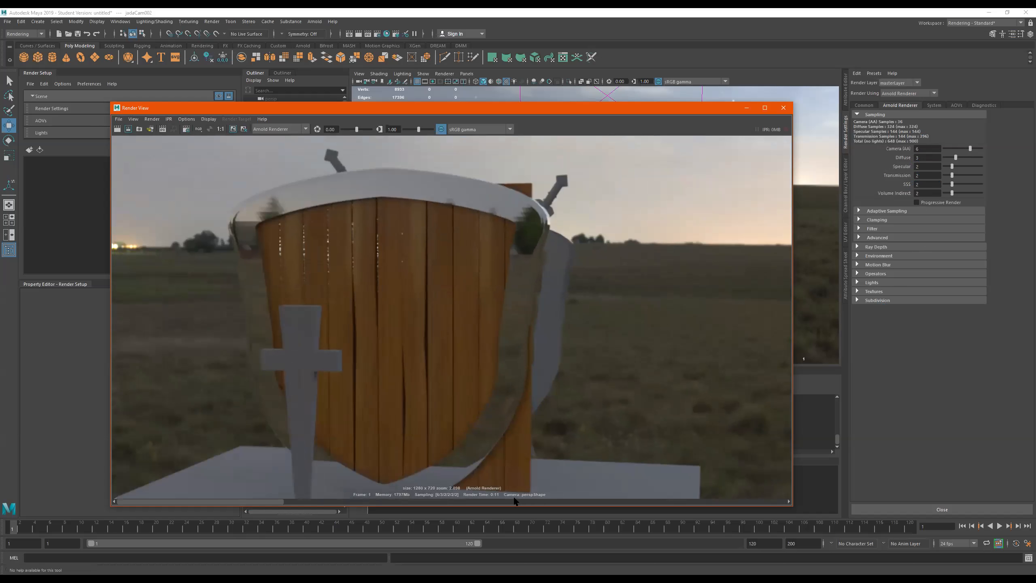
left_click_drag(280, 503, 832, 501)
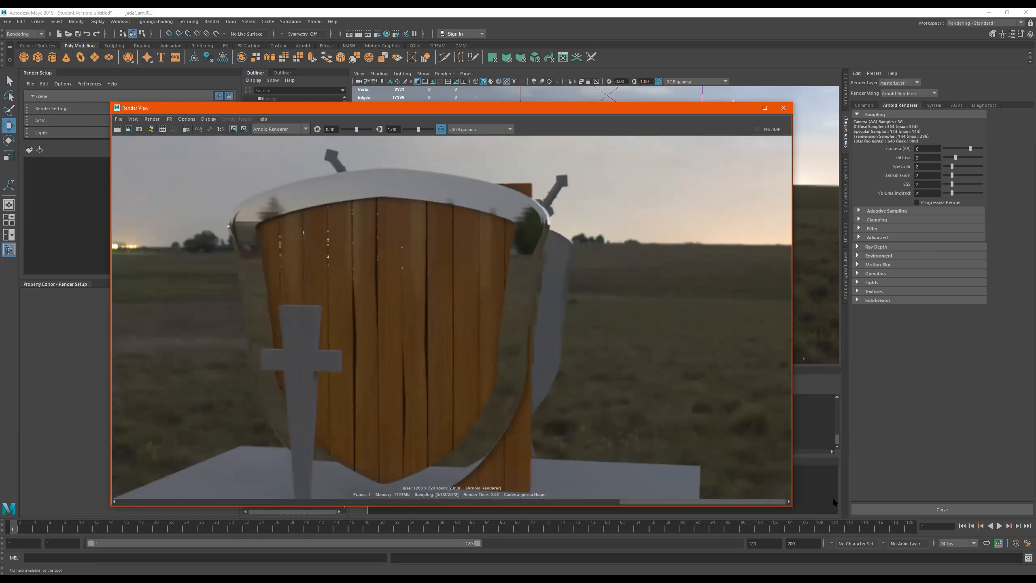
left_click_drag(733, 499, 269, 501)
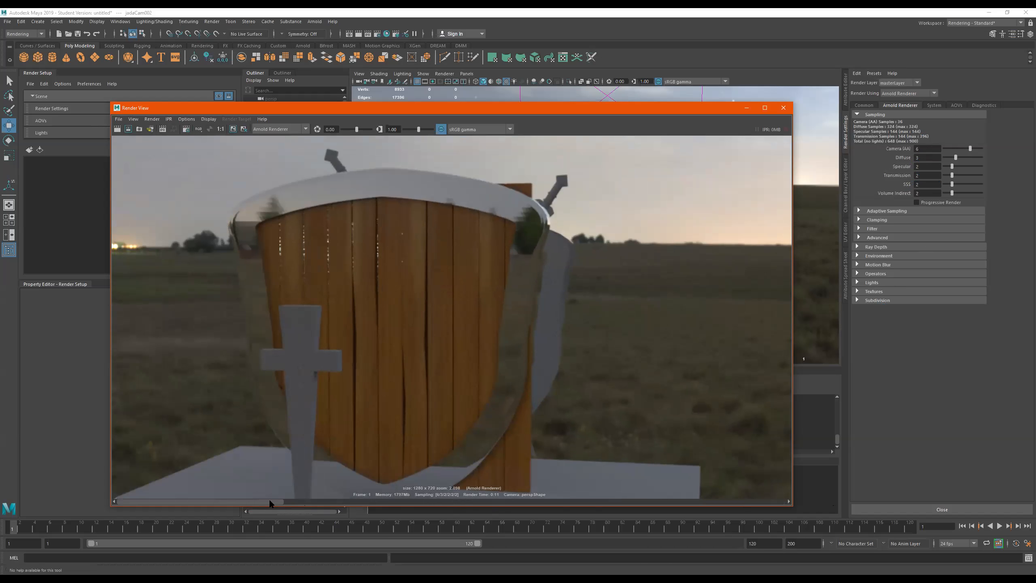
scroll(310, 361, "up", 5)
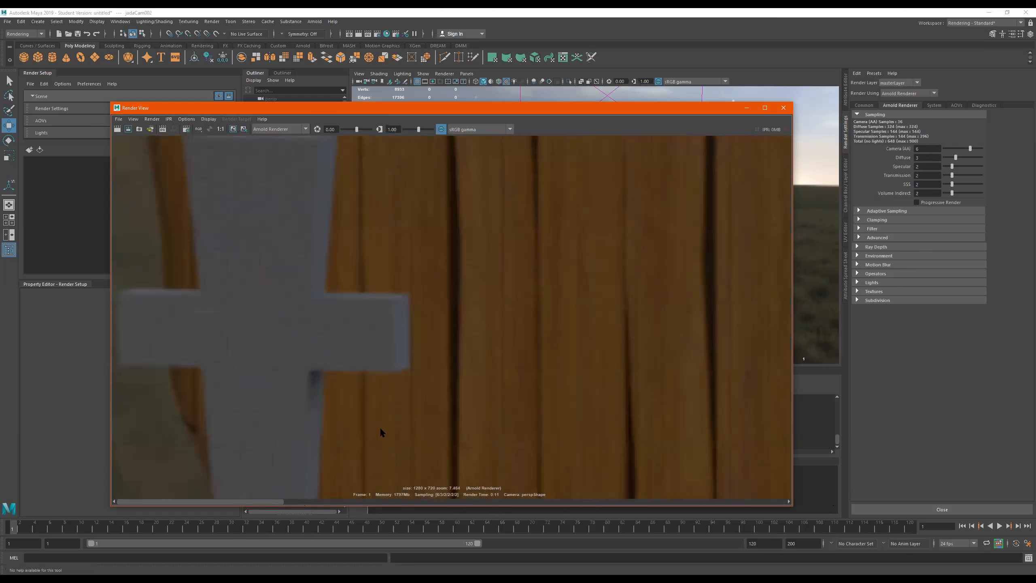
left_click_drag(235, 504, 215, 464)
scroll(479, 316, "down", 8)
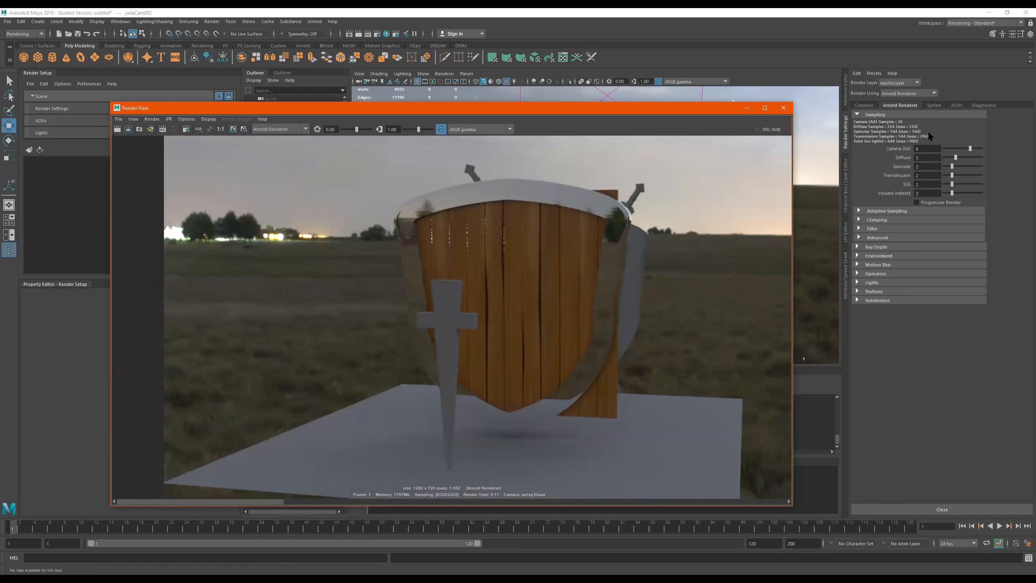
Set the Camera (AA) samples to 8 and re-render the frame.
left_click(932, 150)
type("8")
key("Return")
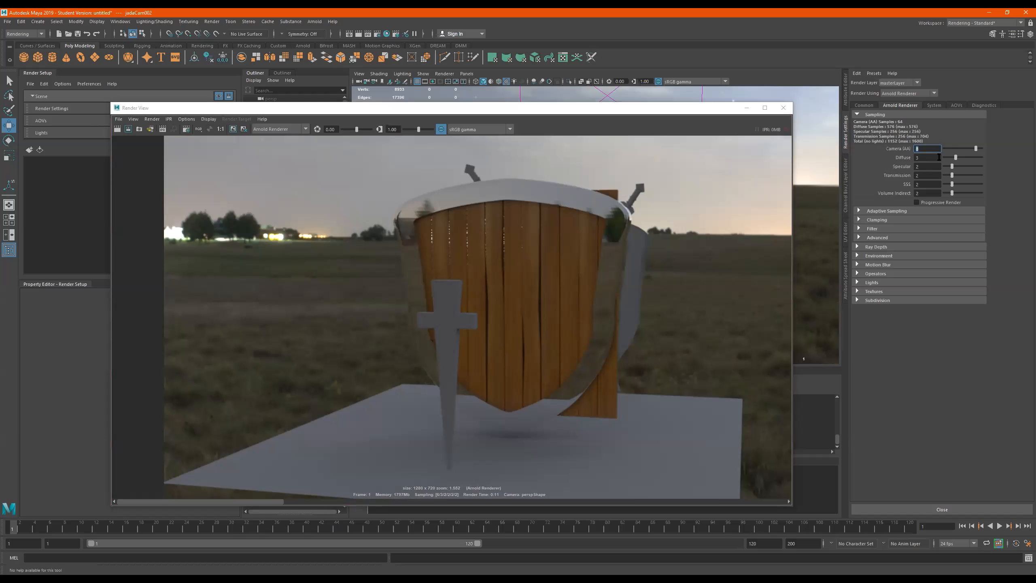
left_click(922, 157)
scroll(615, 273, "up", 2)
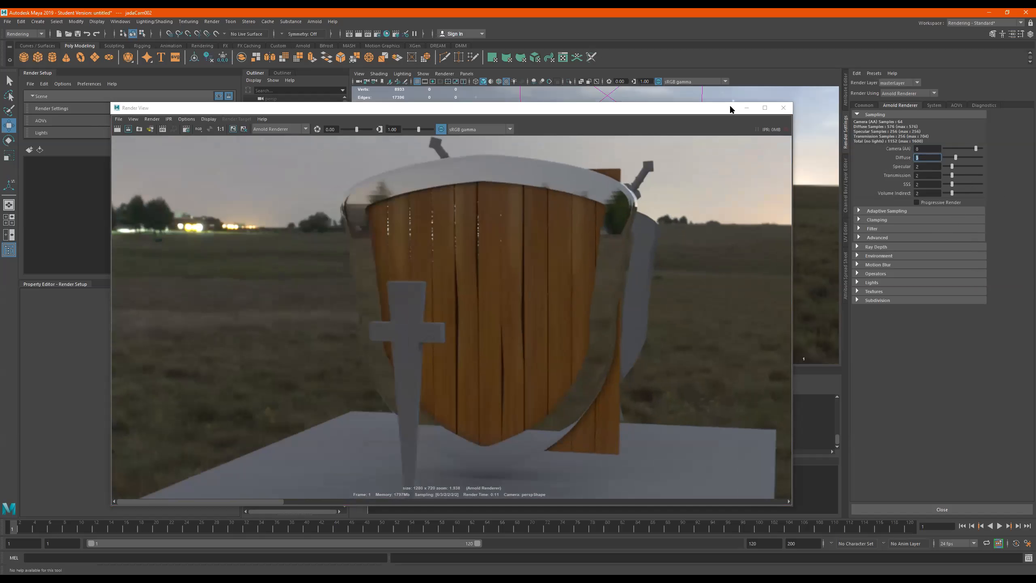
left_click(118, 129)
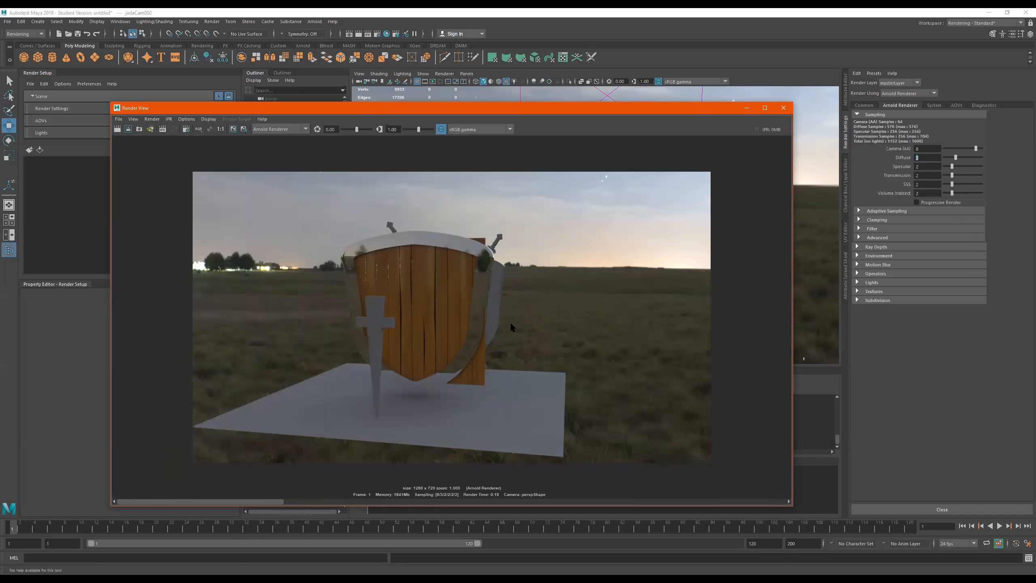
Inspect the Camera (AA) 8 render and compare it with the earliest kept image around the shield's planks and rim.
scroll(474, 293, "up", 6)
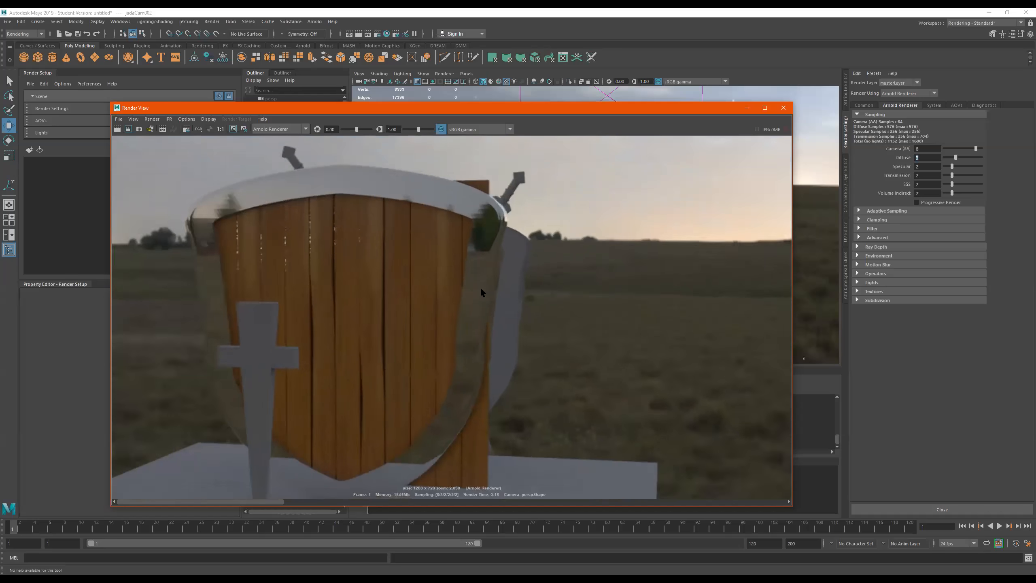
scroll(534, 361, "down", 3)
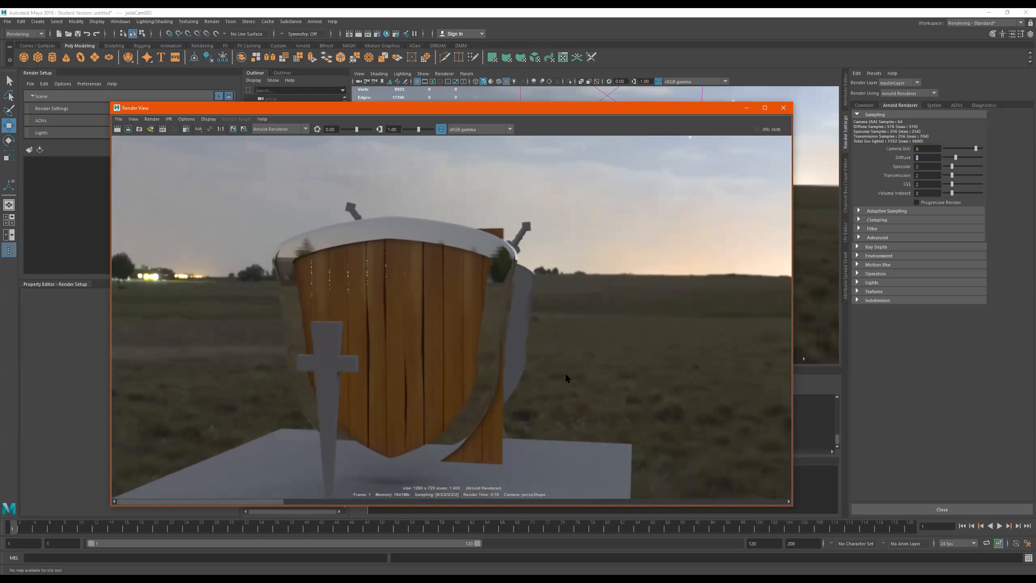
scroll(572, 382, "down", 1)
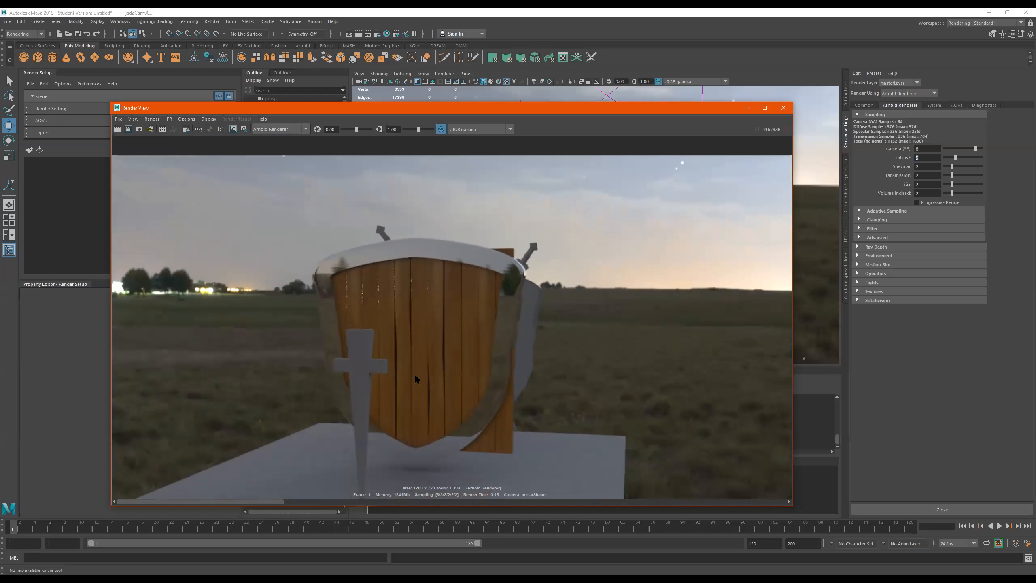
scroll(502, 361, "up", 6)
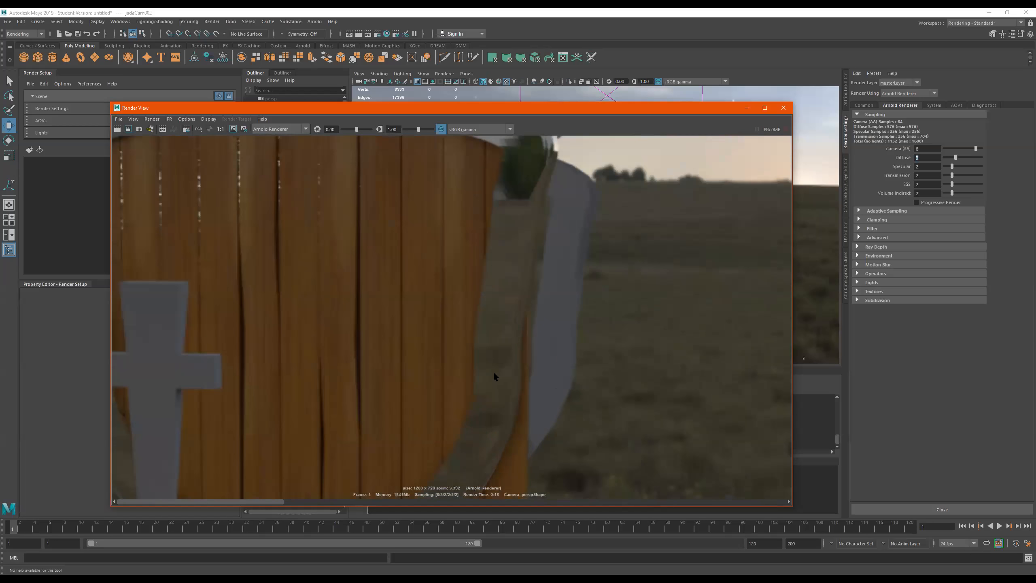
left_click(734, 501)
left_click(737, 502)
left_click(738, 501)
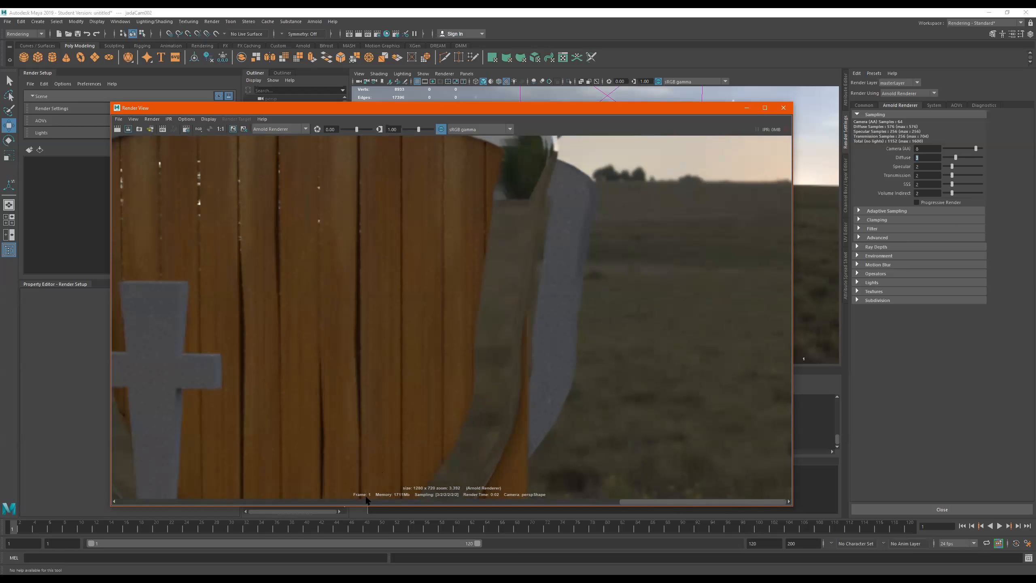
Compare the kept renders up close at the sword hilt and the shield's upper planks, and review the whole Camera (AA) 8 image.
scroll(349, 374, "up", 1)
middle_click_drag(349, 372, 498, 320, "alt")
scroll(559, 394, "up", 1)
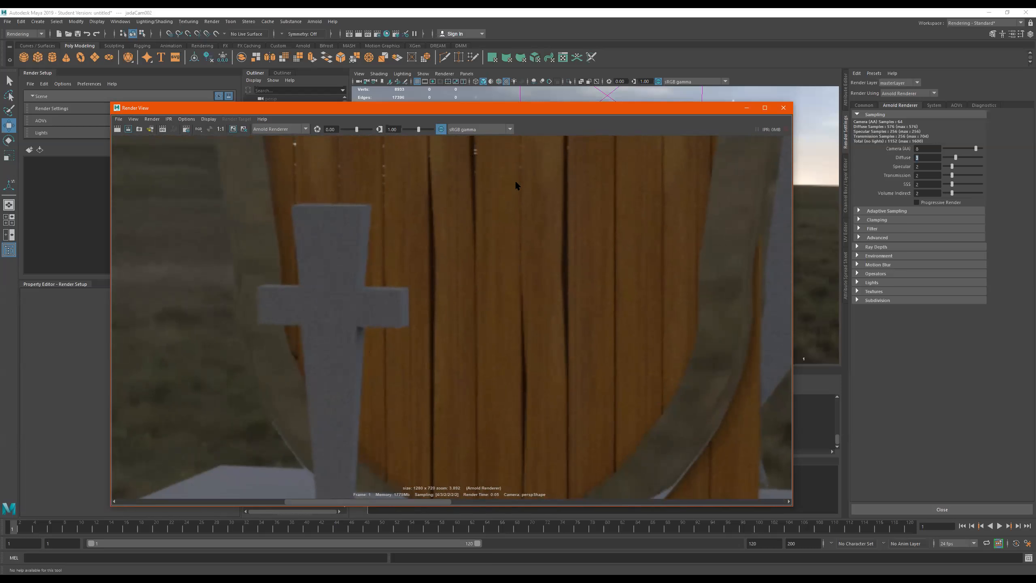
middle_click_drag(528, 176, 468, 365, "alt")
middle_click_drag(473, 319, 487, 312, "alt")
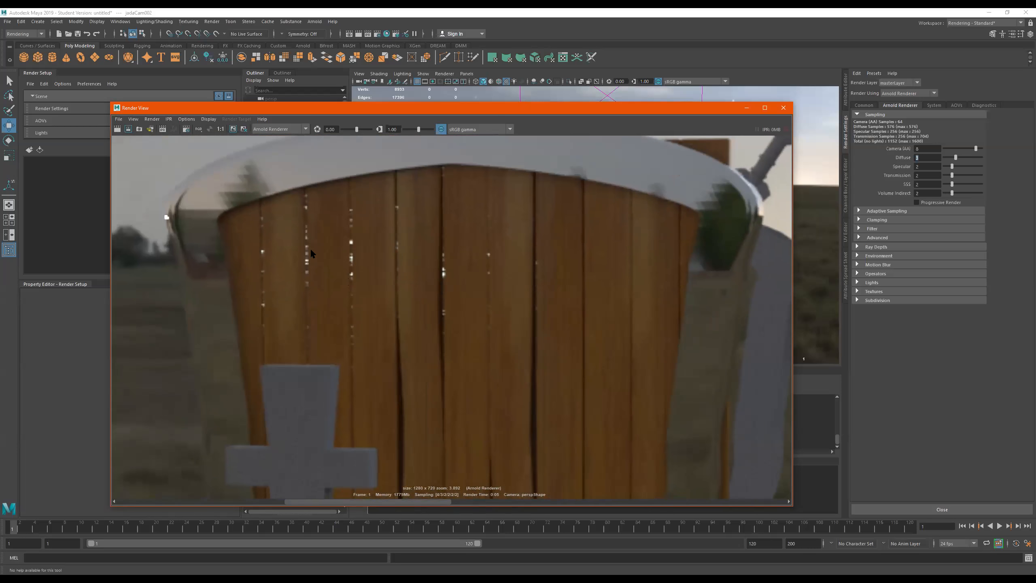
left_click_drag(397, 501, 884, 503)
left_click_drag(785, 513, 247, 515)
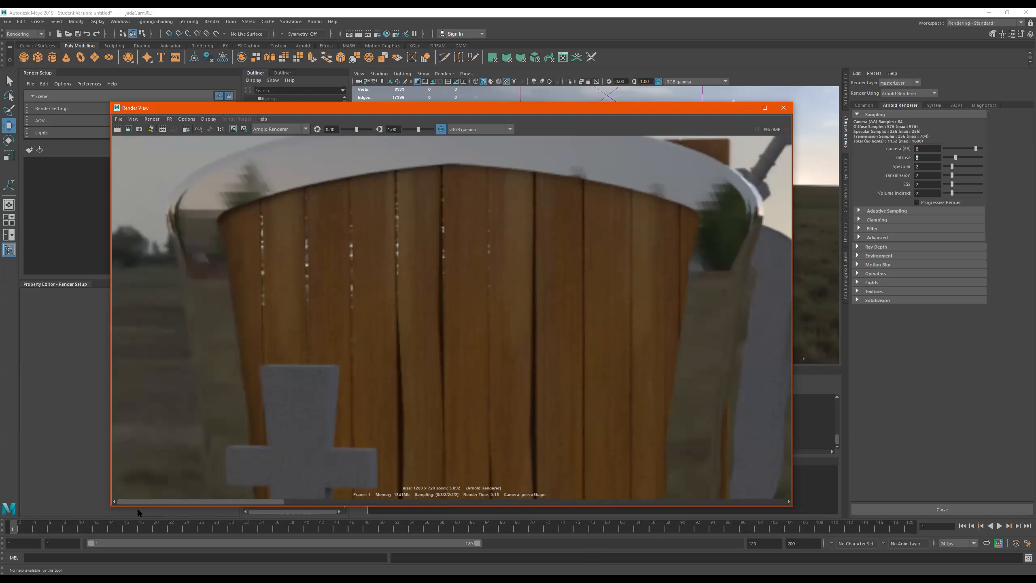
scroll(486, 324, "down", 6)
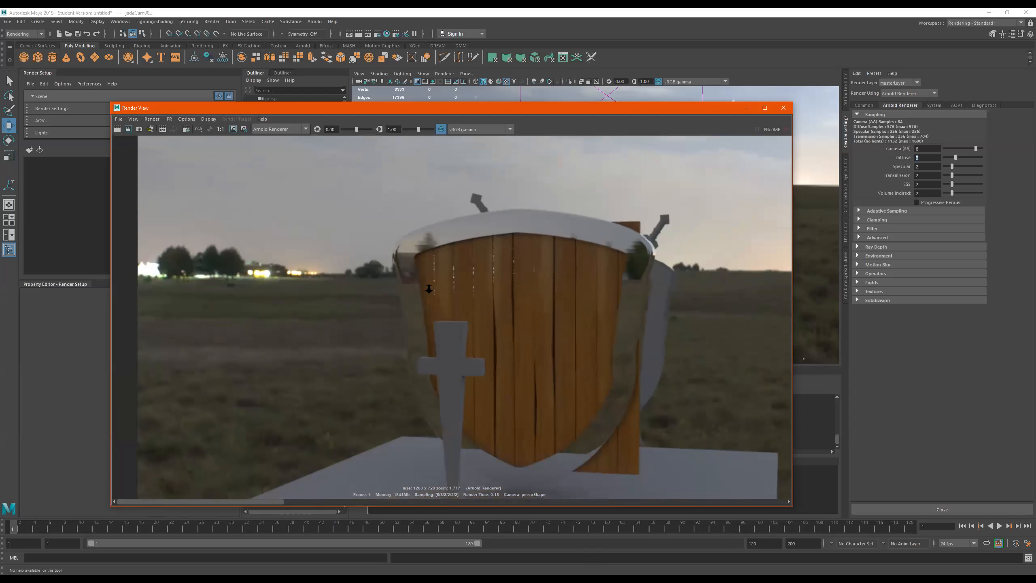
middle_click_drag(562, 198, 526, 243)
scroll(591, 281, "down", 1)
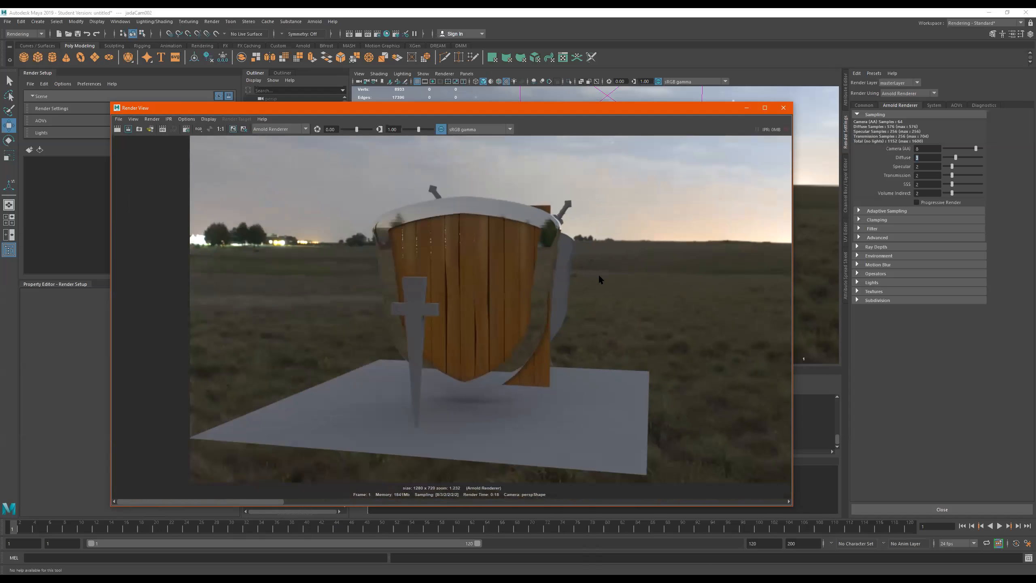
Close the Render View and switch from the Rendering - Standard workspace back to the custom workspace.
left_click(787, 107)
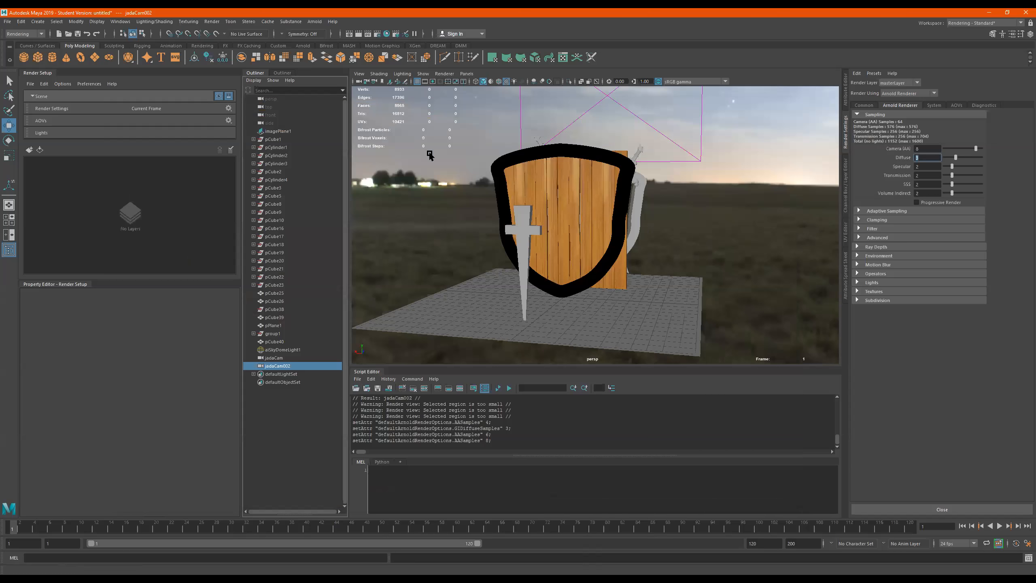
left_click(956, 21)
left_click(941, 59)
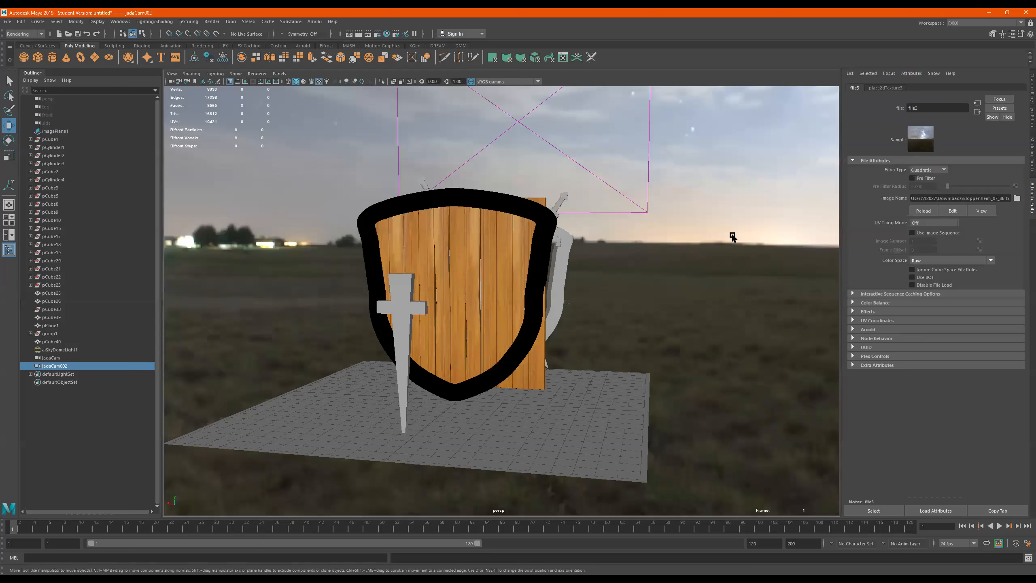
Look through the jadaCam002 camera in the viewport.
mouse_move(550, 295)
left_mouse_down("alt")
mouse_move(590, 291)
mouse_move(569, 301)
left_mouse_up("alt")
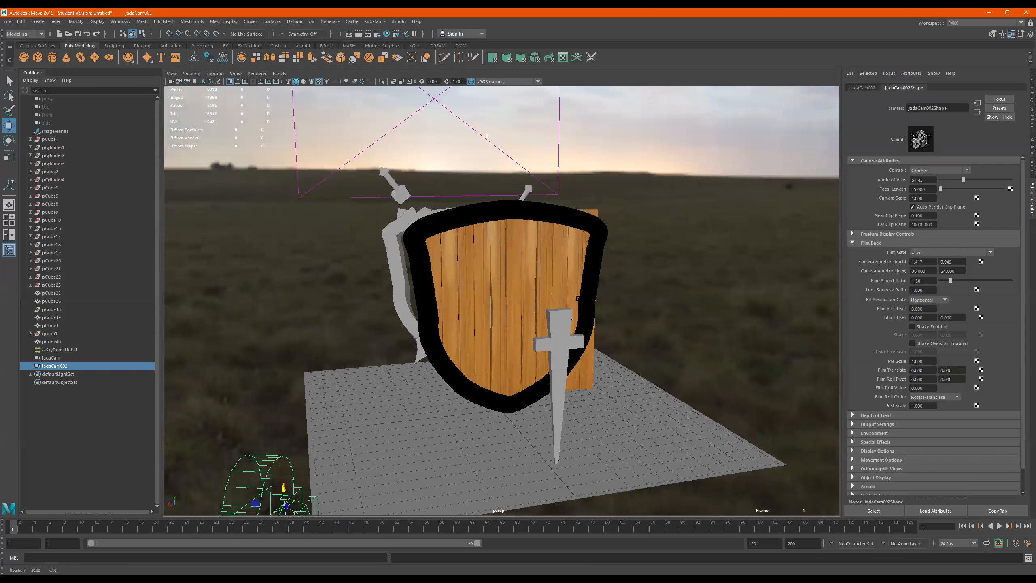
left_click(279, 74)
mouse_move(314, 82)
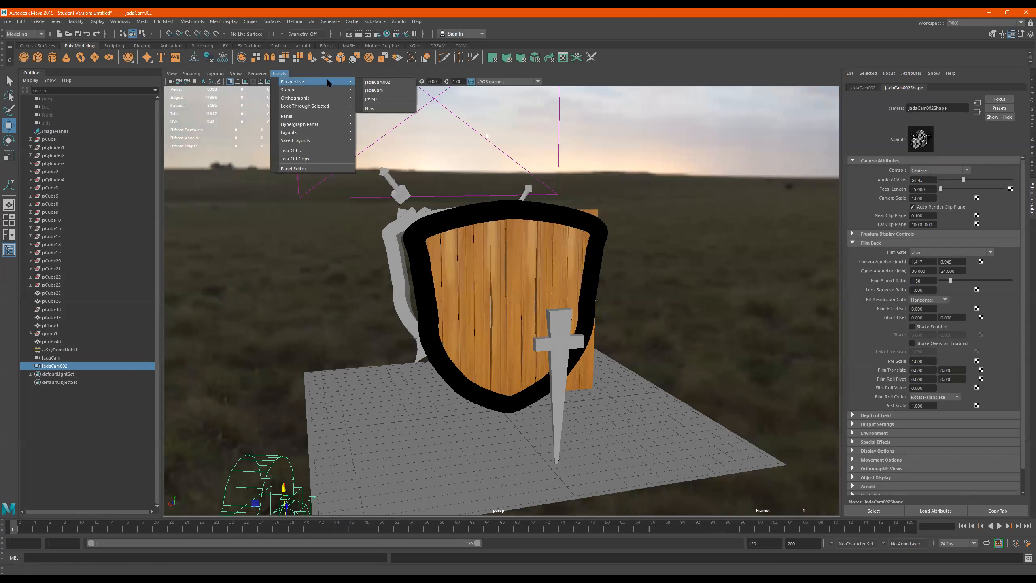
left_click(377, 83)
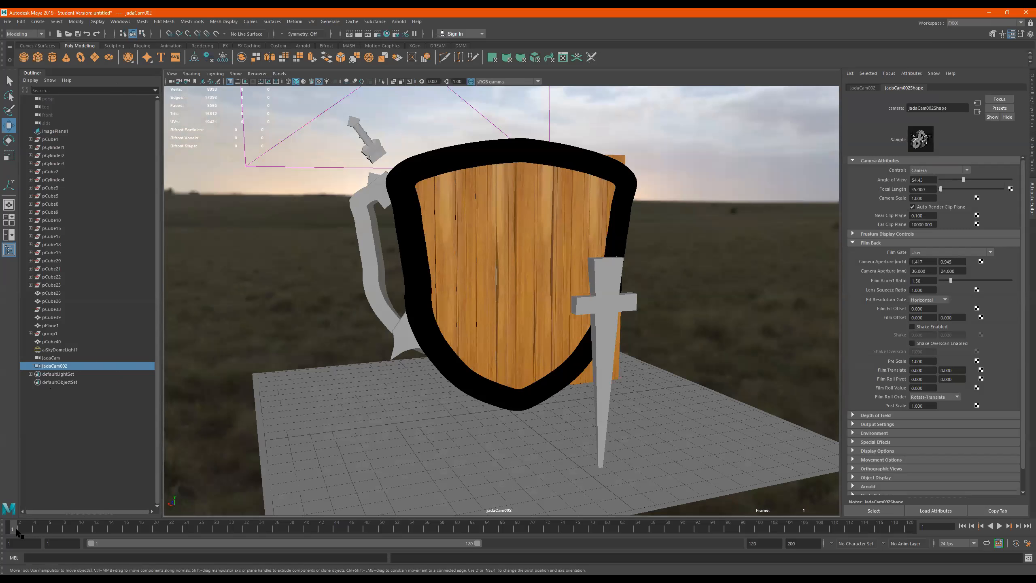
Display the jadaCam002 channels, set its Translate Y to 11, and key all its channels at frame 1.
left_click(868, 88)
left_click(895, 88)
left_click(1029, 107)
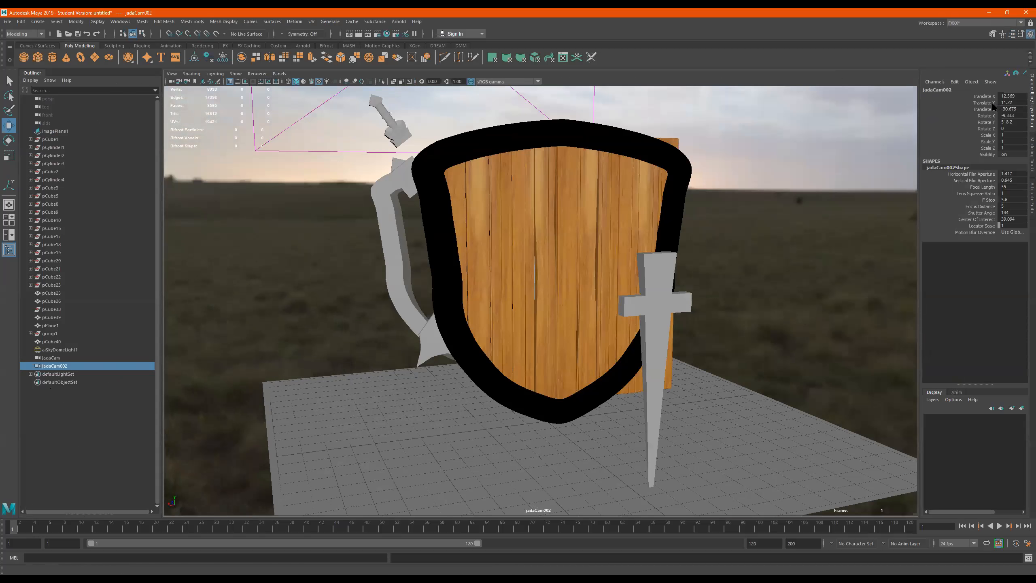
mouse_move(1009, 102)
left_mouse_down("ctrl")
mouse_move(1028, 102)
mouse_move(1010, 102)
left_mouse_up("ctrl")
key("s")
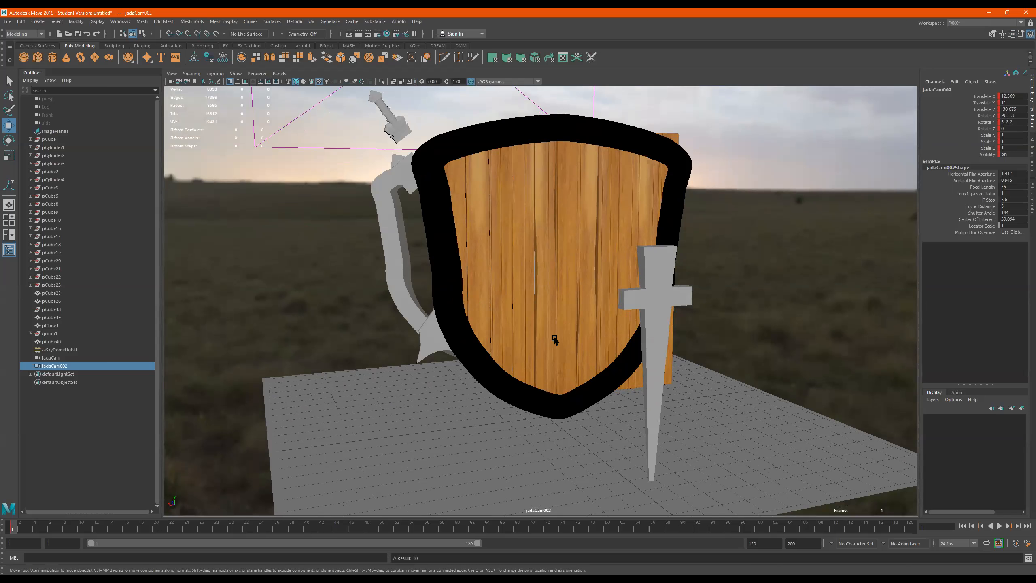
At frame 47, reposition jadaCam002 to face the shield head-on with the sword centred, and key the camera.
left_click(361, 530)
left_click_drag(641, 307, 598, 311, "alt")
right_click_drag(549, 206, 559, 205, "alt")
middle_click_drag(557, 218, 555, 235, "alt")
left_click_drag(556, 237, 558, 232, "alt")
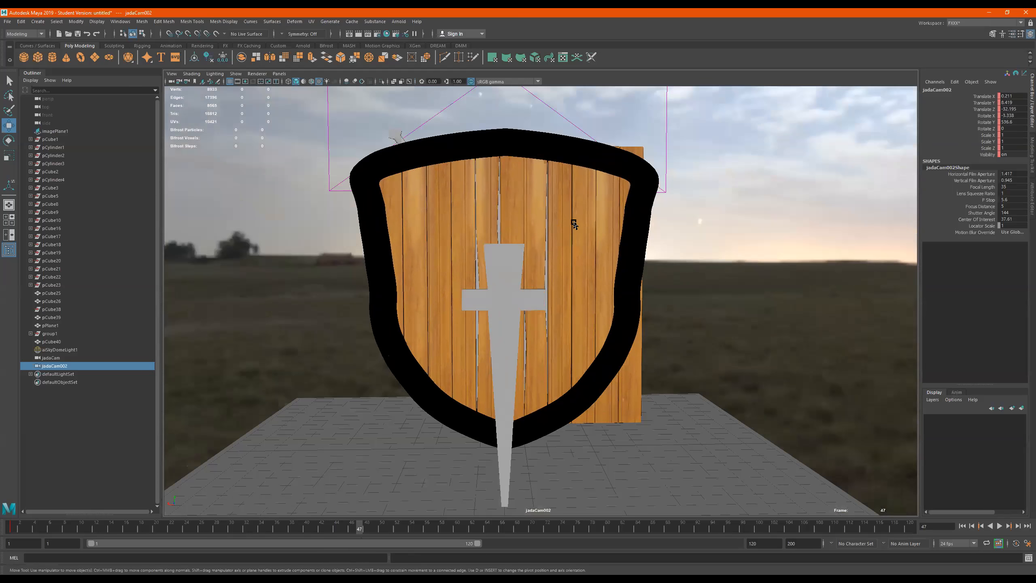
key("s")
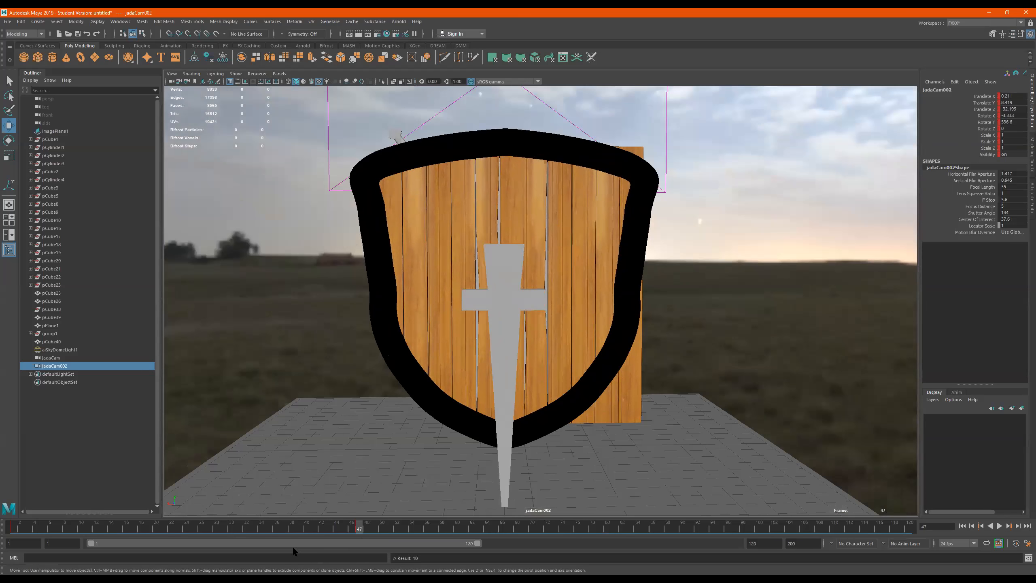
Preview the camera animation and move the second camera key on the timeline to frame 90.
key("alt+v")
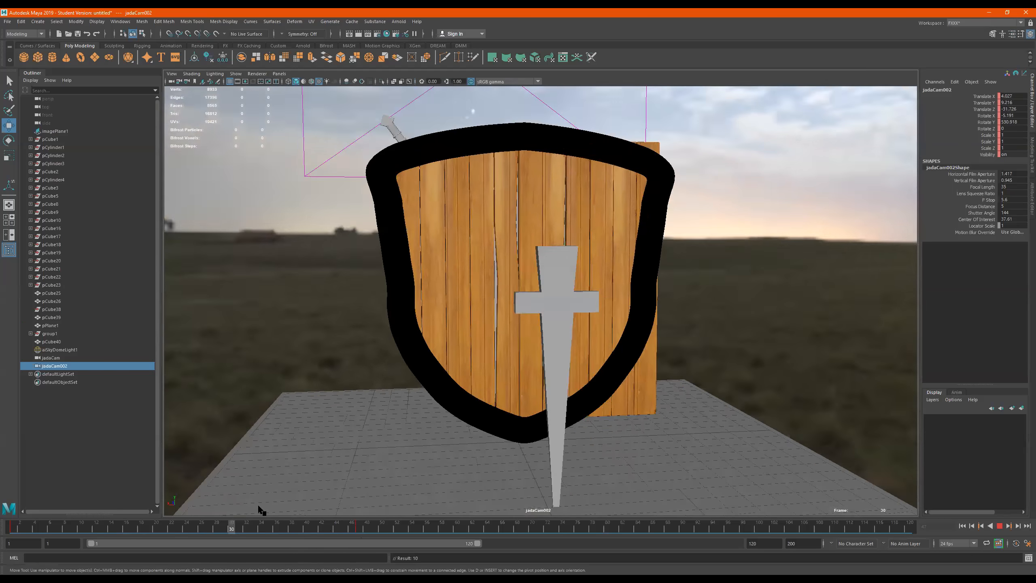
left_click_drag(388, 513, 5, 498)
left_click_drag(368, 529, 681, 546, "shift")
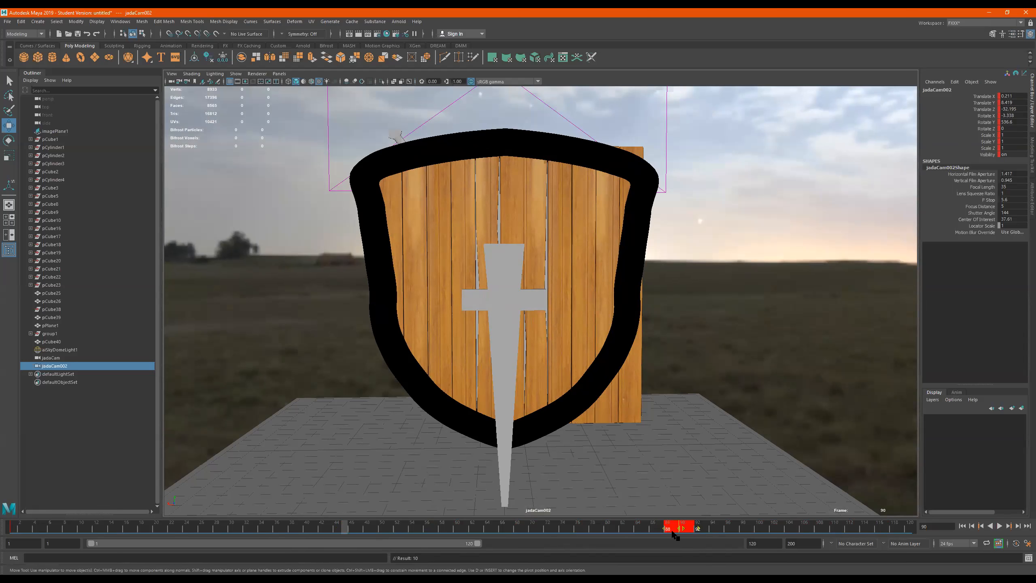
Set the playback range to end at frame 90 and replay the camera animation from frame 1.
left_click_drag(478, 546, 452, 543)
double_click(763, 543)
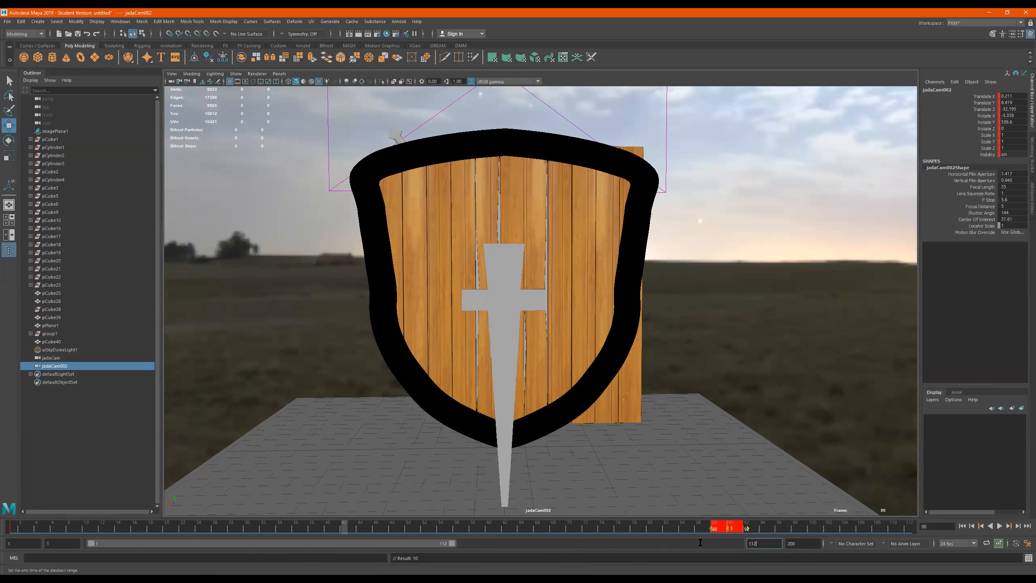
key("Return")
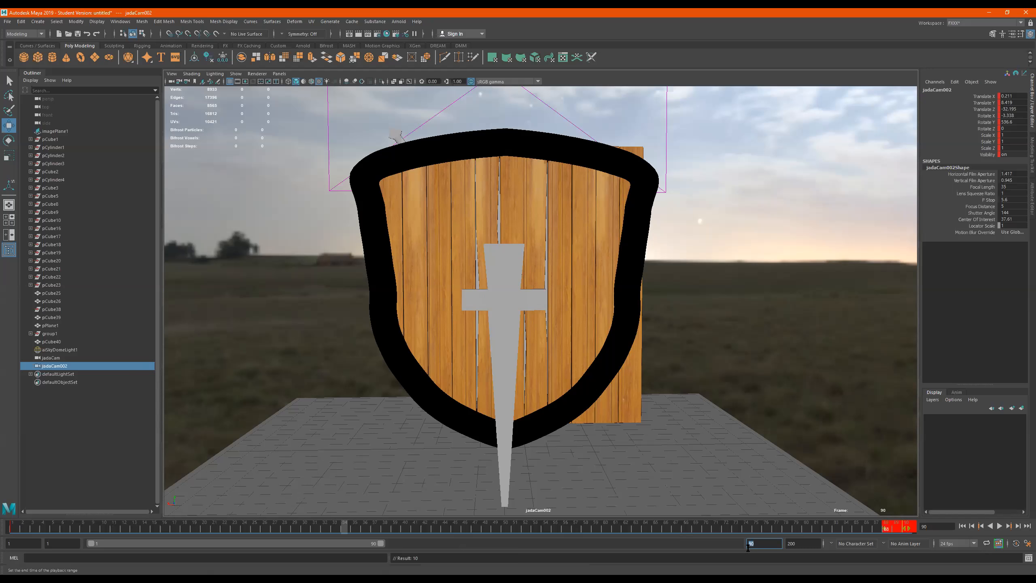
left_click_drag(159, 524, 5, 526)
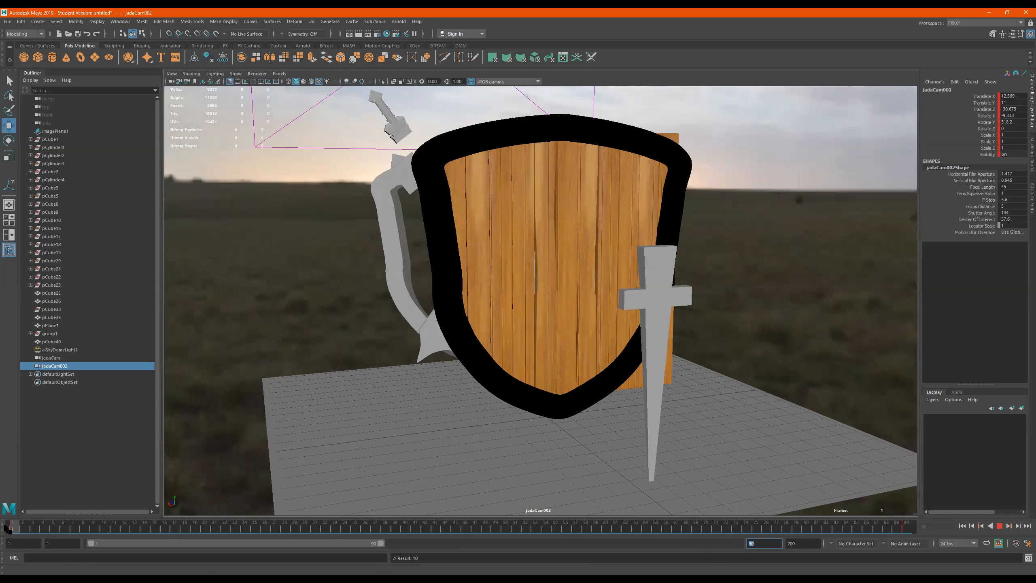
Preview the camera animation, check and save the animation preferences, and return to frame 1.
left_click(1002, 525)
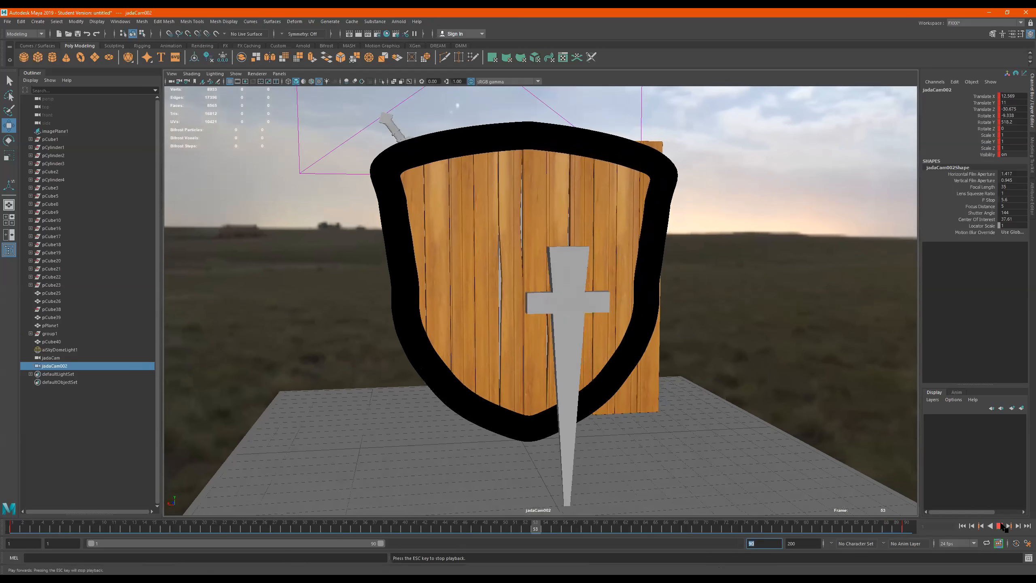
key("Escape")
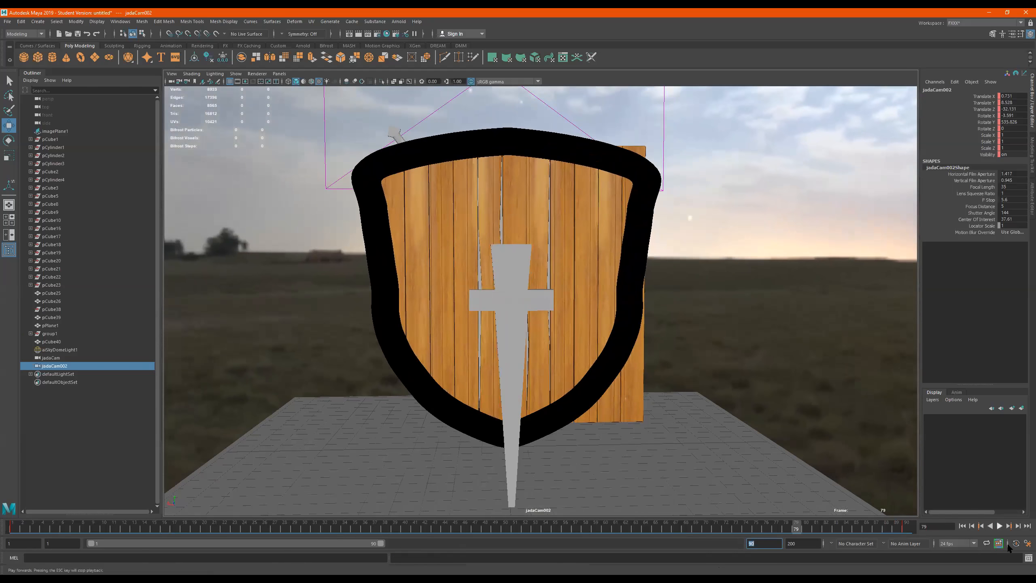
left_click(1028, 543)
scroll(315, 244, "down", 2)
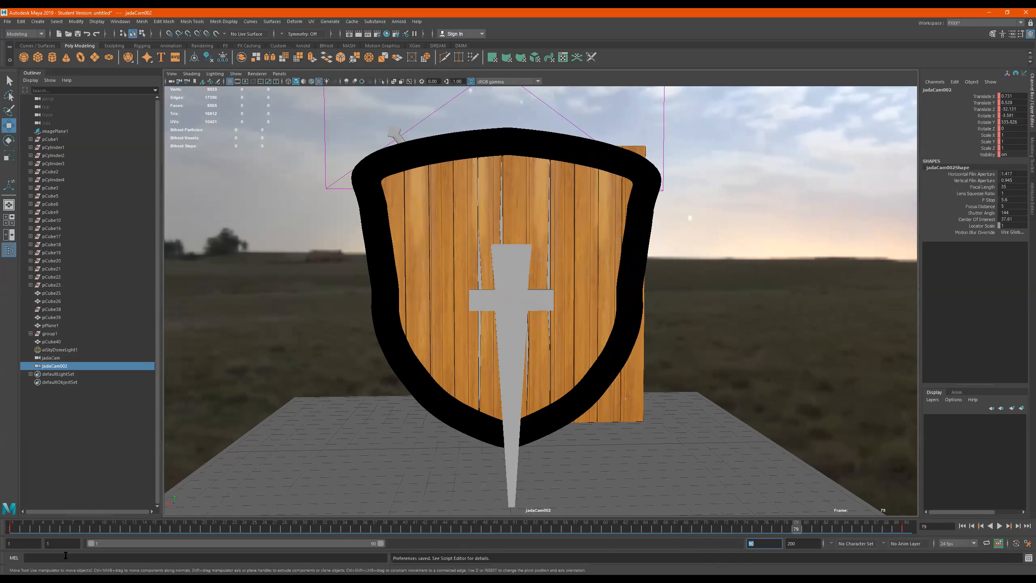
left_click(12, 527)
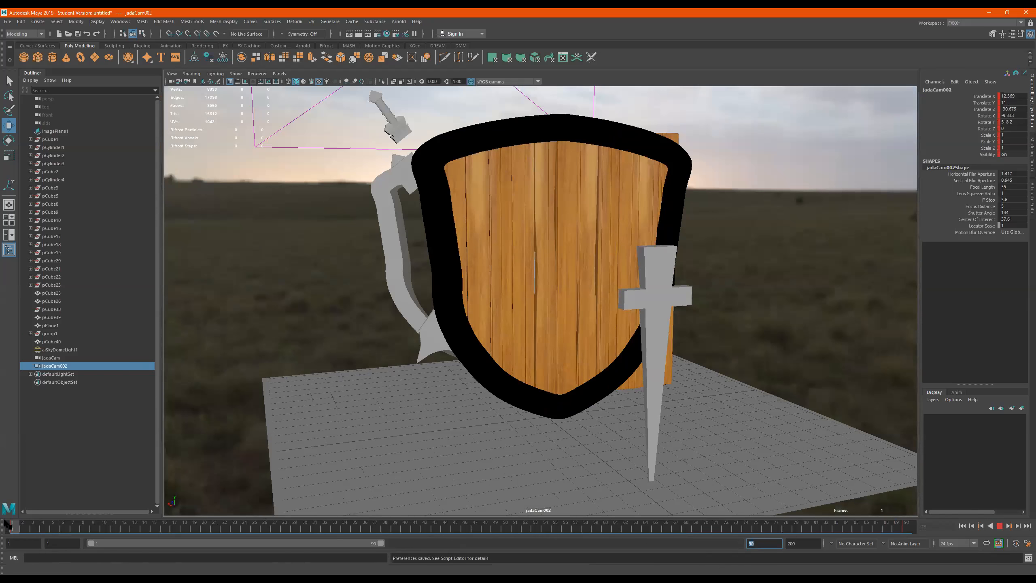
Display the 1280 x 720 resolution gate in the jadaCam002 view and play the camera animation within it.
left_click(238, 82)
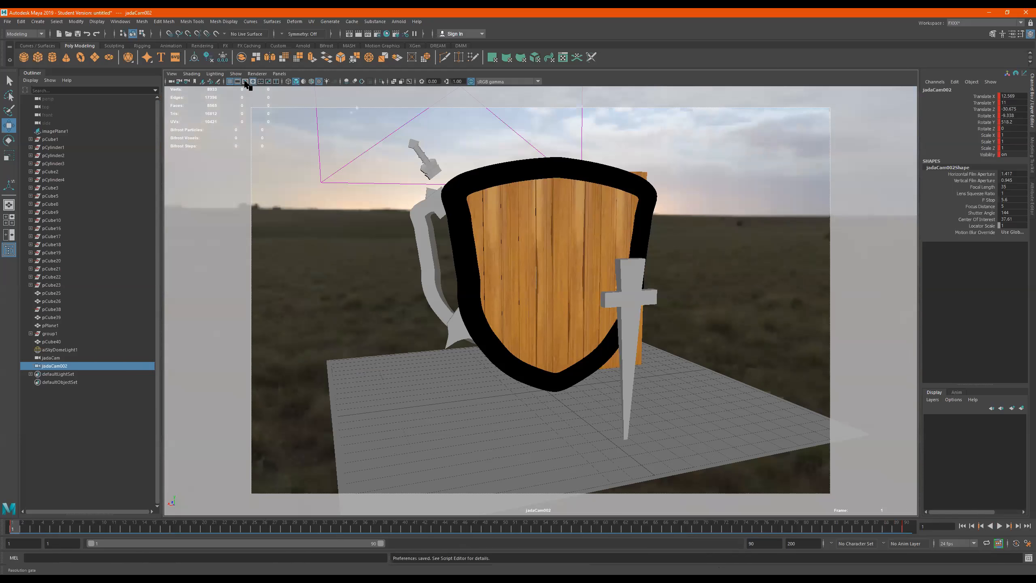
left_click(245, 81)
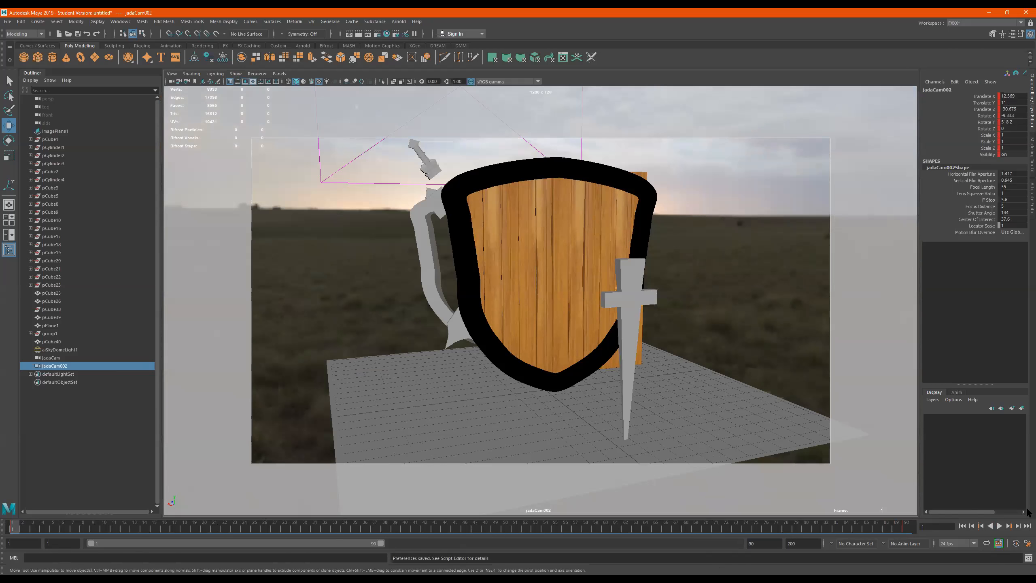
left_click(999, 526)
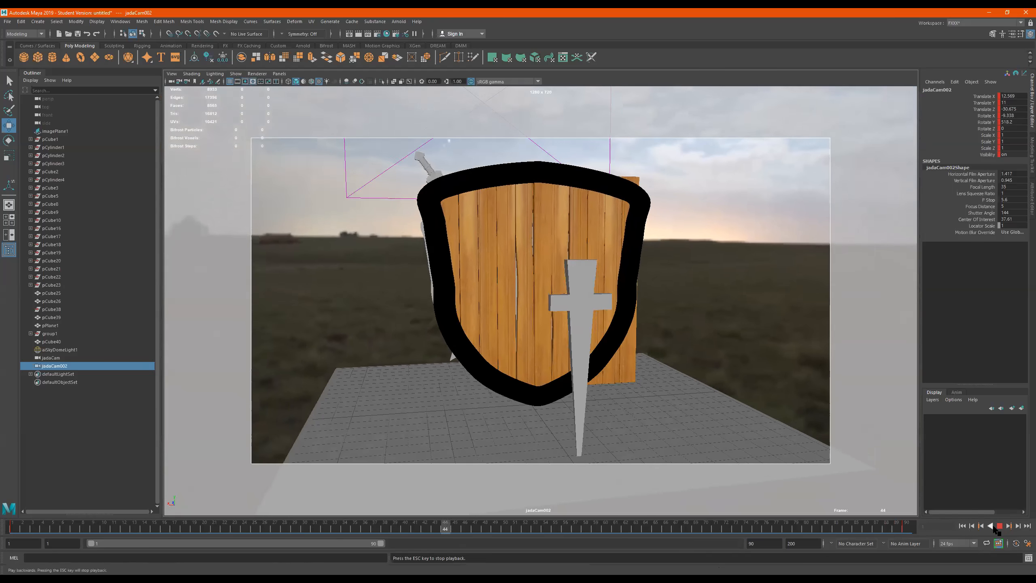
At frame 40, reposition jadaCam002 to look down on the shield and sword from higher up, and key the camera.
mouse_move(318, 520)
left_mouse_down()
mouse_move(91, 504)
mouse_move(426, 529)
mouse_move(405, 526)
left_mouse_up()
left_click_drag(493, 329, 495, 335, "alt")
middle_click_drag(496, 335, 486, 322, "alt")
right_click_drag(486, 322, 457, 301, "alt")
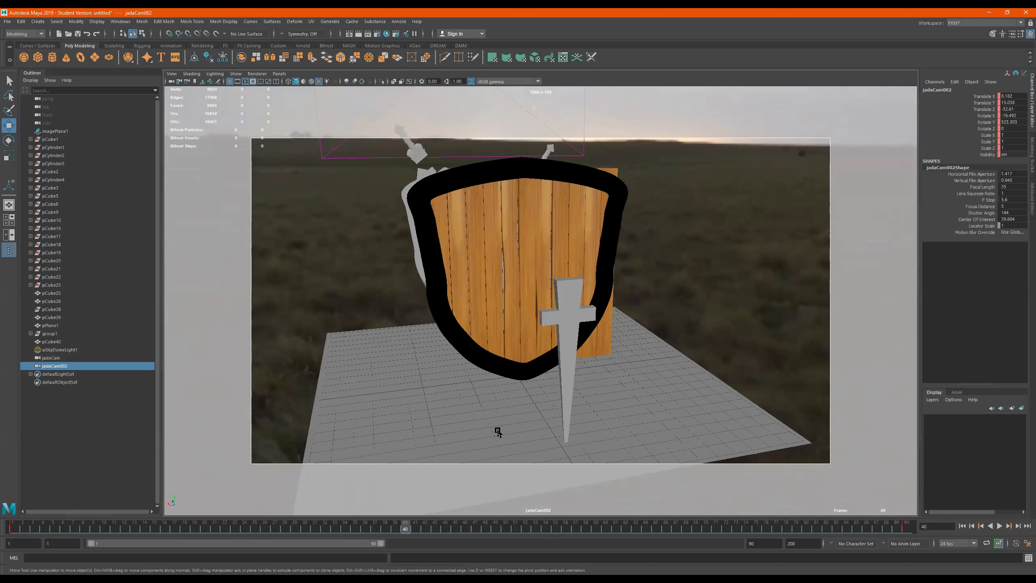
left_click(57, 366)
key("s")
Replay the camera animation from frame 1 with the middle key included, and return to the first frame.
left_click_drag(320, 524, 12, 527)
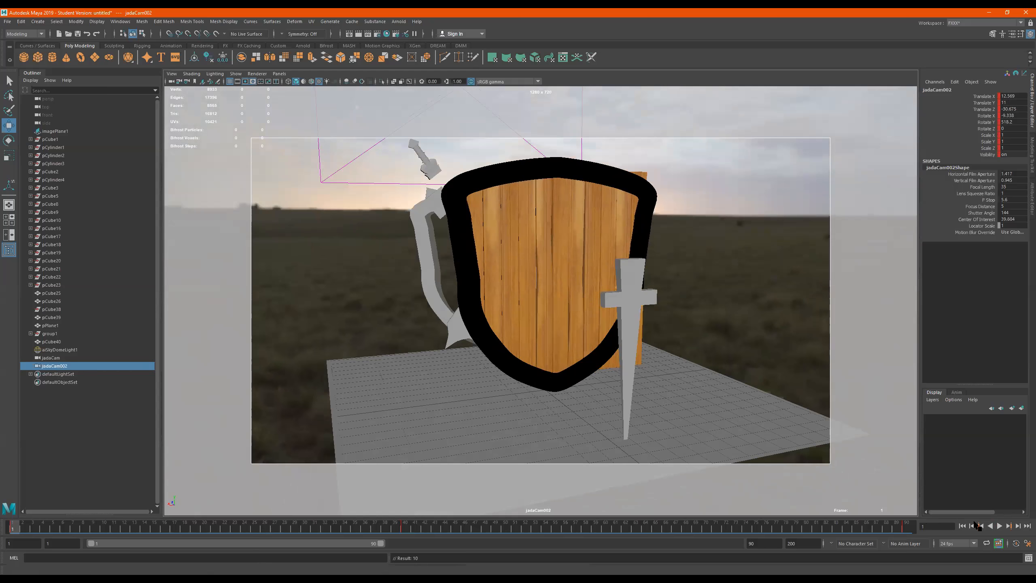
left_click(999, 526)
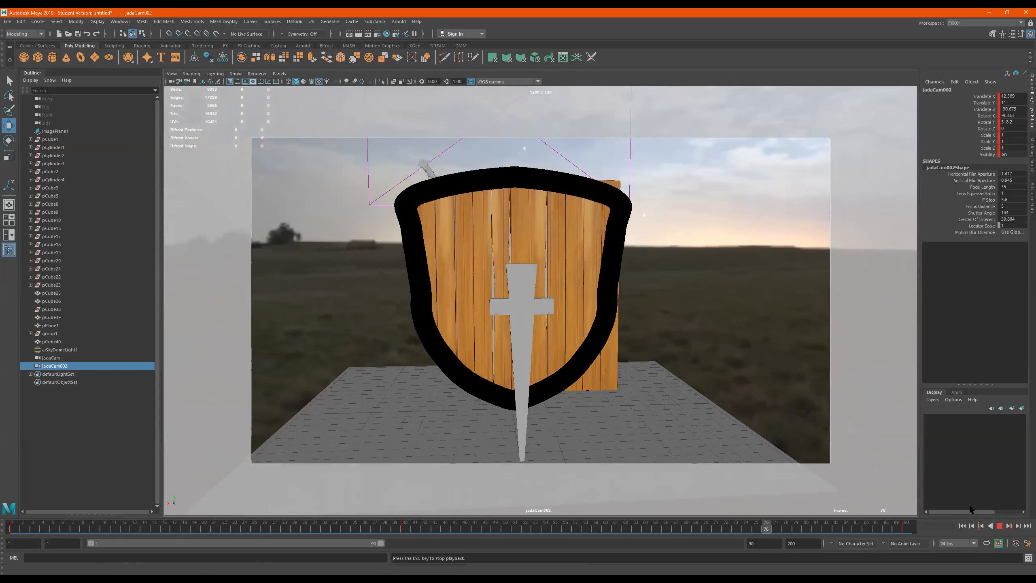
left_click(999, 526)
left_click_drag(491, 526, 12, 526)
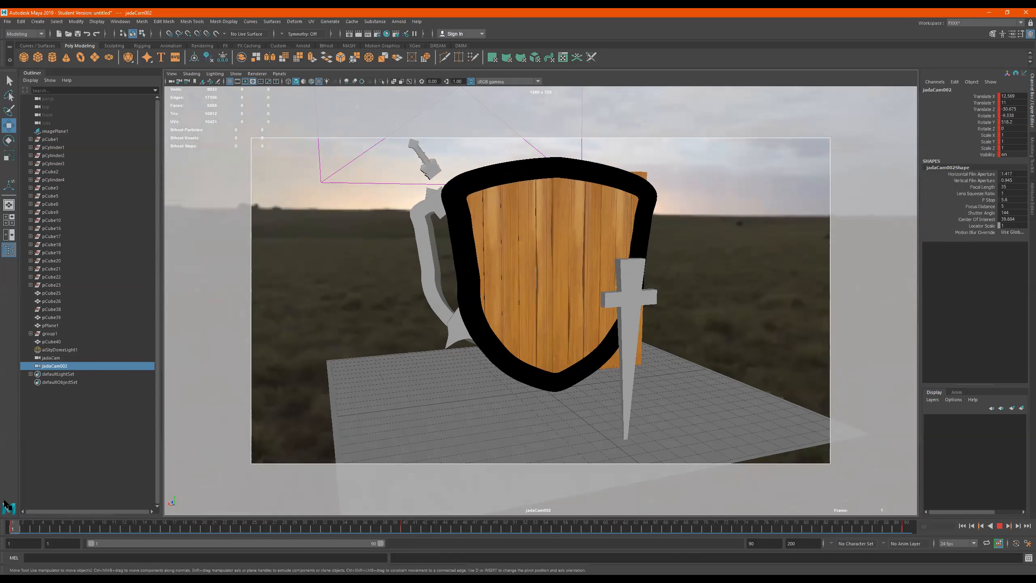
Look at the camera's animation curves in the Graph Editor and briefly preview the animation.
left_click(120, 21)
mouse_move(162, 51)
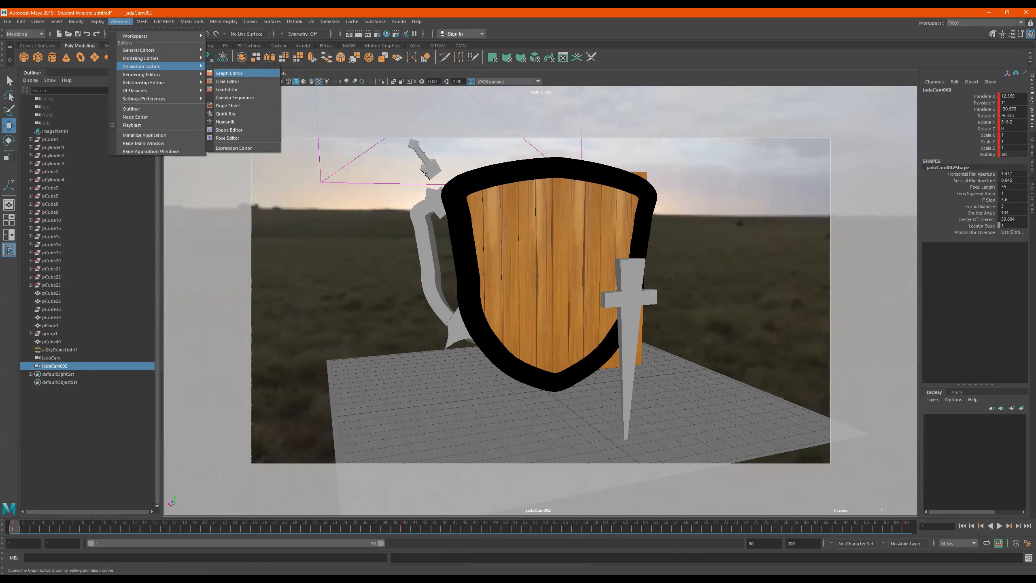
left_click(235, 74)
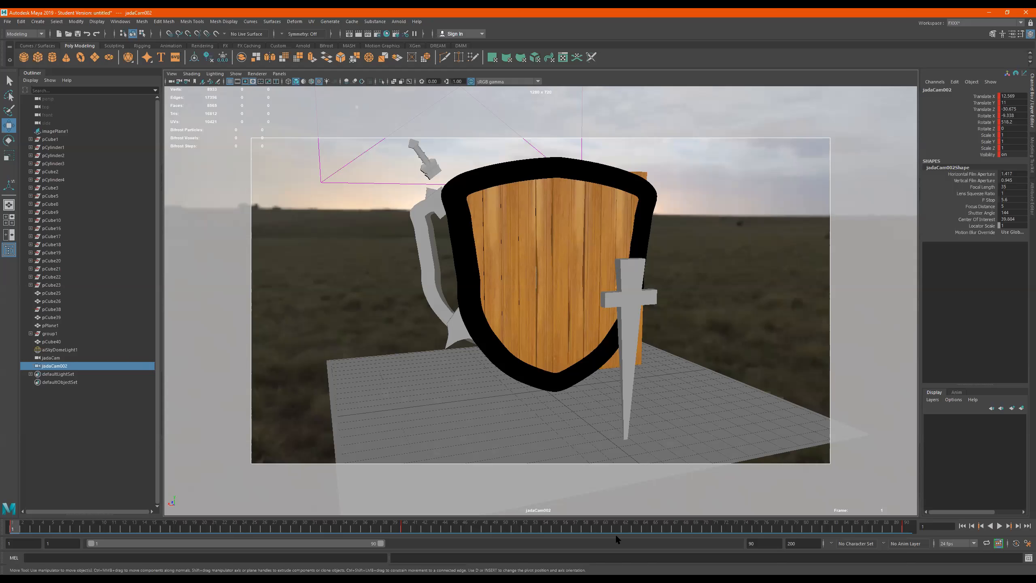
key("alt+v")
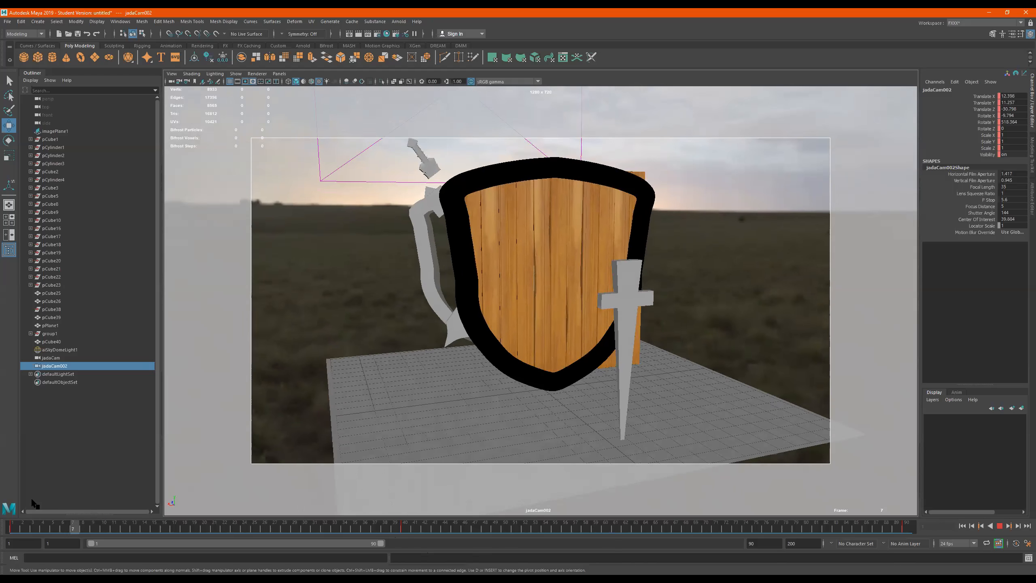
key("alt+v")
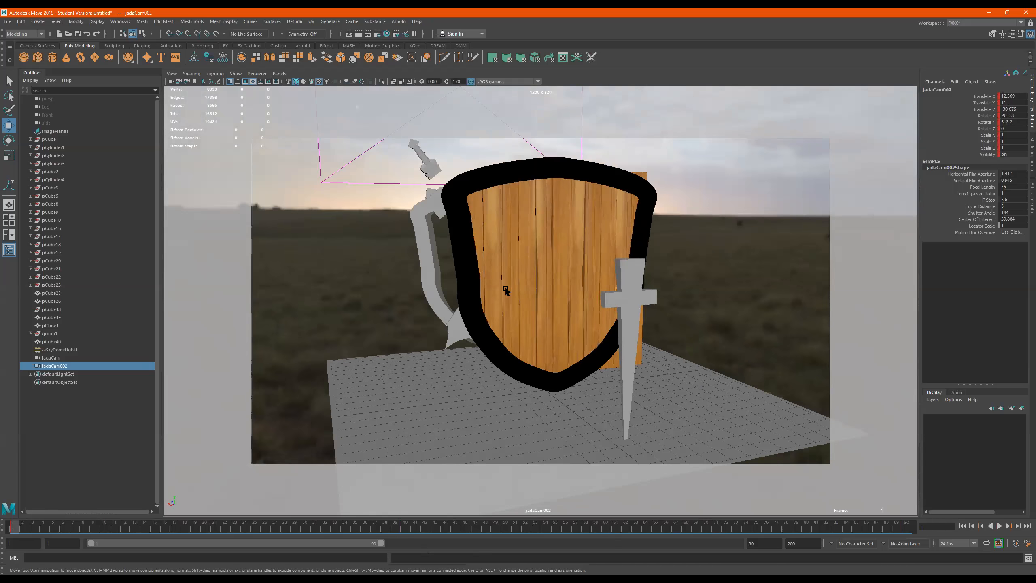
Group the shield's wooden planks with its black rim and name the group Shield.
left_click(529, 284)
left_click(503, 355, "shift")
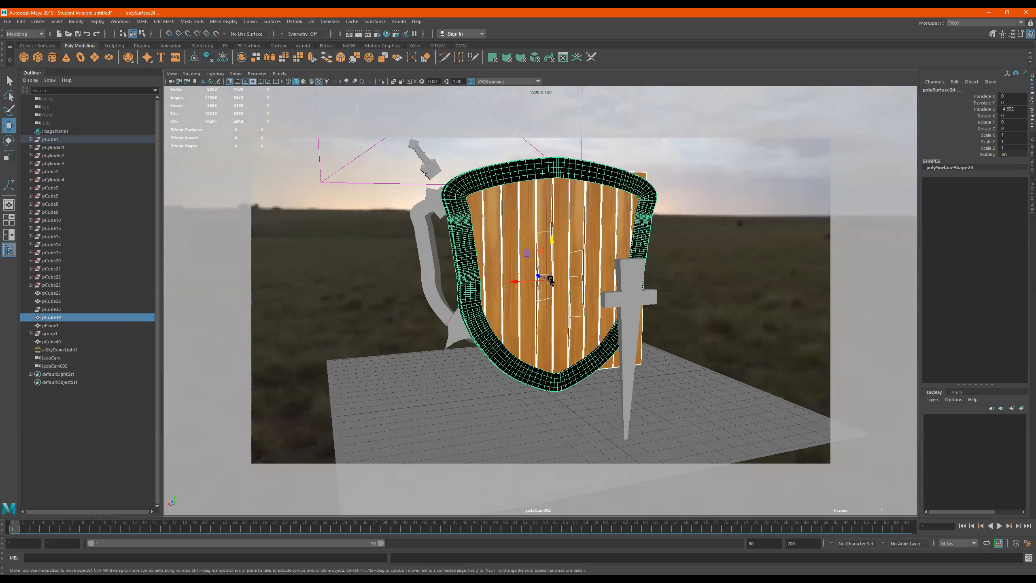
key("ctrl+g")
double_click(48, 367)
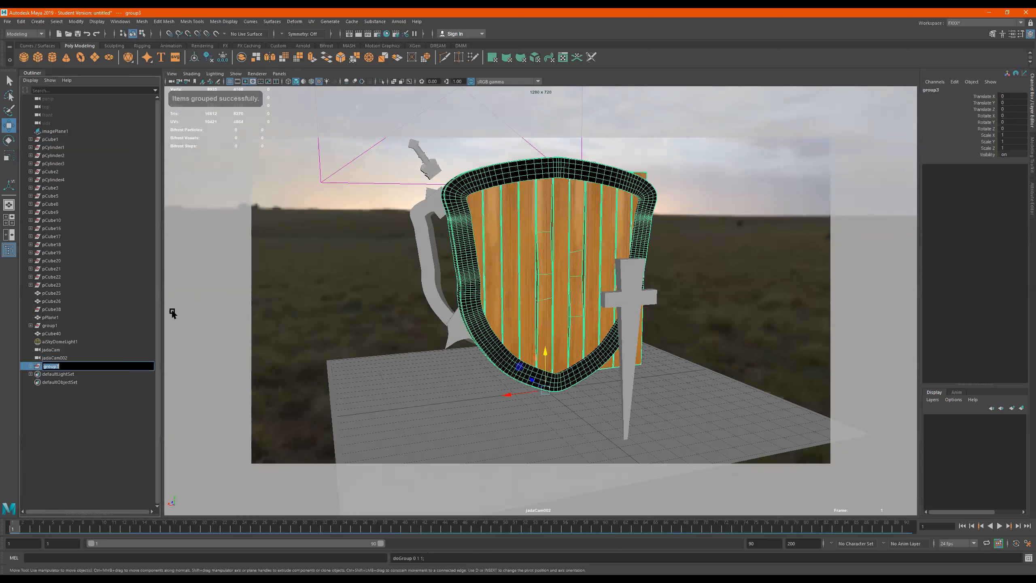
type("Shield")
key("Return")
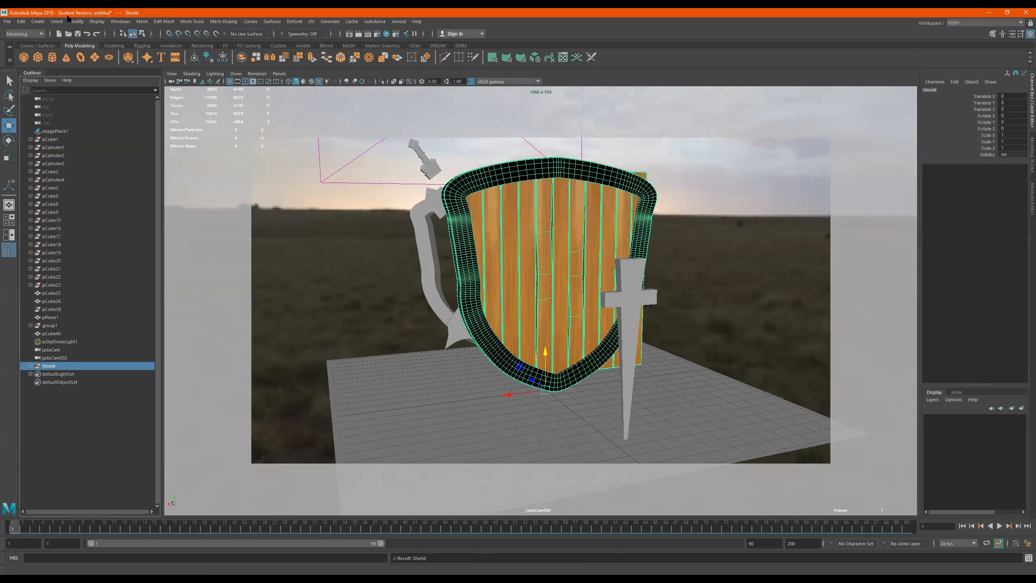
Create a polygon cube and scale it into a large wall behind the shield, about 57 wide, 25.6 high and 10.3 deep.
left_click(37, 57)
key("r")
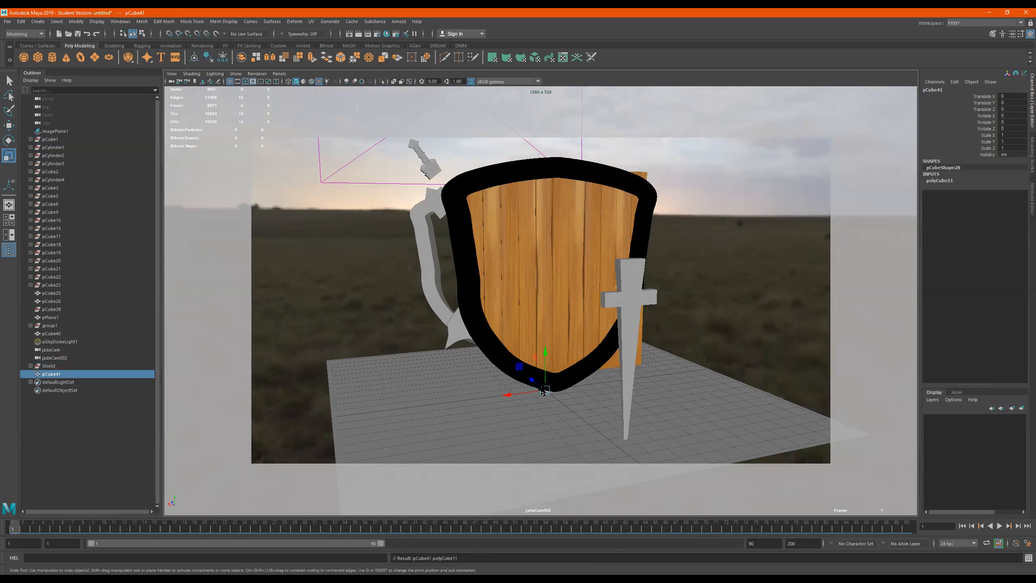
middle_click_drag(618, 399, 670, 404)
key("w")
middle_click_drag(534, 381, 513, 255)
key("r")
middle_click_drag(483, 288, 413, 286)
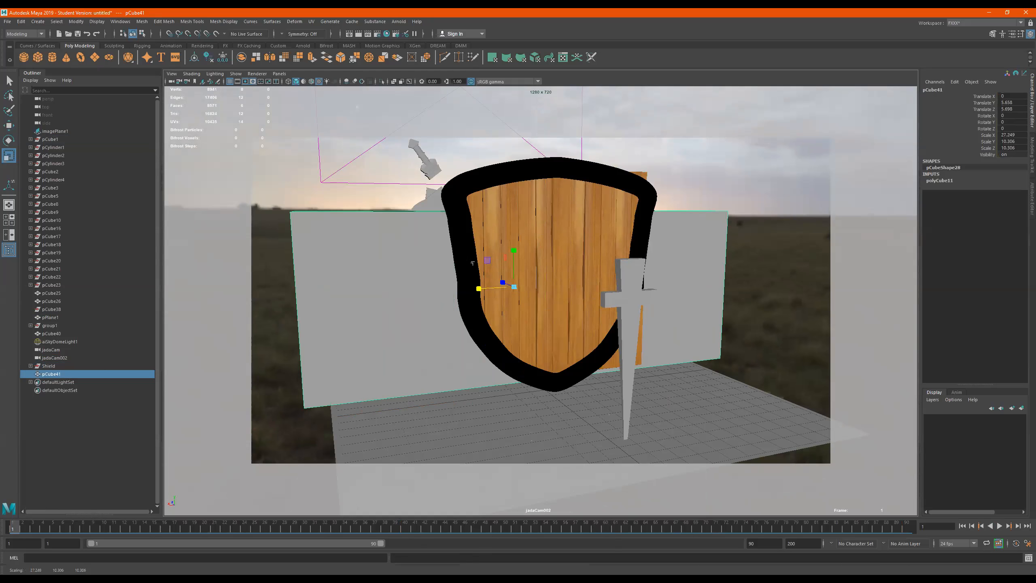
left_click_drag(518, 250, 515, 214)
left_click_drag(485, 288, 452, 287)
left_click_drag(518, 247, 519, 241)
key("w")
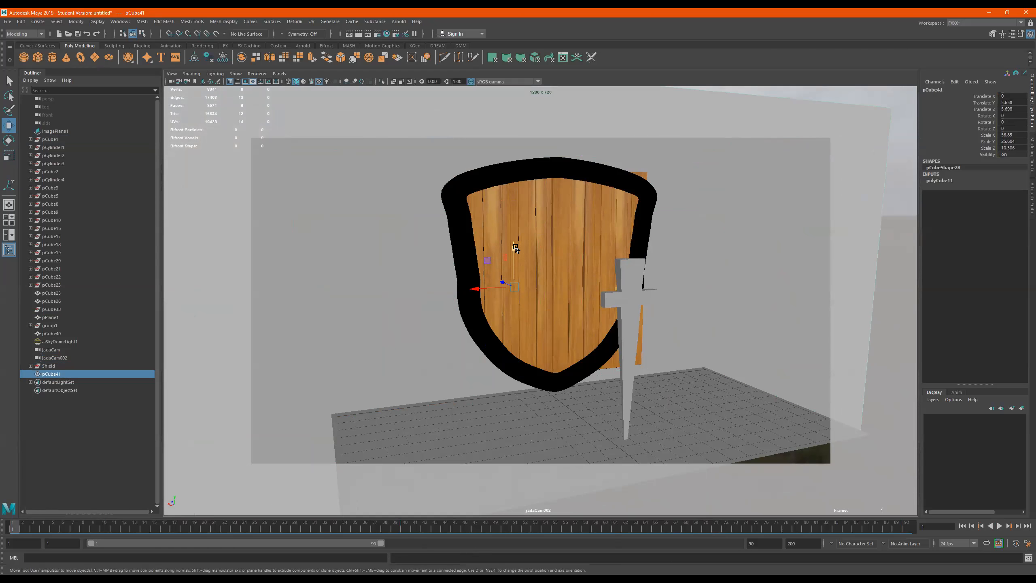
Select the Shield group and key all its channels in its current position at frame 50.
left_click(566, 262)
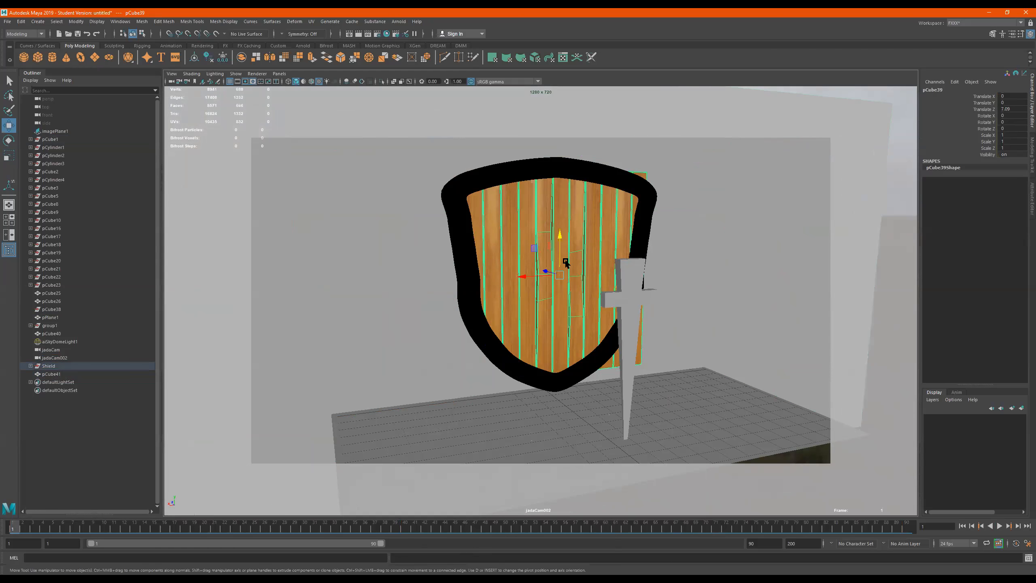
left_click(47, 366)
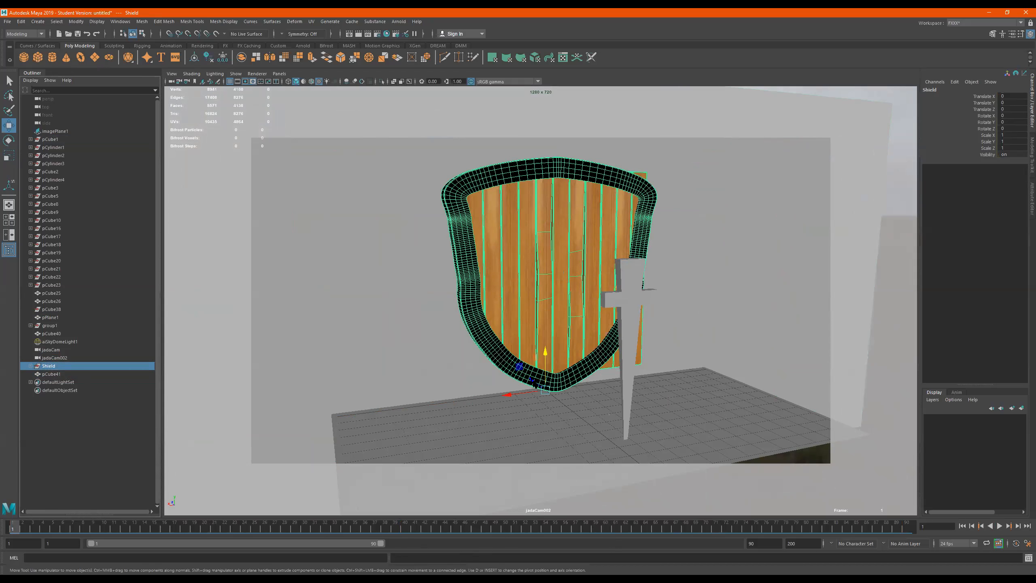
key("alt+v")
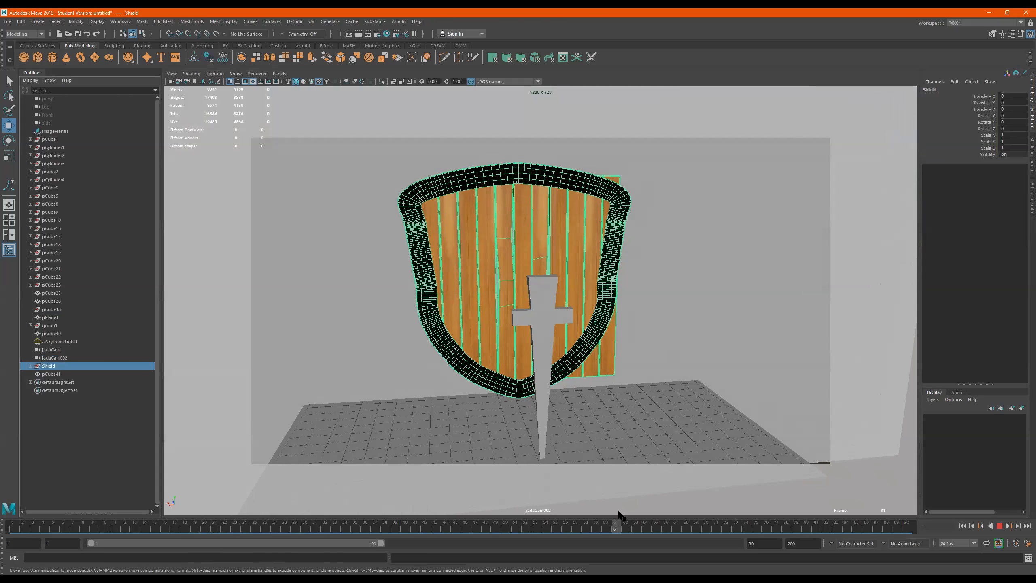
left_click_drag(489, 503, 505, 522)
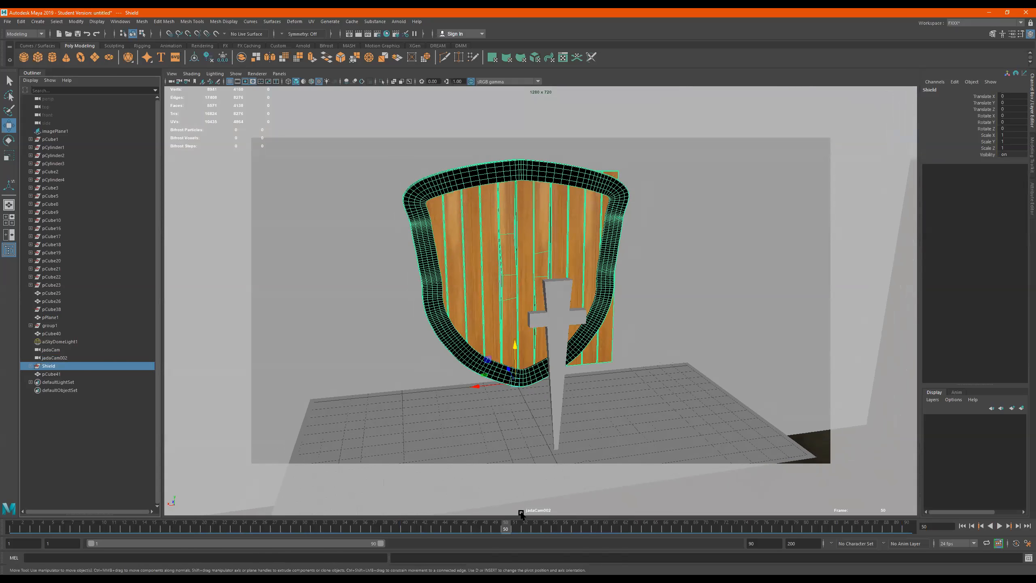
key("s")
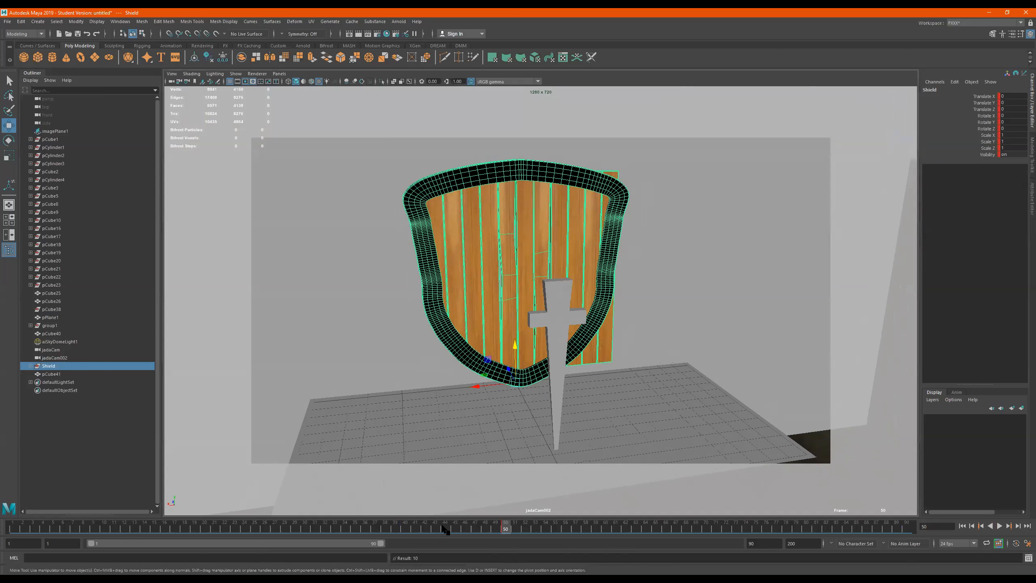
At frame 1, move the Shield group out past the camera to Translate Z about -27, key it, and preview the animation.
key("alt+shift+v")
left_click_drag(537, 385, 469, 445)
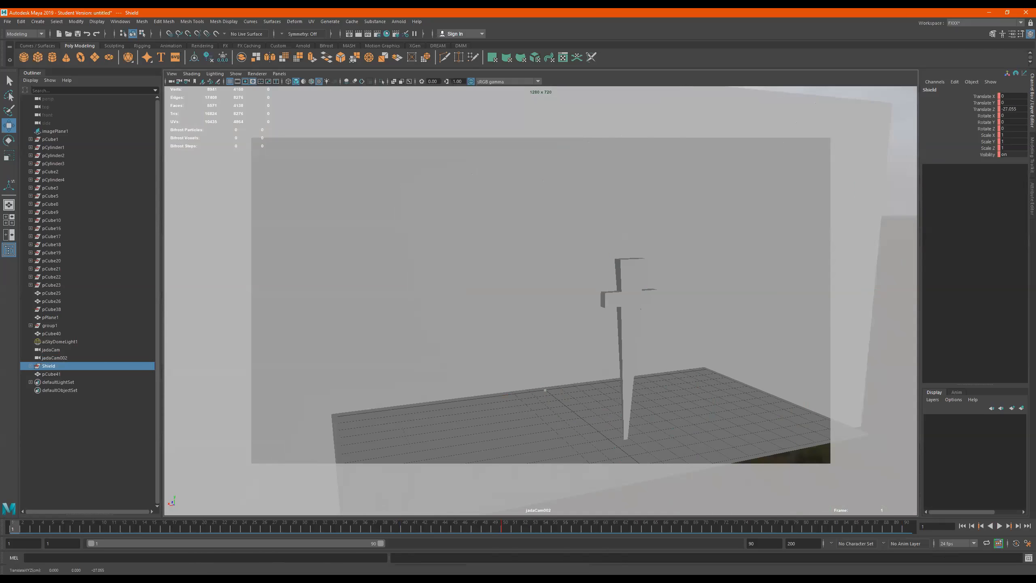
key("s")
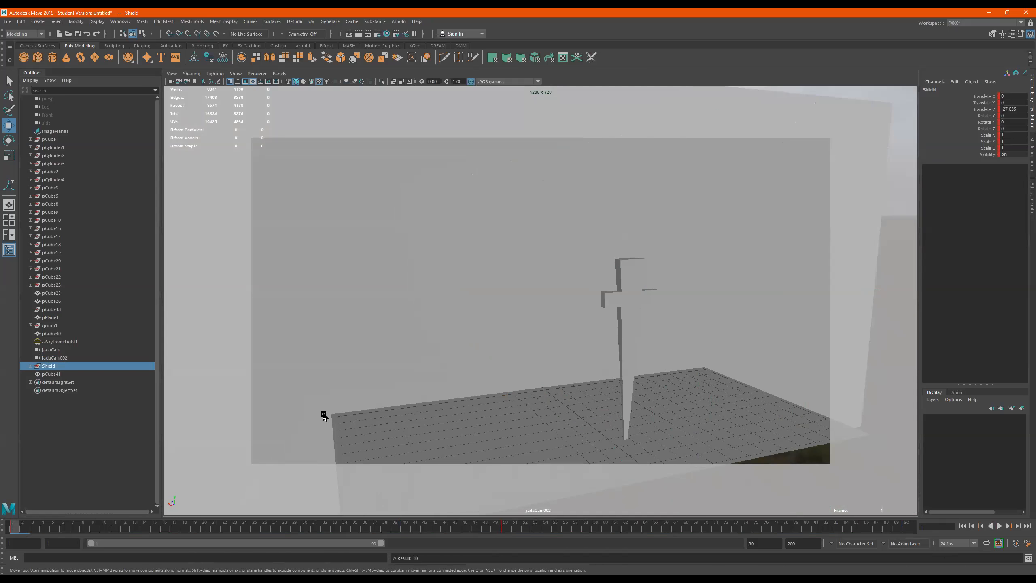
left_click(1000, 526)
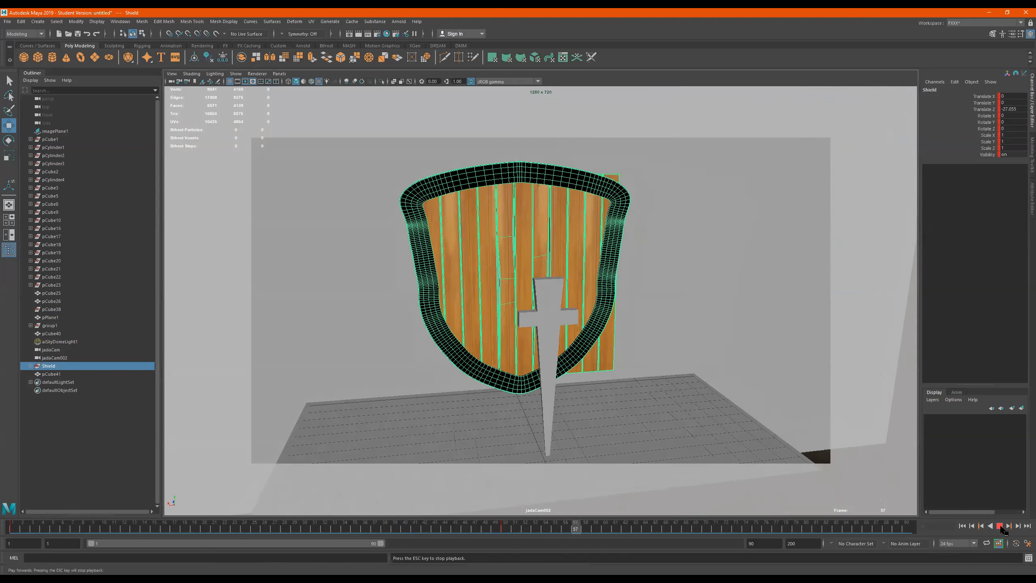
left_click(1000, 526)
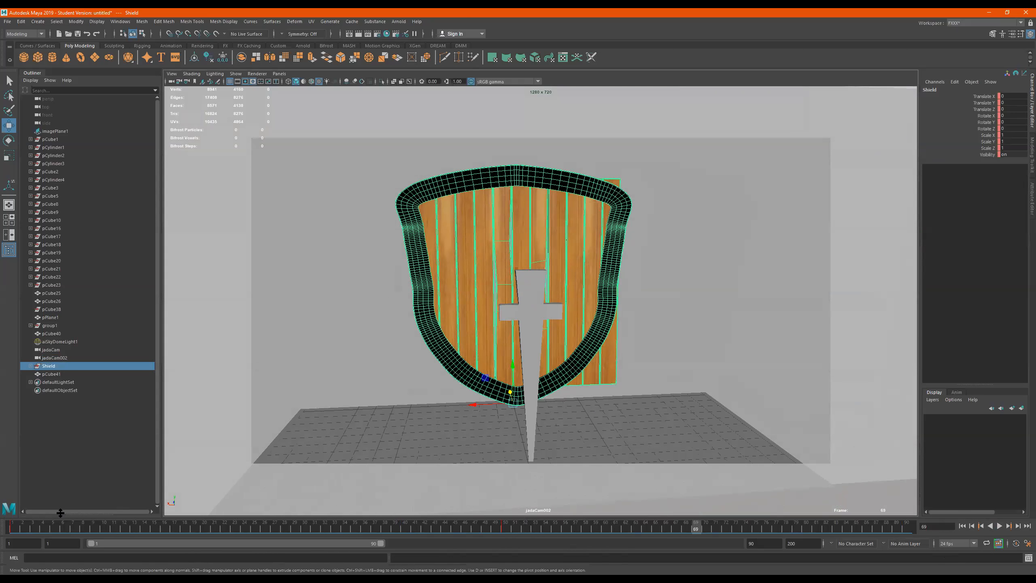
In the perspective view, rotate the Shield group on all three axes at frame 1, with Rotate Z about 319, and key it.
left_click(279, 74)
mouse_move(322, 79)
left_click(389, 84)
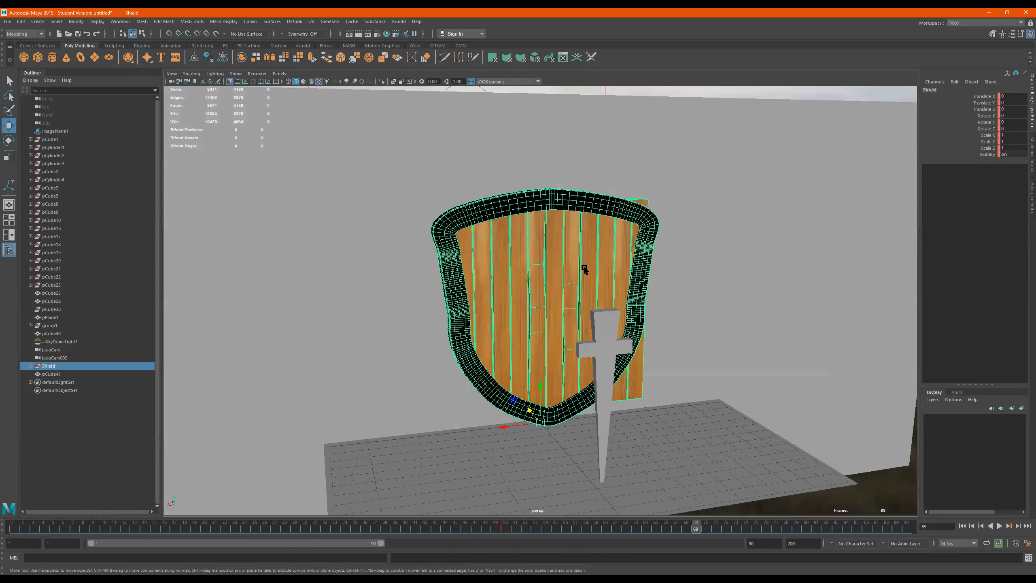
scroll(585, 270, "down", 5)
left_click_drag(612, 312, 615, 297, "alt")
middle_click_drag(615, 296, 513, 263, "alt")
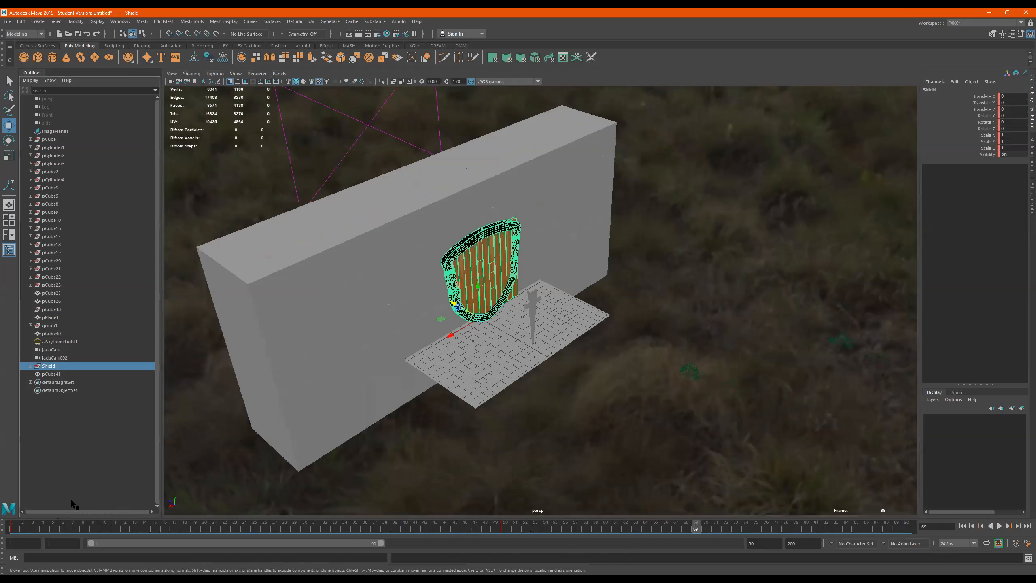
left_click_drag(54, 527, 6, 527)
key("alt+v")
key("alt+v")
key("e")
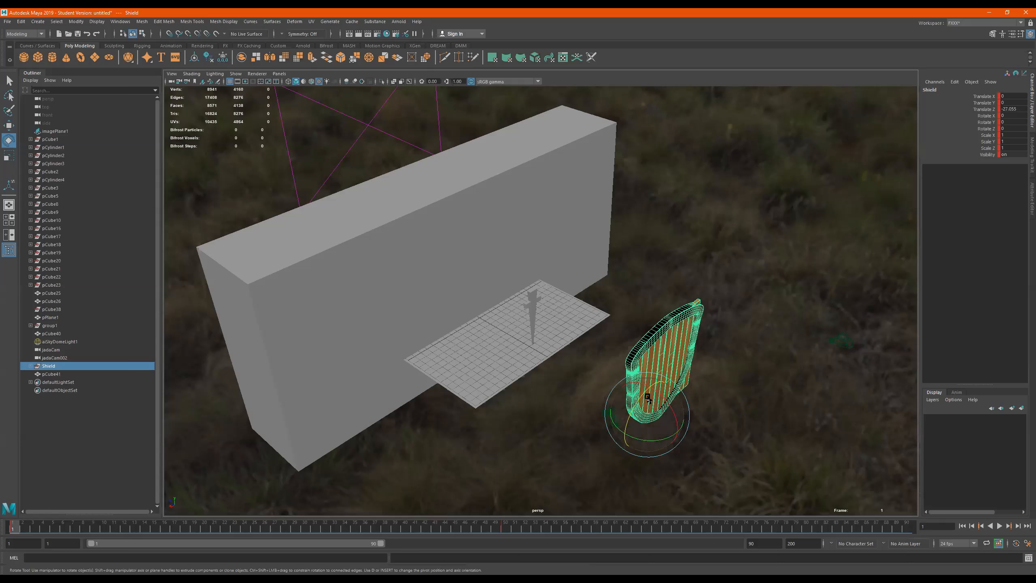
left_click_drag(644, 394, 726, 450)
key("s")
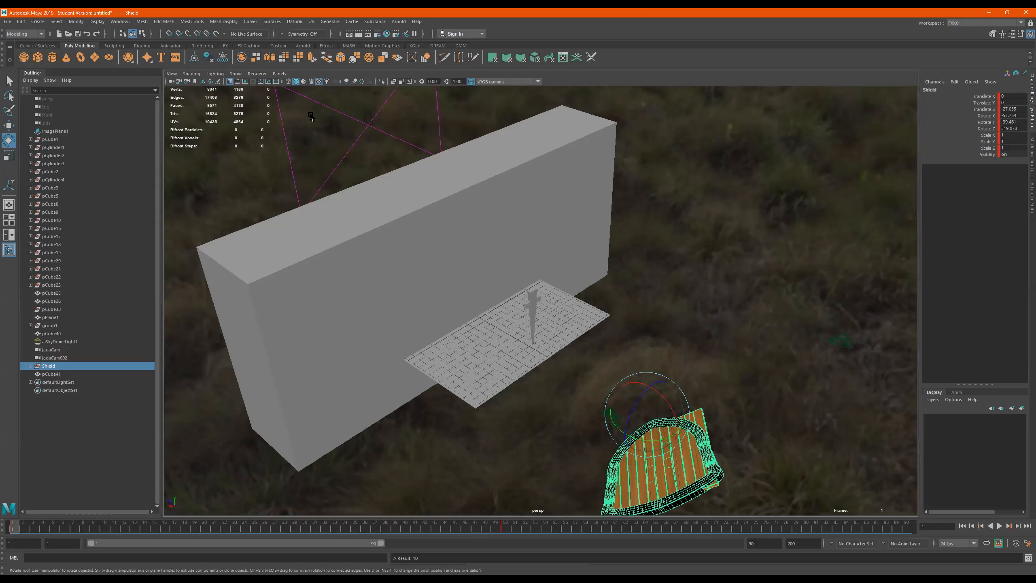
Switch the viewport back to the jadaCam002 camera.
left_click(279, 74)
mouse_move(294, 82)
left_click(384, 97)
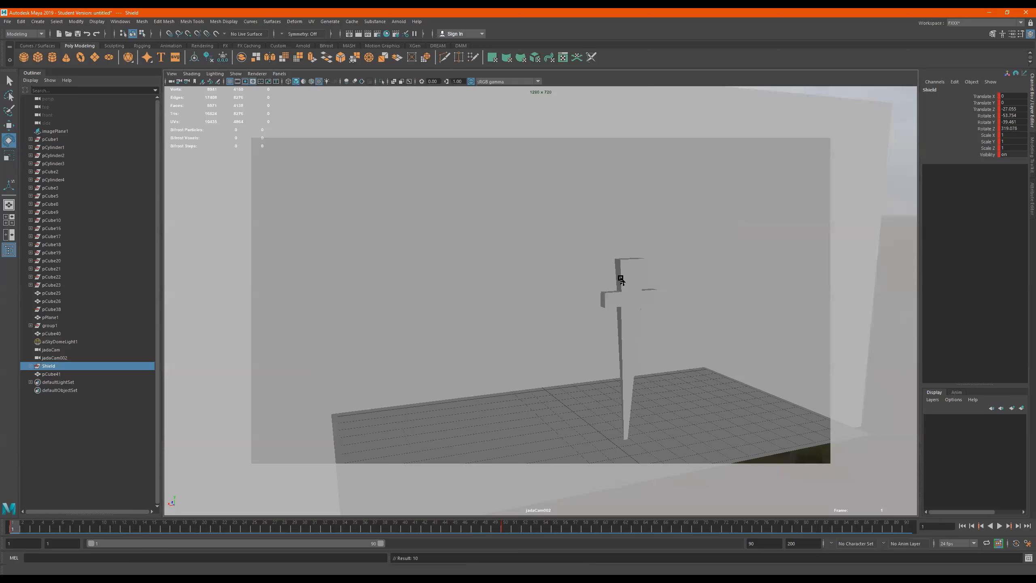
Play back the shield's flight onto the wall through the camera view and stop it.
left_click(999, 525)
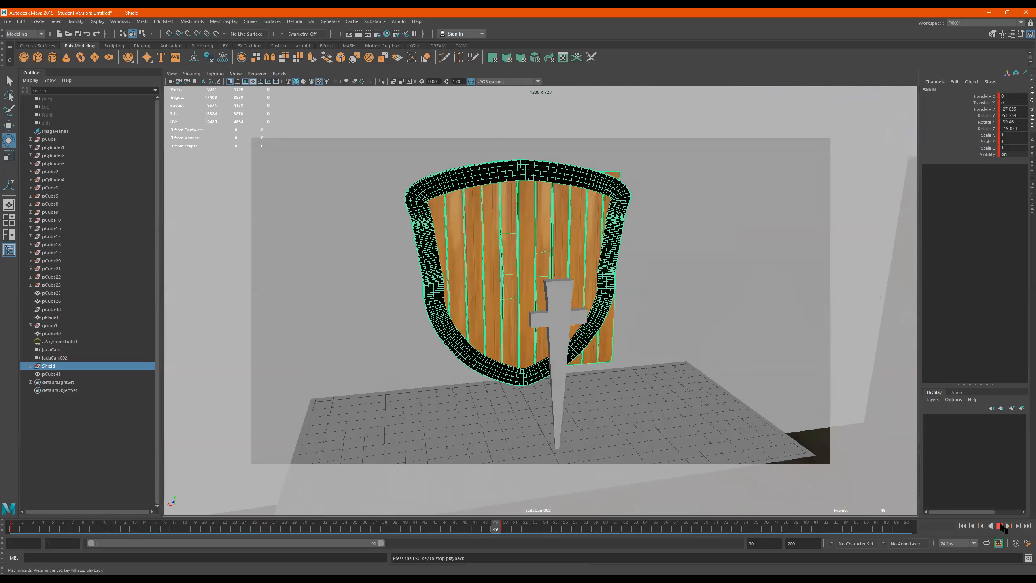
left_click(1000, 526)
At frame 69, move the sword onto the middle of the shield, to Translate Y about 6.04 and Translate Z about -1.5, and key it.
left_click(615, 327)
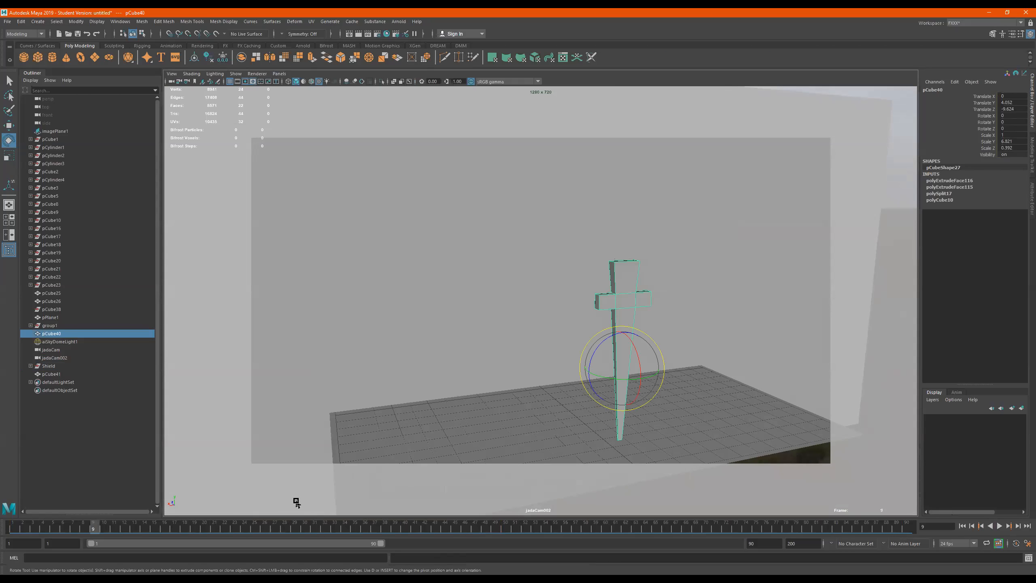
key("alt+v")
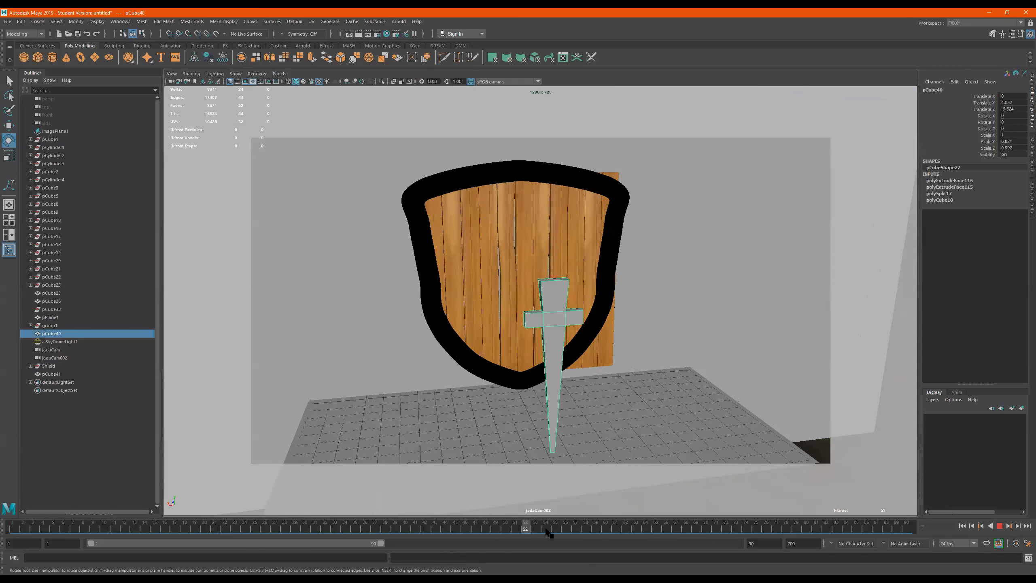
left_click_drag(506, 531, 476, 526)
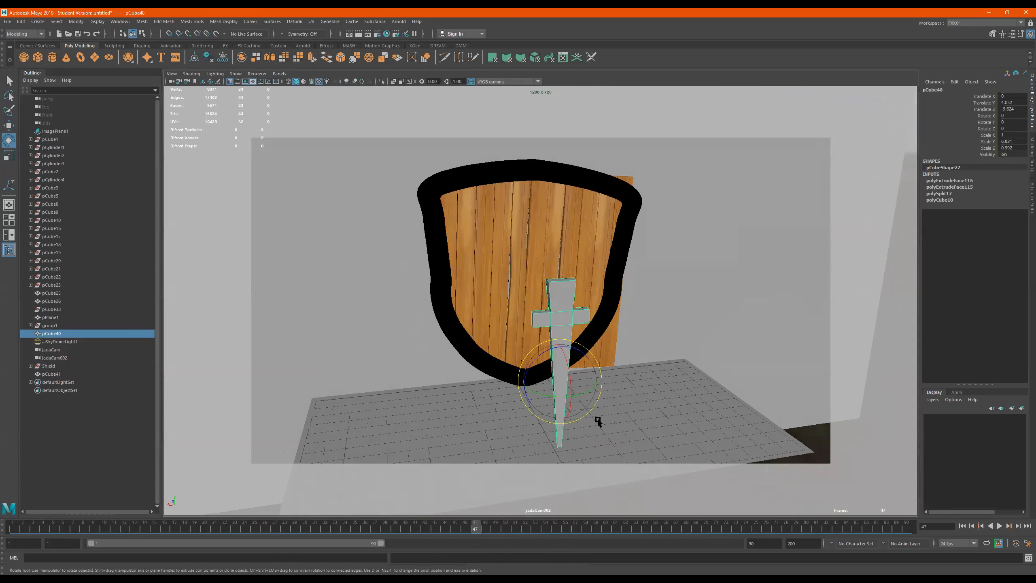
left_click_drag(476, 528, 698, 527)
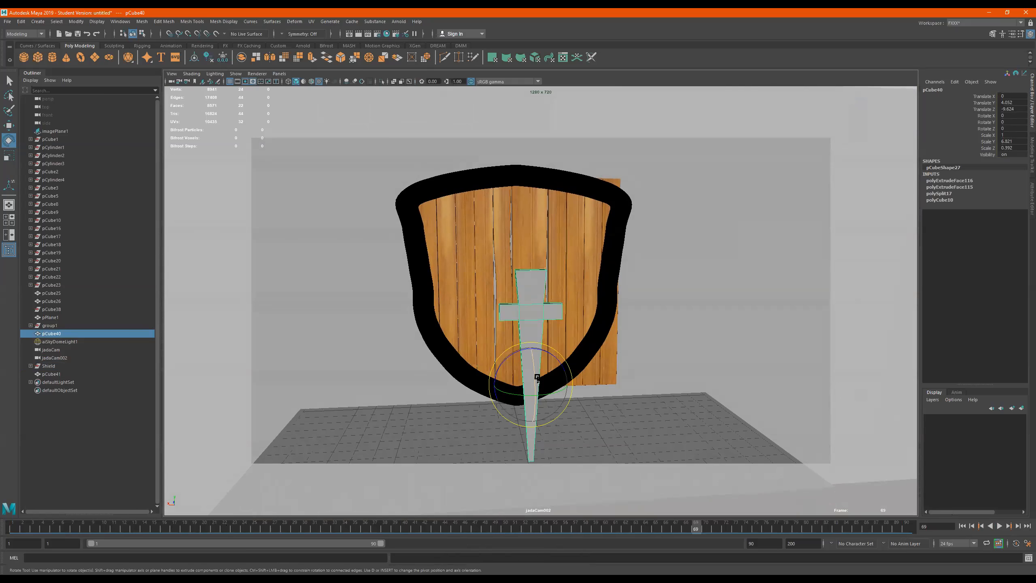
key("w")
left_click_drag(525, 372, 483, 340)
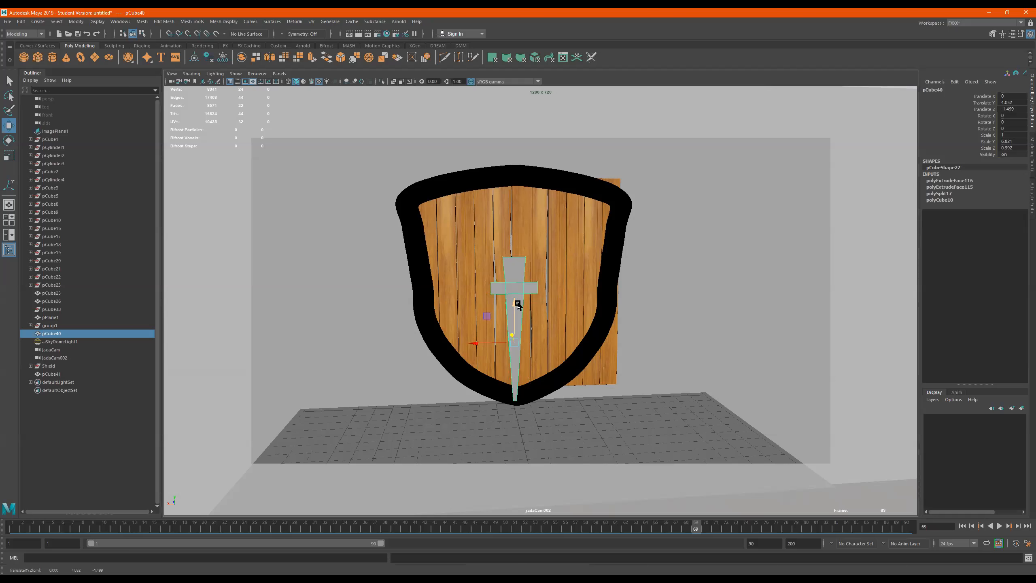
left_click_drag(506, 269, 504, 266)
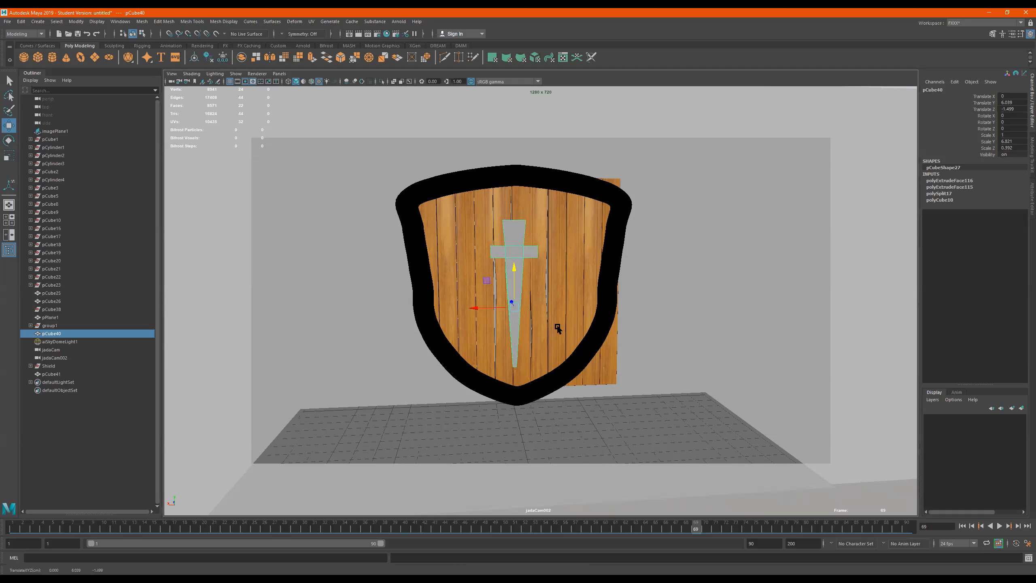
key("s")
At frame 42, key the sword at Translate Y about 0.19, Translate Z about -17.5 and Rotate X about -102.
left_click_drag(693, 528, 432, 523)
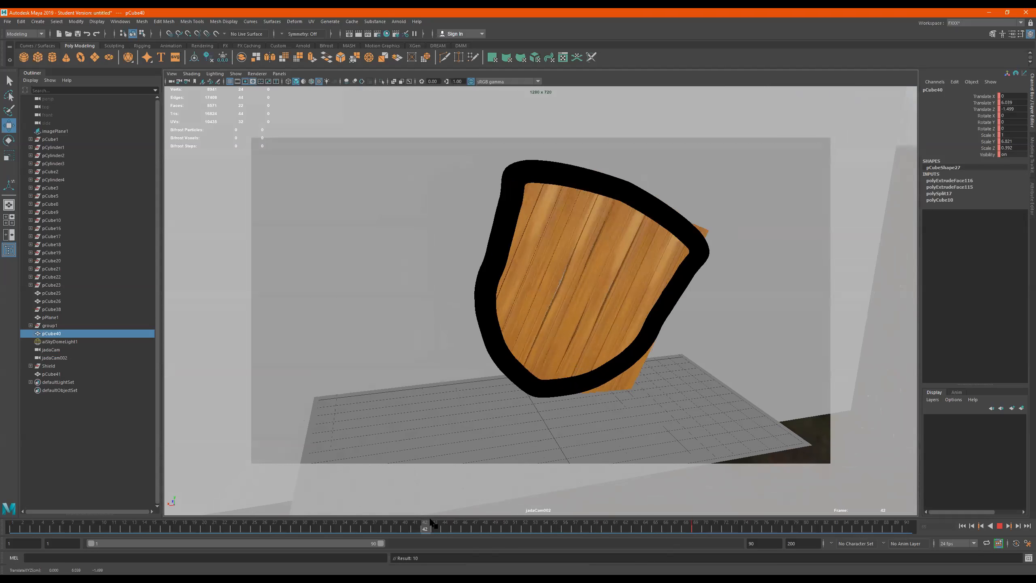
left_click_drag(513, 283, 654, 538)
key("e")
key("w")
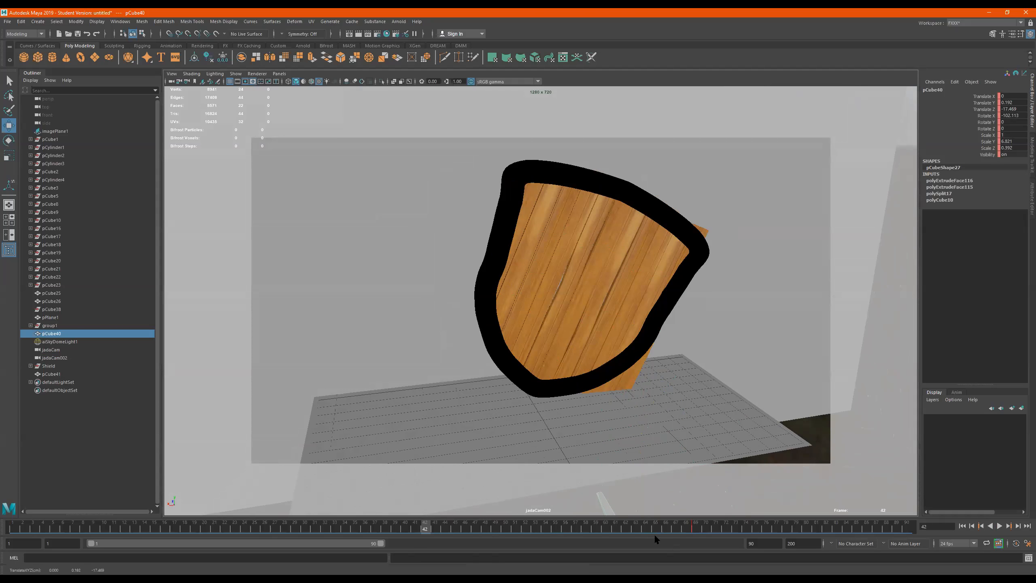
Play back the animation to review the sword flying onto the shield.
key("alt+v")
key("alt+v")
left_click(998, 526)
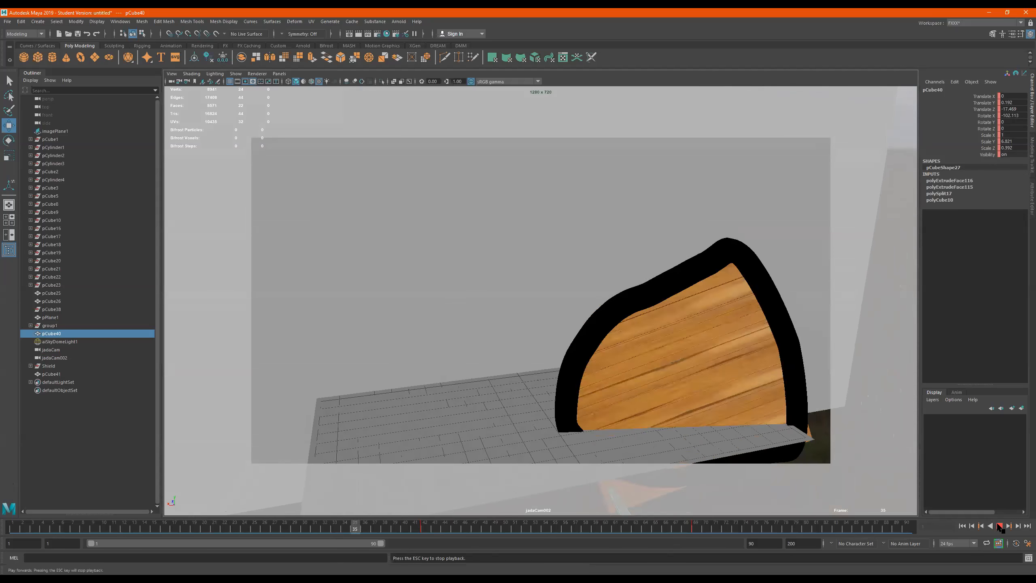
left_click(998, 526)
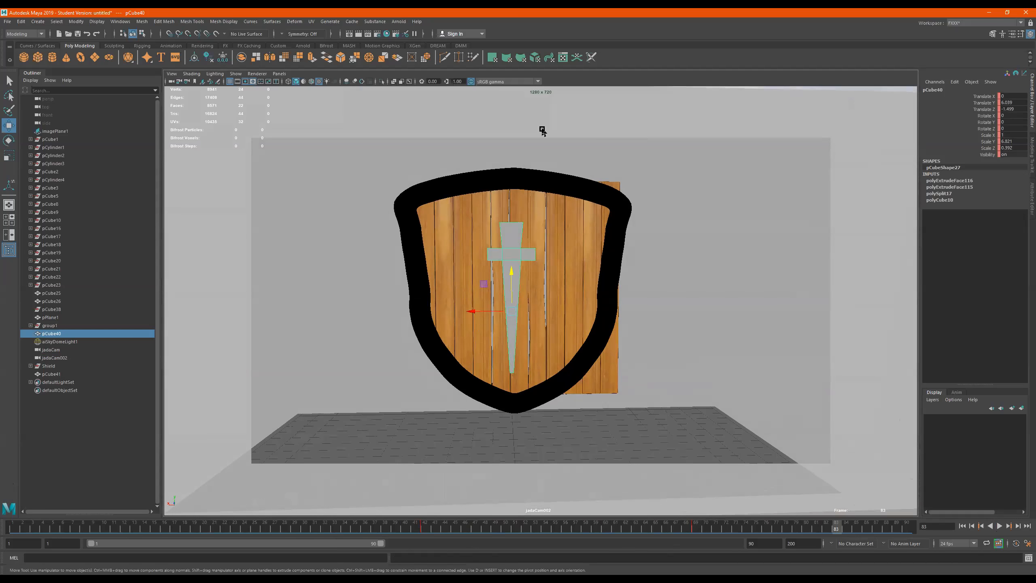
Check the movie's save folder in the playblast options and create an AVI playblast named playblast.
right_click(222, 530)
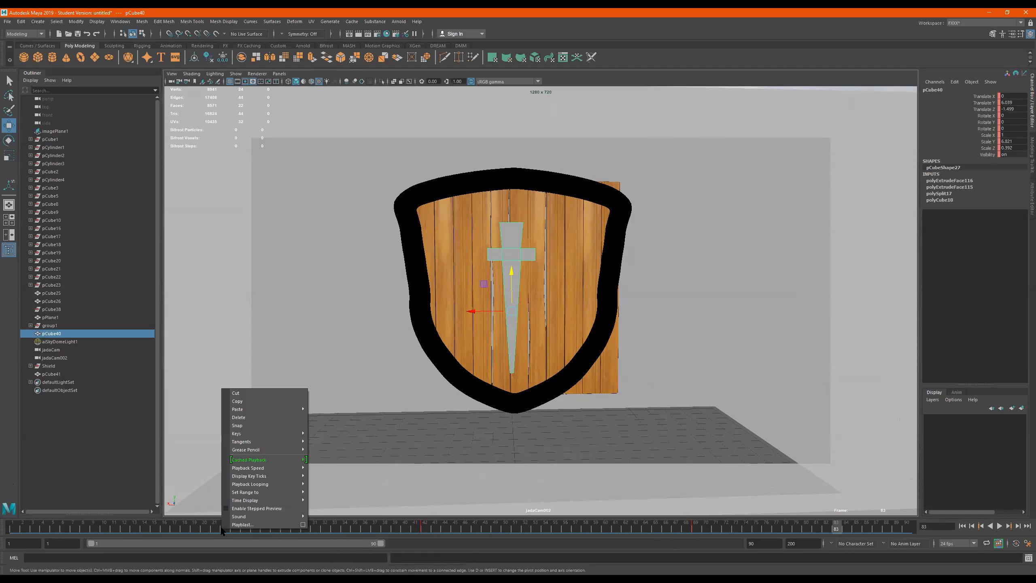
left_click(303, 525)
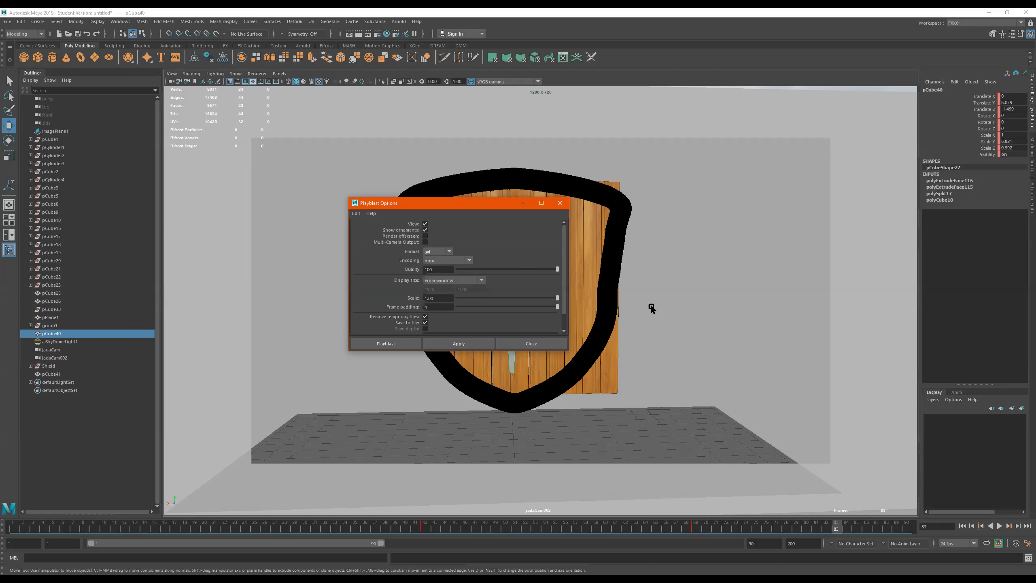
scroll(443, 309, "down", 2)
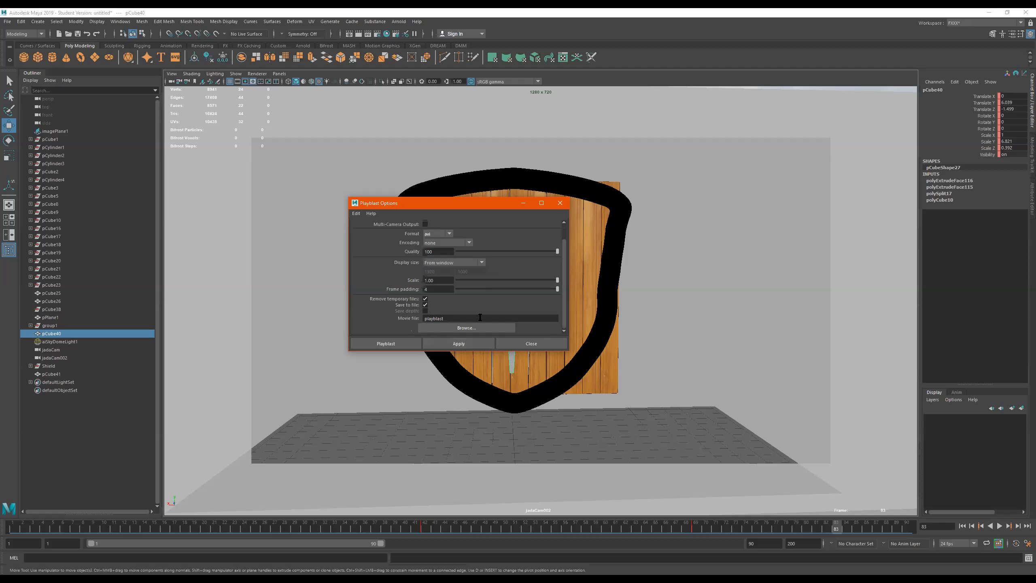
left_click(445, 327)
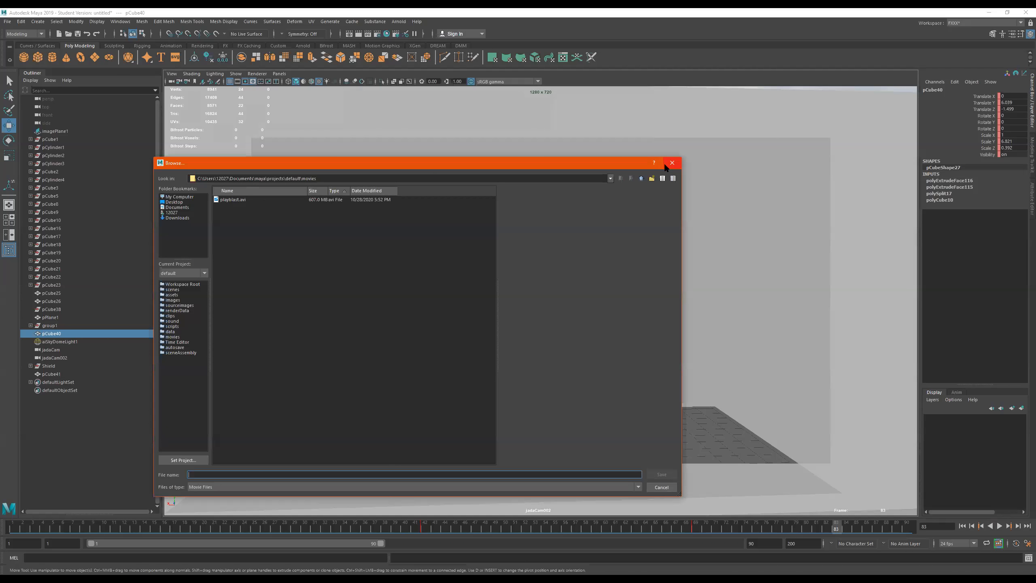
left_click(665, 162)
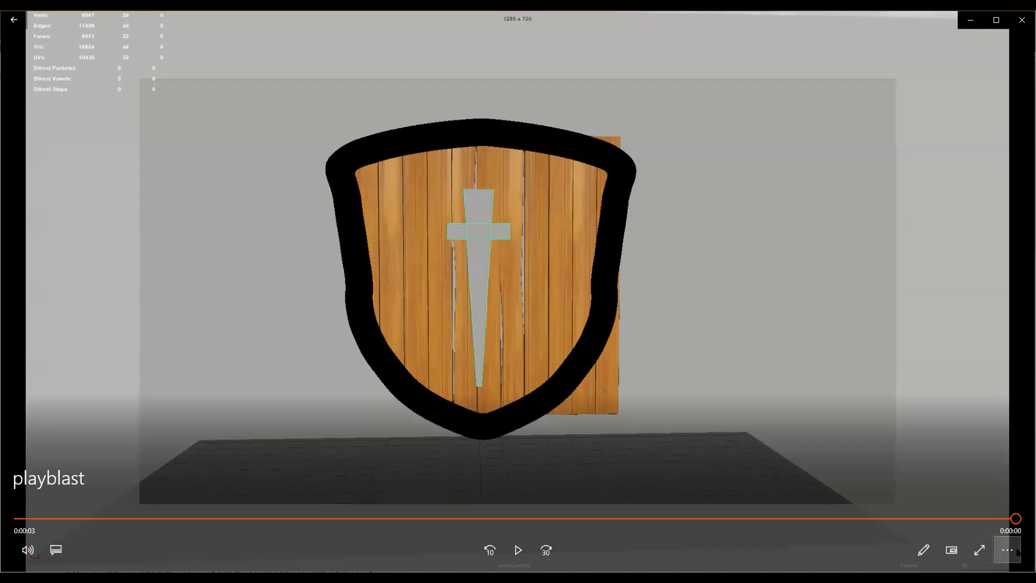
Play the playblast movie in the video player to review the animation.
left_click(1017, 551)
left_click(979, 488)
left_click(521, 551)
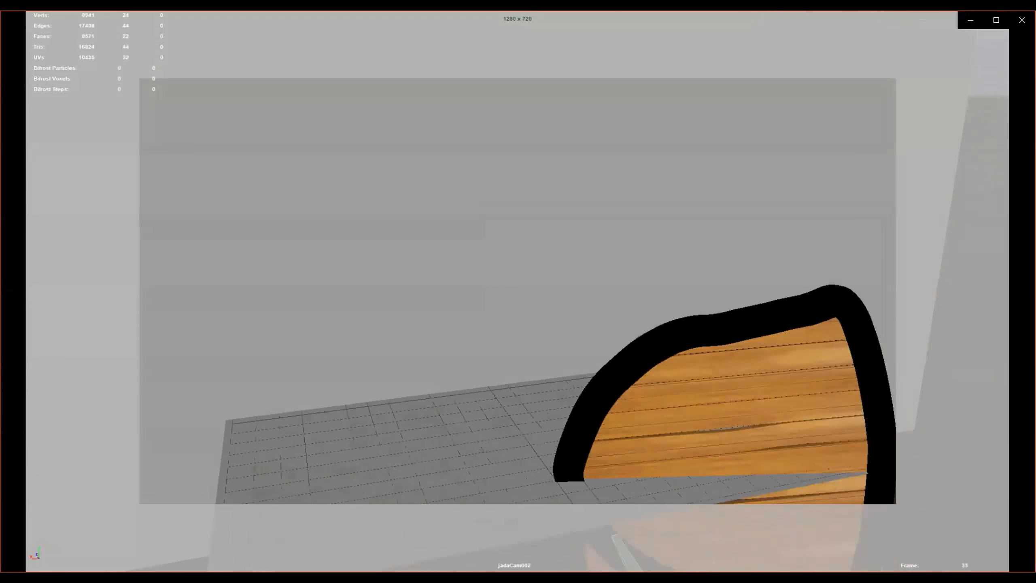
mouse_move(461, 251)
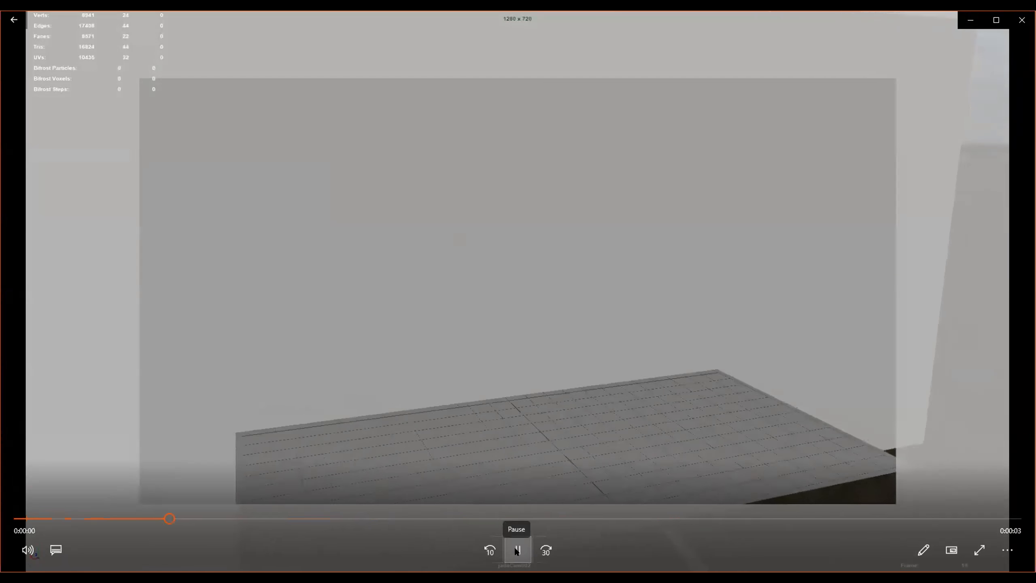
left_click(517, 549)
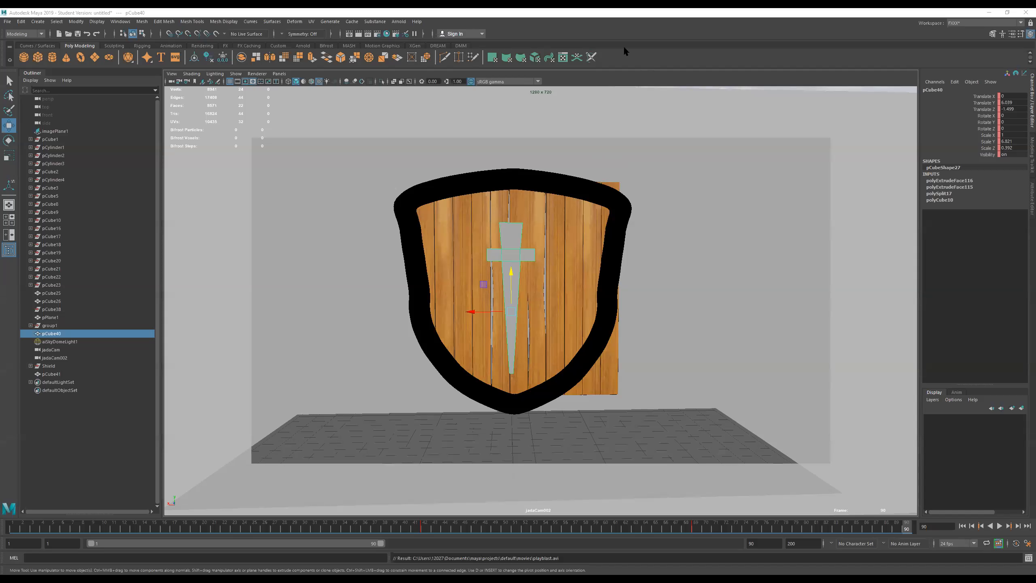
Return to Maya, select the jadaCam camera and look through it in the viewport.
left_click(50, 350)
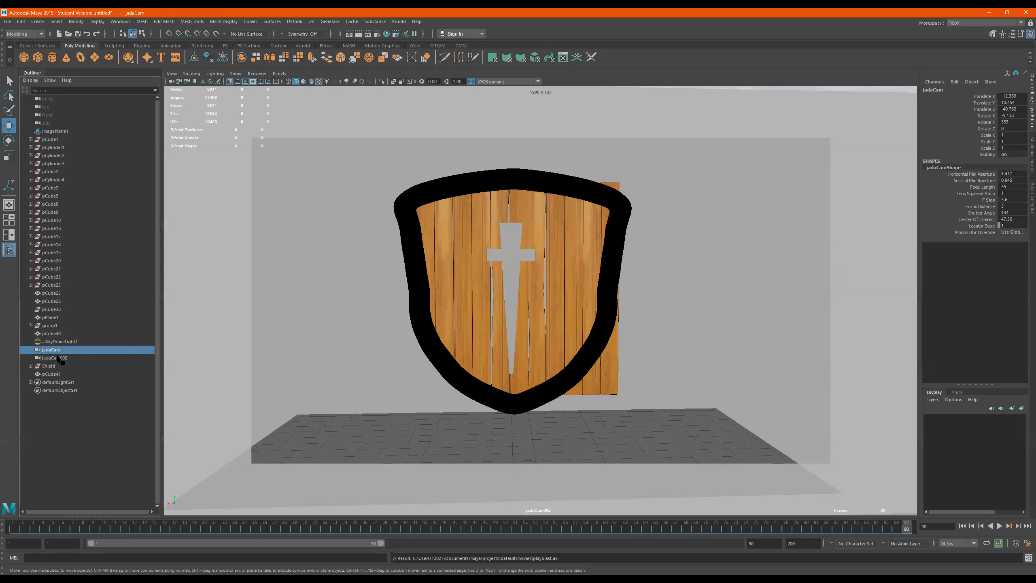
left_click(58, 357)
left_click(56, 350)
left_click(279, 73)
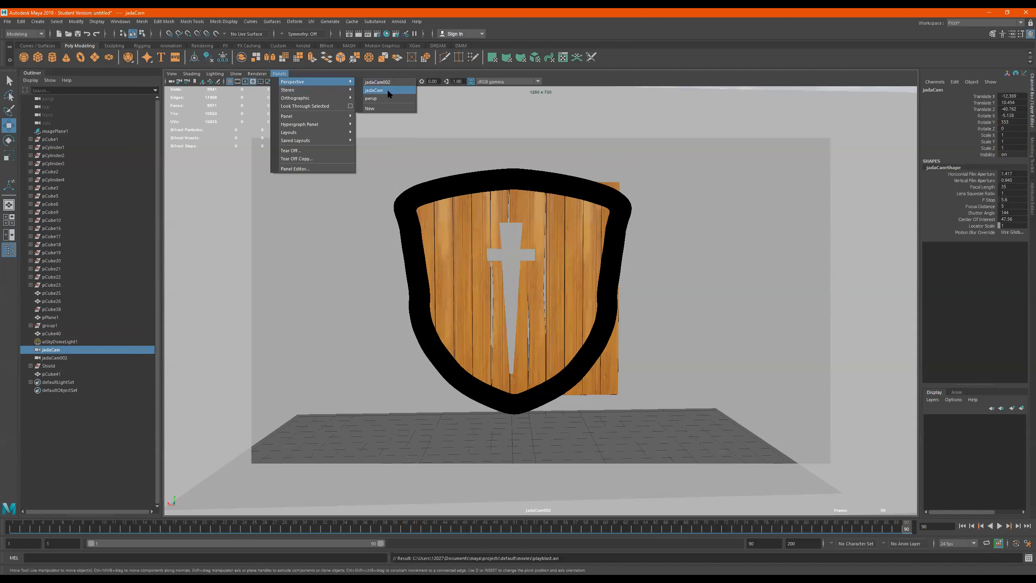
left_click(387, 89)
Frame the shield and sword close up through jadaCam and key the camera near frame 70.
left_click_drag(550, 316, 527, 252, "alt")
right_click_drag(526, 252, 635, 265, "alt")
left_click_drag(634, 265, 648, 276, "alt")
middle_click_drag(642, 277, 635, 288, "alt")
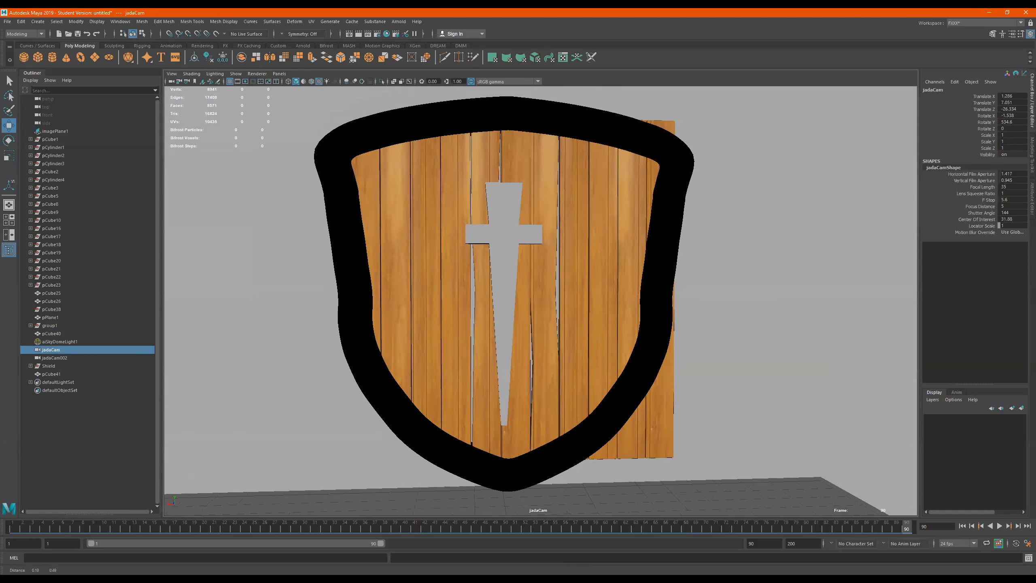
left_click_drag(621, 302, 569, 303, "alt")
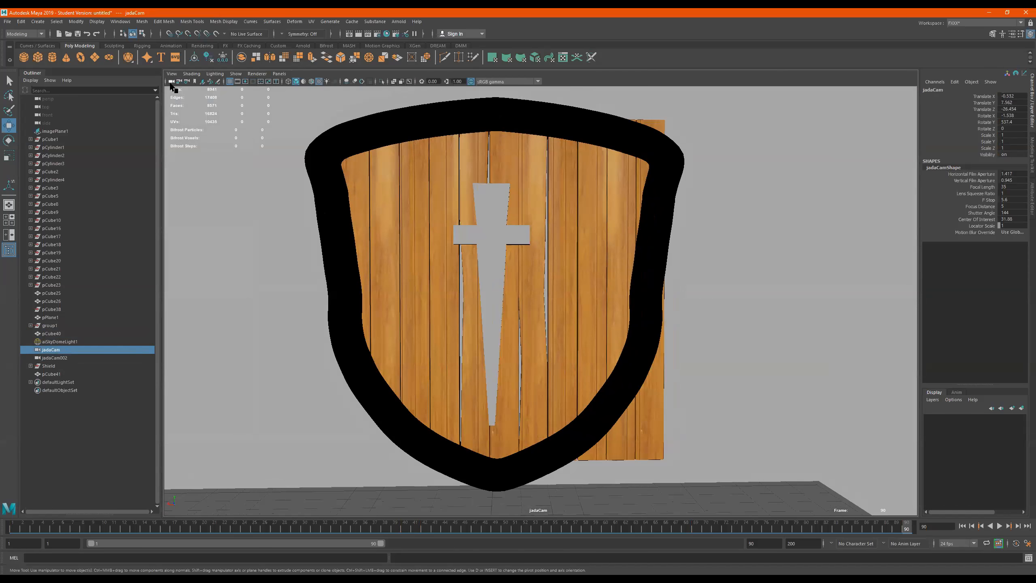
left_click(666, 530)
left_click_drag(694, 535, 718, 535)
key("s")
At frame 35, key jadaCam looking up from below the floor, and shift that key to frame 8.
left_click_drag(716, 531, 363, 454)
left_click_drag(606, 308, 568, 327, "alt")
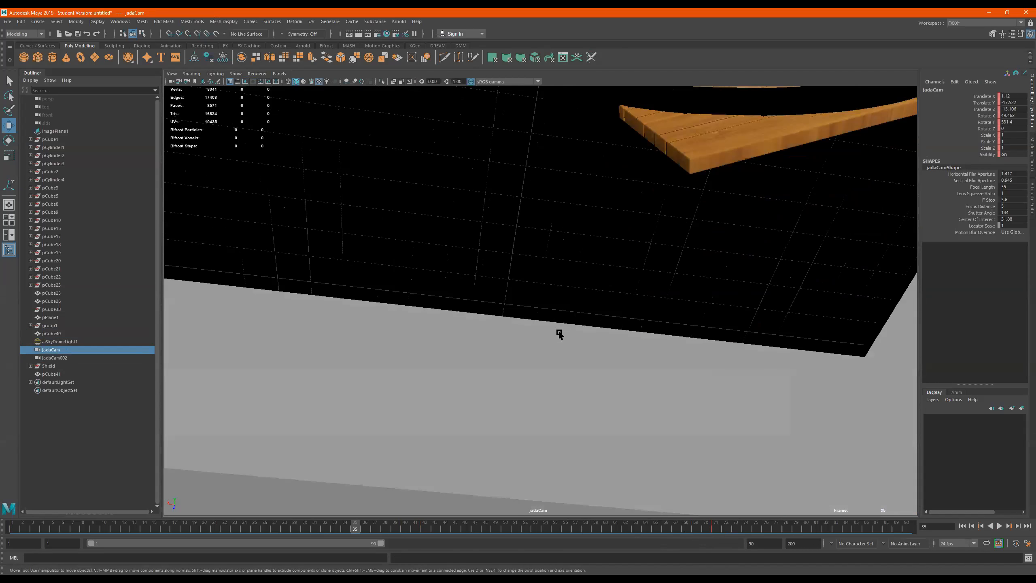
left_click_drag(376, 529, 84, 521, "shift")
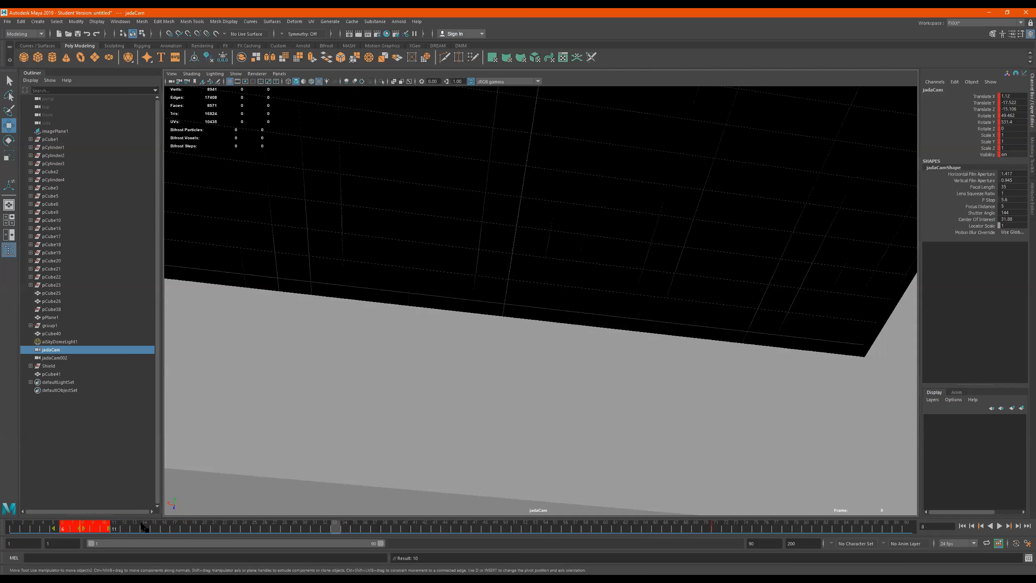
Shift jadaCam's early key to frame 24 and step between the camera's keys to check them.
left_click(144, 528)
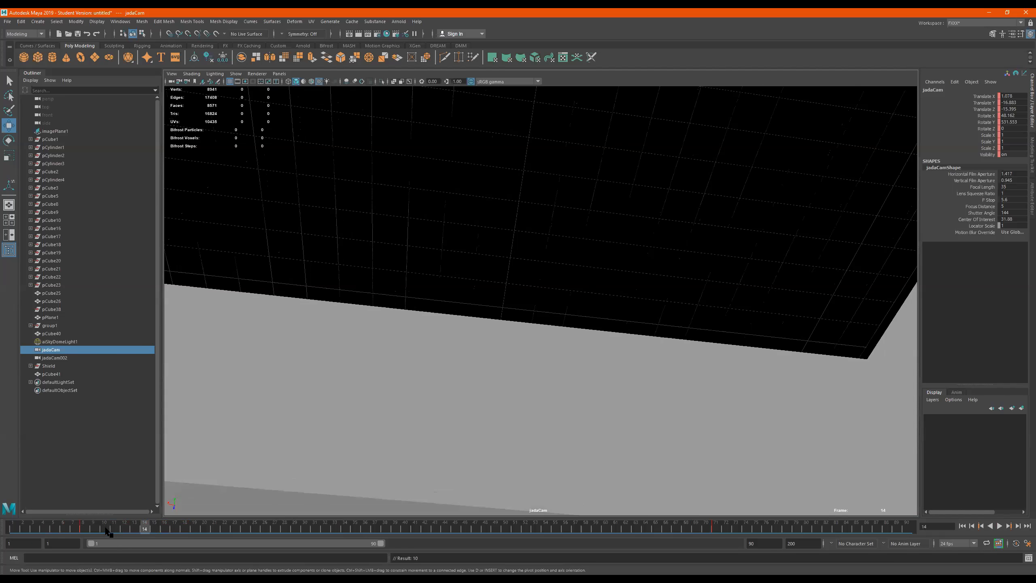
left_click_drag(106, 528, 248, 530, "shift")
left_click(286, 529)
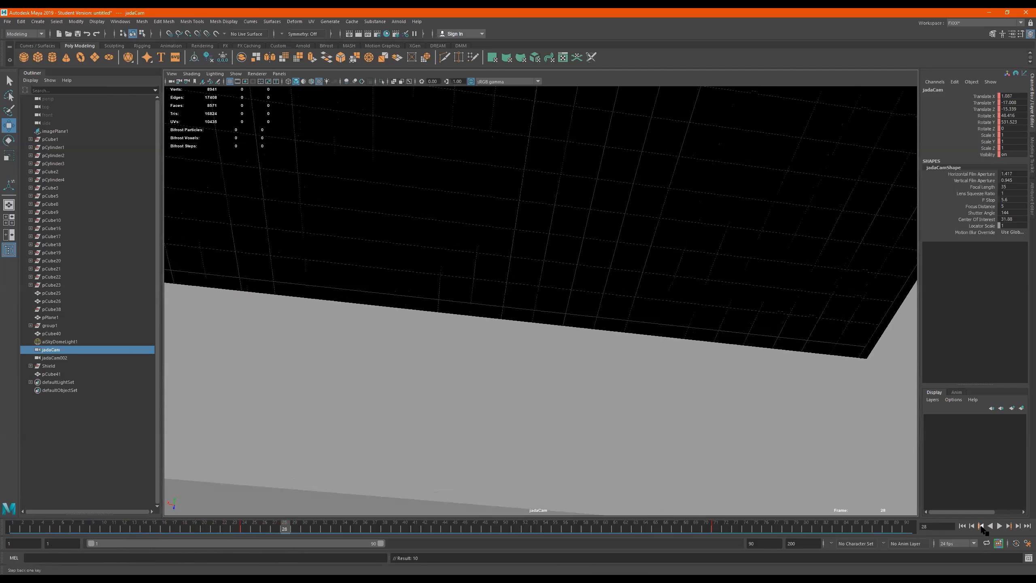
left_click(981, 526)
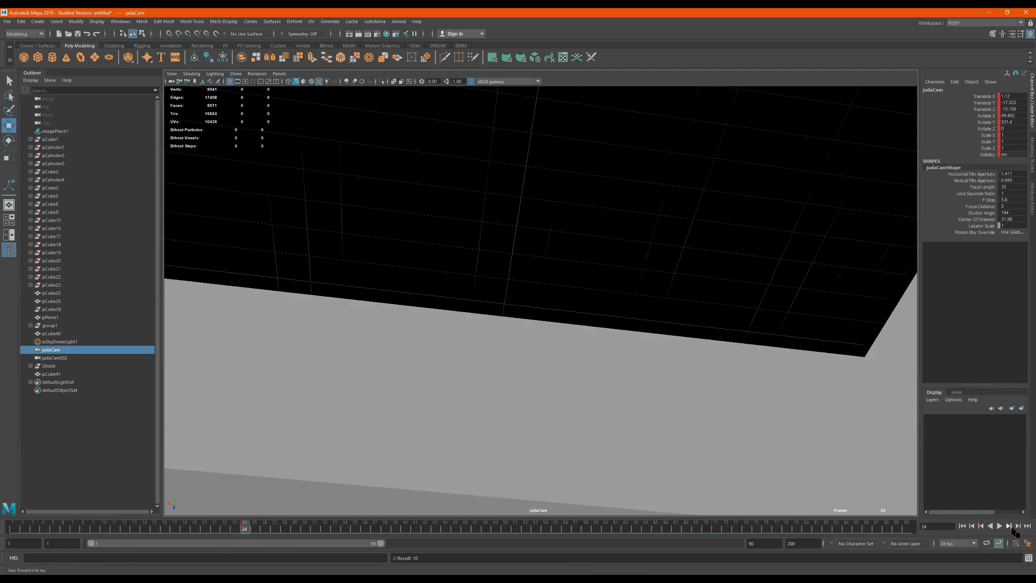
left_click(1008, 526)
left_click(983, 526)
Shift jadaCam's key from frame 24 toward the start of the timeline and play the animation from frame 1.
left_click_drag(205, 527, 60, 522, "shift")
left_click(104, 527)
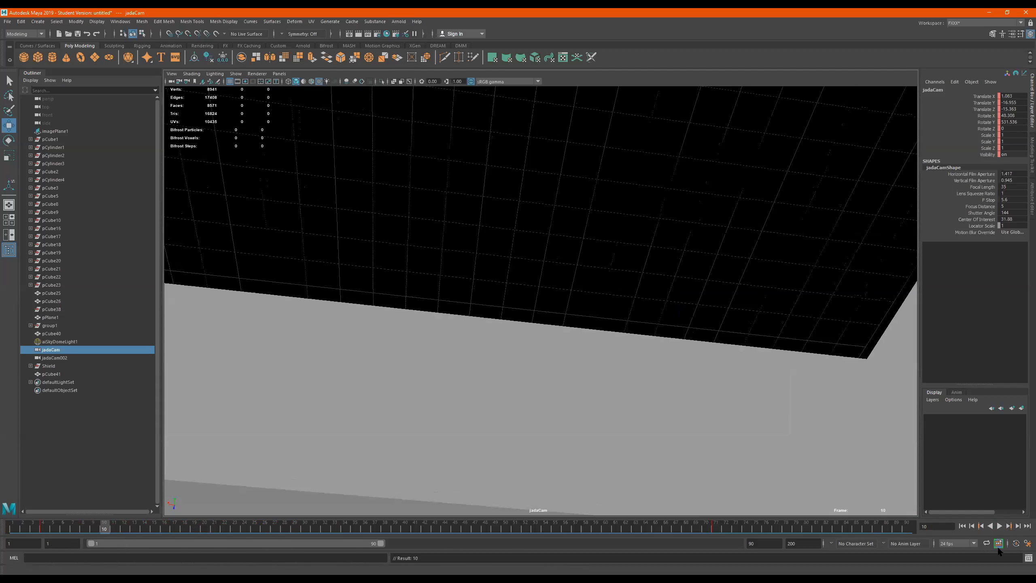
left_click(963, 526)
left_click(999, 527)
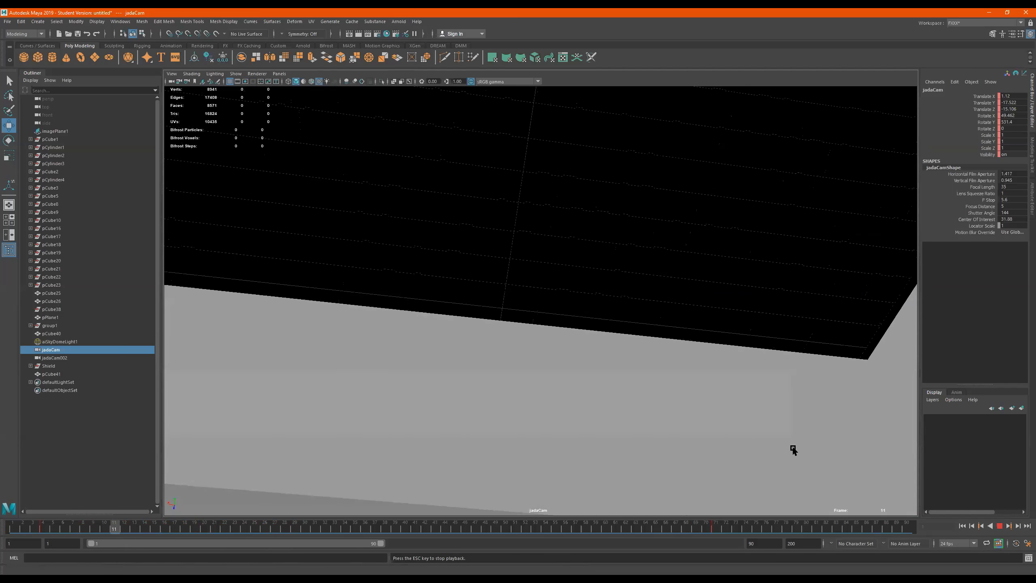